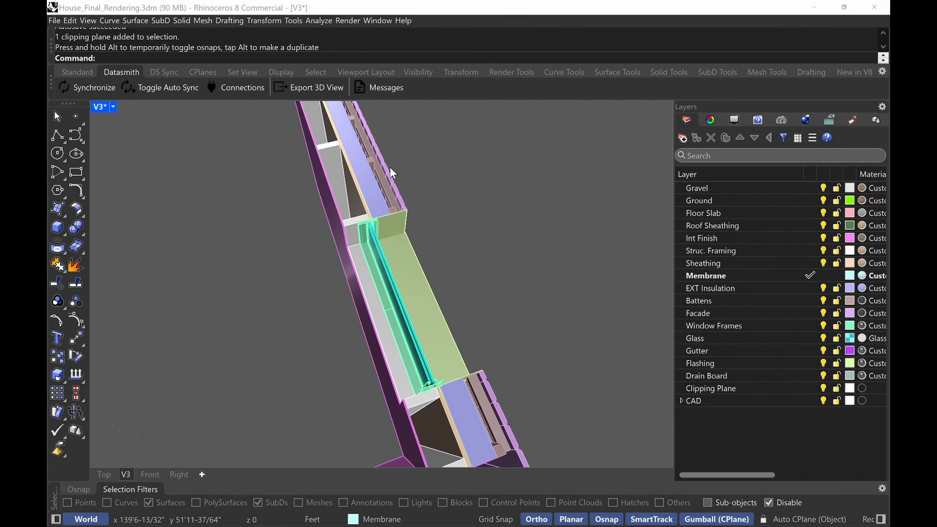
# Step: Examine the layers of the cut wall assembly in the clipped 3D house model, from interior finish to facade
pyautogui.scroll(5, 386, 185)
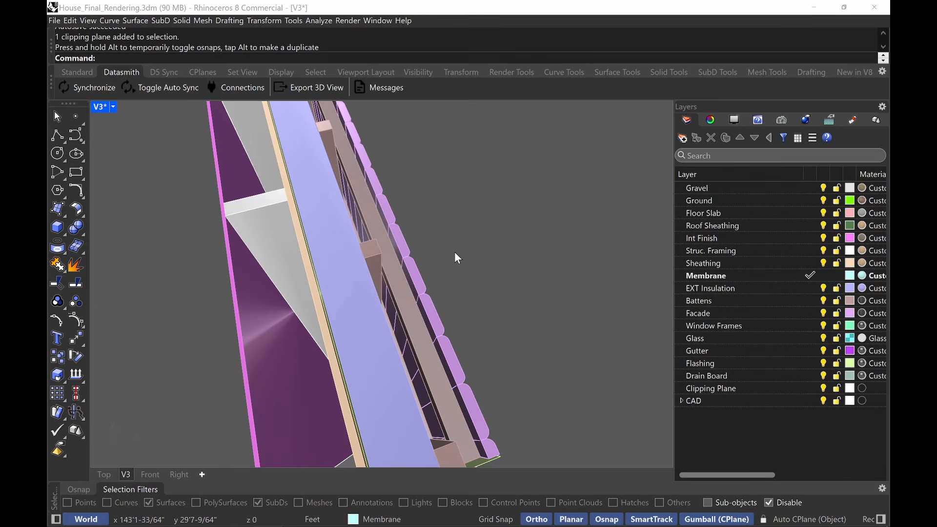
pyautogui.scroll(-3, 426, 245)
pyautogui.moveTo(432, 248); pyautogui.dragTo(452, 312, button='right')
pyautogui.scroll(5, 406, 286)
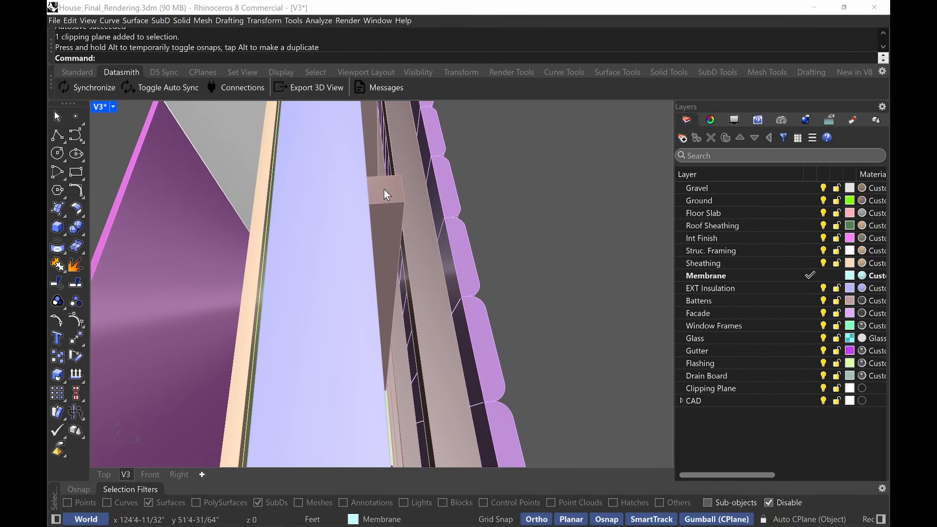
pyautogui.scroll(-8, 338, 233)
pyautogui.scroll(4, 359, 233)
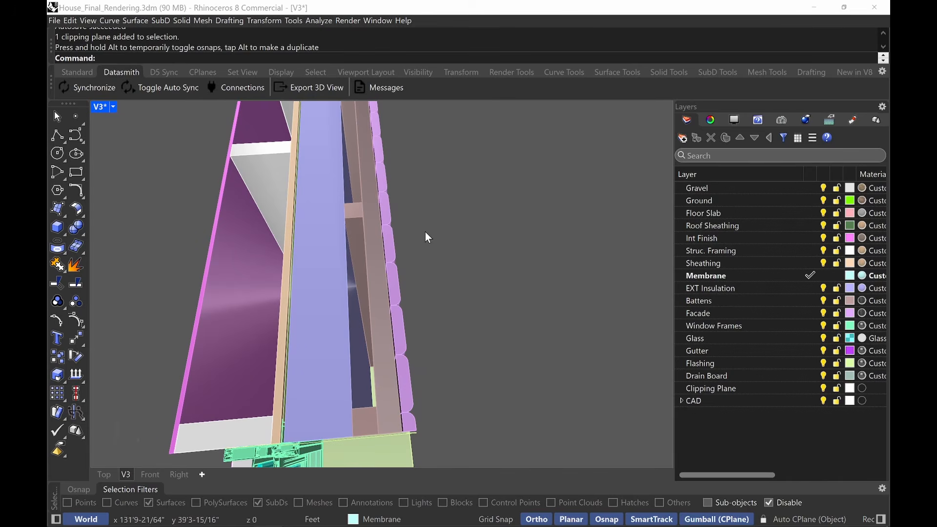
pyautogui.scroll(3, 429, 271)
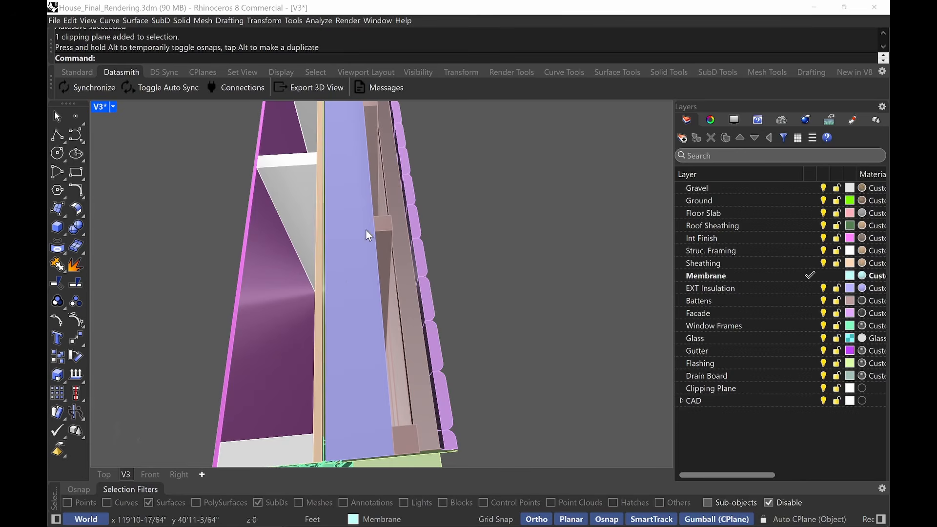
pyautogui.keyDown('shift'); pyautogui.moveTo(432, 220); pyautogui.dragTo(434, 239, button='right'); pyautogui.keyUp('shift')
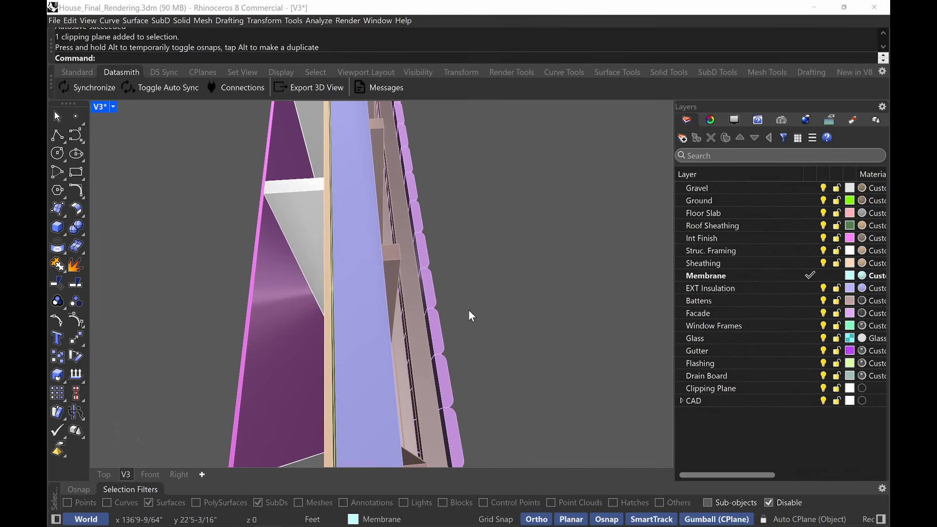
pyautogui.moveTo(468, 317); pyautogui.dragTo(448, 312, button='right')
pyautogui.keyDown('shift'); pyautogui.moveTo(506, 249); pyautogui.dragTo(443, 314, button='right'); pyautogui.keyUp('shift')
pyautogui.scroll(-5, 457, 281)
# Step: Select the horizontal clipping plane cutting the house and inspect its properties, including the clipped views
pyautogui.click(541, 179)
pyautogui.moveTo(503, 260); pyautogui.dragTo(518, 249, button='right')
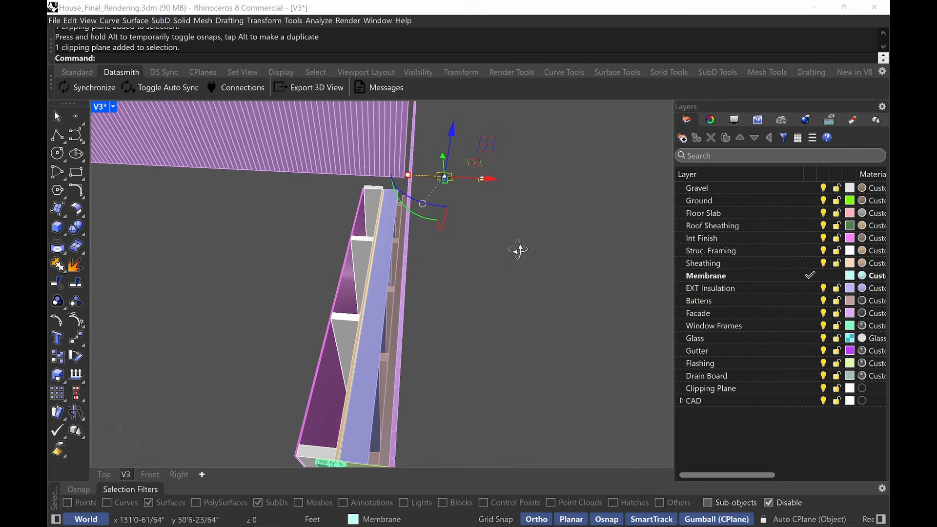
pyautogui.click(711, 120)
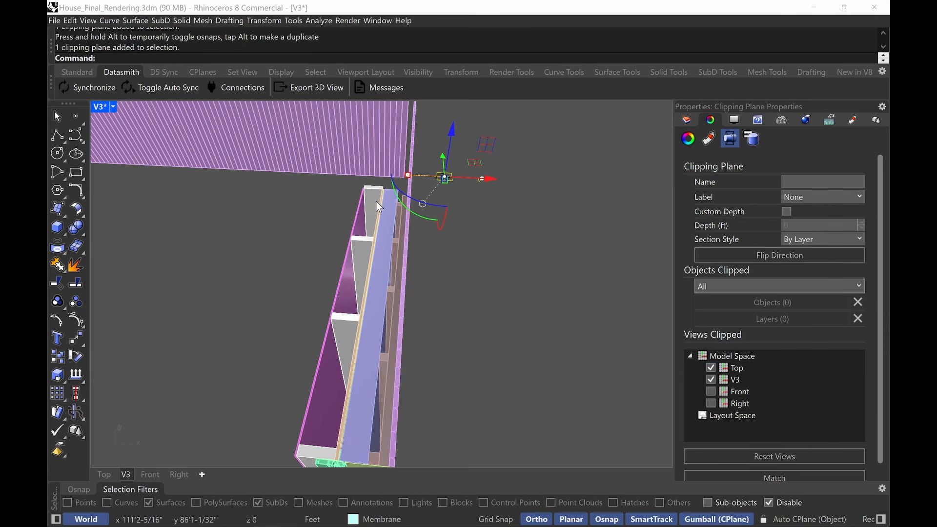
pyautogui.keyDown('shift'); pyautogui.moveTo(438, 326); pyautogui.dragTo(468, 278, button='right'); pyautogui.keyUp('shift')
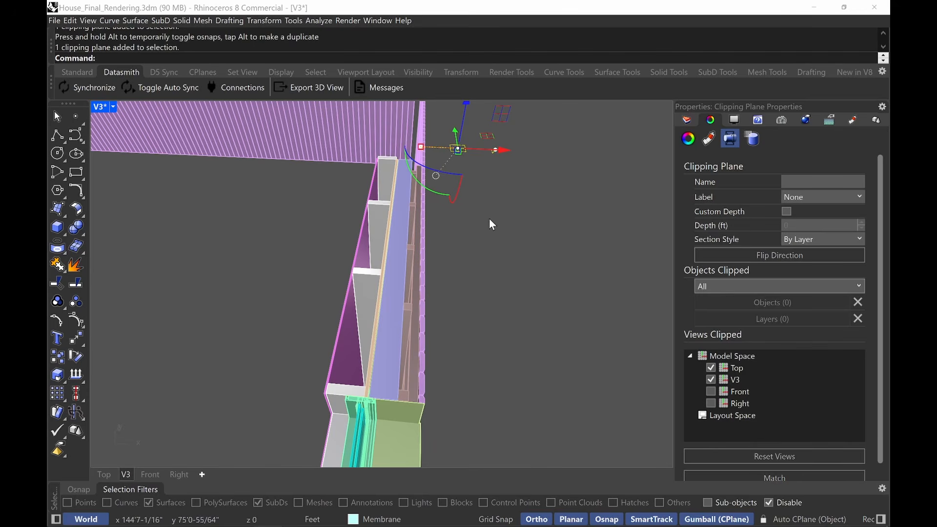
pyautogui.moveTo(461, 290); pyautogui.dragTo(483, 288, button='right')
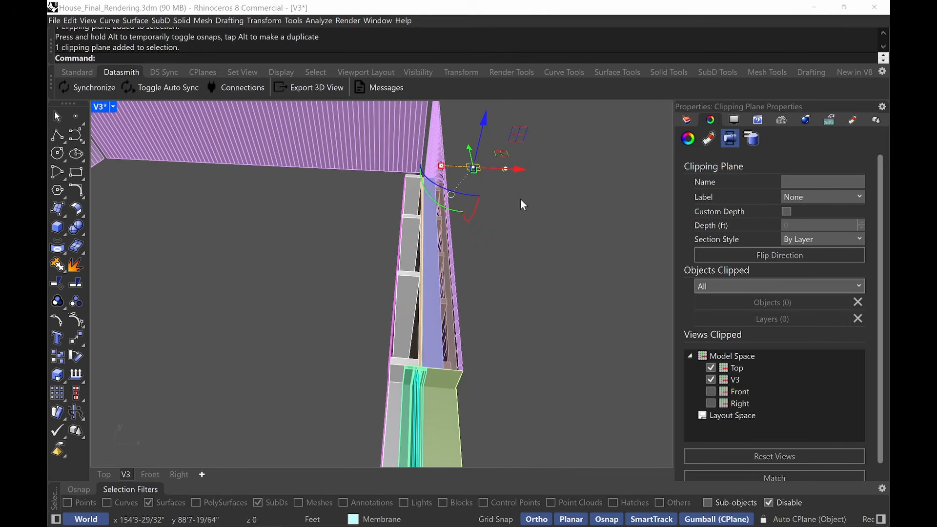
# Step: Generate a Make2D drawing of the whole clipped house from the Top view, maintaining source layers and including clipping plane intersections
pyautogui.doubleClick(102, 109)
pyautogui.doubleClick(97, 108)
pyautogui.scroll(-12, 238, 199)
pyautogui.moveTo(239, 200); pyautogui.dragTo(297, 238, button='right')
pyautogui.click(367, 152)
pyautogui.moveTo(397, 160); pyautogui.dragTo(428, 191, button='right')
pyautogui.moveTo(397, 154); pyautogui.dragTo(102, 350)
pyautogui.write('Make2D')
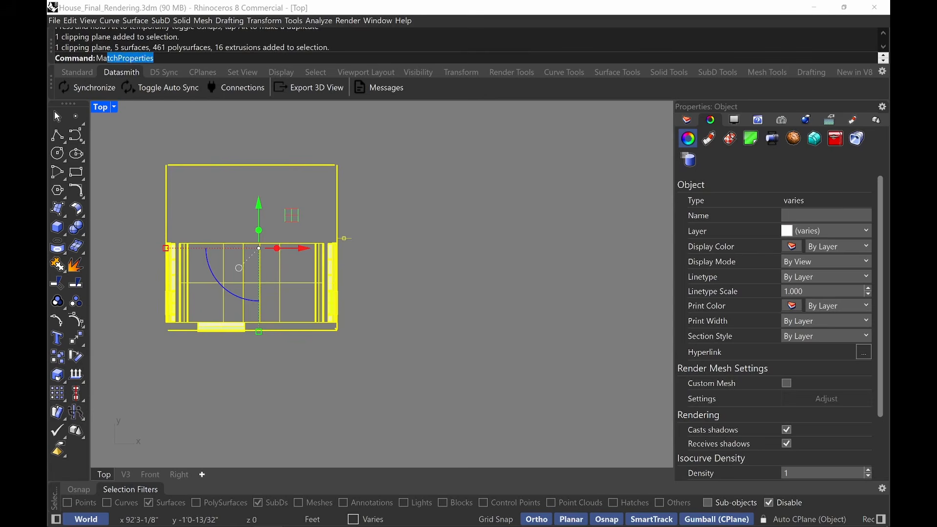
pyautogui.press('Return')
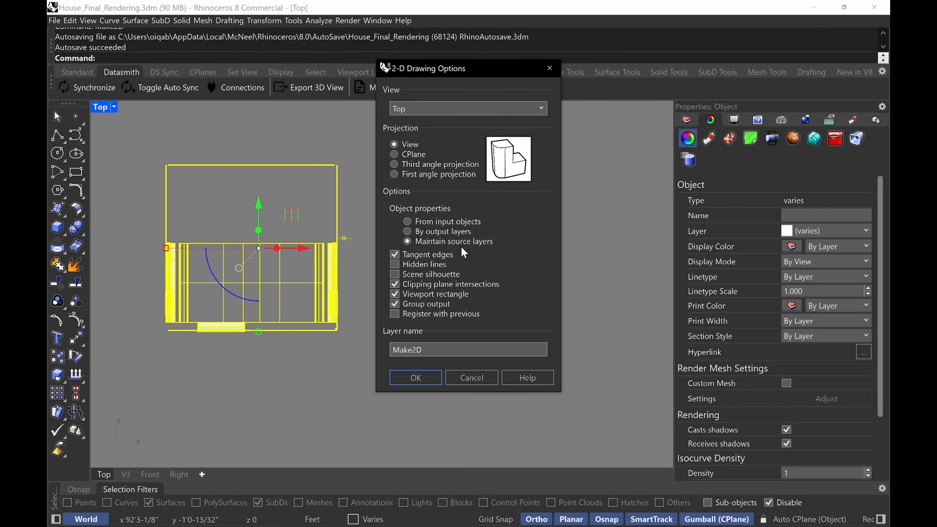
pyautogui.click(414, 377)
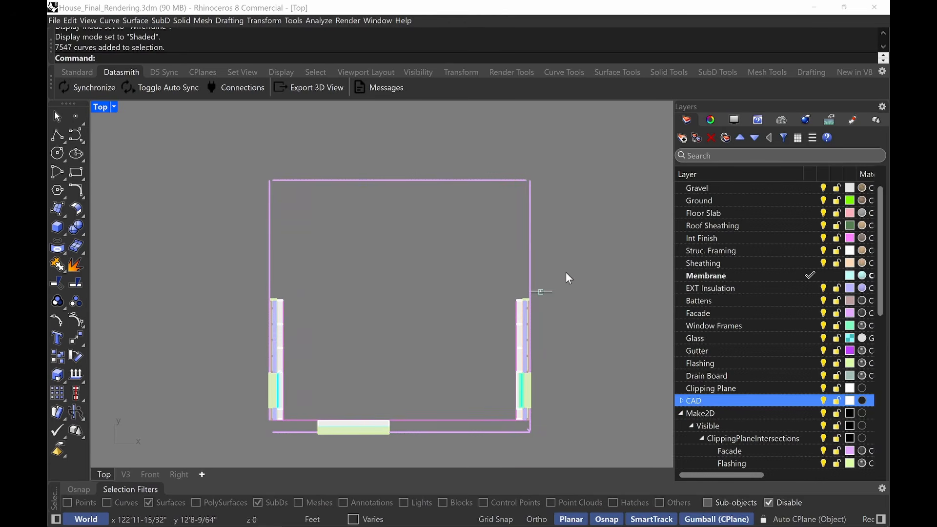
# Step: Unlock the locked objects and delete the large surface covering the generated 2D plan
pyautogui.scroll(-5, 604, 286)
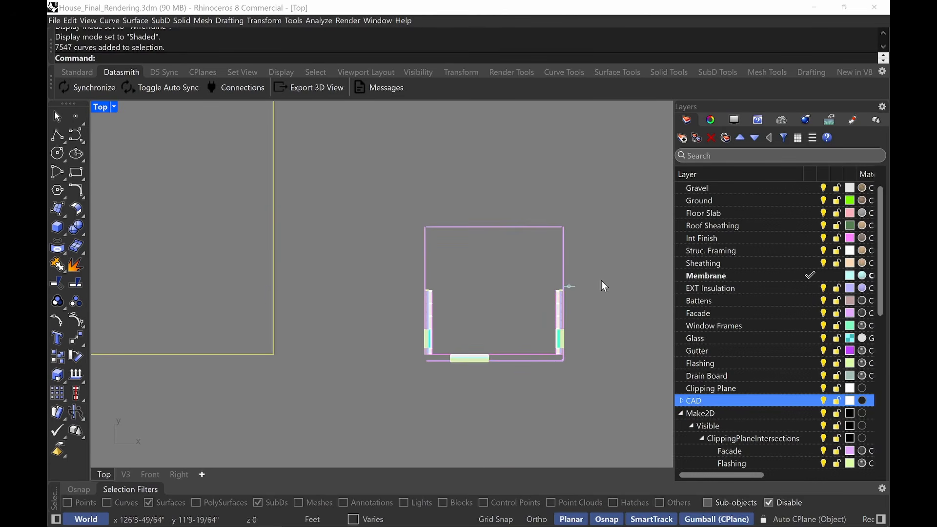
pyautogui.moveTo(500, 269); pyautogui.dragTo(565, 313, button='right')
pyautogui.scroll(2, 461, 300)
pyautogui.moveTo(461, 300); pyautogui.dragTo(500, 325, button='right')
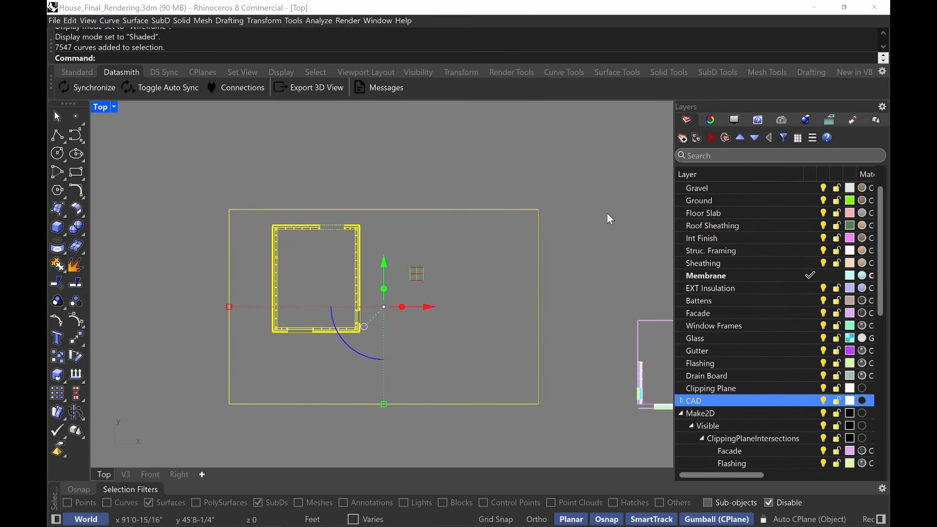
pyautogui.press('Escape')
pyautogui.write('Unlock')
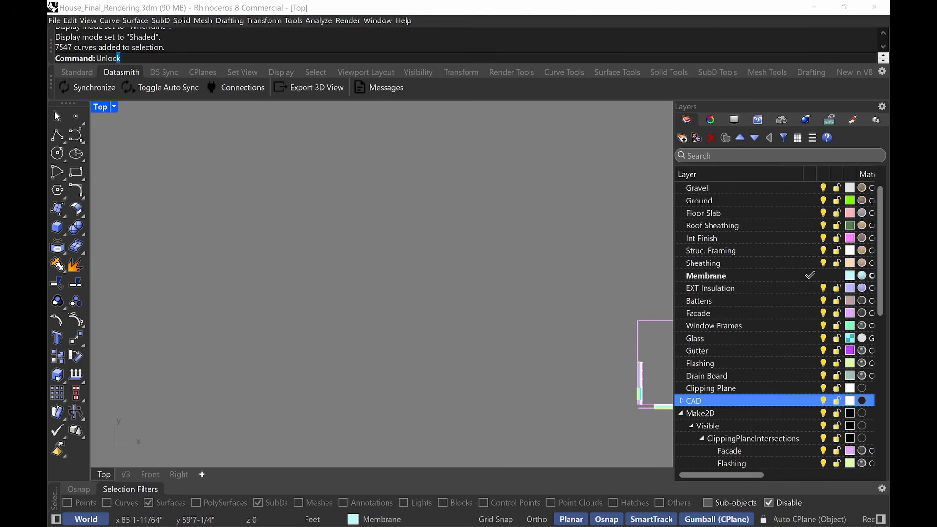
pyautogui.press('Return')
pyautogui.click(582, 157)
pyautogui.press('Delete')
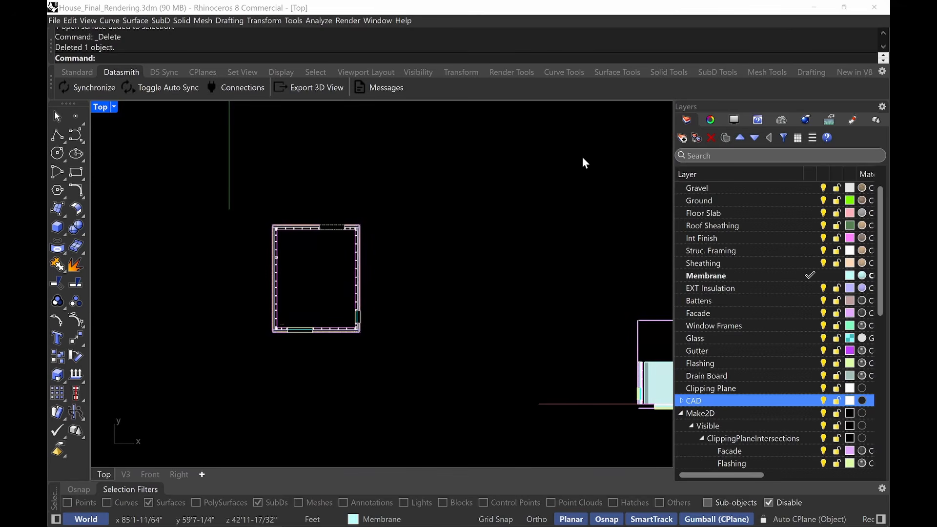
# Step: Examine the generated plan linework of the wall, including studs, sheathing, battens, facade boards and window opening
pyautogui.scroll(5, 345, 264)
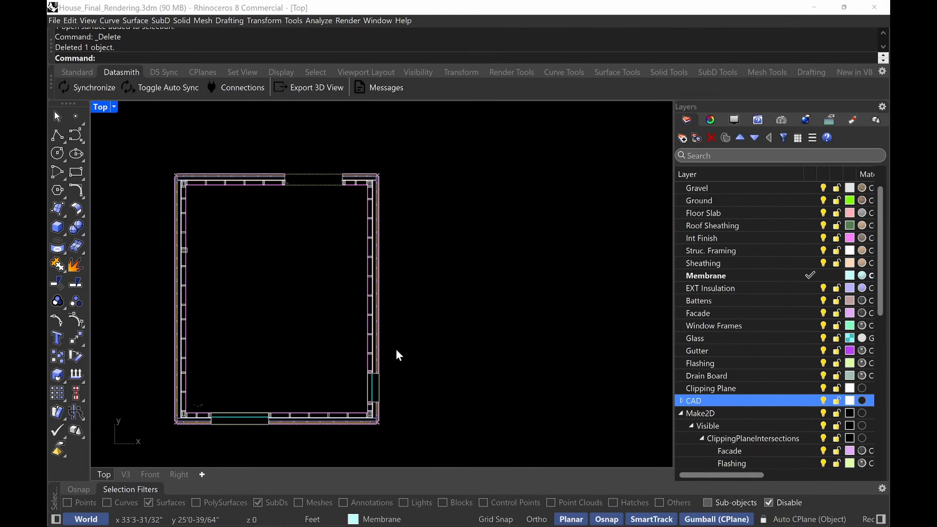
pyautogui.scroll(8, 372, 354)
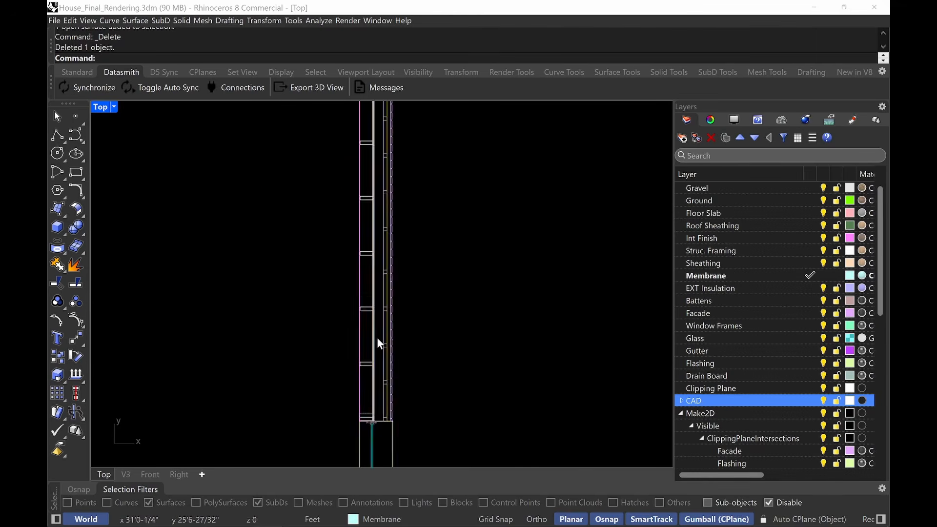
pyautogui.scroll(3, 380, 343)
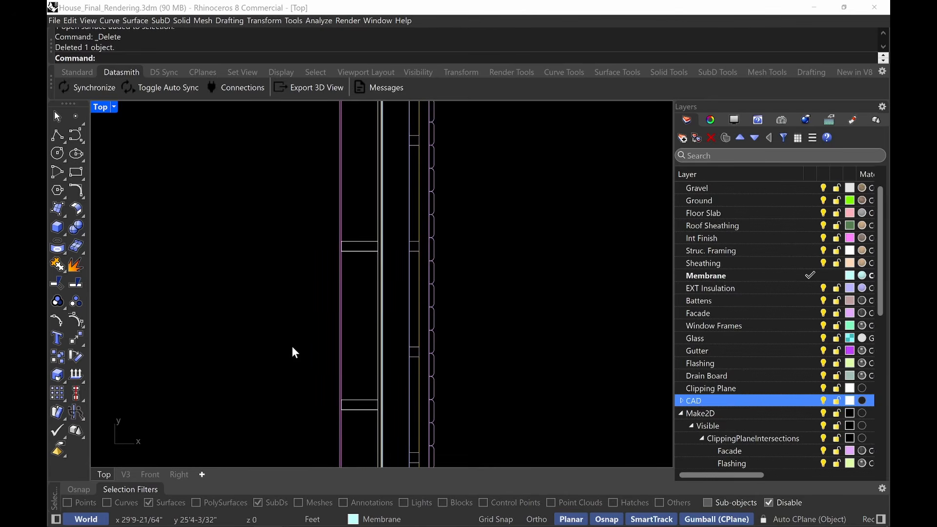
pyautogui.scroll(4, 435, 298)
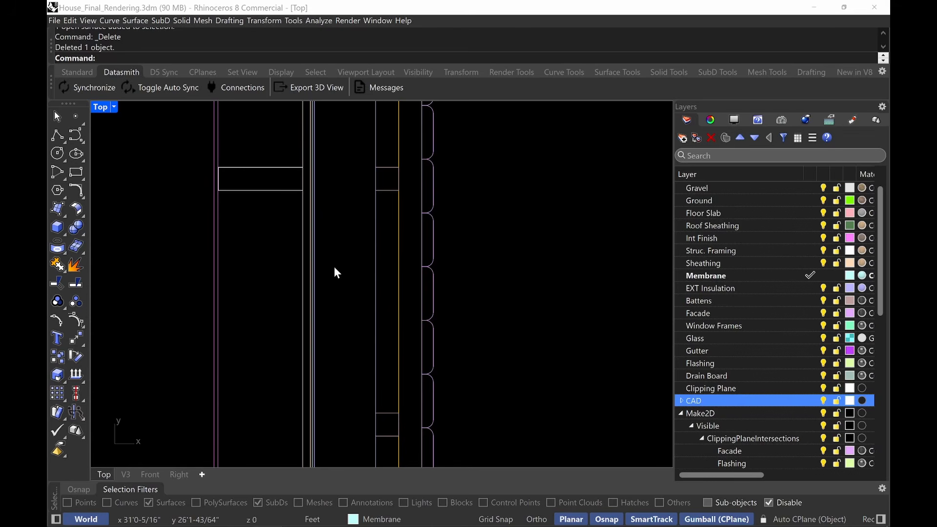
pyautogui.scroll(-2, 334, 267)
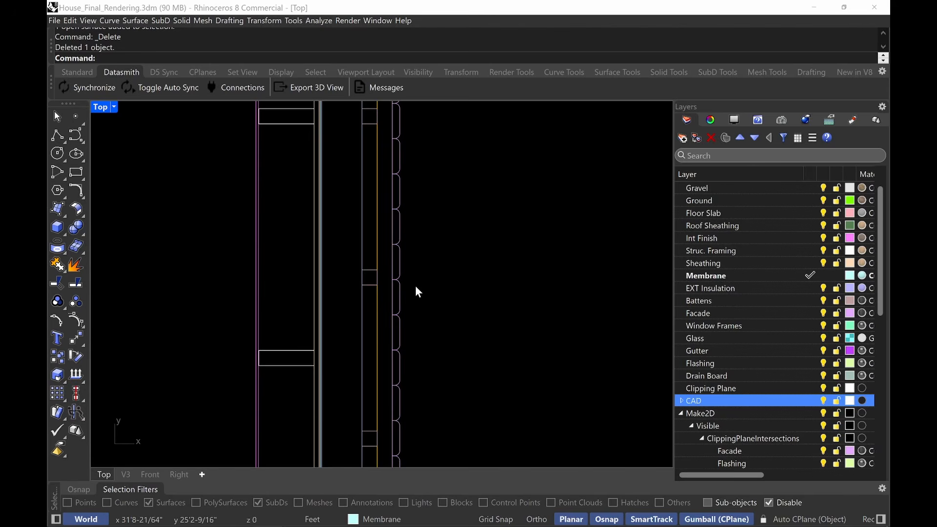
pyautogui.scroll(-2, 422, 309)
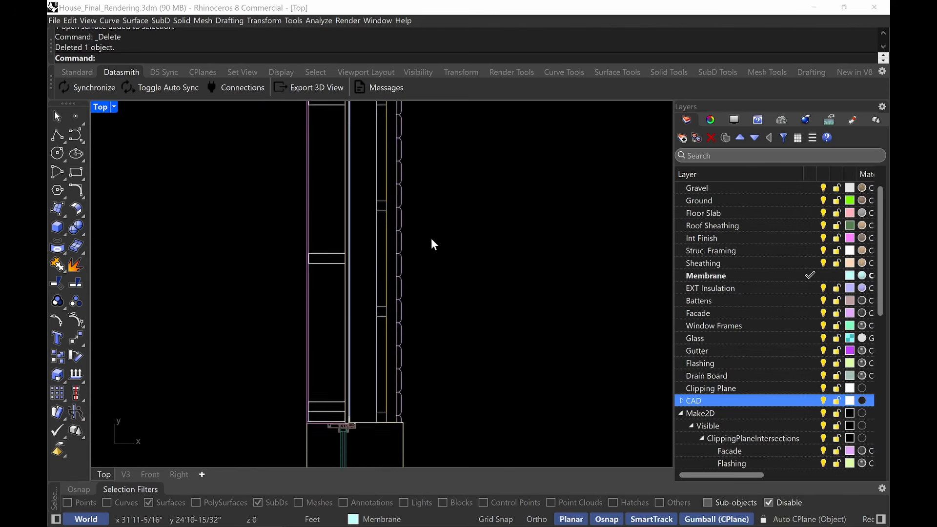
pyautogui.scroll(-8, 413, 344)
pyautogui.moveTo(457, 348); pyautogui.dragTo(499, 296, button='right')
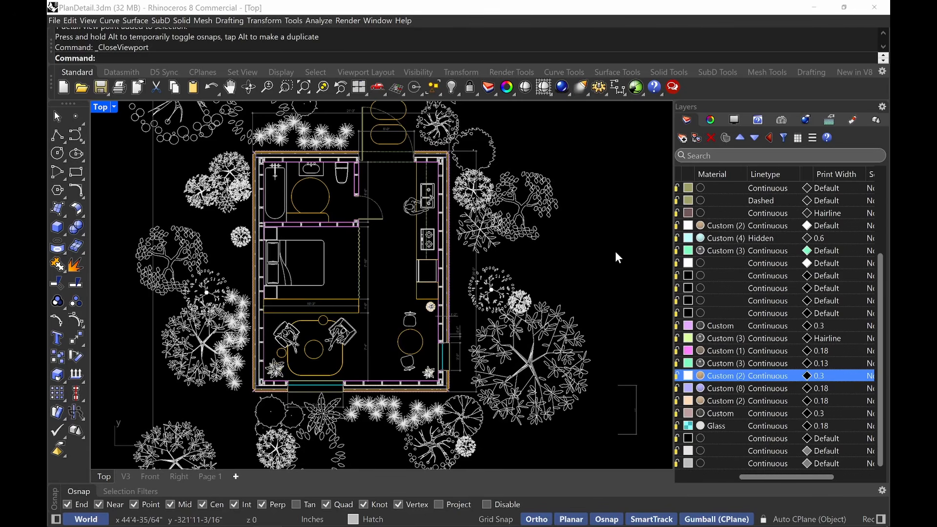
# Step: Draw a center rectangle 2 ft by 3 ft in the empty area beside the detailed floor plan in PlanDetail.3dm
pyautogui.scroll(-2, 616, 252)
pyautogui.moveTo(599, 264); pyautogui.dragTo(498, 292, button='right')
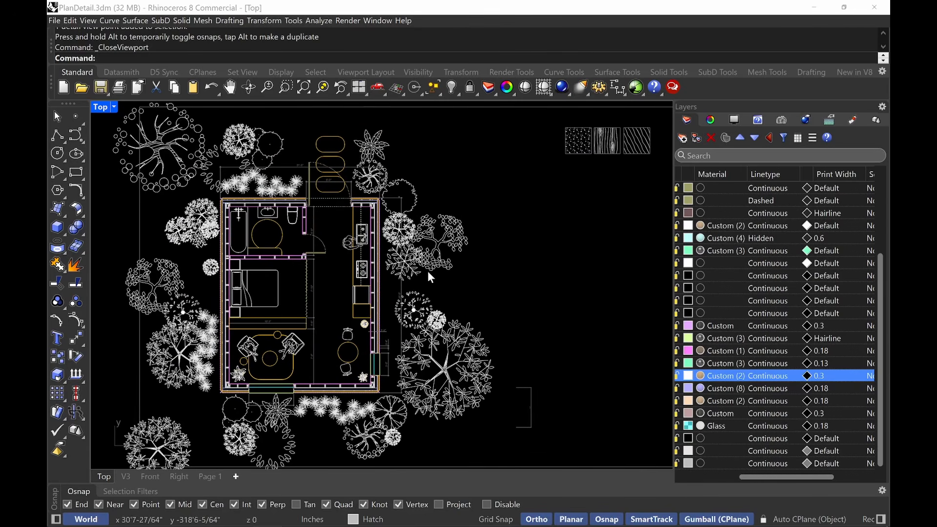
pyautogui.moveTo(433, 311); pyautogui.dragTo(401, 285, button='right')
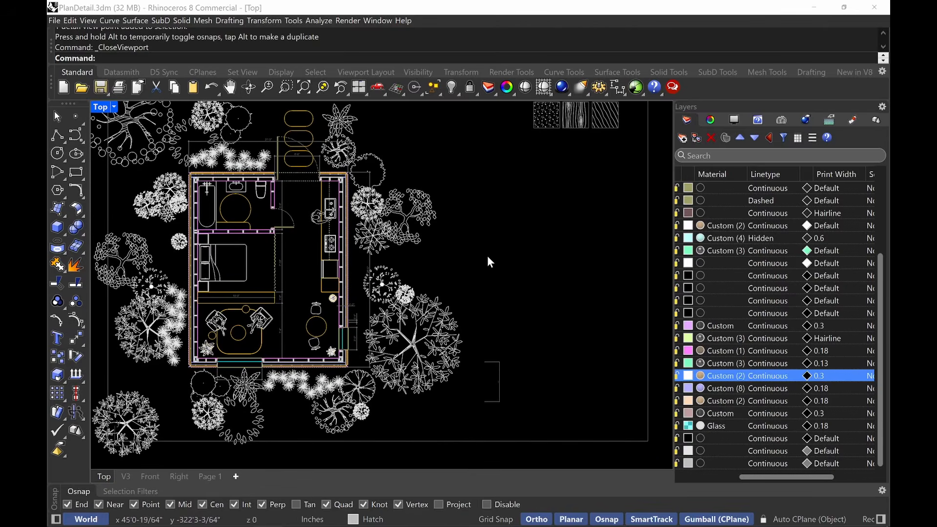
pyautogui.write('rectangle')
pyautogui.press('Return')
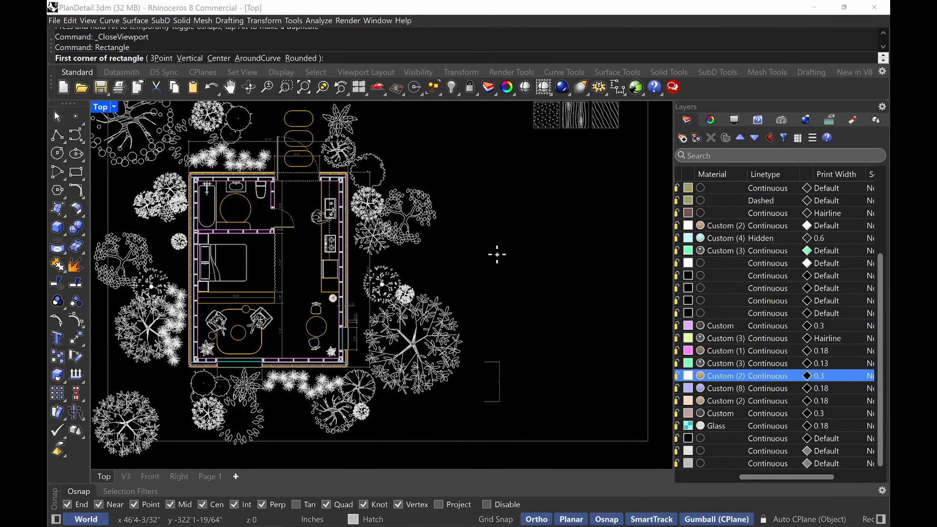
pyautogui.click(219, 58)
pyautogui.click(536, 272)
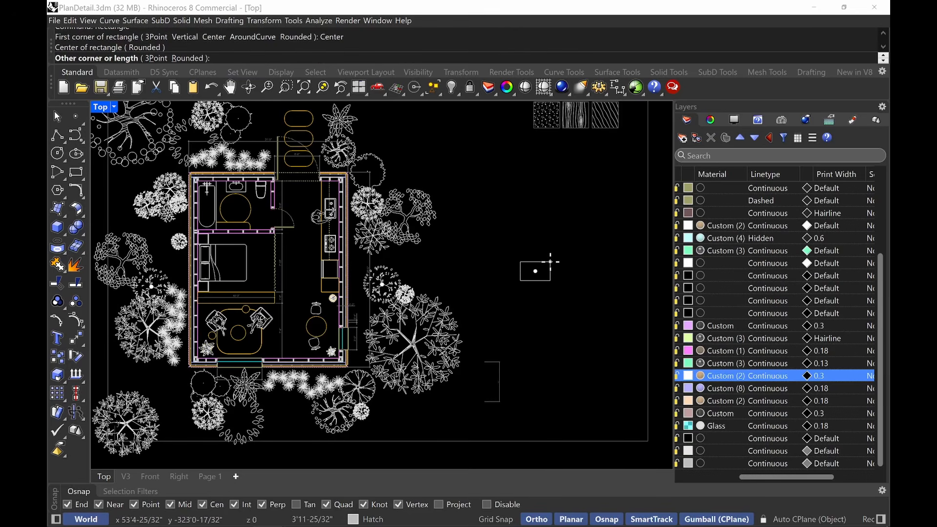
pyautogui.write('2')
pyautogui.press('Return')
pyautogui.write('3')
pyautogui.press('Return')
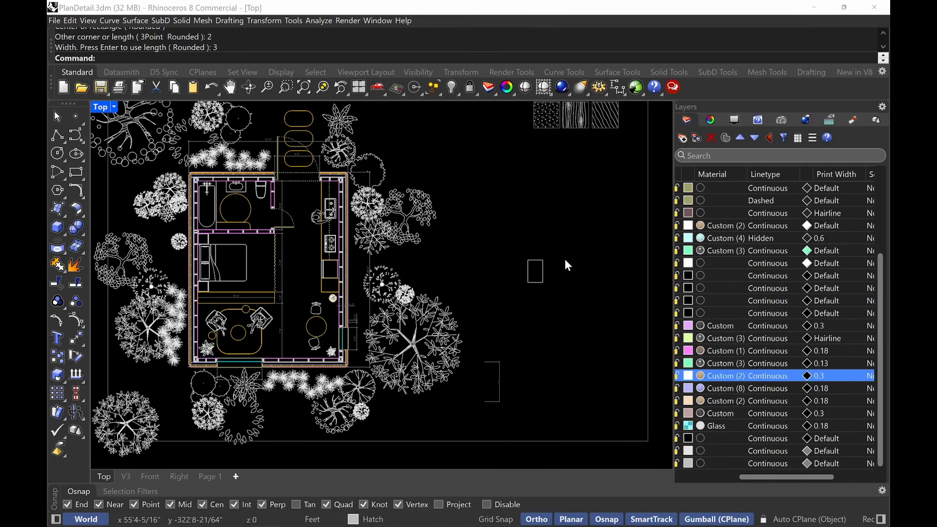
# Step: Scale the sheet rectangle by a factor of 24 from its lower-left corner
pyautogui.moveTo(553, 255); pyautogui.dragTo(526, 293)
pyautogui.write('Sc')
pyautogui.press('Return')
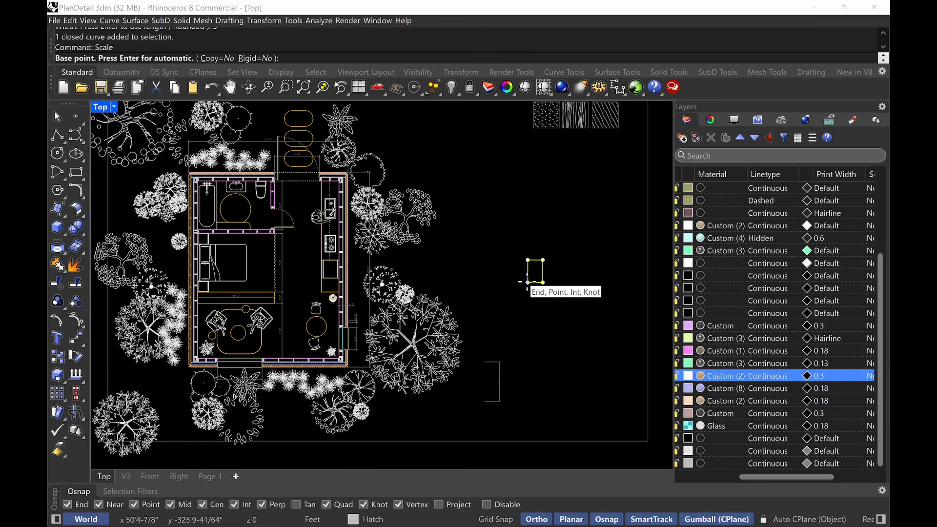
pyautogui.click(528, 283)
pyautogui.press('Return')
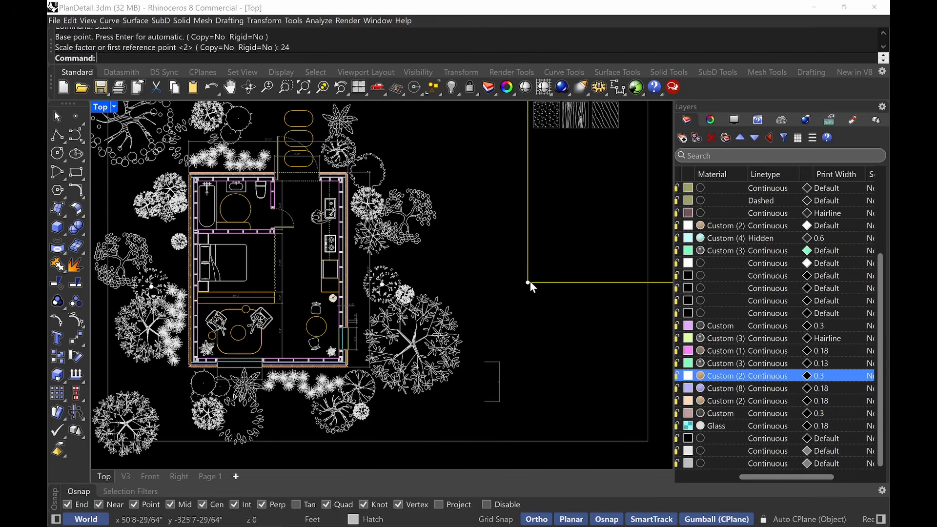
# Step: Rotate the scaled sheet rectangle 90 degrees into landscape orientation
pyautogui.scroll(-8, 505, 307)
pyautogui.moveTo(580, 317); pyautogui.dragTo(460, 358, button='right')
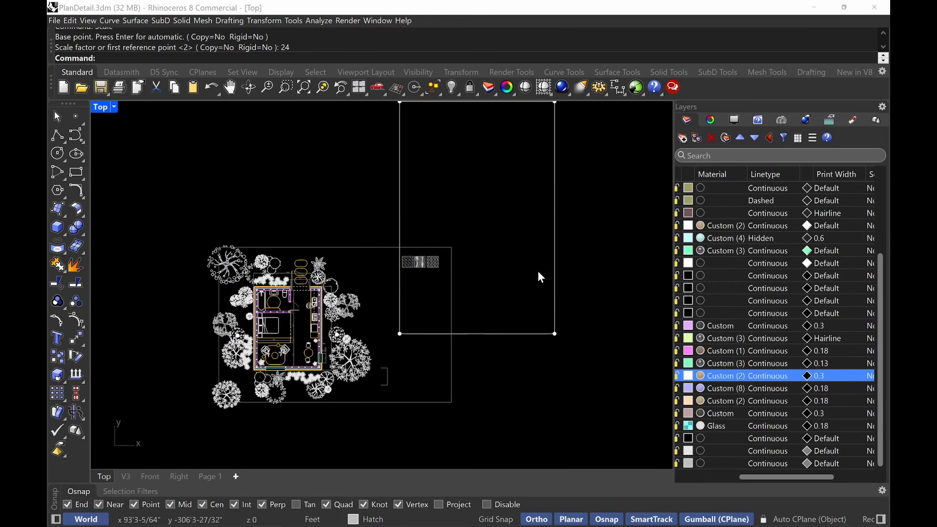
pyautogui.moveTo(581, 245); pyautogui.dragTo(535, 274)
pyautogui.moveTo(546, 262); pyautogui.dragTo(547, 284, button='right')
pyautogui.click(452, 283)
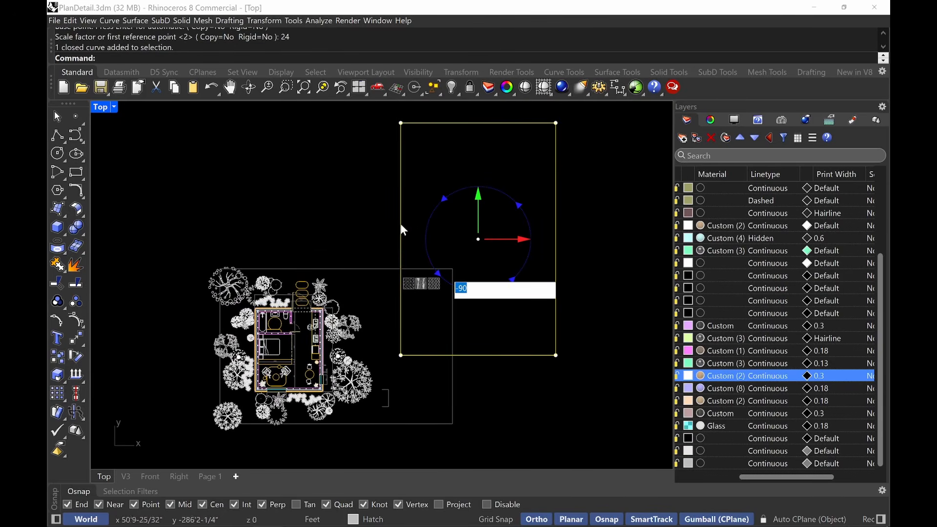
pyautogui.write('90')
pyautogui.press('Return')
pyautogui.click(444, 182)
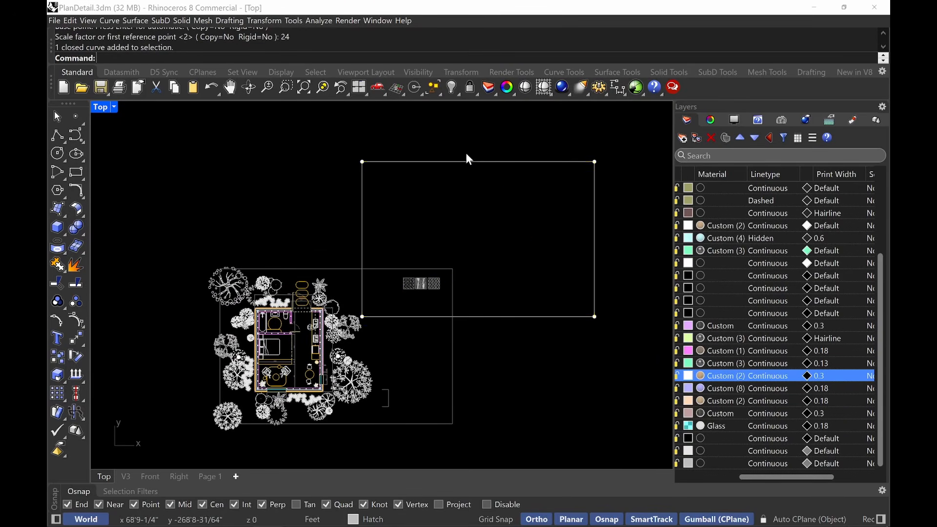
# Step: Move the landscape rectangle over the existing border around the floor plan, then delete the rectangle
pyautogui.moveTo(480, 144); pyautogui.dragTo(455, 186)
pyautogui.moveTo(511, 207); pyautogui.dragTo(337, 348)
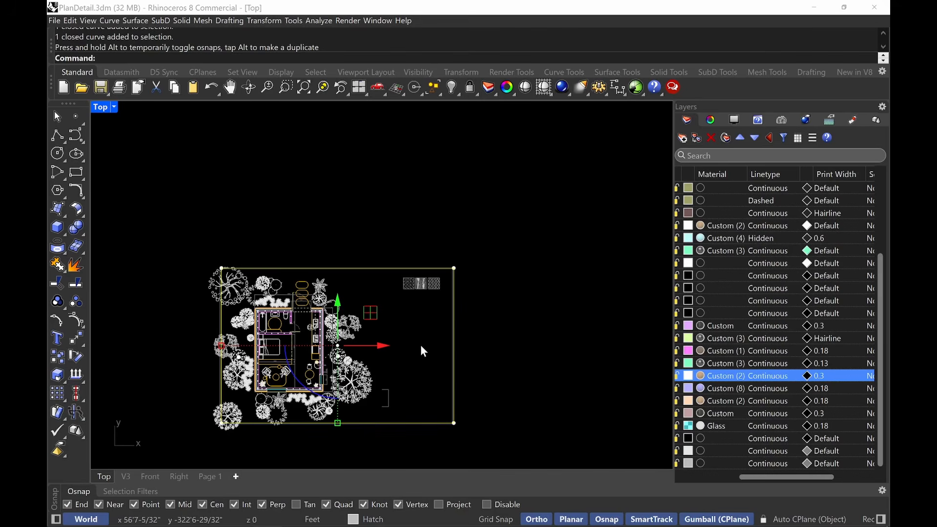
pyautogui.press('Delete')
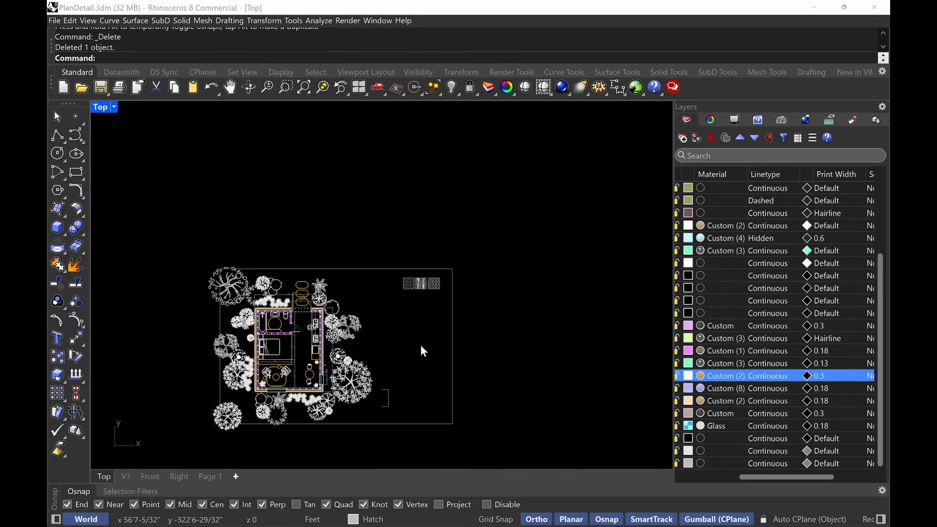
# Step: Create a new landscape layout page at Arch D size (36 x 24 inches) with an initial detail count of 0
pyautogui.click(213, 478)
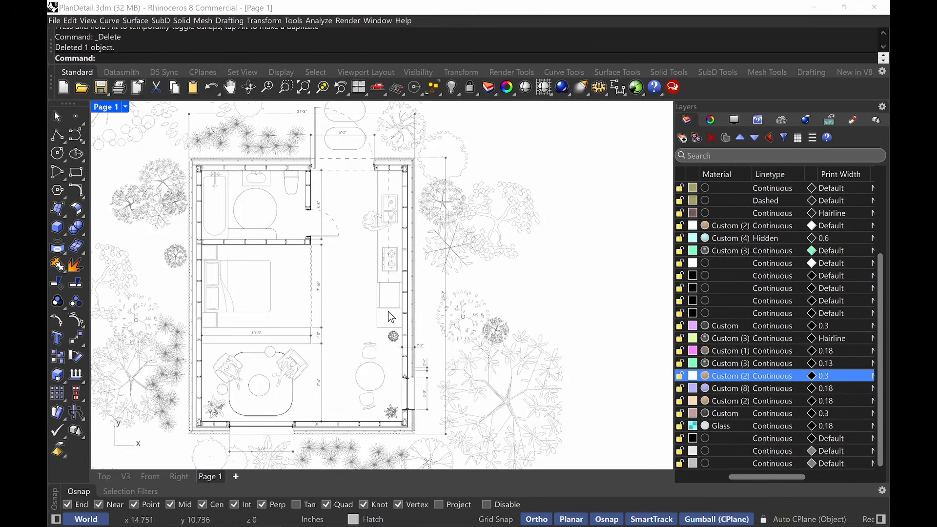
pyautogui.scroll(-4, 394, 332)
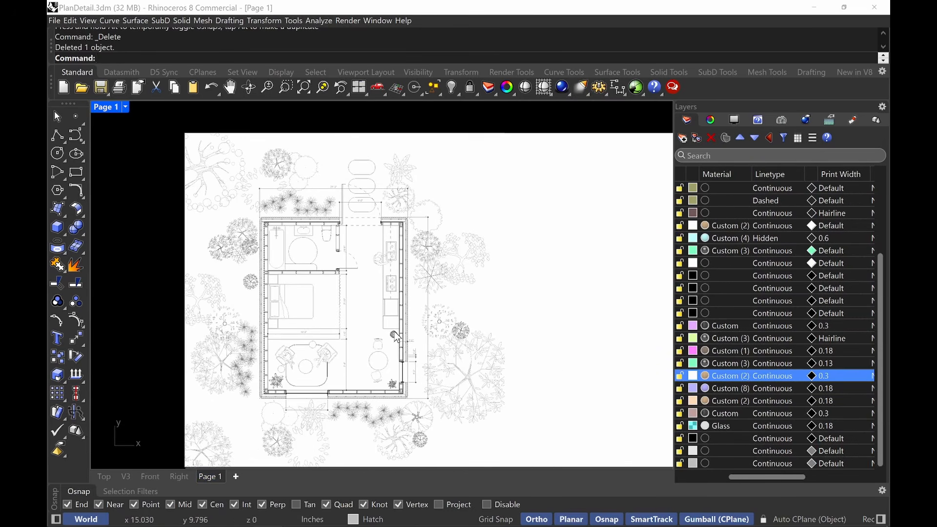
pyautogui.click(232, 479)
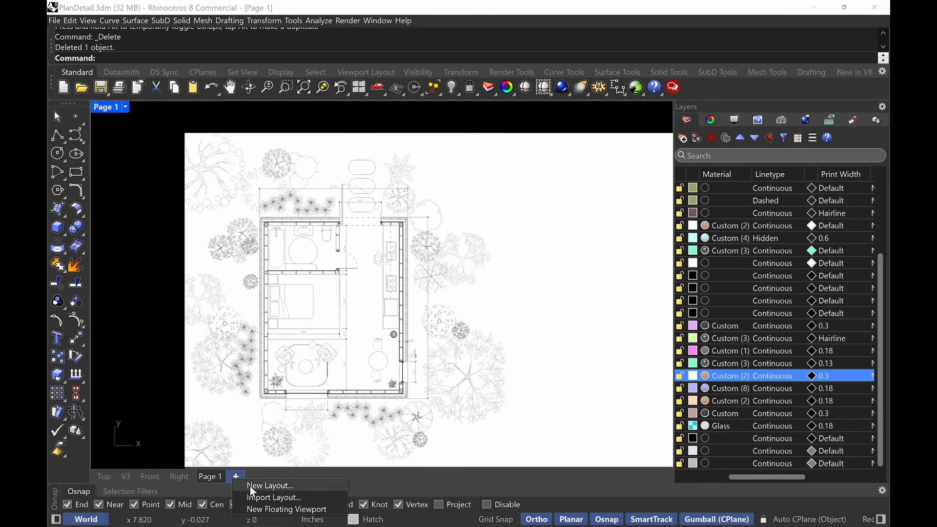
pyautogui.click(250, 486)
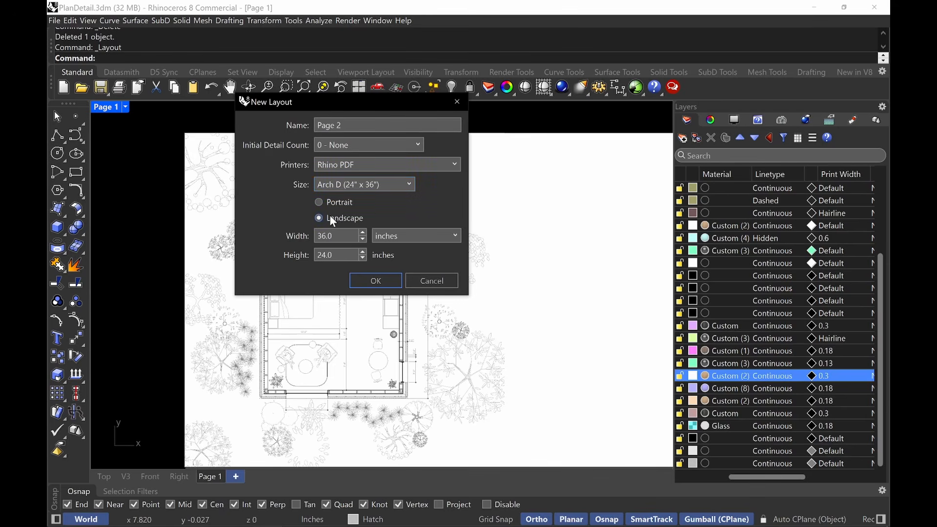
pyautogui.click(375, 281)
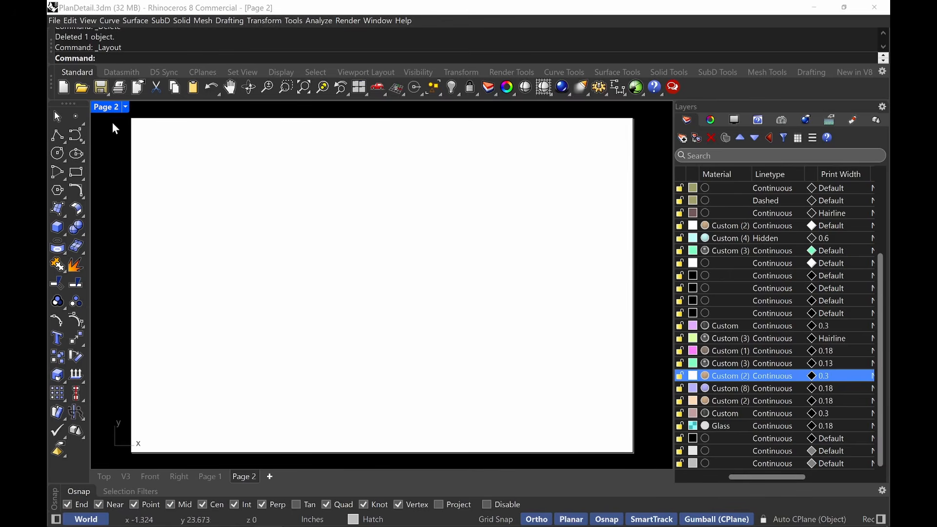
# Step: Add a Top-projection detail to Page 2 spanning the whole sheet from its upper-left to its lower-right corner
pyautogui.click(126, 107)
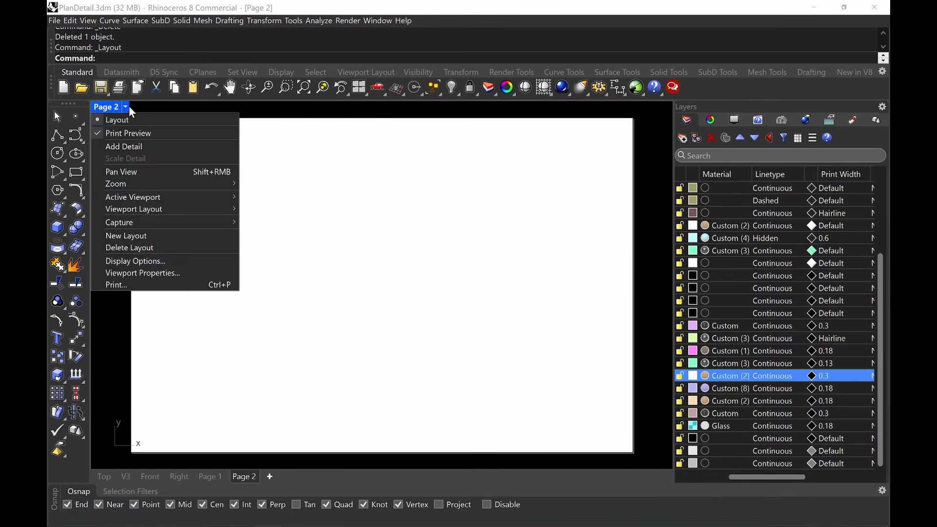
pyautogui.click(130, 146)
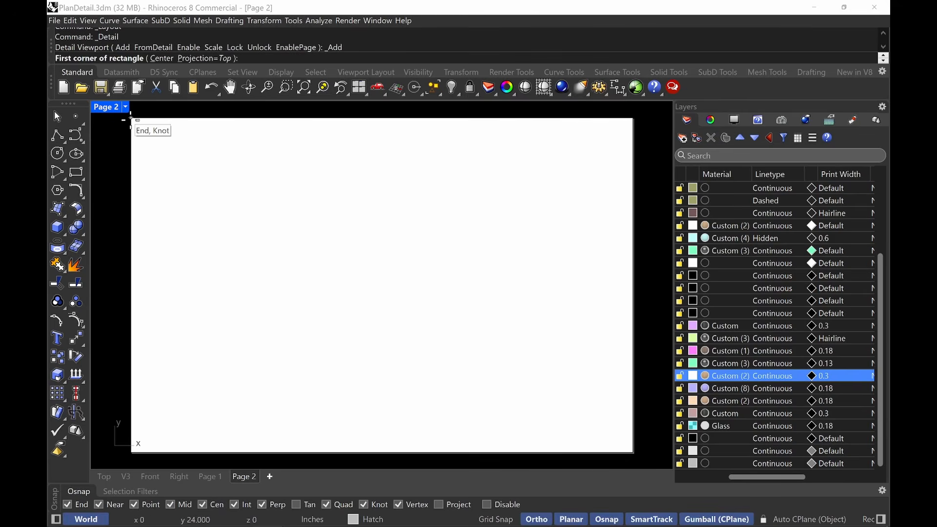
pyautogui.click(132, 119)
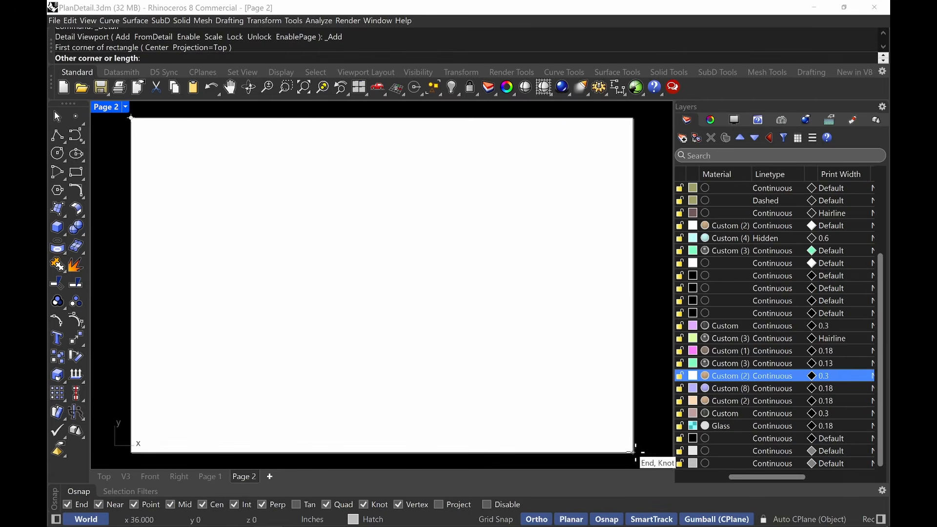
pyautogui.click(634, 454)
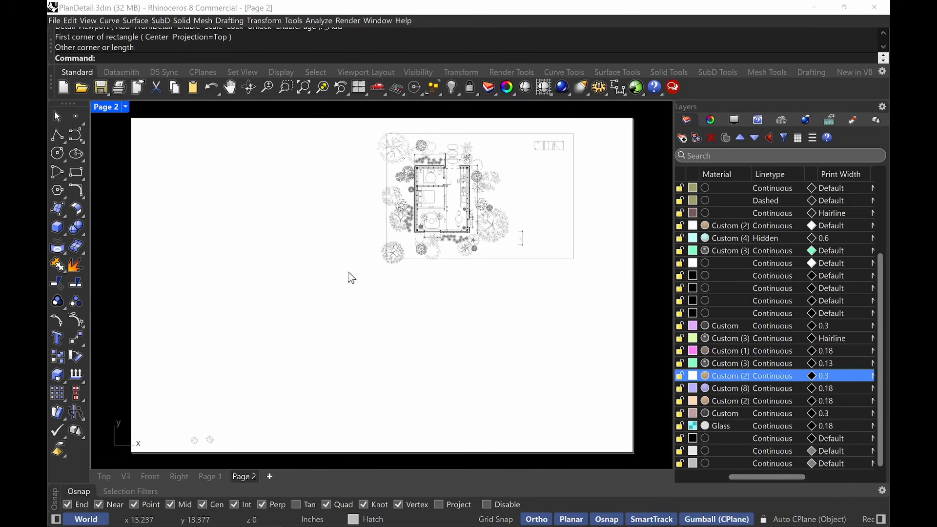
# Step: Enter and leave the detail's model space and undo the last detail move
pyautogui.doubleClick(497, 335)
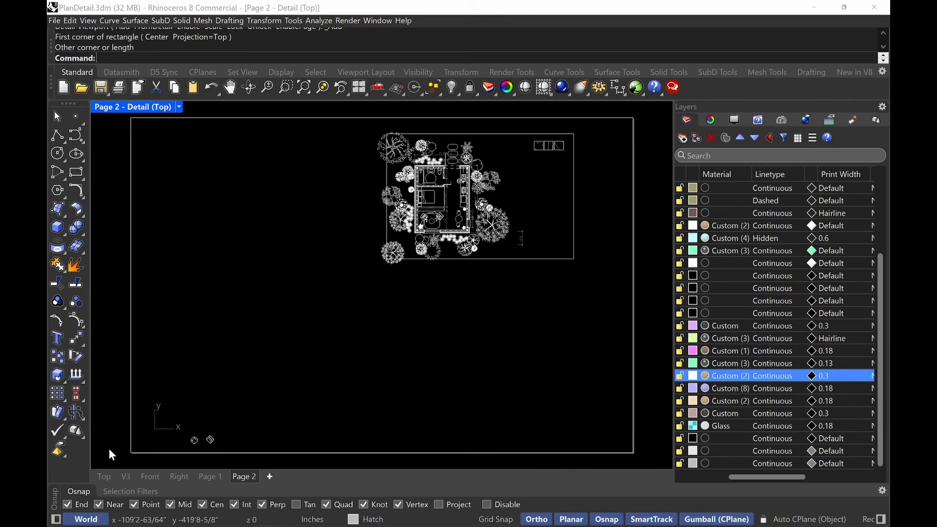
pyautogui.doubleClick(654, 341)
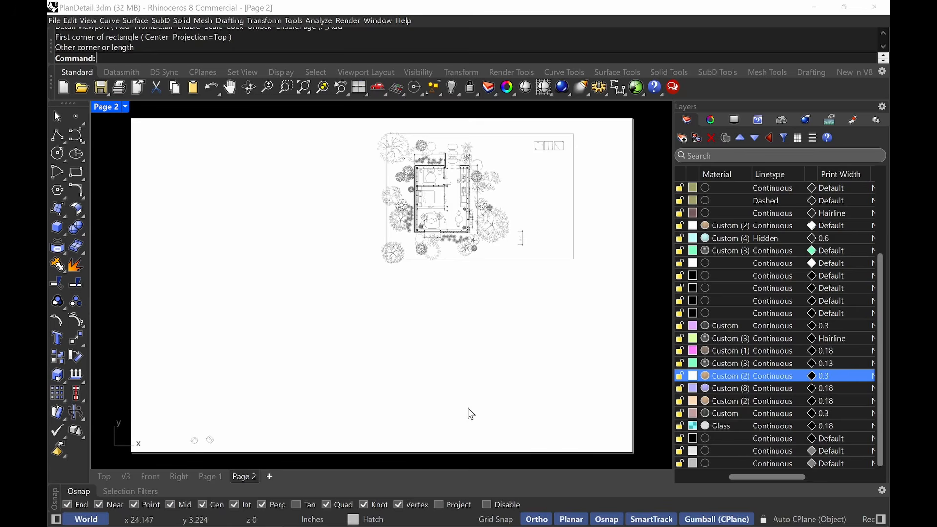
pyautogui.hotkey('ctrl', 'z')
# Step: Set the detail's scale on Page 2 to 1 inch on page equals 2 feet in model
pyautogui.click(558, 247)
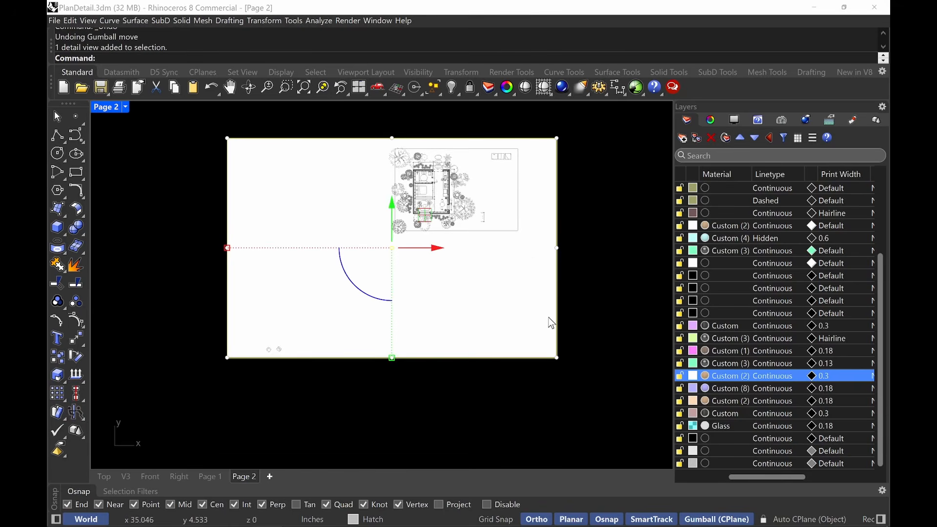
pyautogui.click(716, 122)
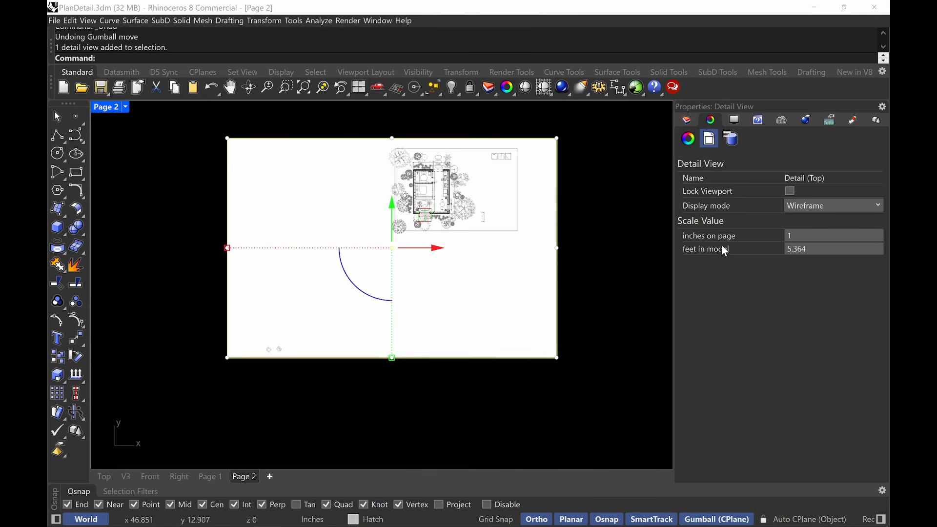
pyautogui.click(849, 250)
pyautogui.write('2')
pyautogui.press('Return')
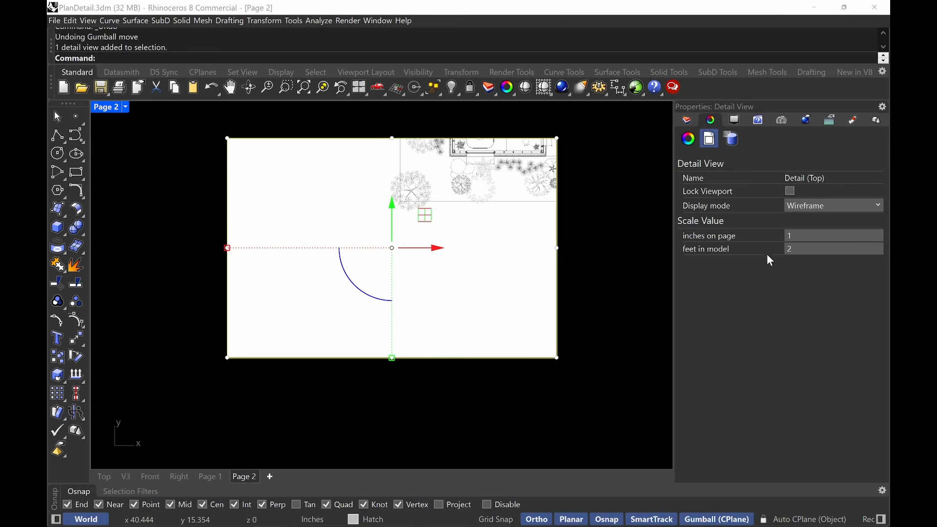
pyautogui.click(601, 234)
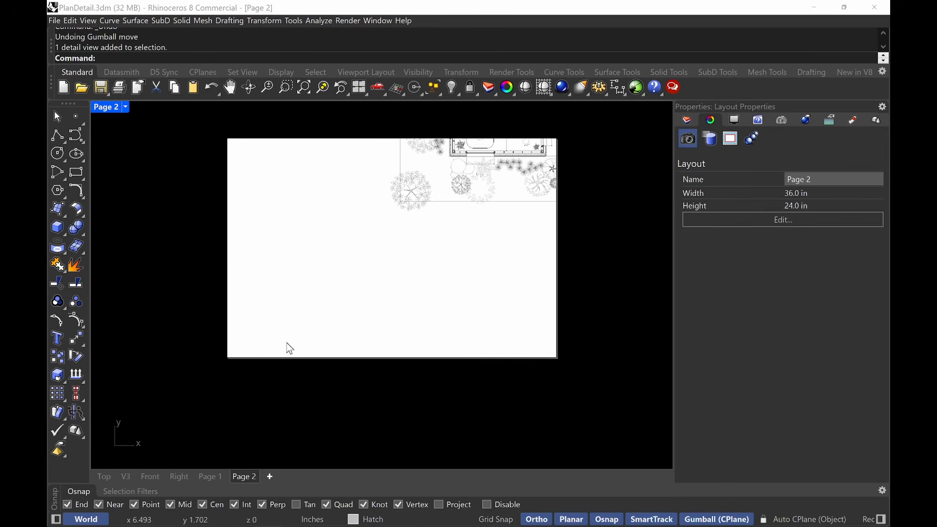
# Step: Shrink the detail by moving its lower-left corner onto the lower-left corner of the border around the floor plan
pyautogui.click(273, 360)
pyautogui.moveTo(196, 377); pyautogui.dragTo(245, 291)
pyautogui.scroll(12, 407, 191)
pyautogui.scroll(10, 397, 236)
pyautogui.scroll(-15, 257, 360)
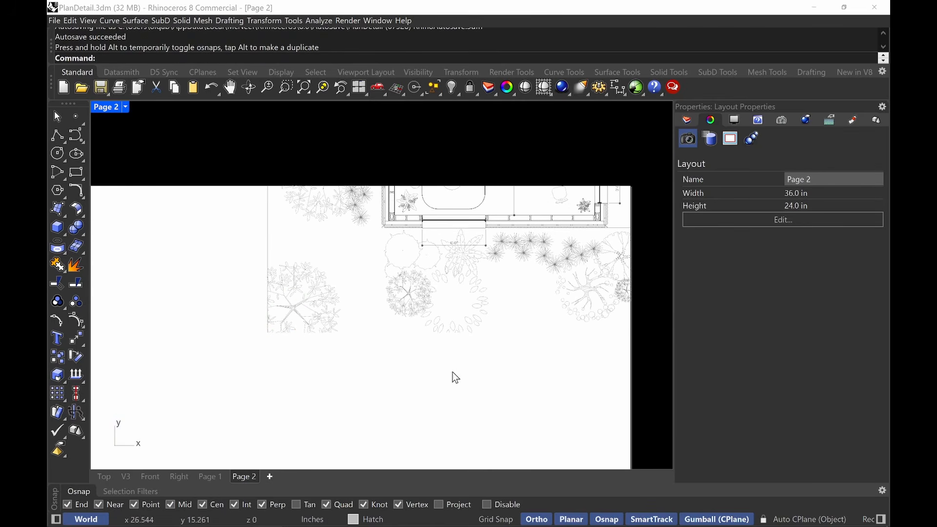
# Step: Move the detail from its lower-left corner to the lower-left corner of the Page 2 sheet
pyautogui.moveTo(398, 392); pyautogui.dragTo(346, 308)
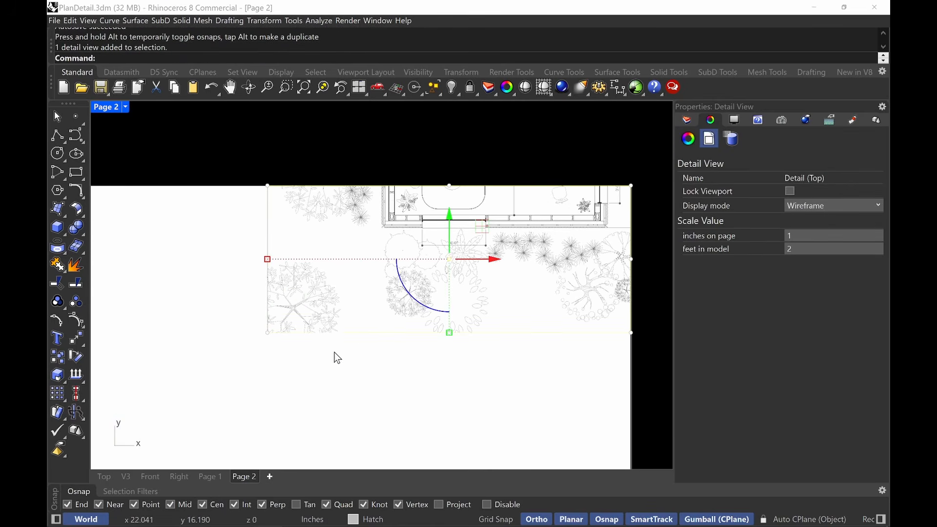
pyautogui.write('move')
pyautogui.press('Return')
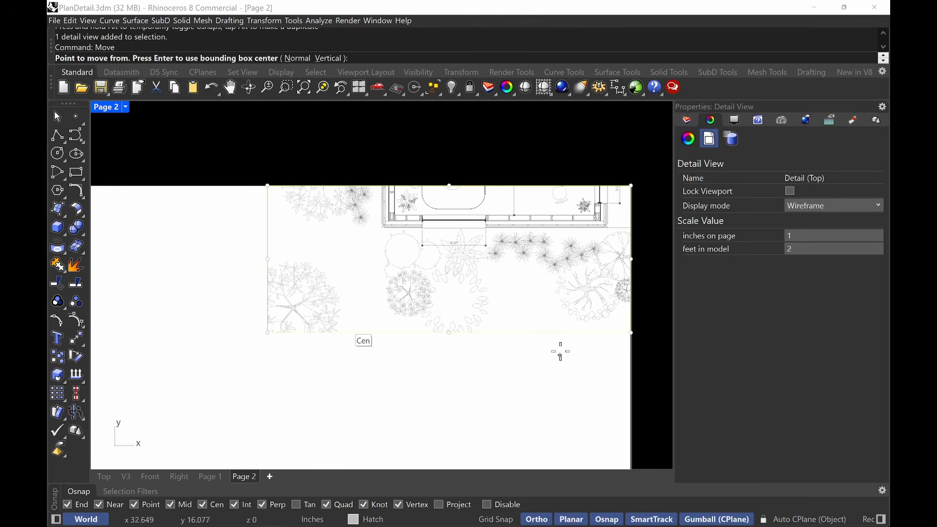
pyautogui.scroll(6, 420, 369)
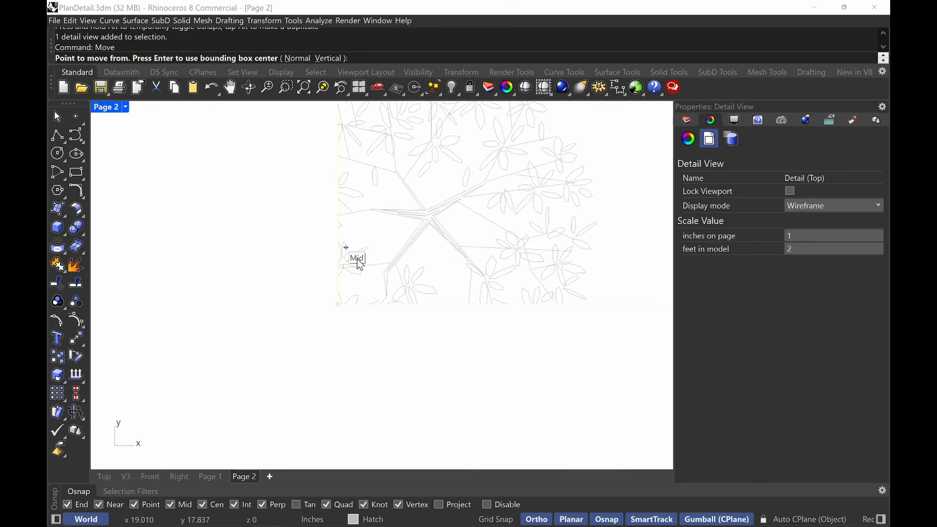
pyautogui.scroll(1, 332, 293)
pyautogui.click(315, 228)
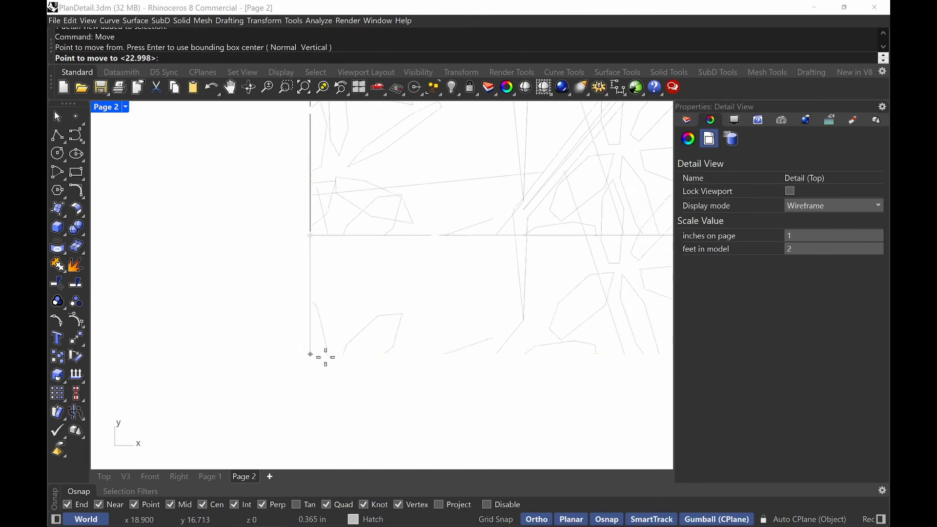
pyautogui.scroll(-8, 324, 364)
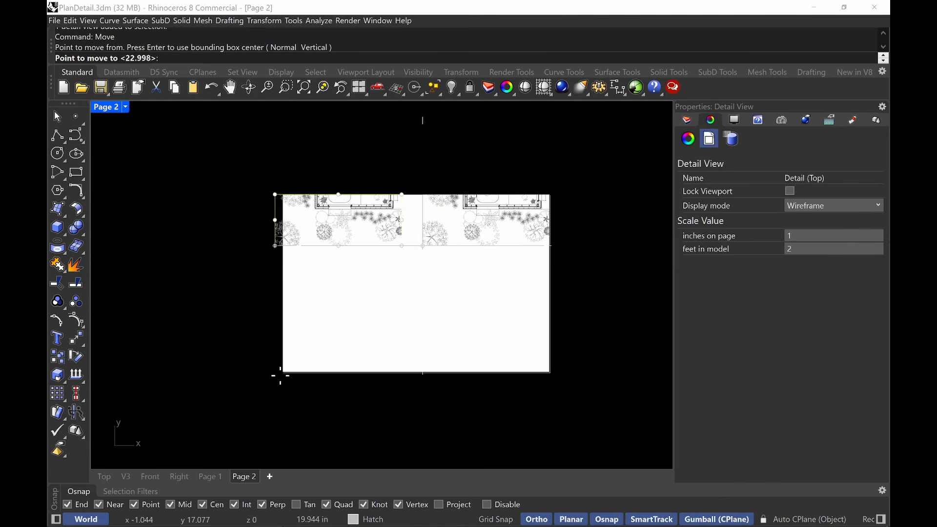
pyautogui.click(282, 373)
pyautogui.click(421, 323)
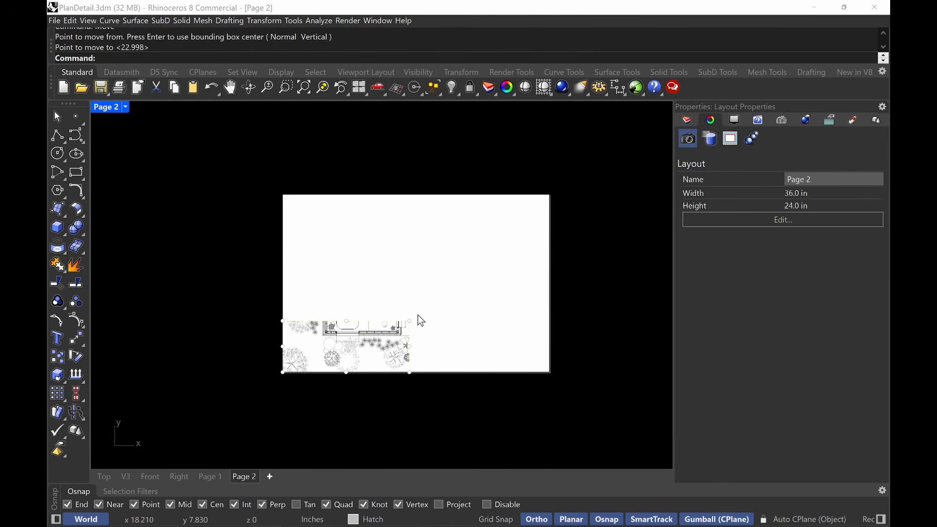
# Step: Stretch the detail's upper-right corner to the sheet's upper-right corner so the detail fills the page
pyautogui.click(389, 320)
pyautogui.press('F10')
pyautogui.moveTo(392, 291); pyautogui.dragTo(453, 341)
pyautogui.moveTo(448, 293); pyautogui.dragTo(550, 195)
pyautogui.press('Escape')
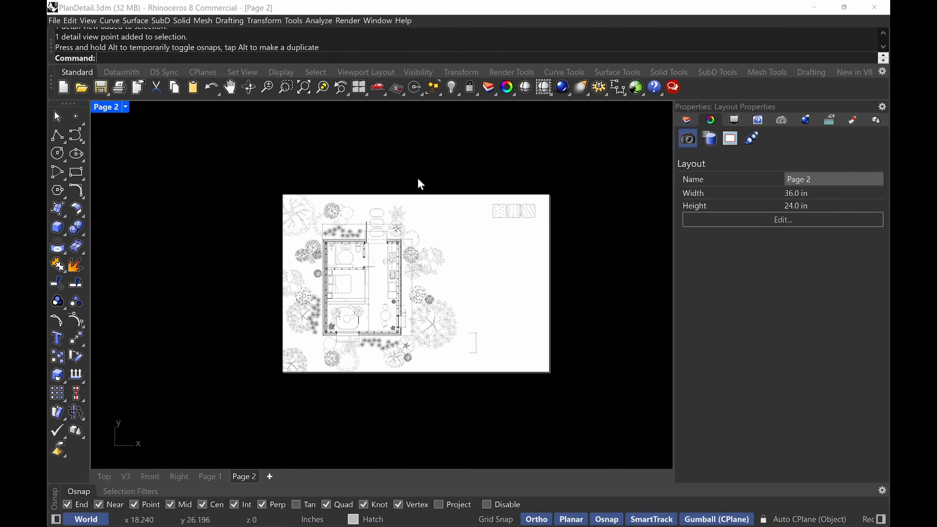
# Step: Compare the plan in the Top model view with the Page 2 layout and check the options available for the layout's detail
pyautogui.click(105, 477)
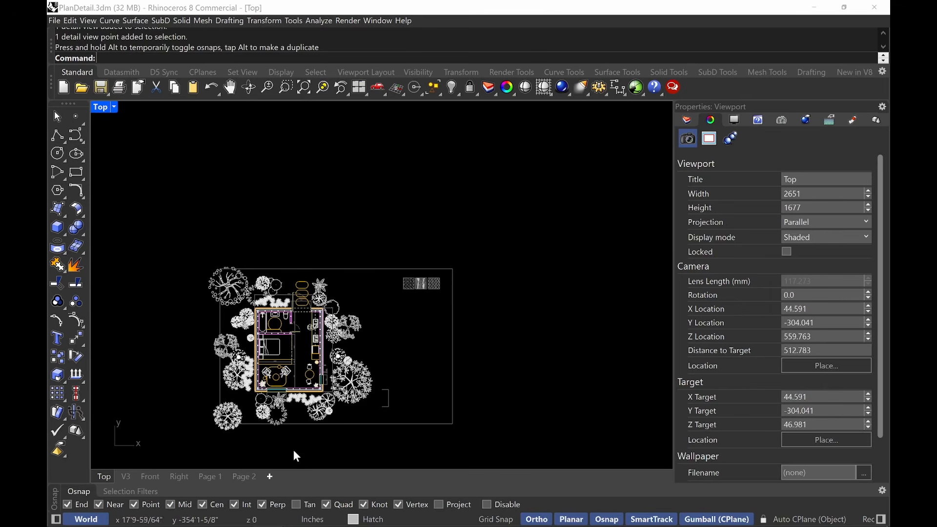
pyautogui.click(244, 476)
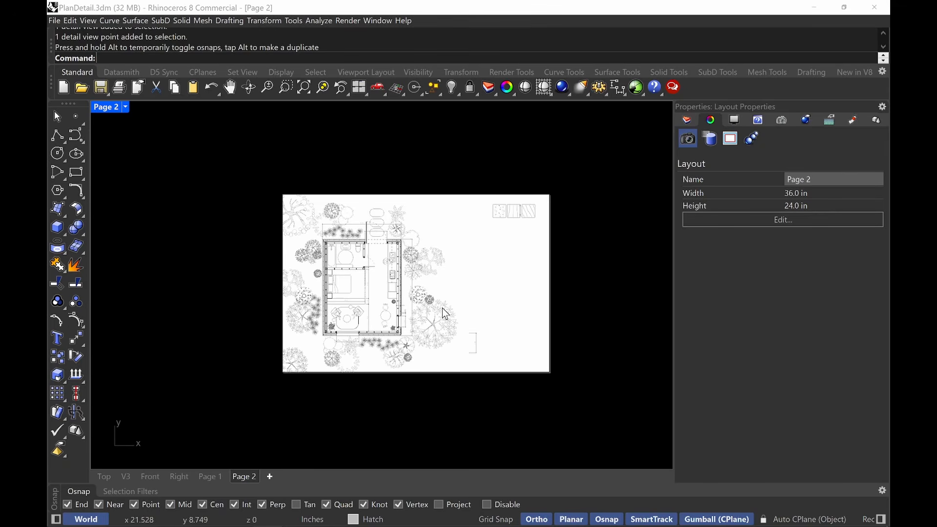
pyautogui.scroll(3, 449, 293)
pyautogui.moveTo(487, 291); pyautogui.dragTo(485, 278, button='right')
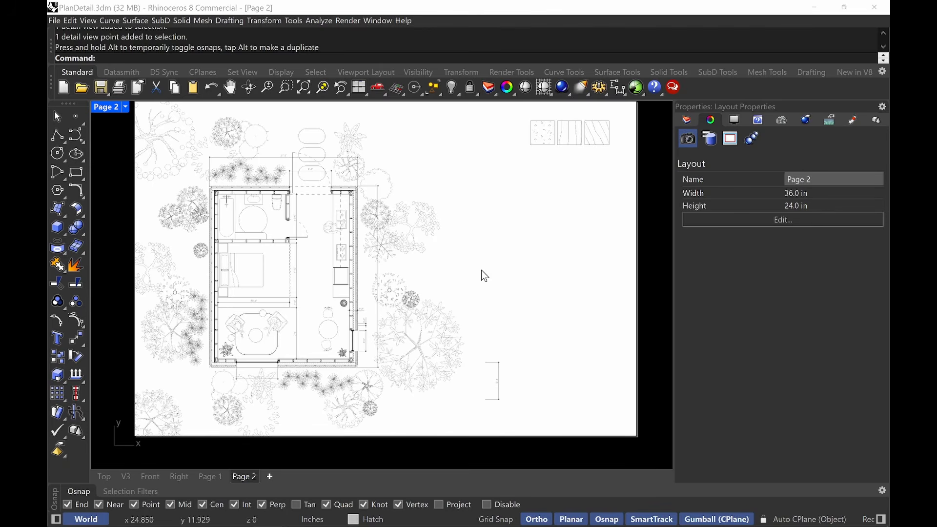
pyautogui.moveTo(411, 225)
pyautogui.mouseDown(button='right')
pyautogui.moveTo(412, 242)
pyautogui.moveTo(408, 235)
pyautogui.mouseUp(button='right')
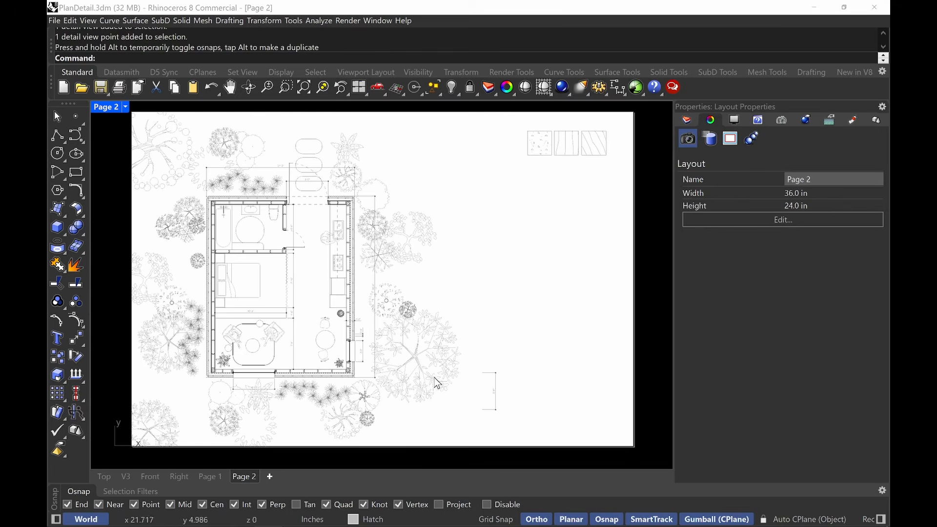
pyautogui.click(126, 108)
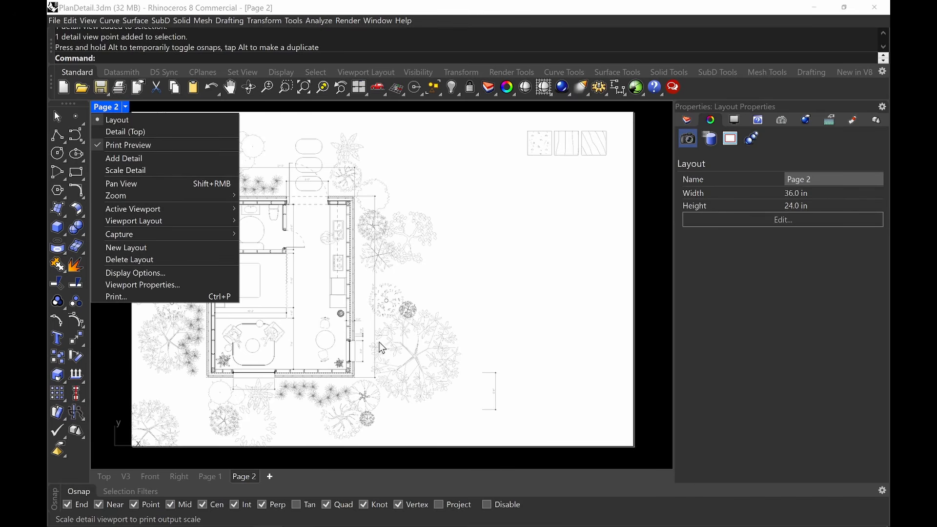
pyautogui.click(659, 325)
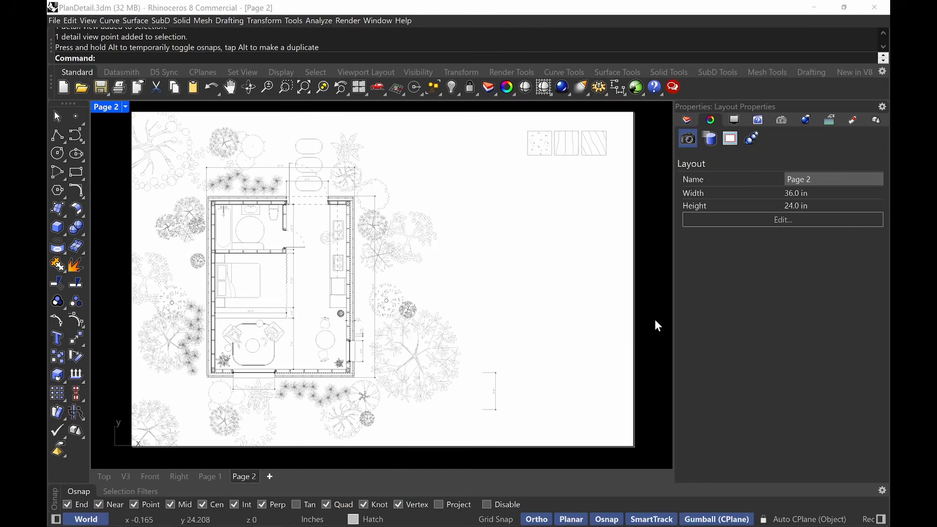
# Step: Turn the Make2D Facade layer off and back on to identify its lines in the close-up of the wall
pyautogui.scroll(5, 356, 276)
pyautogui.scroll(3, 357, 276)
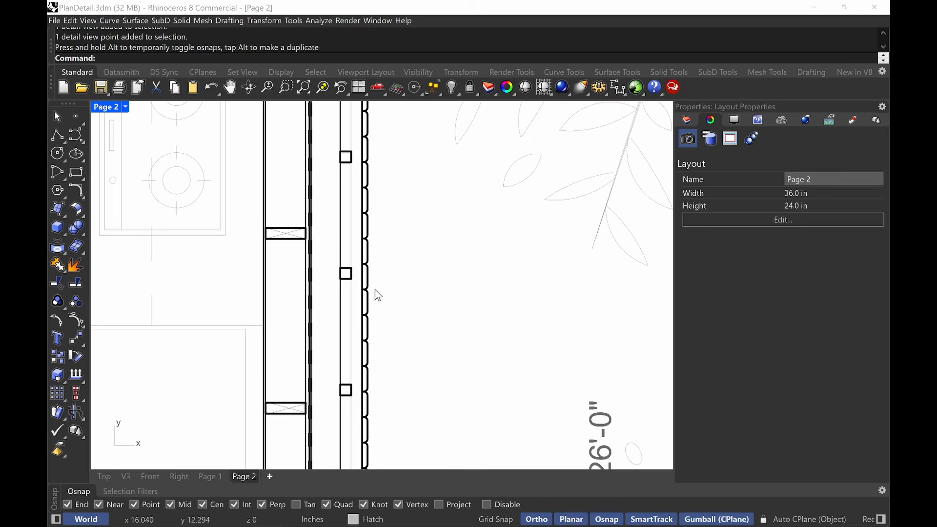
pyautogui.scroll(5, 379, 290)
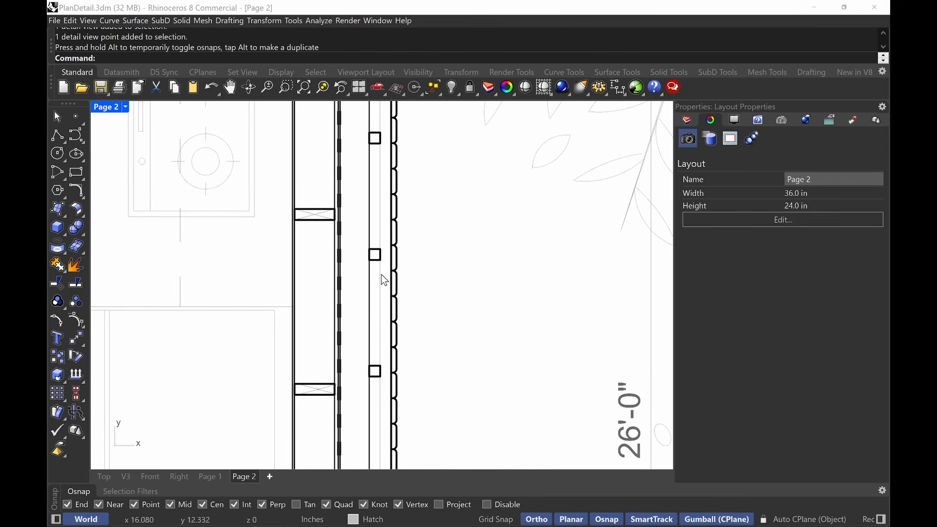
pyautogui.click(685, 121)
pyautogui.moveTo(780, 477); pyautogui.dragTo(735, 476)
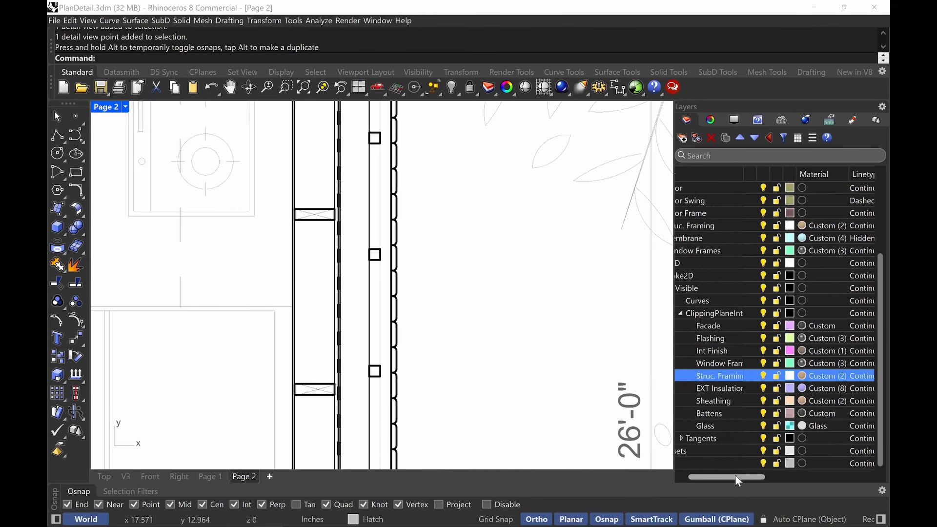
pyautogui.click(734, 326)
pyautogui.click(785, 326)
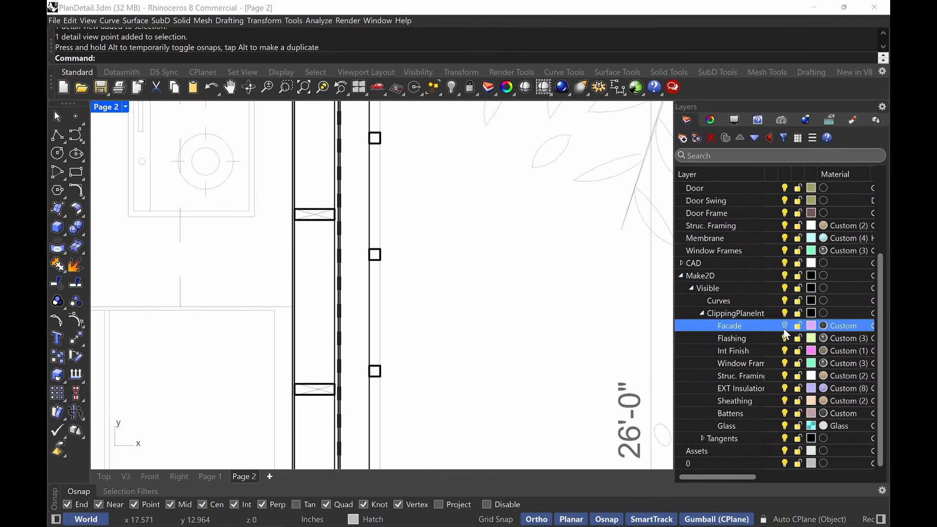
pyautogui.click(785, 326)
# Step: Set the print width of the Make2D Facade layer to 0.7 mm
pyautogui.moveTo(712, 479); pyautogui.dragTo(771, 477)
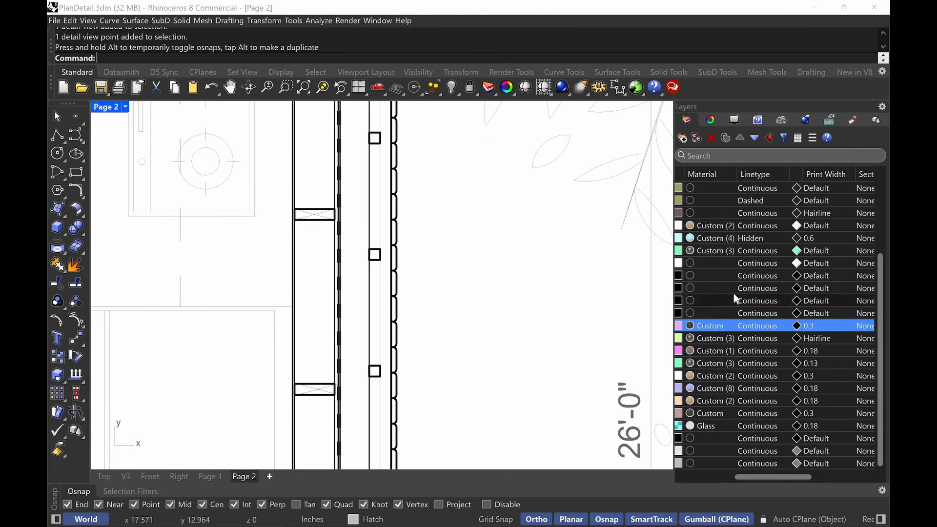
pyautogui.click(812, 328)
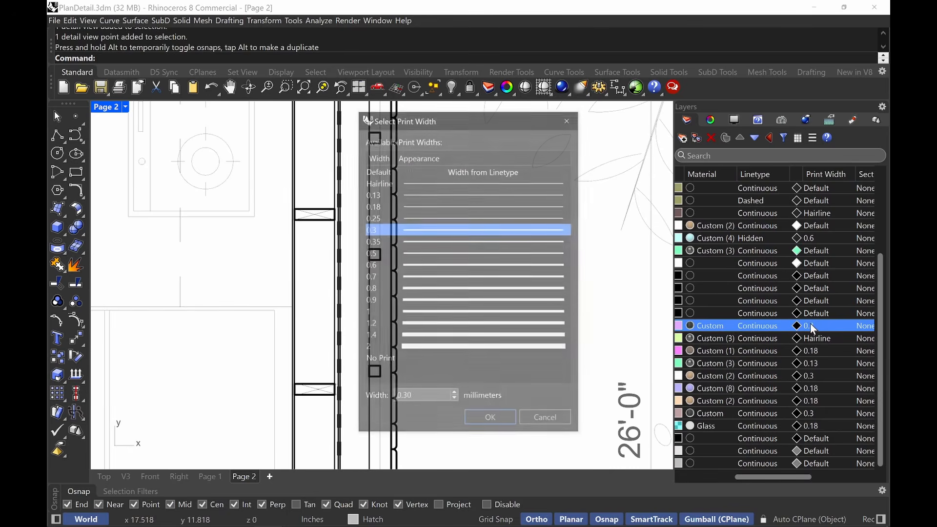
pyautogui.moveTo(466, 112); pyautogui.dragTo(576, 122)
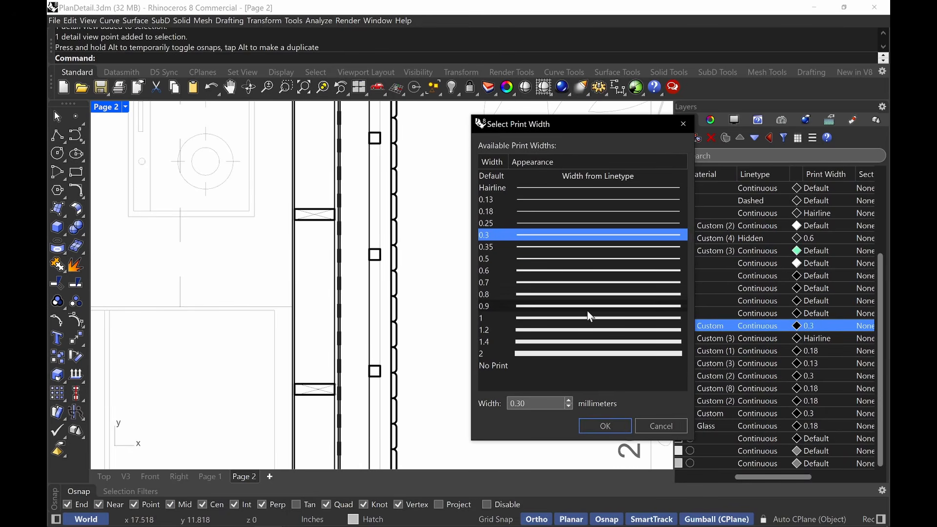
pyautogui.click(542, 284)
pyautogui.click(607, 427)
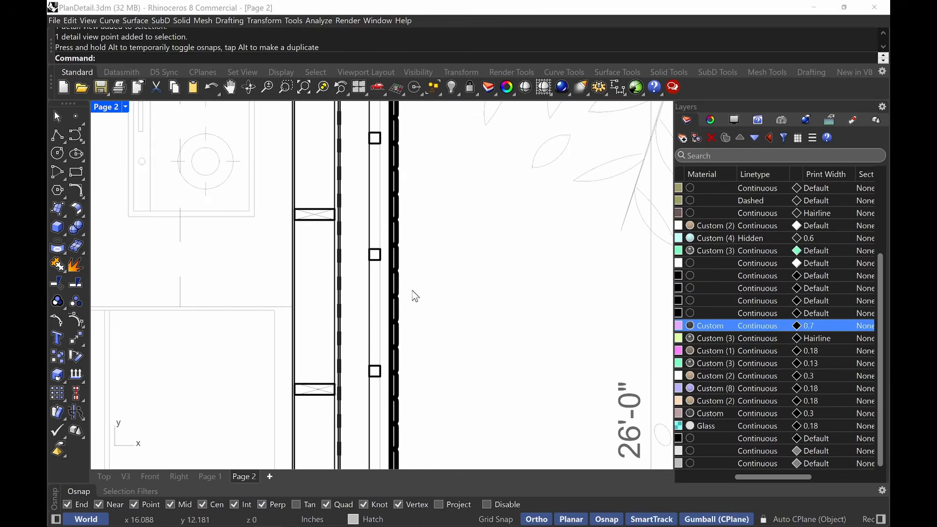
# Step: Set the Make2D Facade layer's print width back to 0.3 mm
pyautogui.click(809, 327)
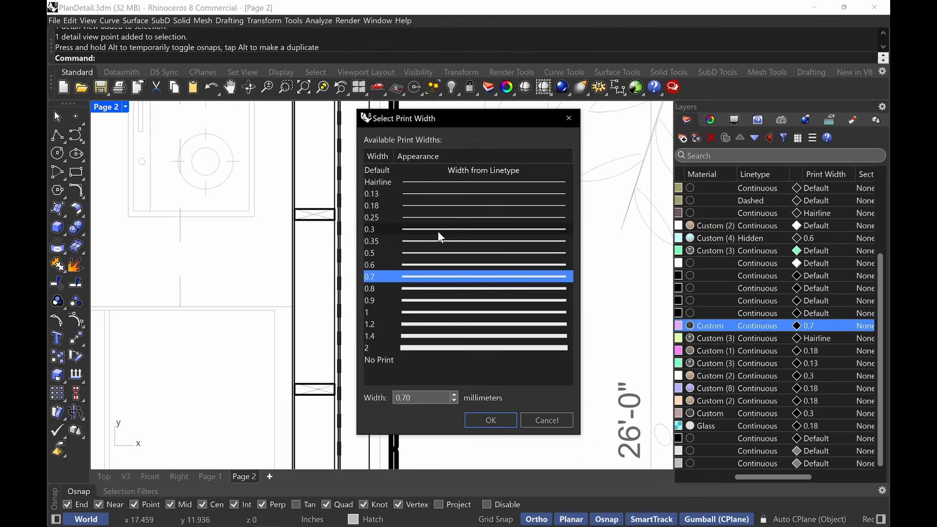
pyautogui.click(438, 230)
pyautogui.click(499, 423)
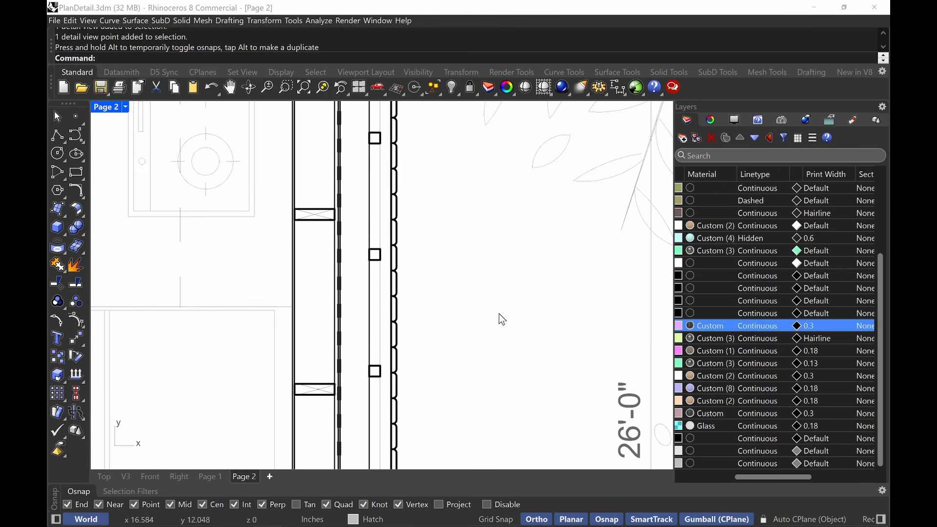
pyautogui.moveTo(757, 484); pyautogui.dragTo(696, 482)
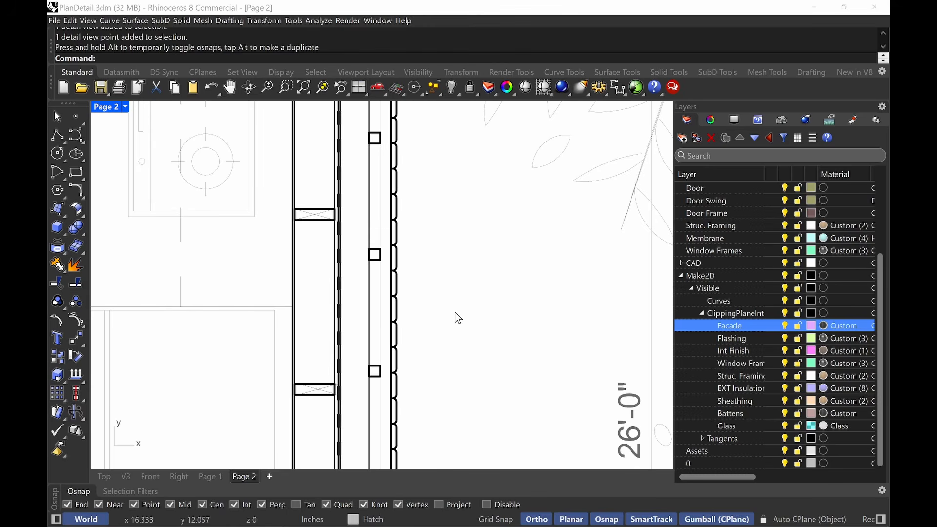
# Step: Change the print color of the Make2D Facade layer to Orange
pyautogui.scroll(-10, 458, 318)
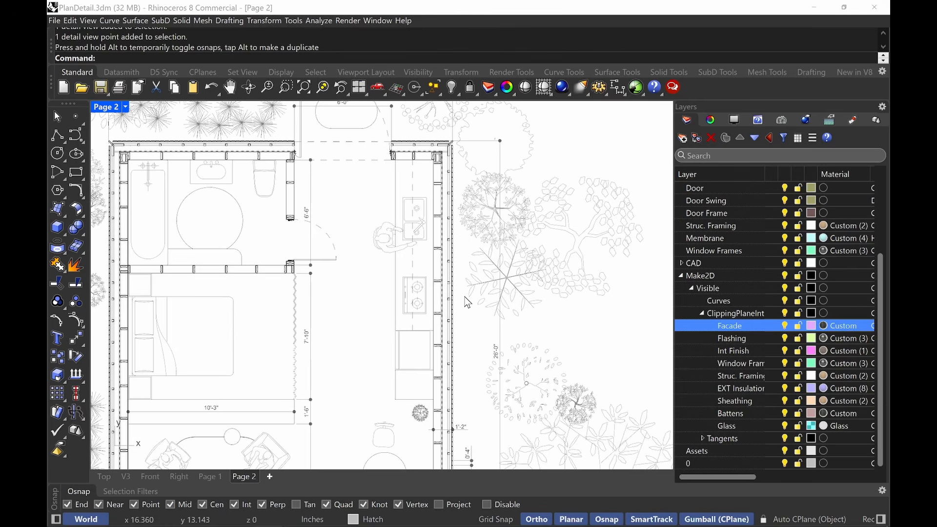
pyautogui.scroll(2, 466, 370)
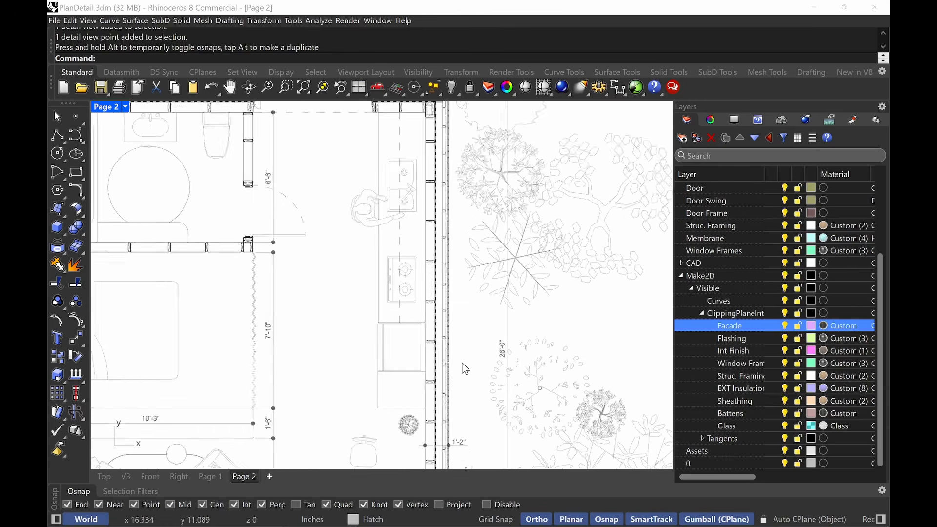
pyautogui.scroll(2, 466, 369)
pyautogui.moveTo(730, 478); pyautogui.dragTo(793, 483)
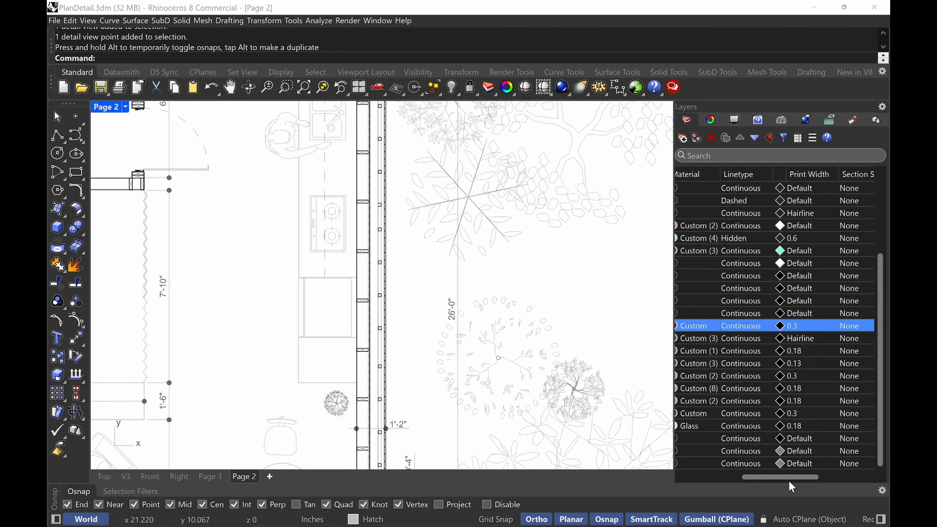
pyautogui.moveTo(769, 479)
pyautogui.mouseDown()
pyautogui.moveTo(728, 476)
pyautogui.moveTo(785, 478)
pyautogui.mouseUp()
pyautogui.click(806, 328)
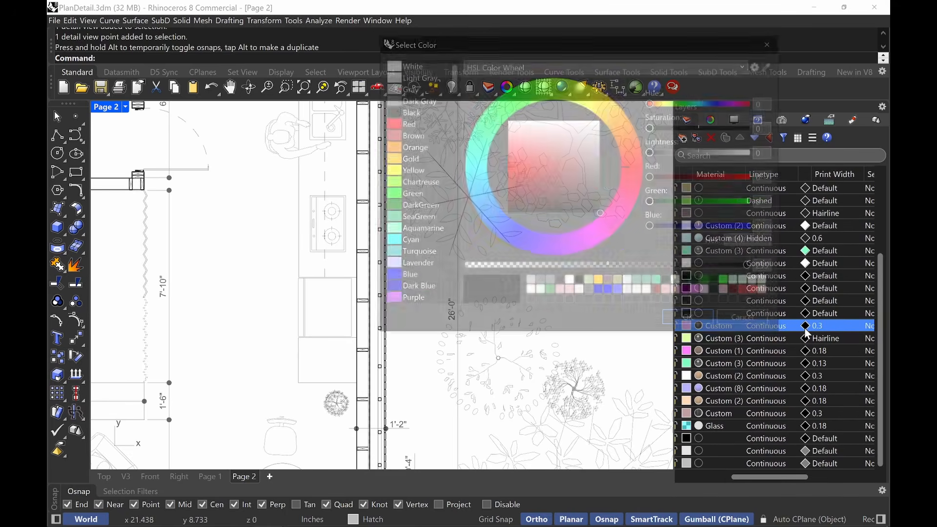
pyautogui.click(410, 149)
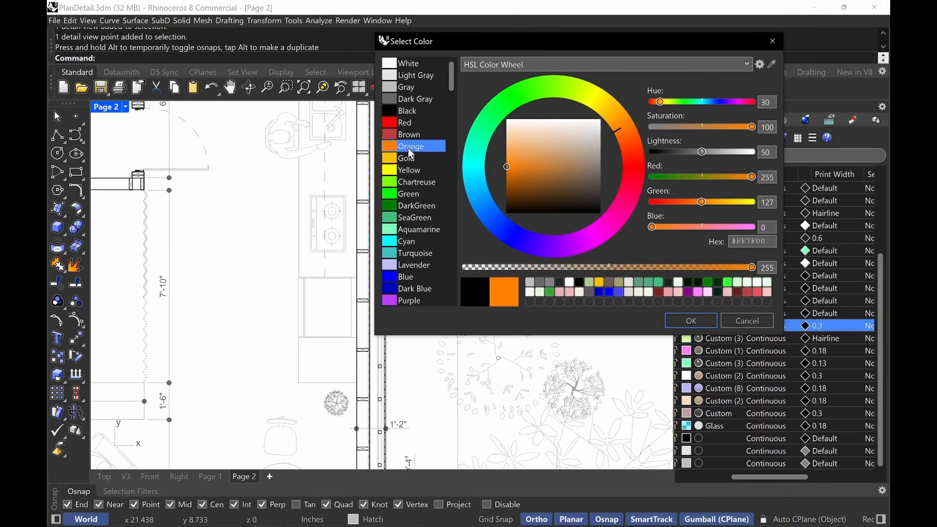
pyautogui.click(703, 322)
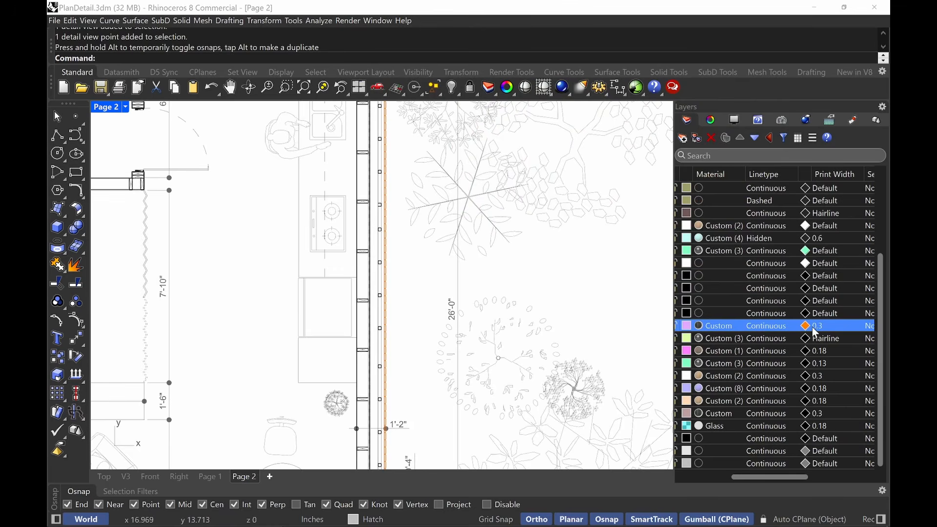
# Step: Undo the print color change on the Facade layer
pyautogui.click(805, 328)
pyautogui.click(748, 322)
pyautogui.hotkey('ctrl', 'z')
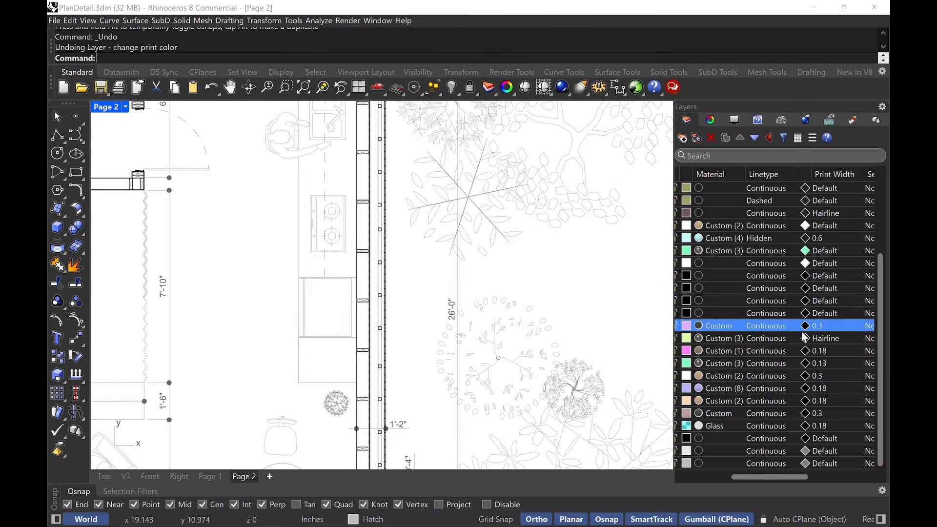
# Step: Check the linetypes available for the Facade layer without changing it, and look over the plan on the Page 2 layout
pyautogui.click(775, 330)
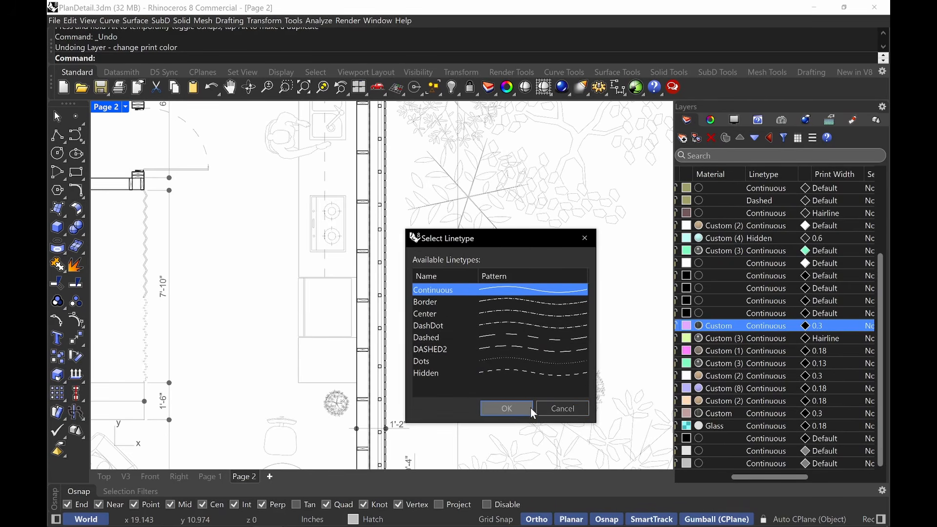
pyautogui.click(564, 408)
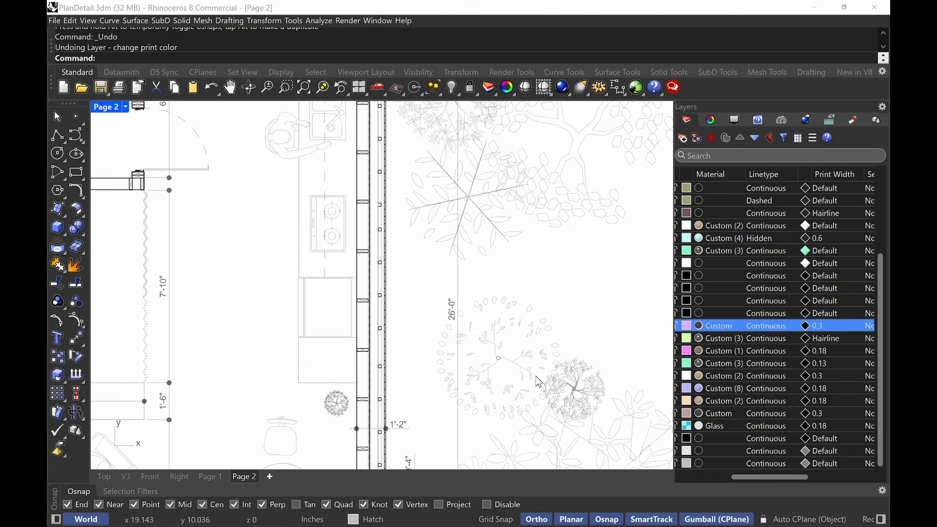
pyautogui.scroll(-2, 570, 274)
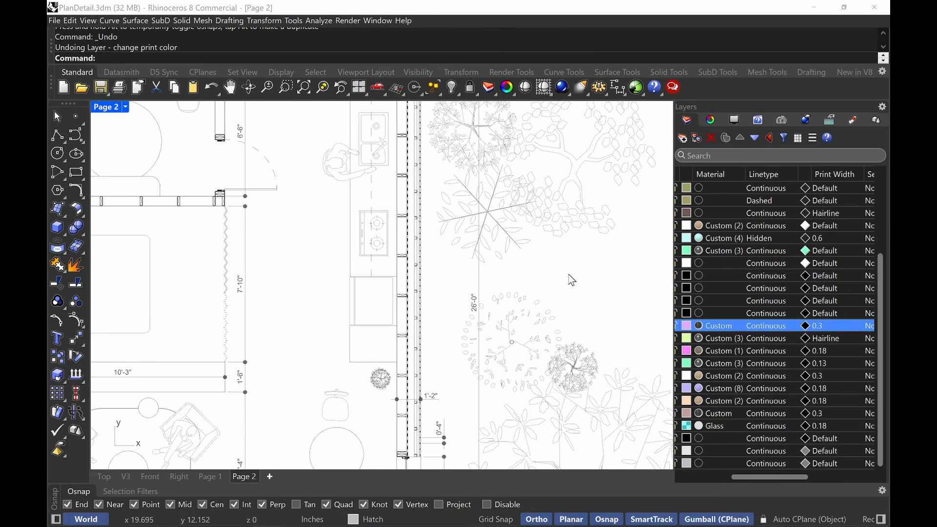
pyautogui.scroll(-4, 569, 275)
pyautogui.moveTo(576, 265); pyautogui.dragTo(555, 279, button='right')
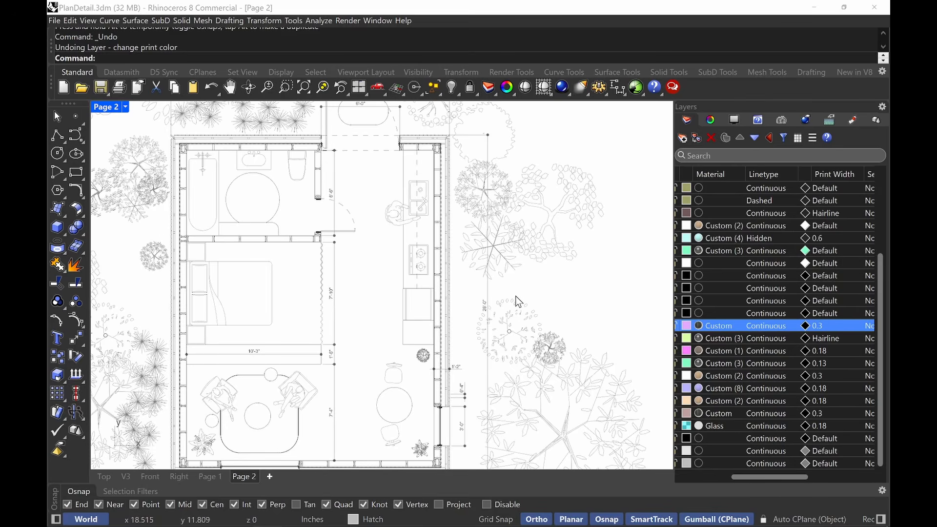
pyautogui.moveTo(502, 228); pyautogui.dragTo(521, 279, button='right')
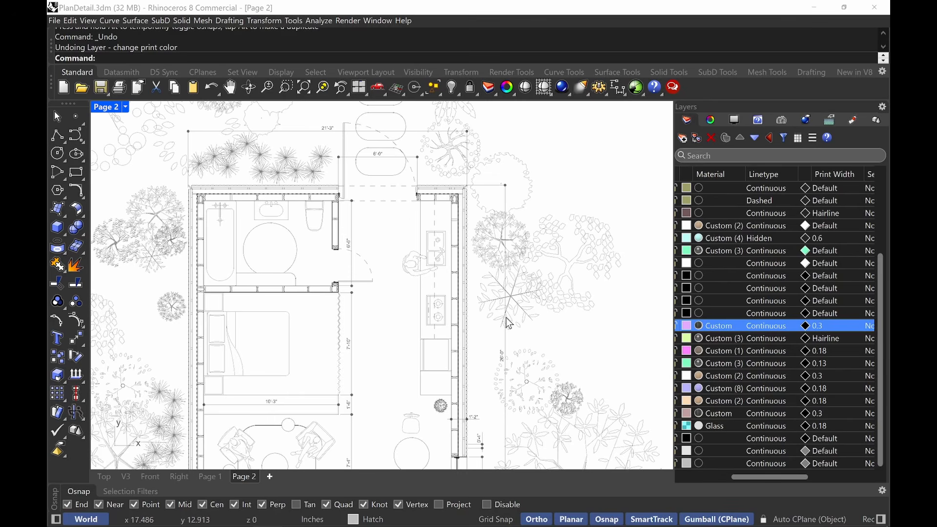
pyautogui.moveTo(520, 367); pyautogui.dragTo(513, 313, button='right')
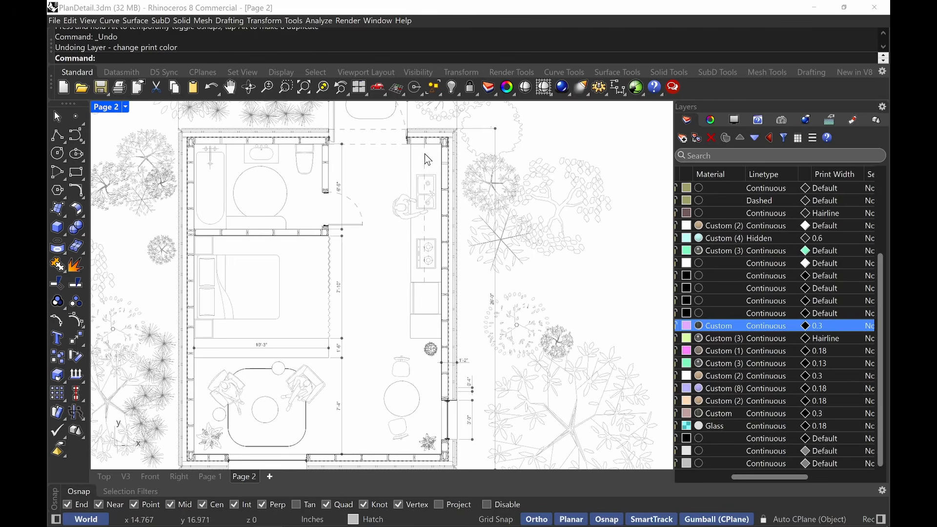
# Step: Open the document's linetype settings with the Options command and look through the available linetype patterns
pyautogui.write('Options')
pyautogui.press('Return')
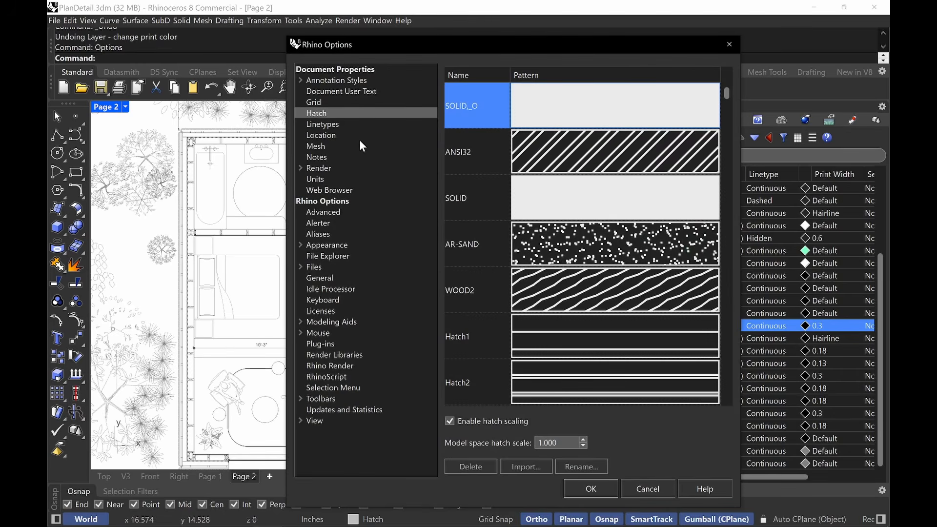
pyautogui.click(325, 127)
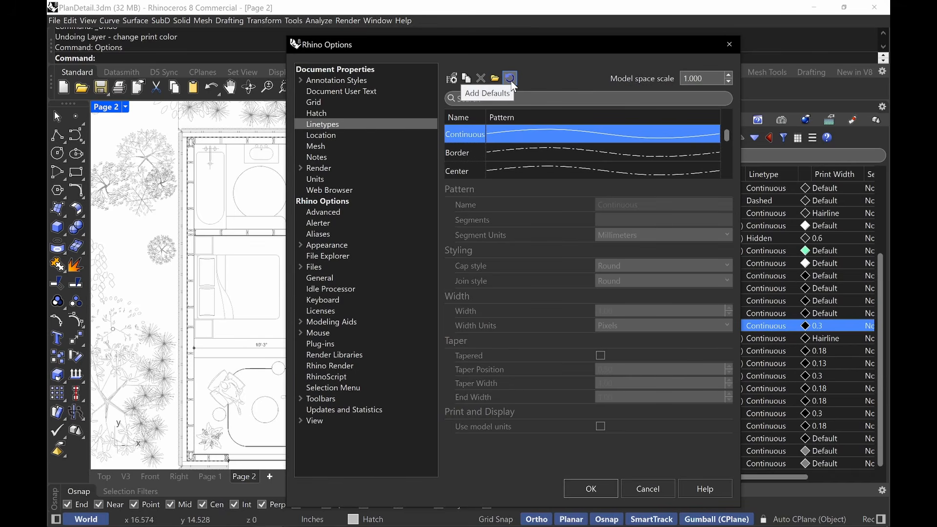
pyautogui.scroll(-3, 562, 138)
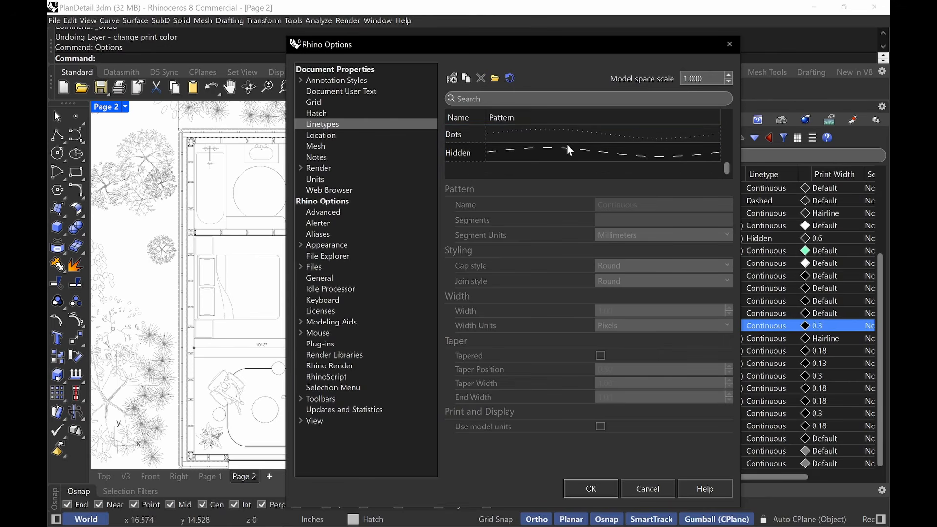
pyautogui.scroll(3, 567, 145)
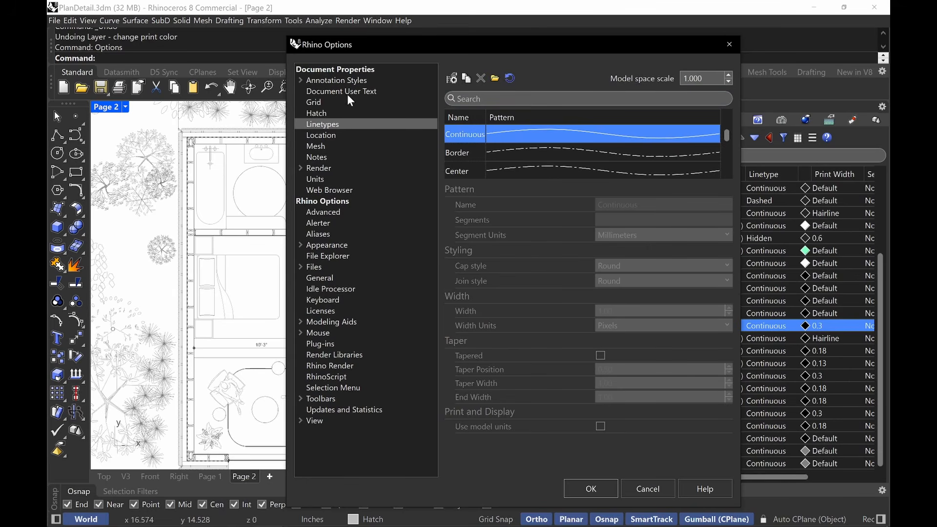
# Step: Create a new annotation style copied from the built-in Template Foot-Inch Architectural style
pyautogui.click(359, 80)
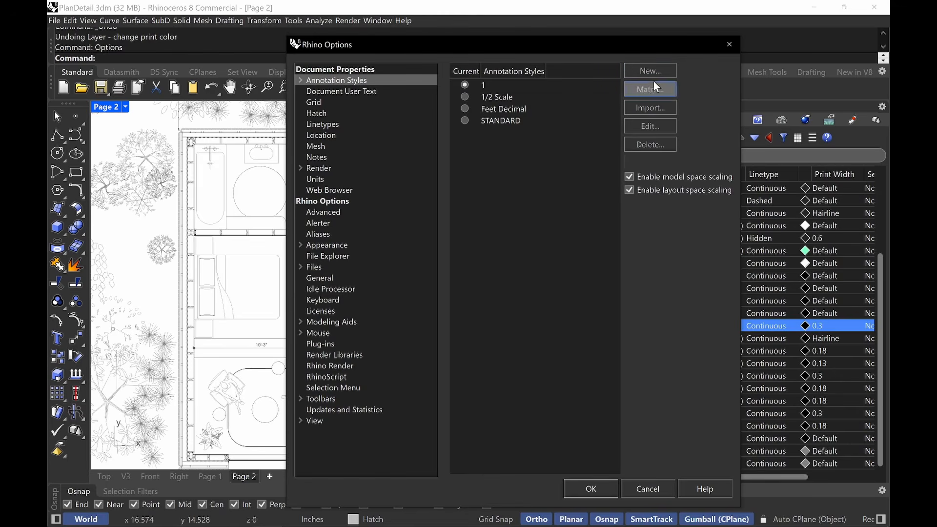
pyautogui.moveTo(578, 48); pyautogui.dragTo(500, 87)
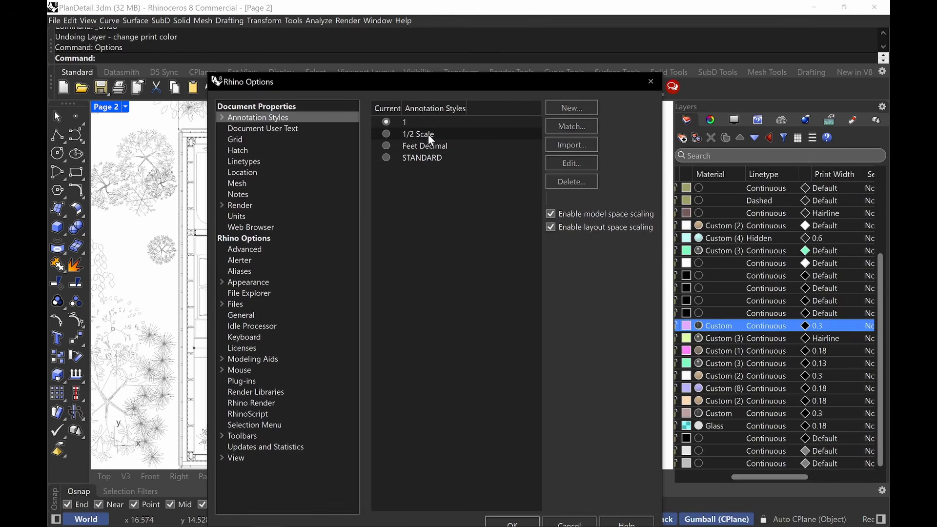
pyautogui.click(572, 110)
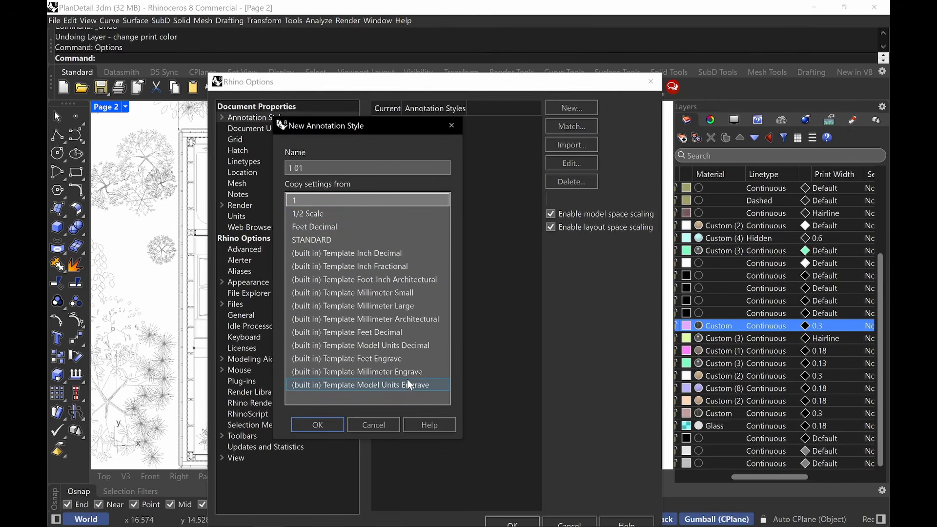
pyautogui.click(409, 282)
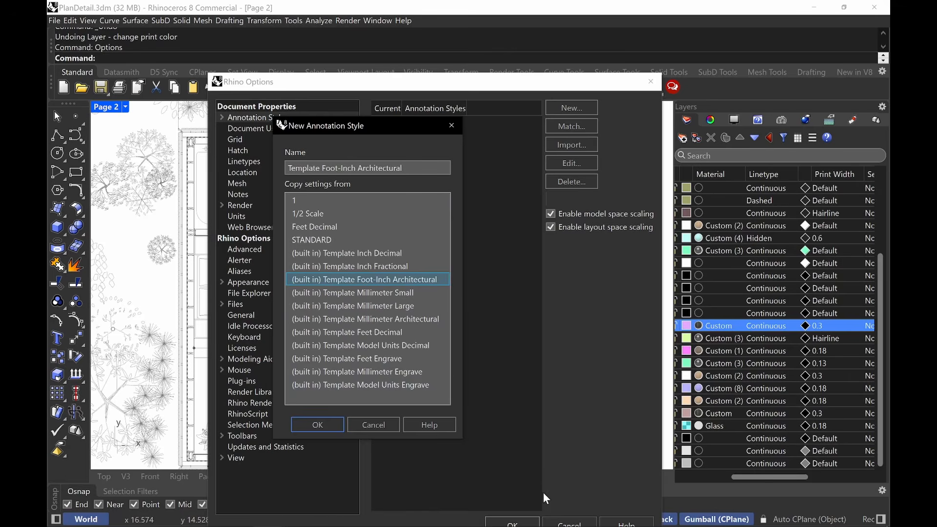
pyautogui.click(329, 423)
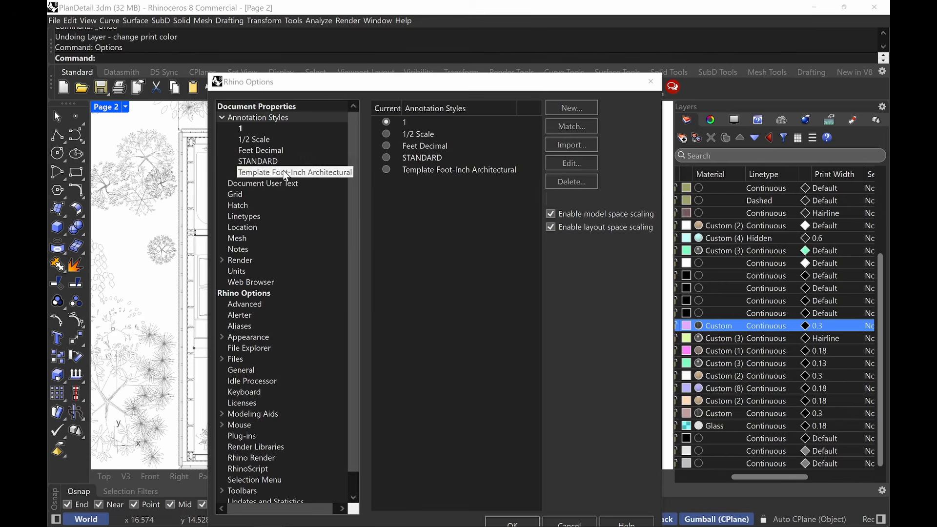
# Step: Review the Template Foot-Inch Architectural style's settings and compare the document's model units with its layout units
pyautogui.click(270, 173)
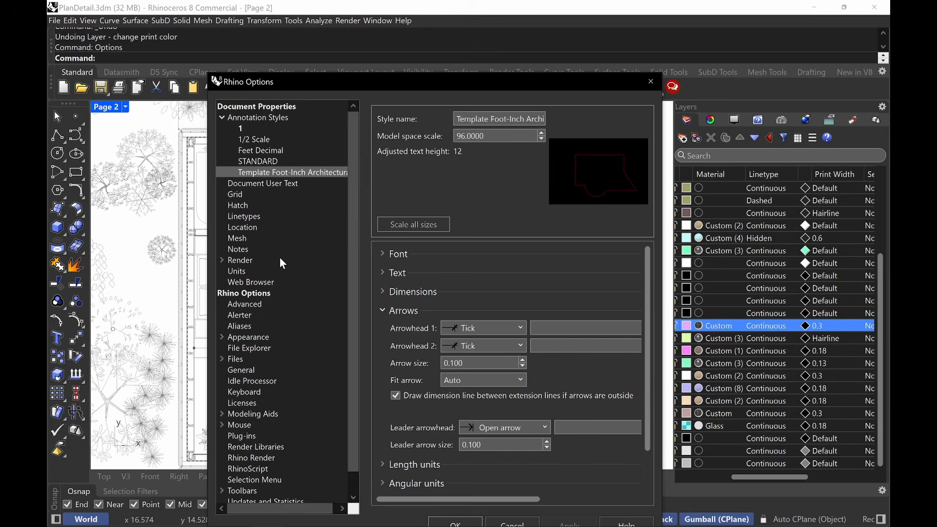
pyautogui.click(244, 270)
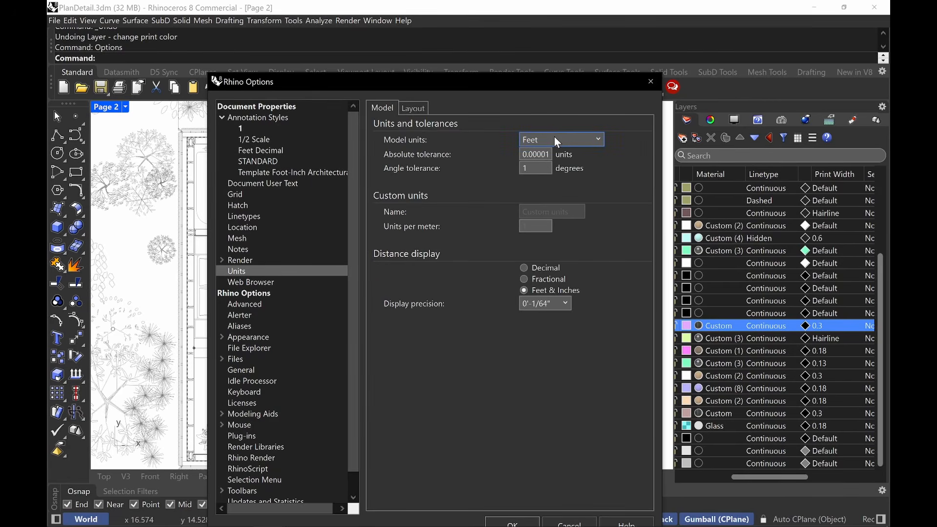
pyautogui.click(414, 109)
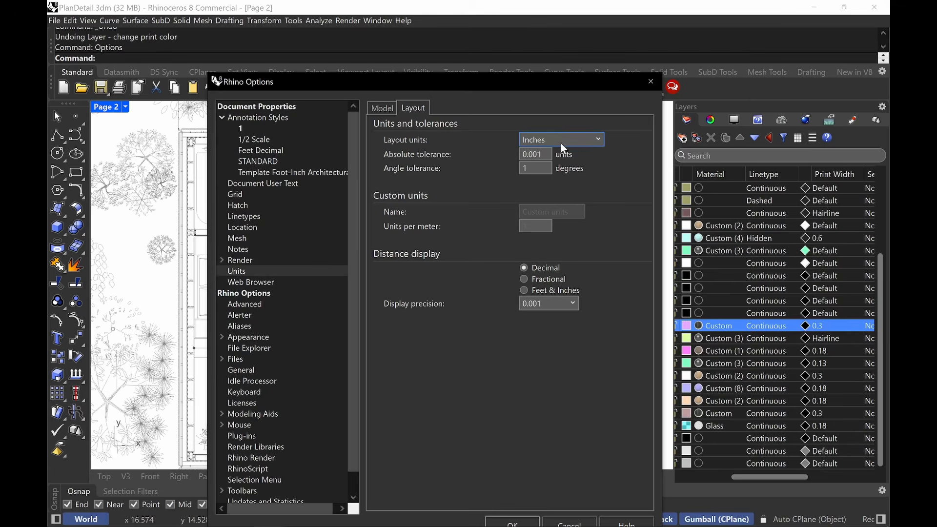
pyautogui.click(386, 109)
pyautogui.click(264, 172)
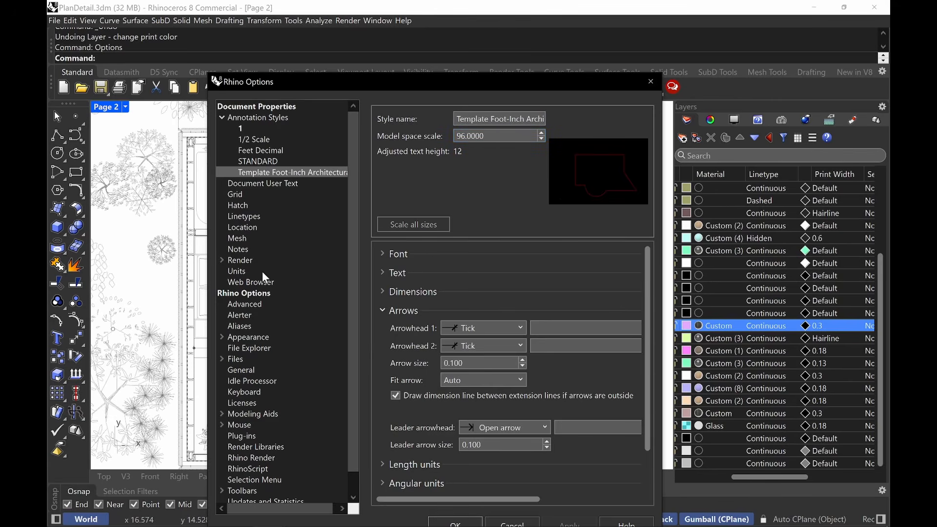
pyautogui.click(243, 270)
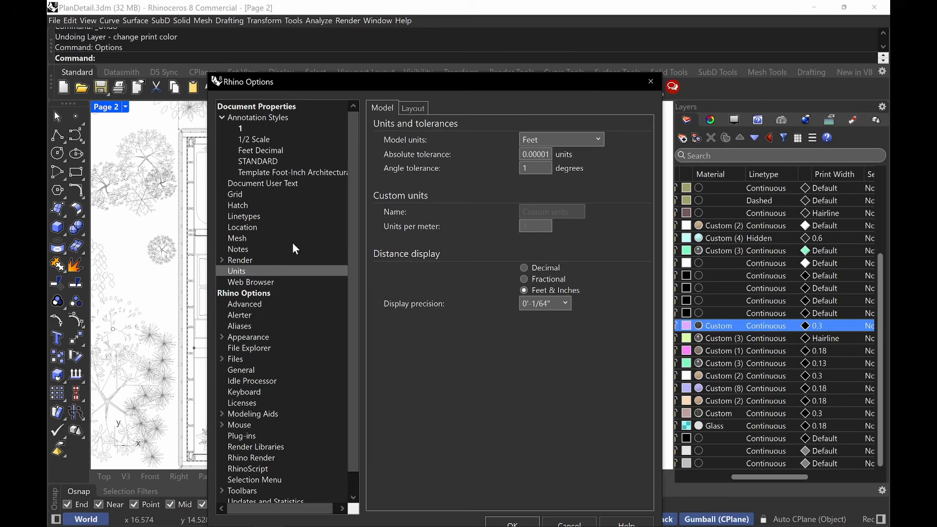
pyautogui.click(410, 114)
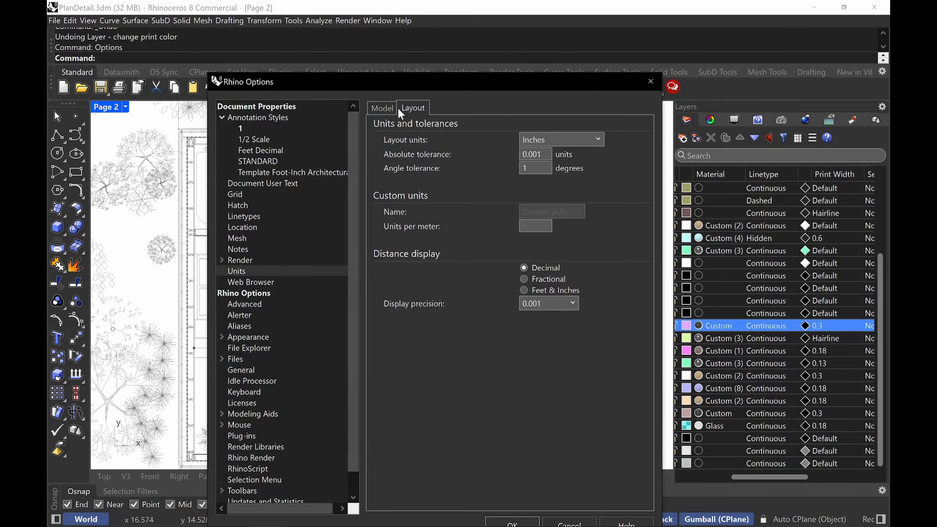
# Step: Check the document's model units and compare the arrow settings of the Template Foot-Inch Architectural and 1/2 Scale annotation styles
pyautogui.click(380, 112)
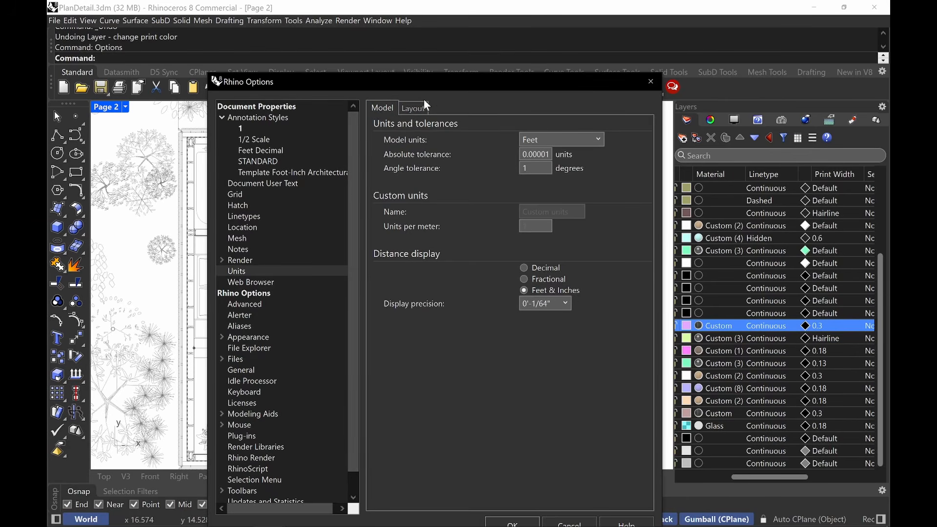
pyautogui.click(276, 172)
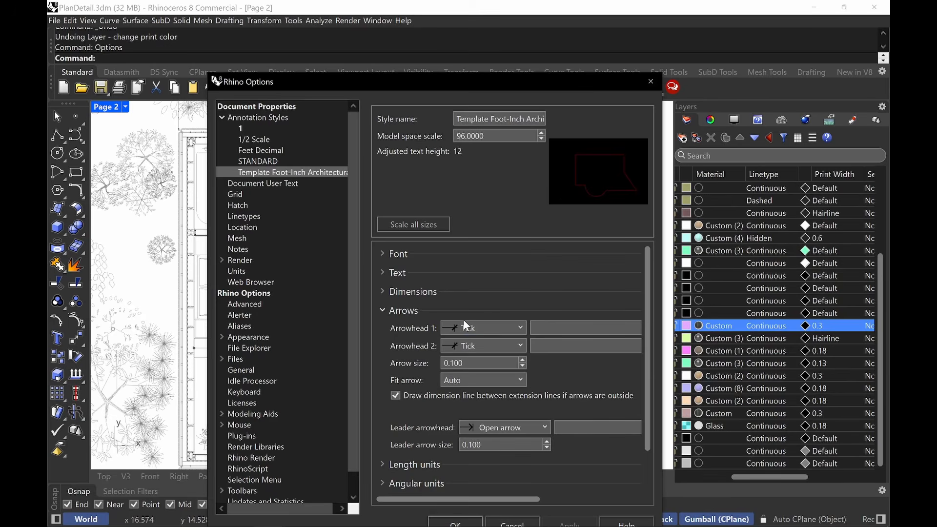
pyautogui.click(262, 143)
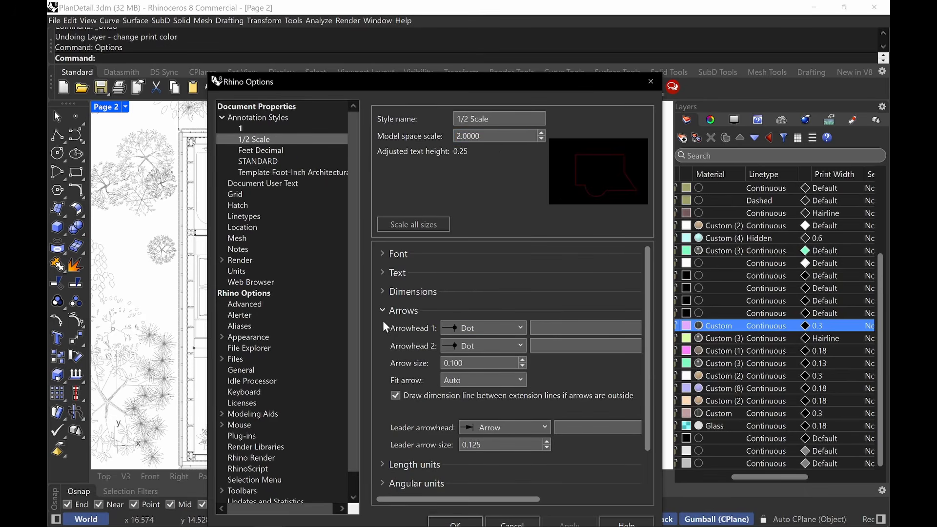
pyautogui.click(472, 367)
pyautogui.click(384, 313)
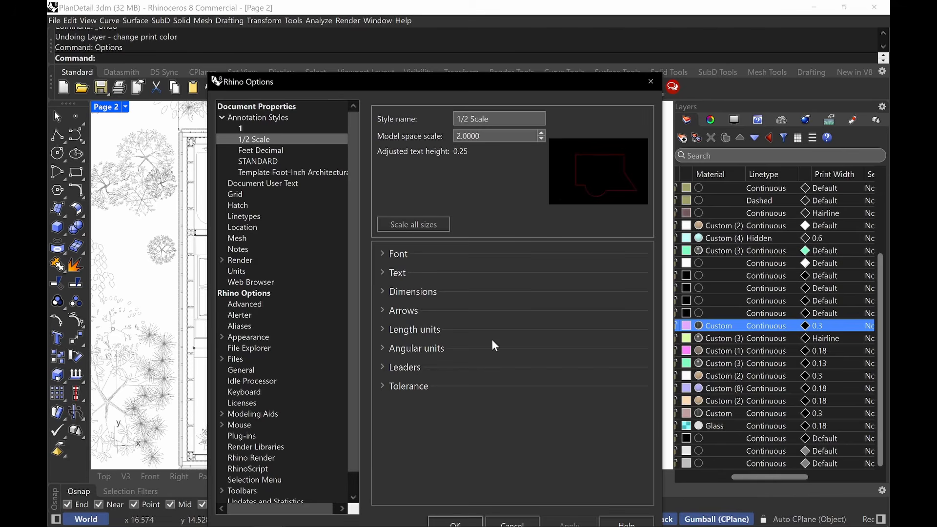
# Step: Review the length units settings of the 1/2 Scale annotation style, including its linear resolution
pyautogui.click(383, 330)
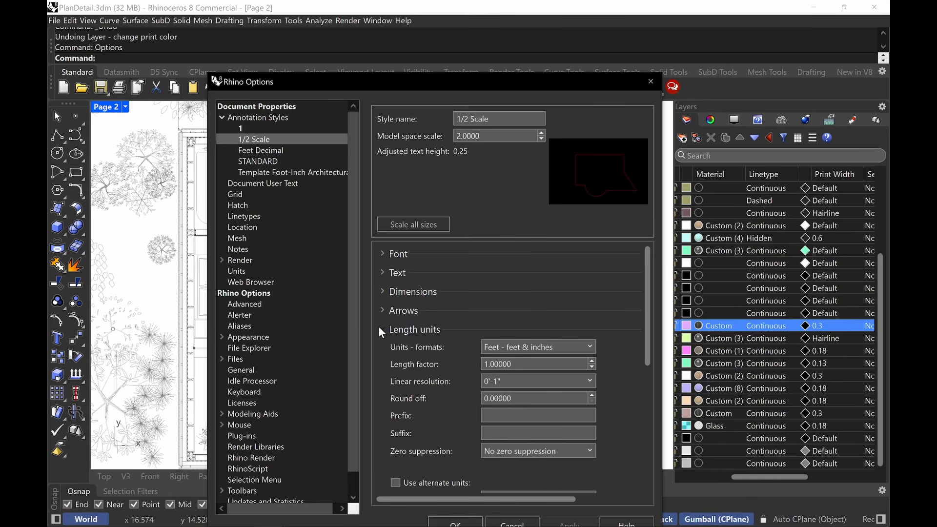
pyautogui.click(548, 381)
pyautogui.click(547, 381)
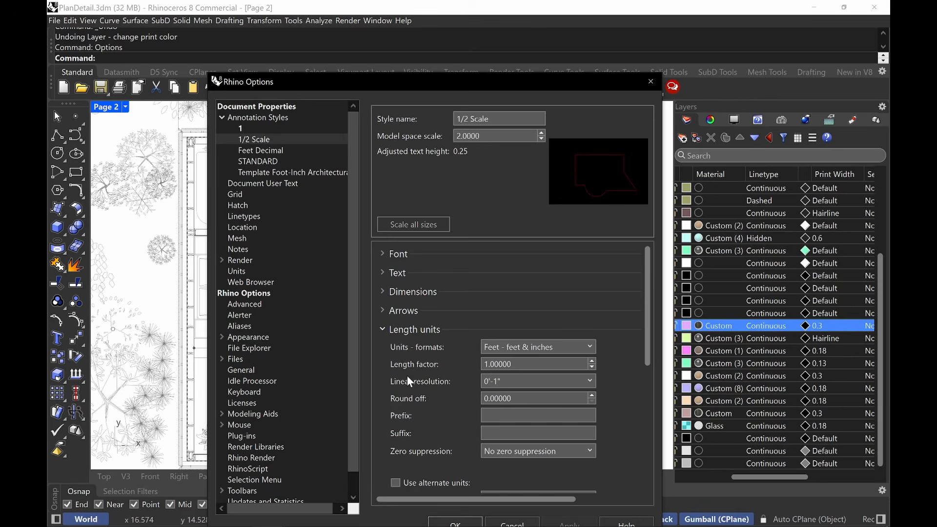
pyautogui.click(385, 331)
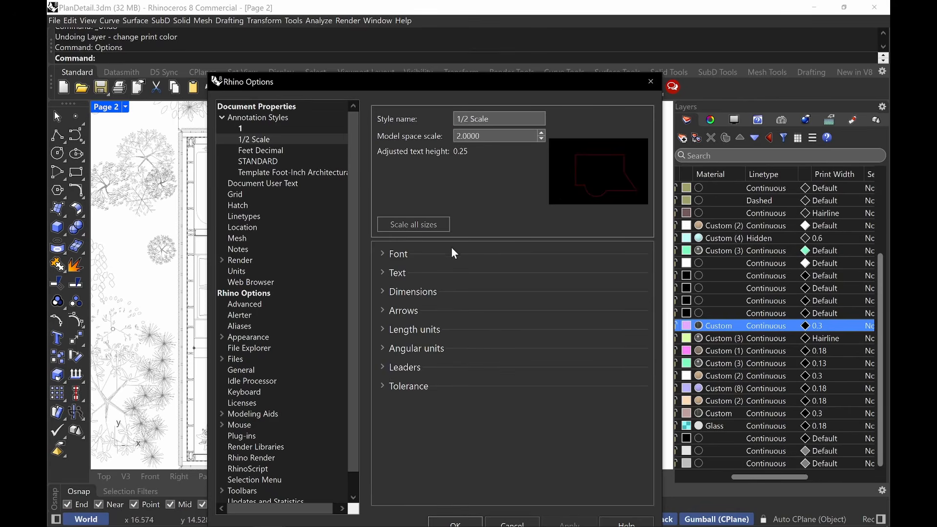
# Step: Look through the document's available hatch patterns and close the options
pyautogui.moveTo(525, 95); pyautogui.dragTo(502, 60)
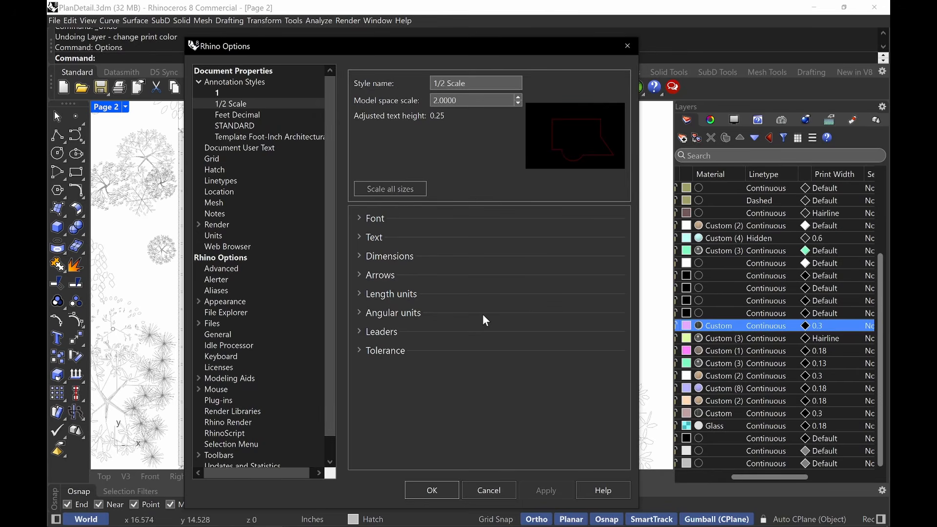
pyautogui.click(230, 174)
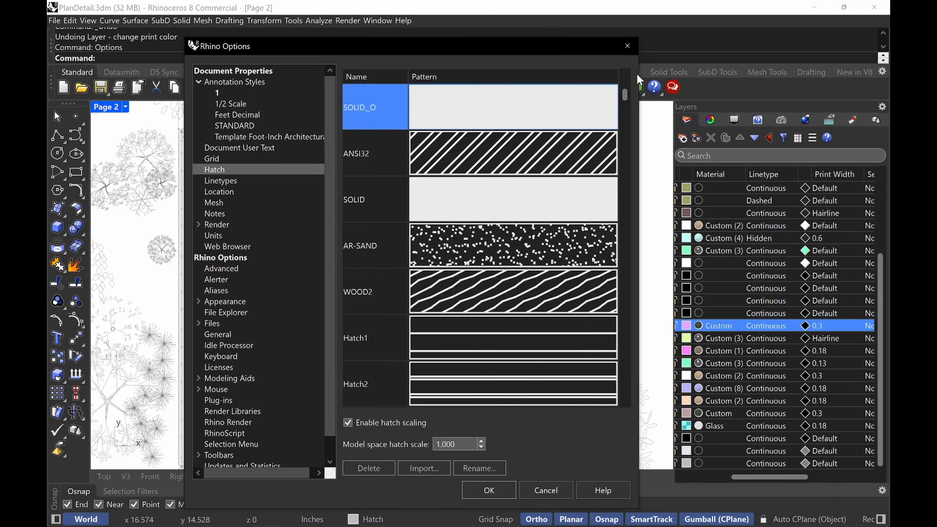
pyautogui.moveTo(624, 96)
pyautogui.mouseDown()
pyautogui.moveTo(623, 195)
pyautogui.moveTo(625, 66)
pyautogui.mouseUp()
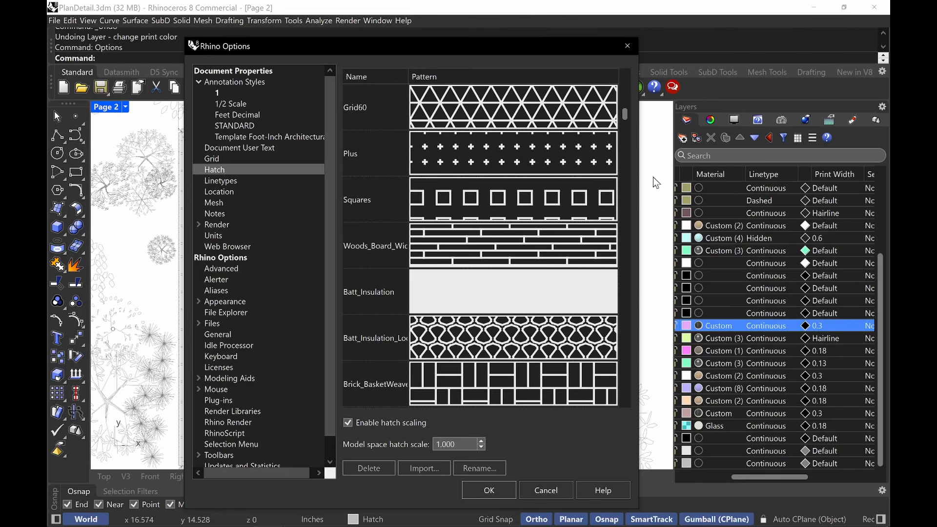
pyautogui.moveTo(628, 110); pyautogui.dragTo(631, 48)
pyautogui.click(631, 43)
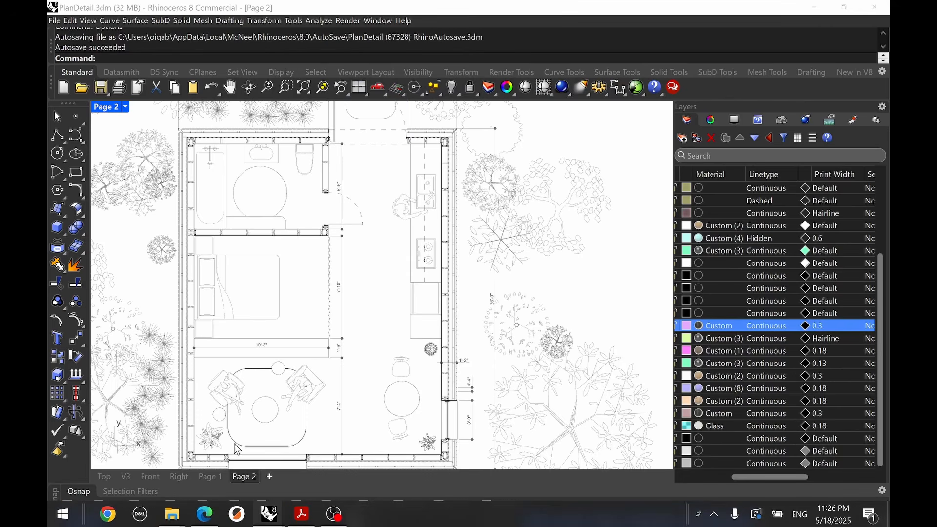
# Step: Switch to the Edge browser and look over the Linear Hatch Patterns page on CADhatch.com
pyautogui.click(205, 515)
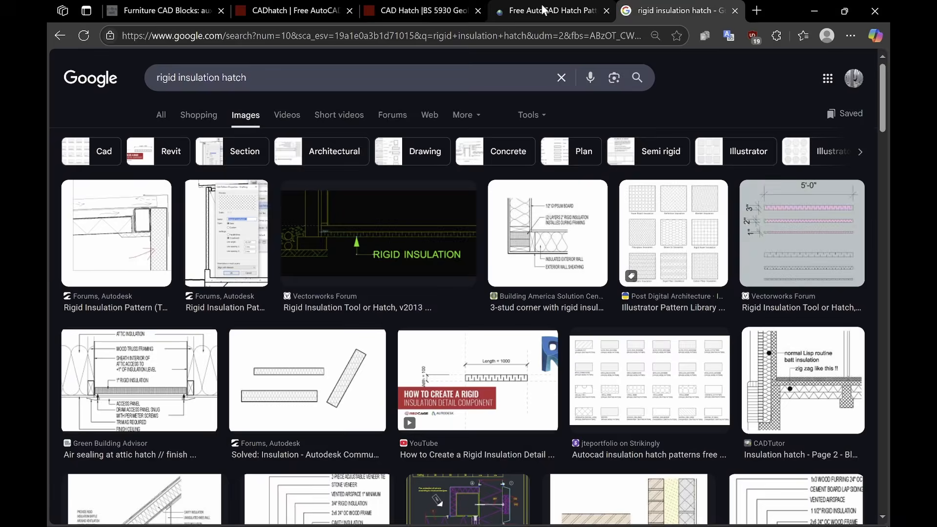
pyautogui.click(496, 9)
pyautogui.click(444, 7)
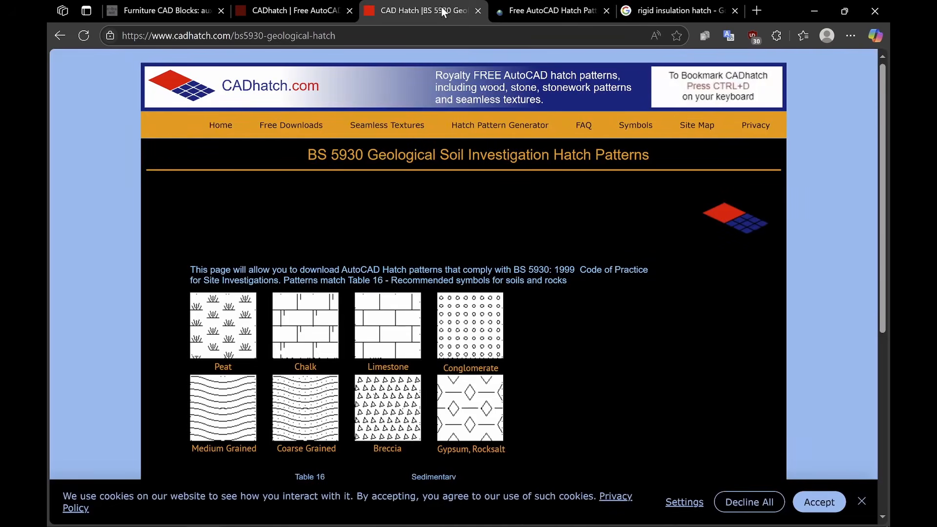
pyautogui.click(323, 11)
pyautogui.scroll(2, 389, 128)
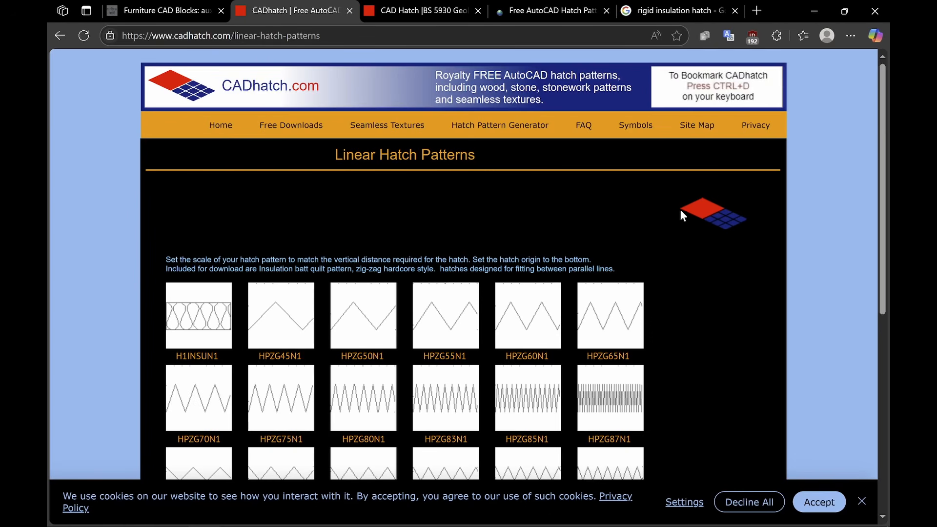
pyautogui.scroll(-5, 697, 234)
pyautogui.scroll(2, 699, 239)
pyautogui.scroll(3, 698, 236)
# Step: Open the Wood Hatch Patterns page from the CADhatch.com home page and look over its patterns
pyautogui.click(222, 128)
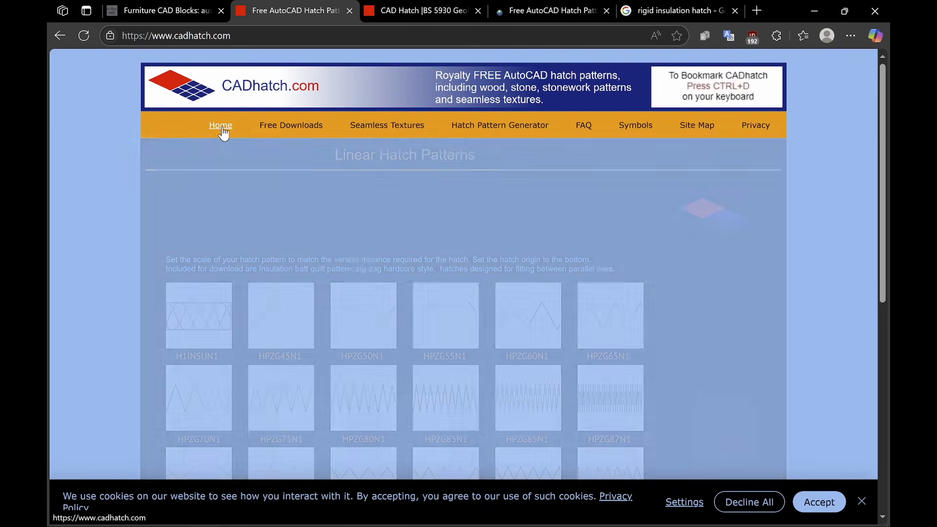
pyautogui.scroll(-6, 437, 94)
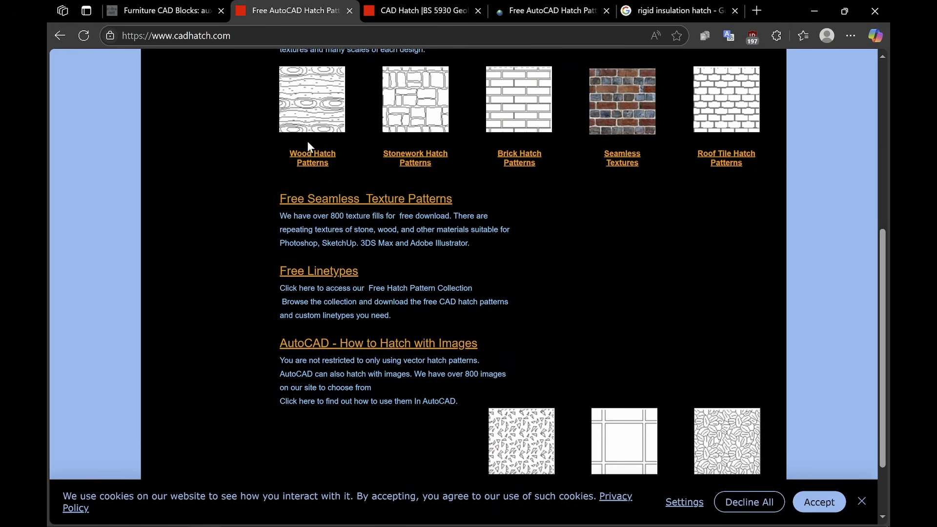
pyautogui.click(308, 154)
pyautogui.scroll(-2, 345, 300)
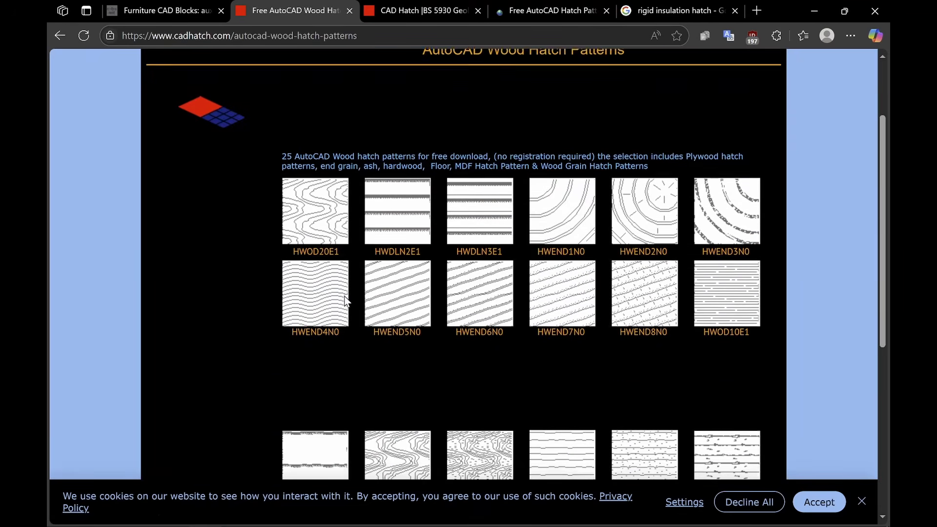
pyautogui.scroll(-6, 345, 300)
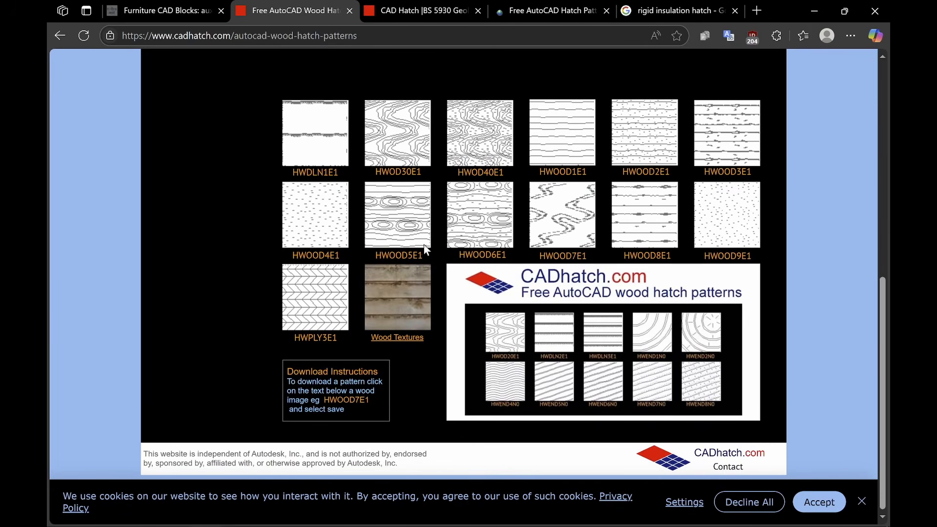
pyautogui.scroll(5, 535, 167)
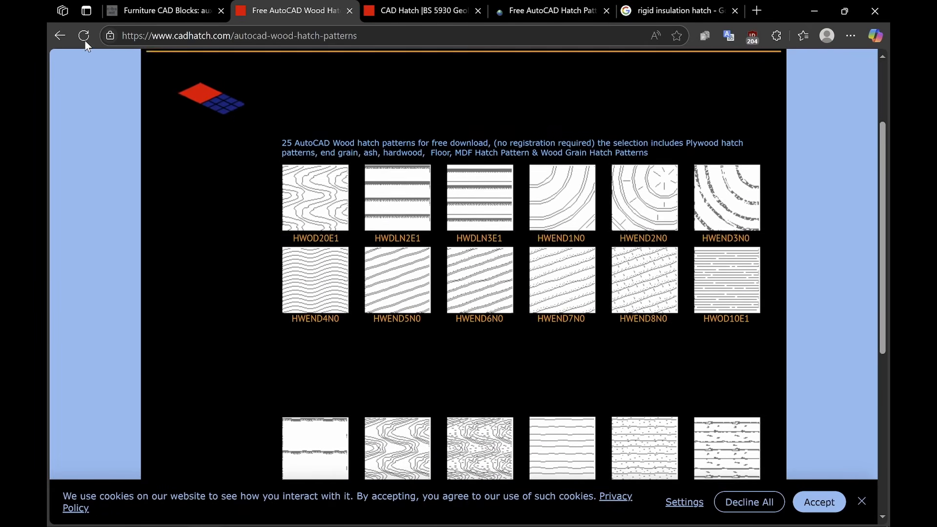
# Step: Return to the CADhatch.com home page and browse the hatch categories on its Free Downloads page
pyautogui.click(59, 36)
pyautogui.scroll(-2, 608, 257)
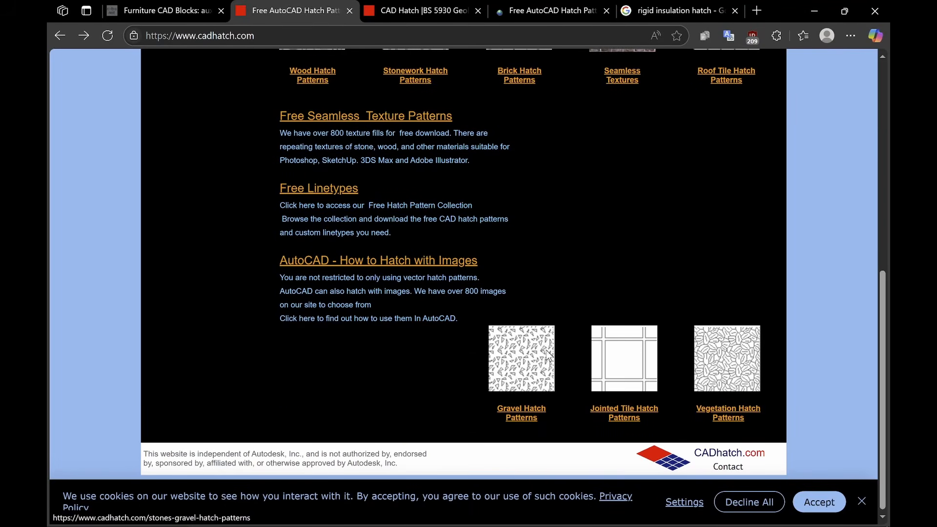
pyautogui.scroll(4, 548, 356)
pyautogui.scroll(-4, 584, 330)
pyautogui.scroll(8, 457, 326)
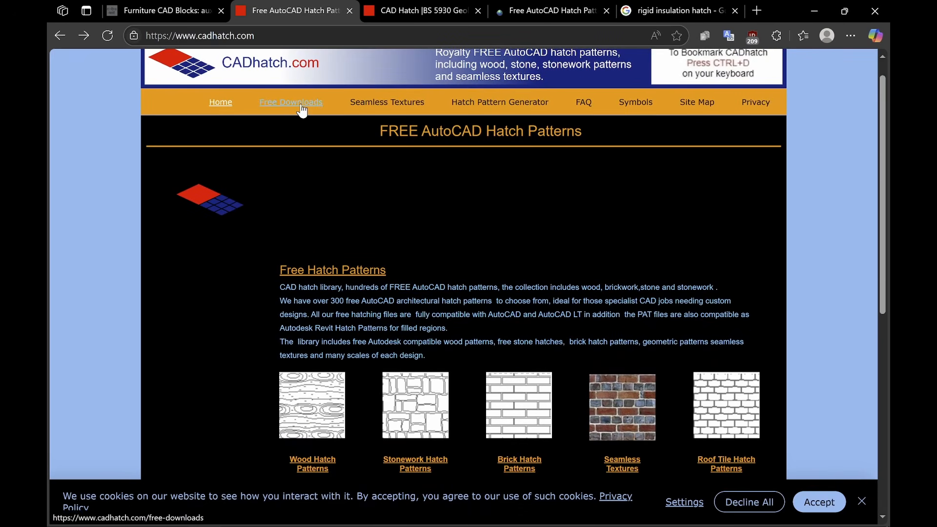
pyautogui.click(297, 103)
pyautogui.scroll(-1, 520, 251)
pyautogui.scroll(-4, 518, 253)
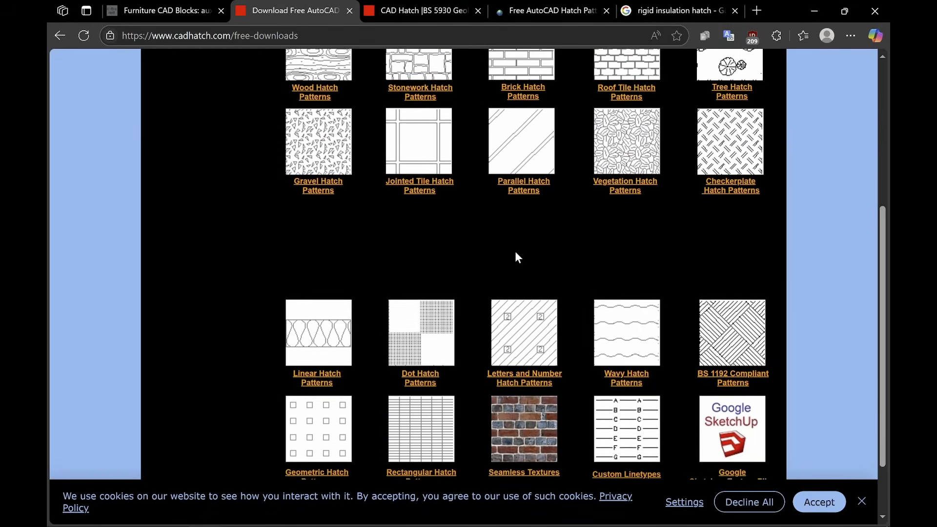
pyautogui.scroll(-2, 548, 226)
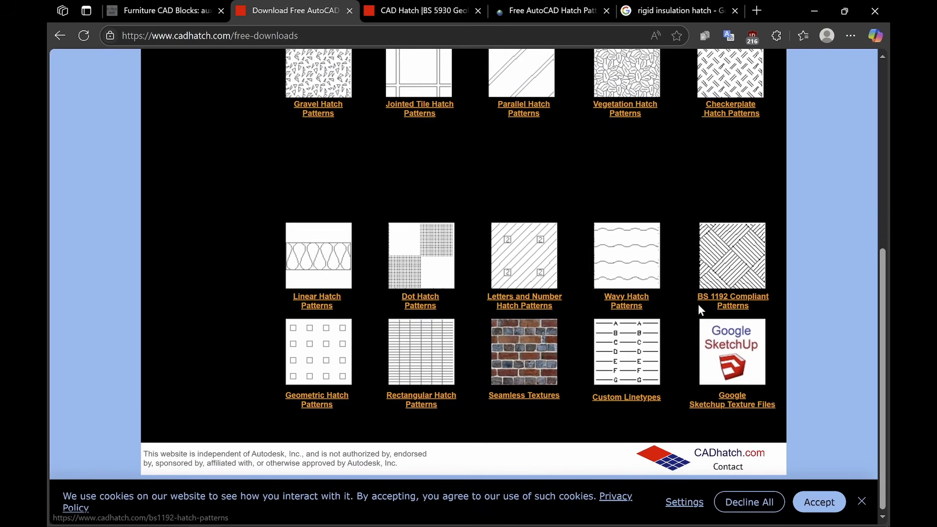
# Step: Examine the BS 1192 compliant hatch patterns and compare them with the BS 5930 geological hatch patterns
pyautogui.click(752, 306)
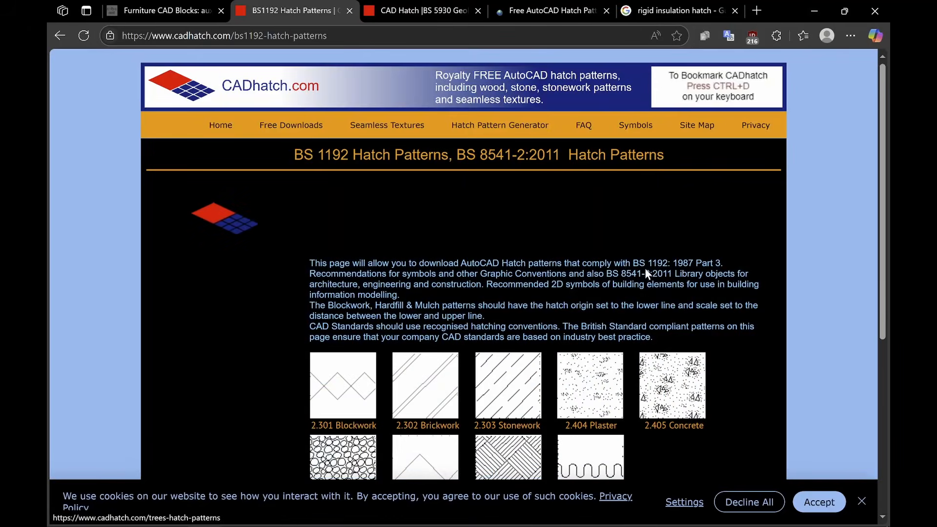
pyautogui.scroll(-2, 698, 270)
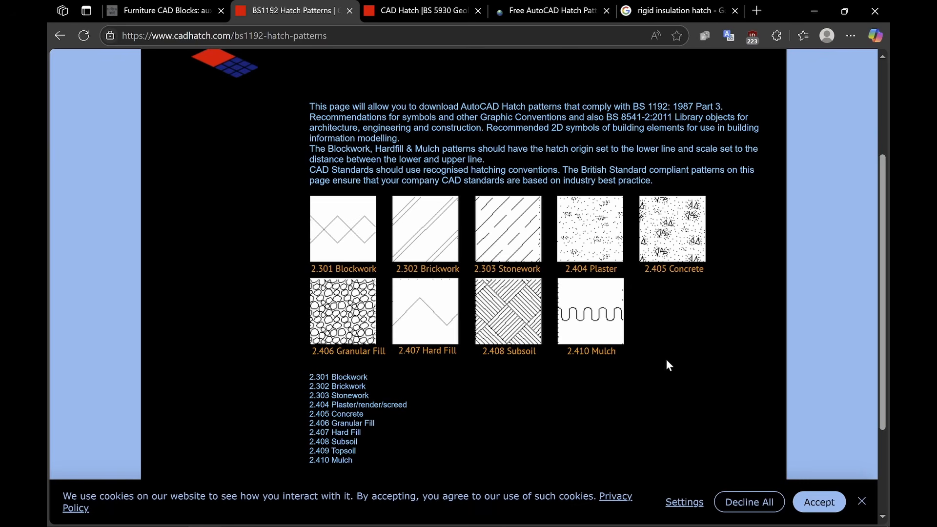
pyautogui.scroll(3, 695, 332)
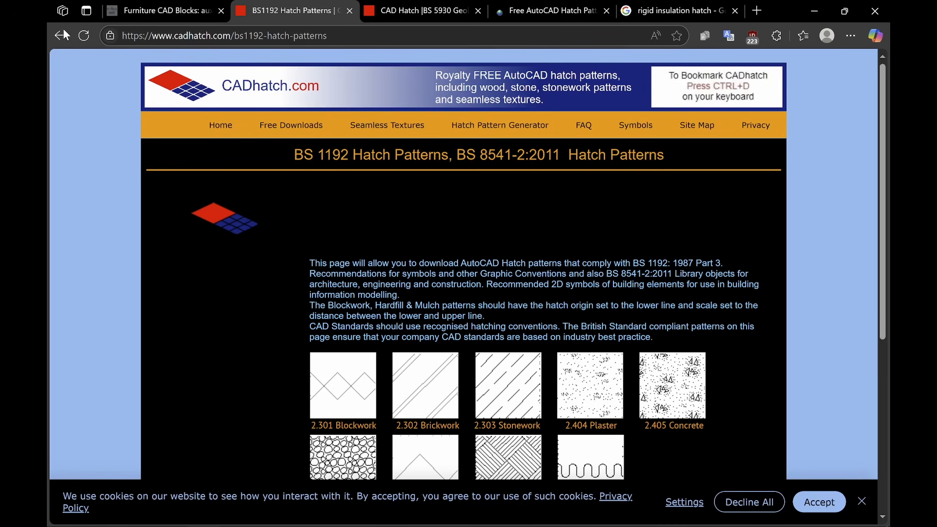
pyautogui.click(413, 16)
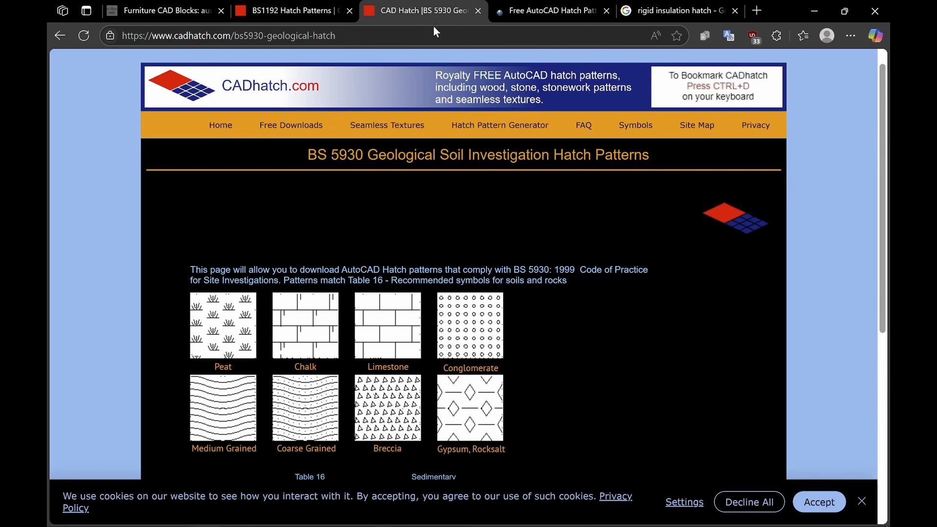
pyautogui.scroll(-2, 380, 174)
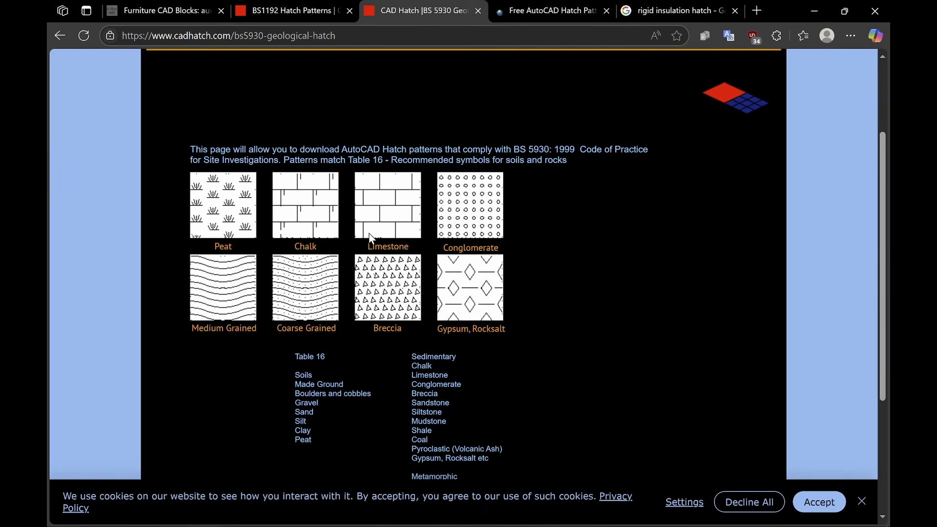
pyautogui.click(277, 17)
pyautogui.scroll(-2, 560, 288)
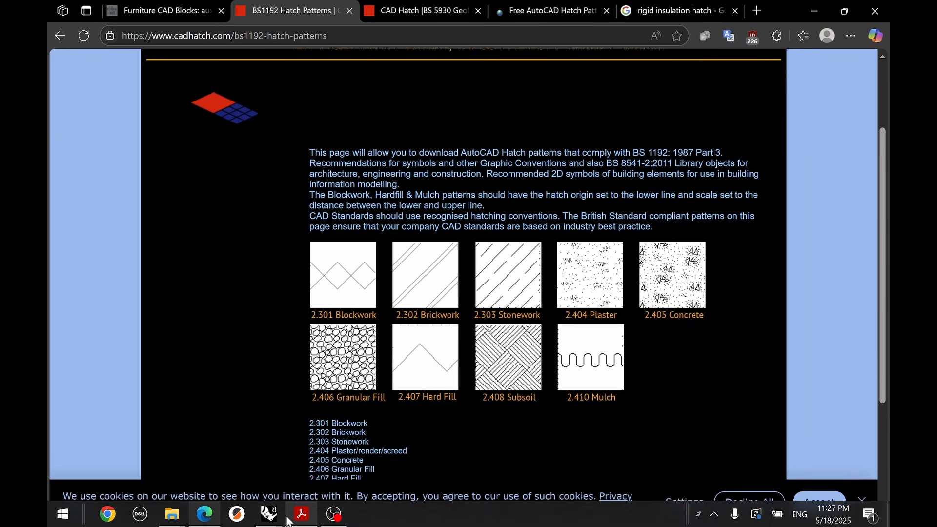
# Step: Switch to the Master Blocks file in Rhino and look over its 2D block library, from toilets and stoves to people and trees
pyautogui.moveTo(269, 514)
pyautogui.click(444, 469)
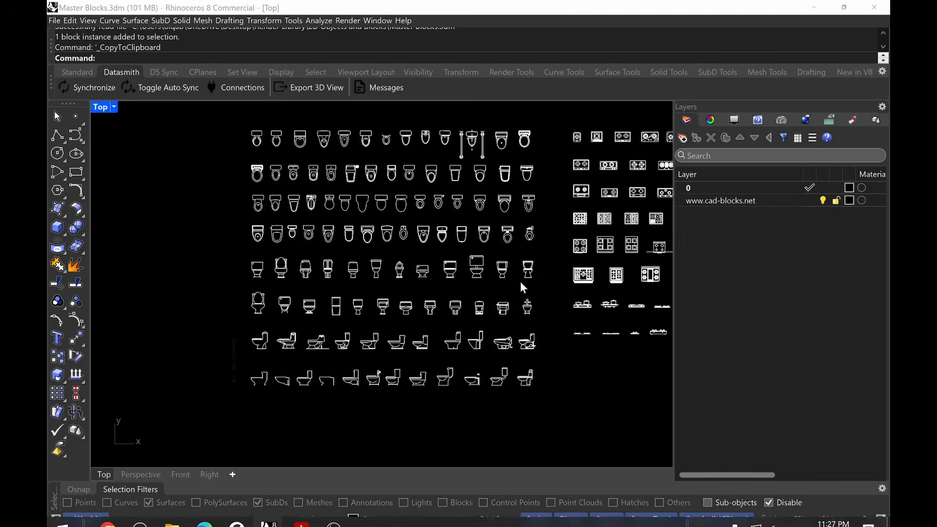
pyautogui.scroll(-10, 519, 280)
pyautogui.moveTo(519, 280); pyautogui.dragTo(375, 346, button='right')
pyautogui.scroll(-4, 376, 346)
pyautogui.moveTo(422, 286); pyautogui.dragTo(463, 339, button='right')
pyautogui.scroll(-4, 464, 341)
pyautogui.moveTo(561, 338); pyautogui.dragTo(386, 346, button='right')
pyautogui.scroll(10, 431, 234)
pyautogui.scroll(-1, 506, 271)
pyautogui.moveTo(507, 271); pyautogui.dragTo(503, 389, button='right')
pyautogui.scroll(10, 358, 264)
pyautogui.scroll(5, 380, 341)
pyautogui.moveTo(378, 340); pyautogui.dragTo(454, 303, button='right')
pyautogui.scroll(-6, 343, 313)
pyautogui.moveTo(344, 314); pyautogui.dragTo(483, 276, button='right')
pyautogui.scroll(-5, 520, 340)
pyautogui.moveTo(520, 340); pyautogui.dragTo(669, 320, button='right')
pyautogui.moveTo(387, 337); pyautogui.dragTo(520, 260, button='right')
pyautogui.scroll(-6, 476, 245)
pyautogui.scroll(-4, 521, 260)
pyautogui.scroll(10, 250, 329)
pyautogui.moveTo(359, 301); pyautogui.dragTo(440, 285, button='right')
pyautogui.scroll(-4, 440, 284)
pyautogui.moveTo(657, 313); pyautogui.dragTo(408, 300, button='right')
pyautogui.moveTo(640, 343); pyautogui.dragTo(83, 324, button='right')
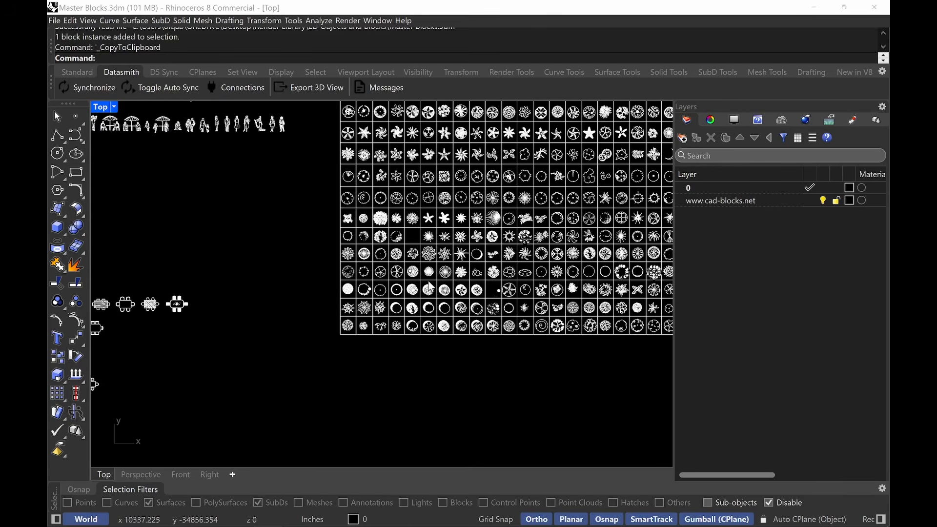
# Step: Return to the browser and look through the CAD block categories on the cad-blocks.net home page
pyautogui.click(806, 15)
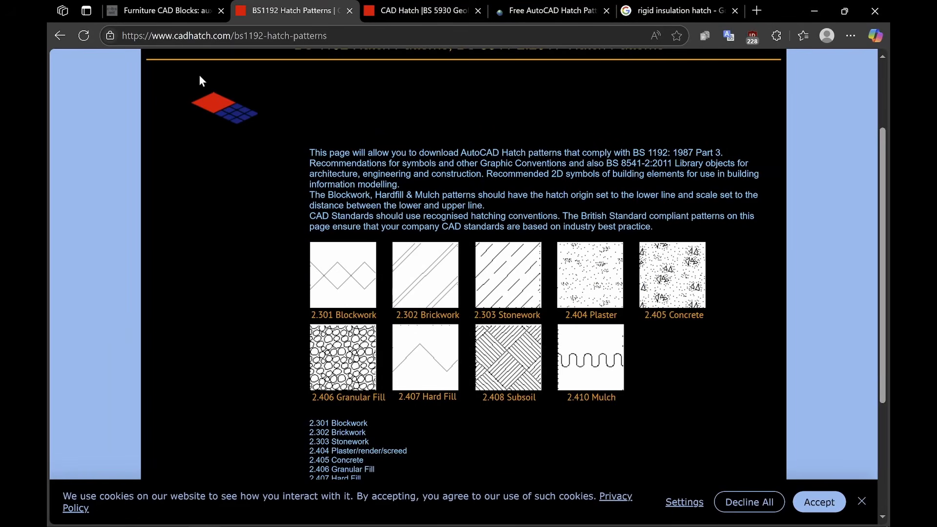
pyautogui.click(149, 11)
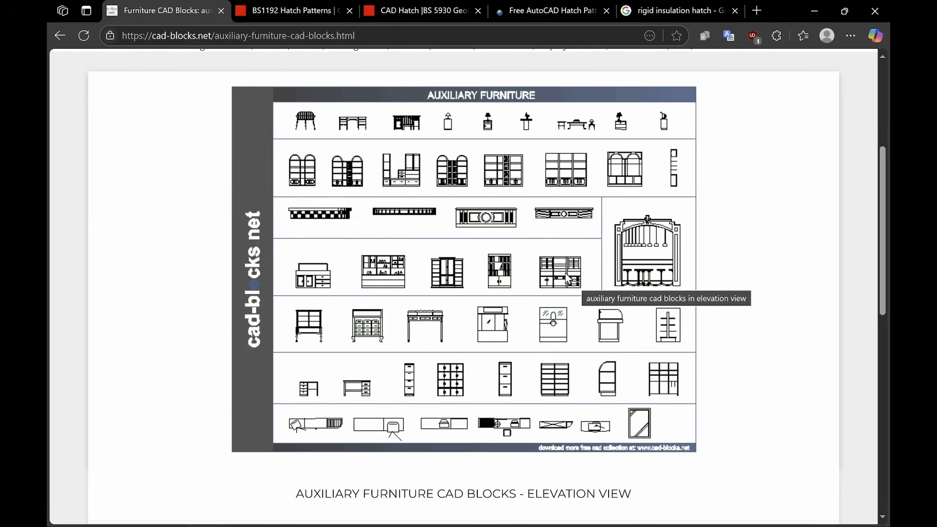
pyautogui.scroll(5, 555, 220)
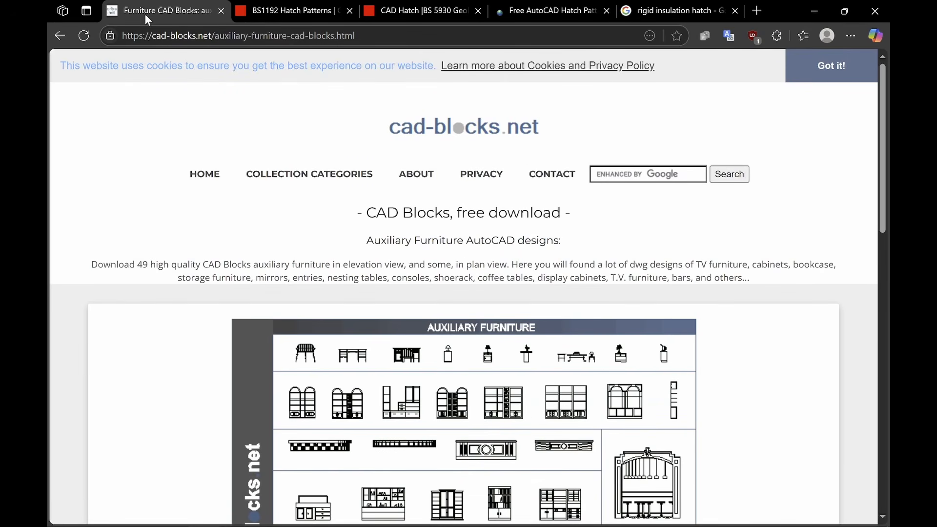
pyautogui.click(224, 176)
pyautogui.scroll(-8, 501, 283)
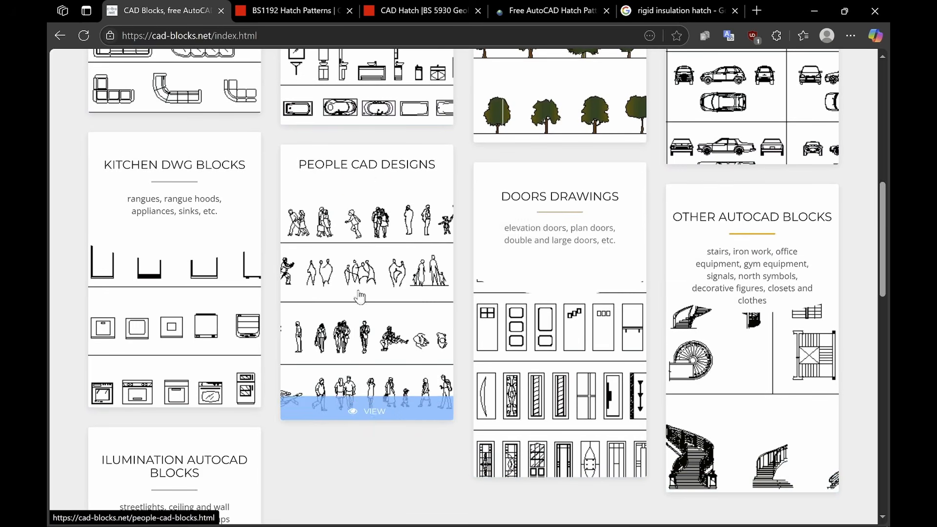
# Step: Look over the remaining categories on the cad-blocks.net home page and browse the Vegetation Blocks collection of plan and elevation trees
pyautogui.scroll(-2, 688, 371)
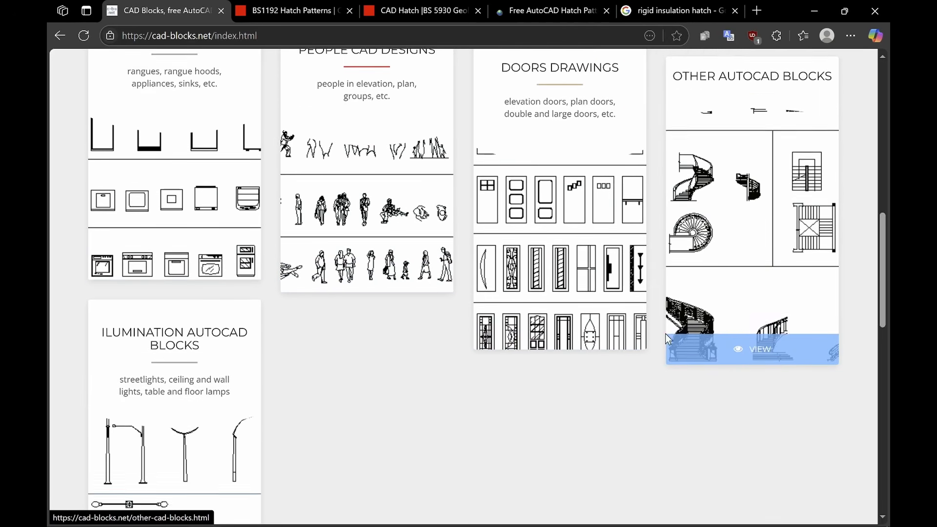
pyautogui.scroll(-3, 464, 344)
pyautogui.scroll(12, 464, 344)
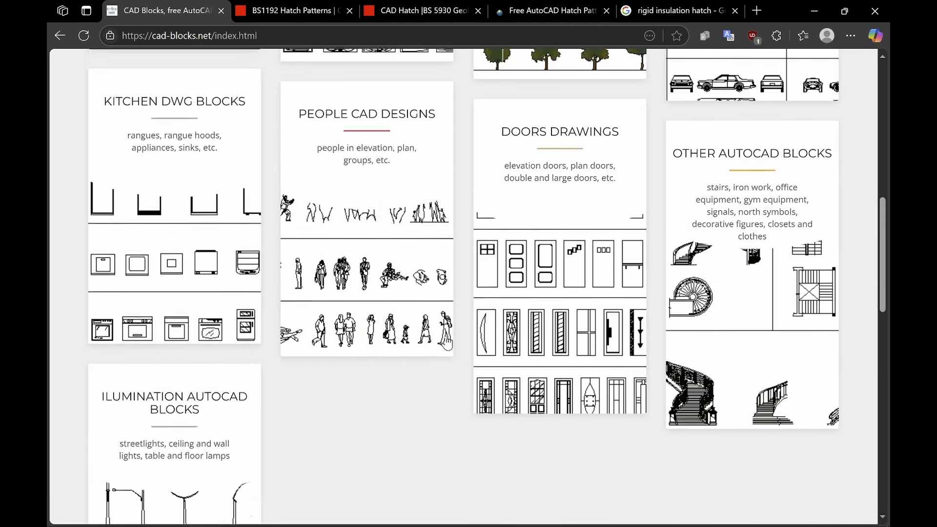
pyautogui.scroll(-3, 580, 276)
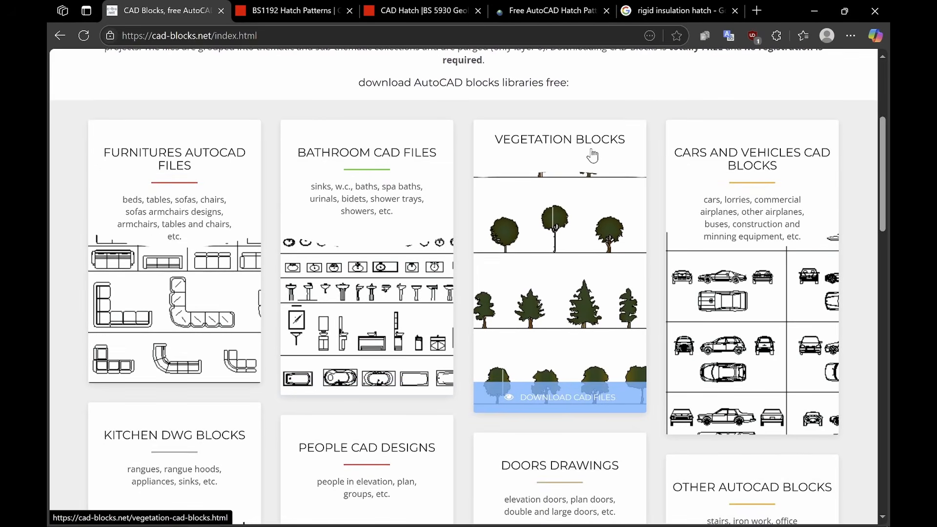
pyautogui.click(586, 153)
pyautogui.scroll(-4, 327, 350)
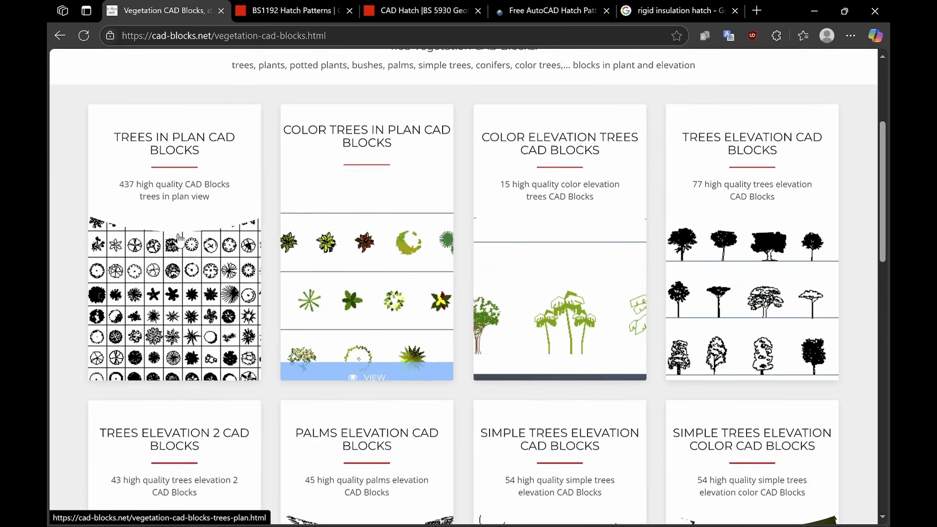
pyautogui.scroll(-3, 479, 383)
pyautogui.scroll(-2, 479, 383)
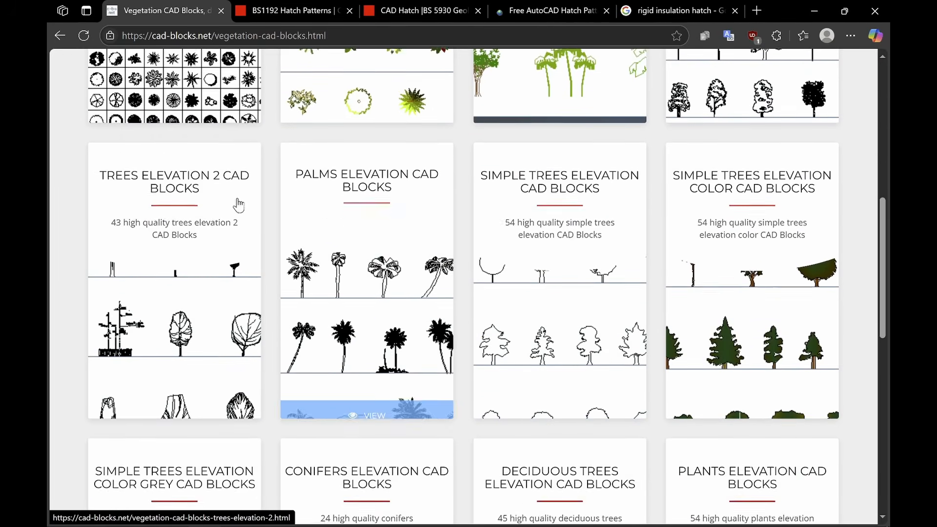
pyautogui.scroll(8, 282, 292)
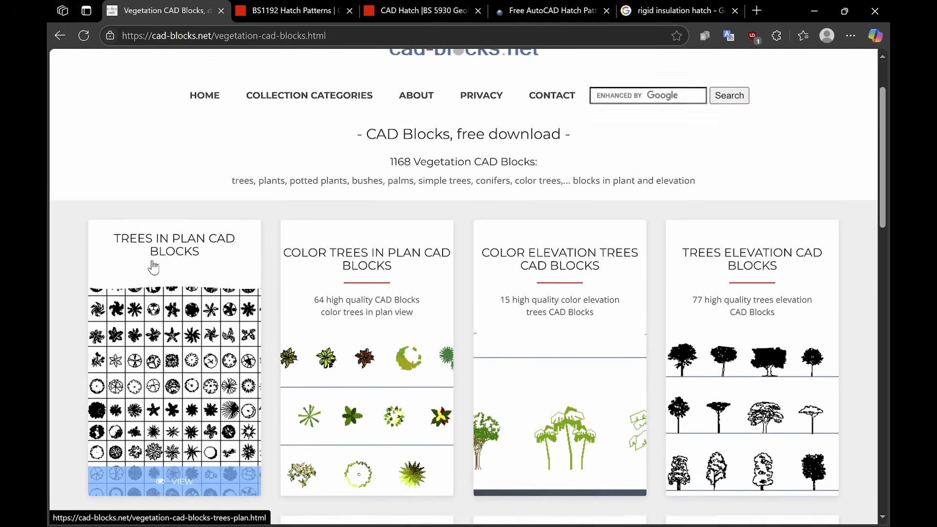
# Step: Return to the block categories and browse the furniture CAD blocks, from beds and sofas to chairs and tables
pyautogui.click(59, 36)
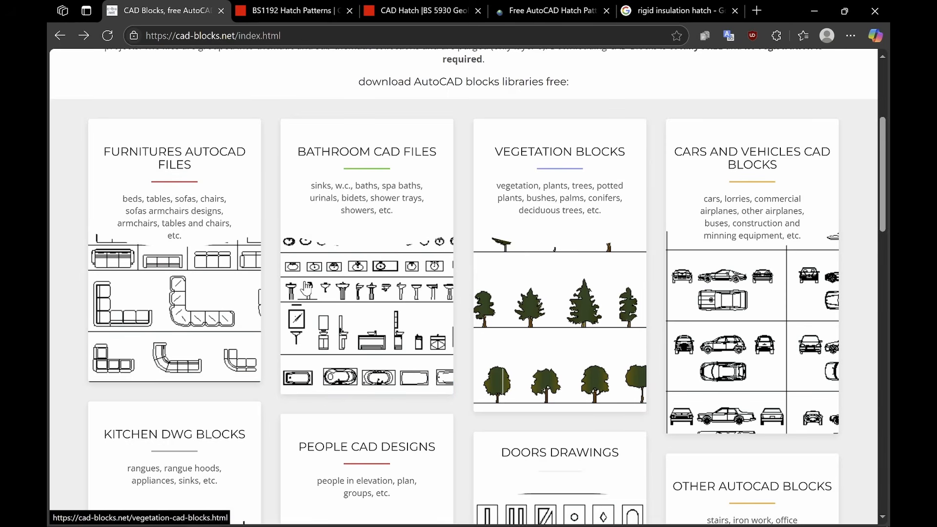
pyautogui.click(152, 361)
pyautogui.scroll(-4, 537, 332)
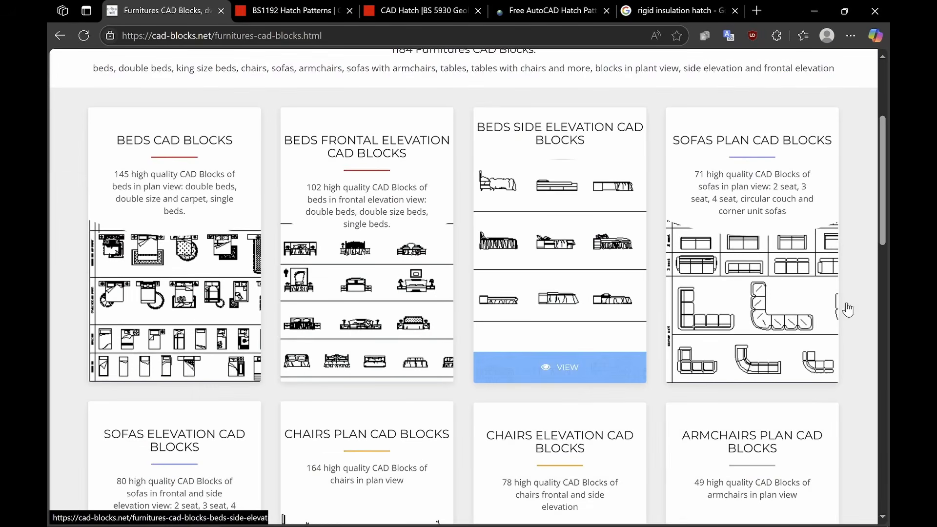
pyautogui.scroll(-4, 533, 311)
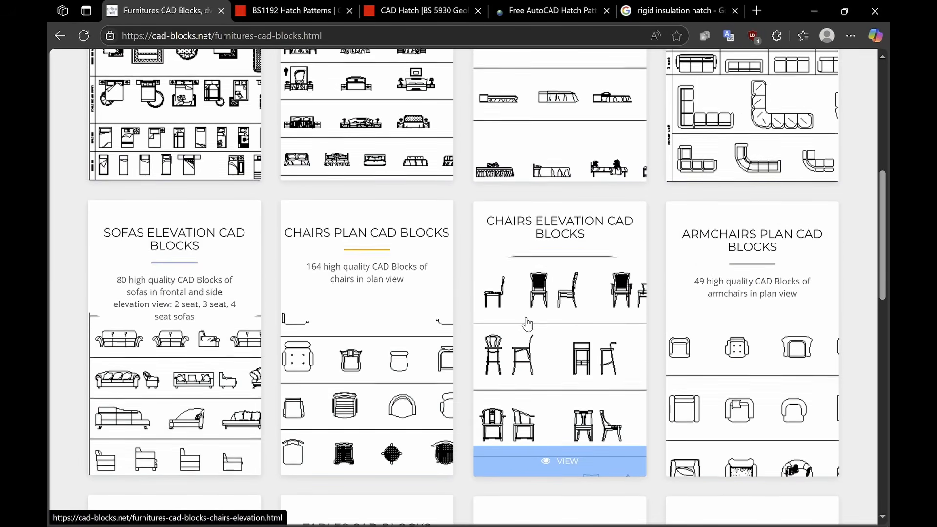
pyautogui.scroll(-8, 307, 349)
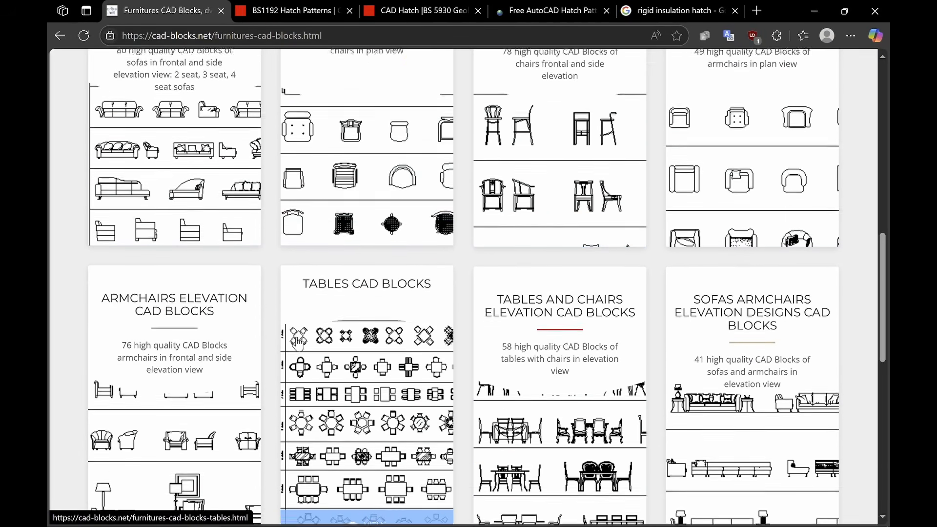
pyautogui.scroll(-3, 482, 381)
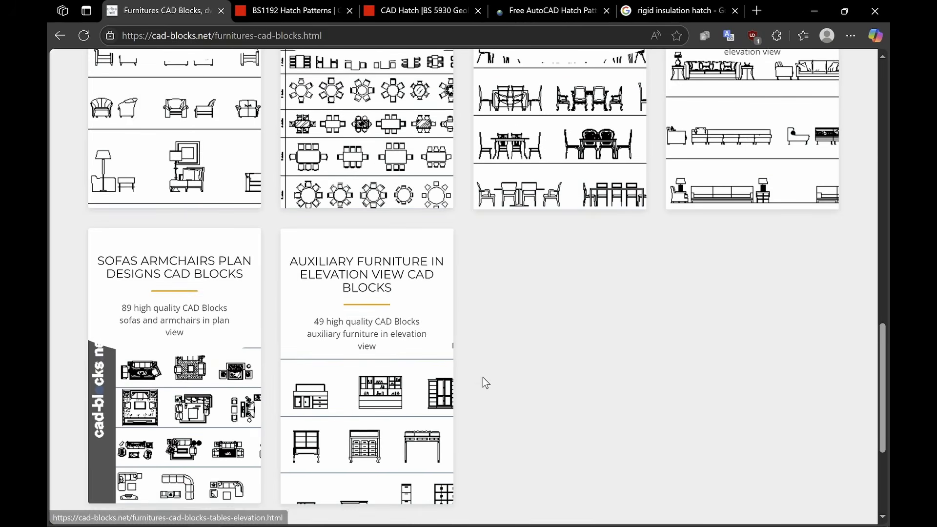
pyautogui.scroll(20, 484, 382)
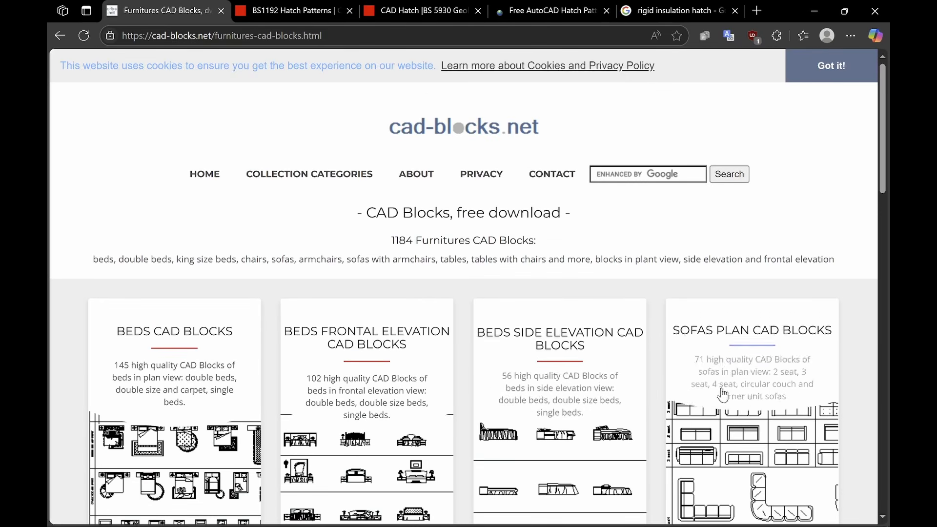
pyautogui.scroll(-4, 592, 335)
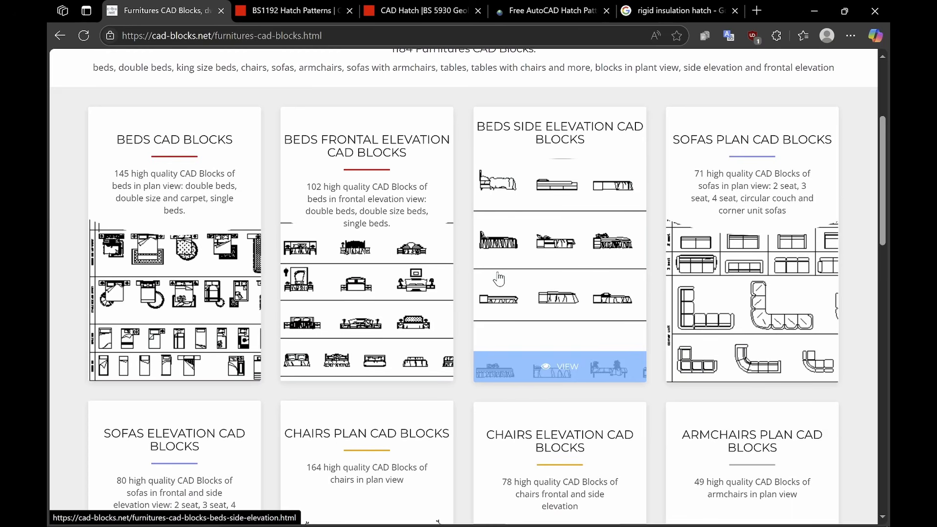
# Step: Switch back to the PlanDetail file in Rhino and examine the three hatch sample squares on the Page 2 sheet
pyautogui.click(814, 11)
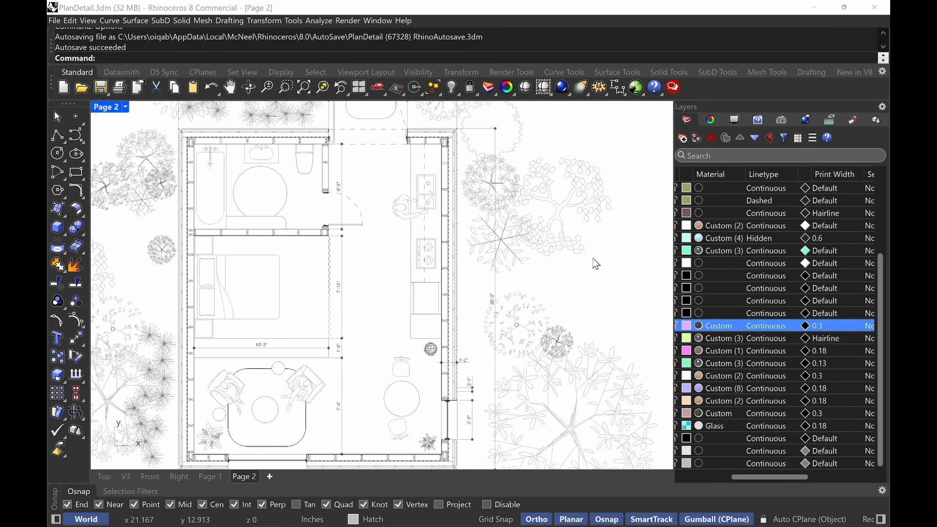
pyautogui.scroll(-5, 340, 345)
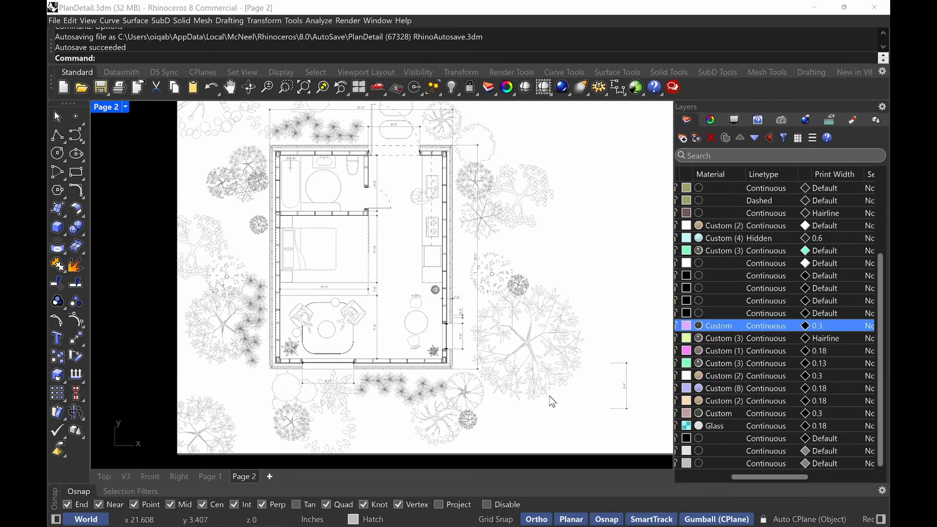
pyautogui.moveTo(569, 209)
pyautogui.mouseDown(button='right')
pyautogui.moveTo(575, 227)
pyautogui.moveTo(539, 292)
pyautogui.moveTo(505, 300)
pyautogui.moveTo(457, 288)
pyautogui.mouseUp(button='right')
pyautogui.scroll(6, 565, 161)
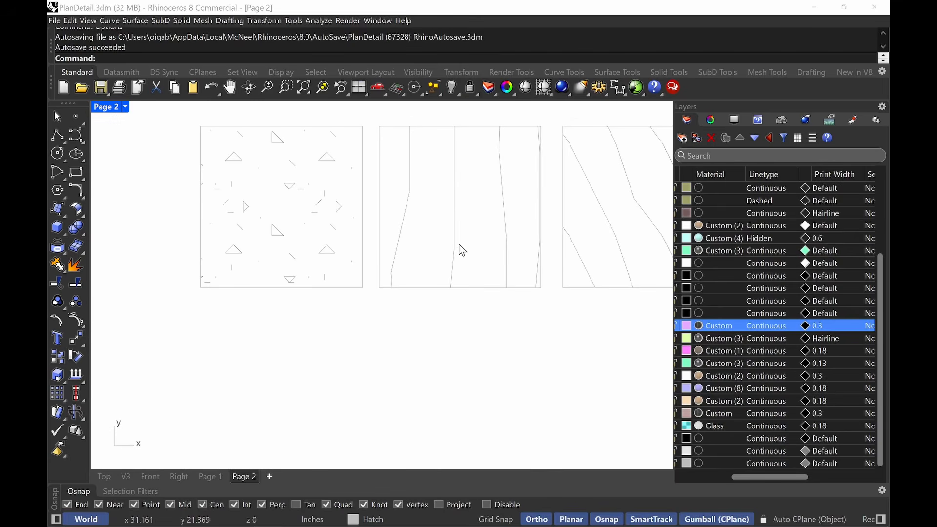
pyautogui.scroll(-4, 555, 249)
pyautogui.moveTo(397, 258); pyautogui.dragTo(419, 248, button='right')
pyautogui.scroll(-6, 419, 247)
pyautogui.moveTo(337, 296); pyautogui.dragTo(536, 230, button='right')
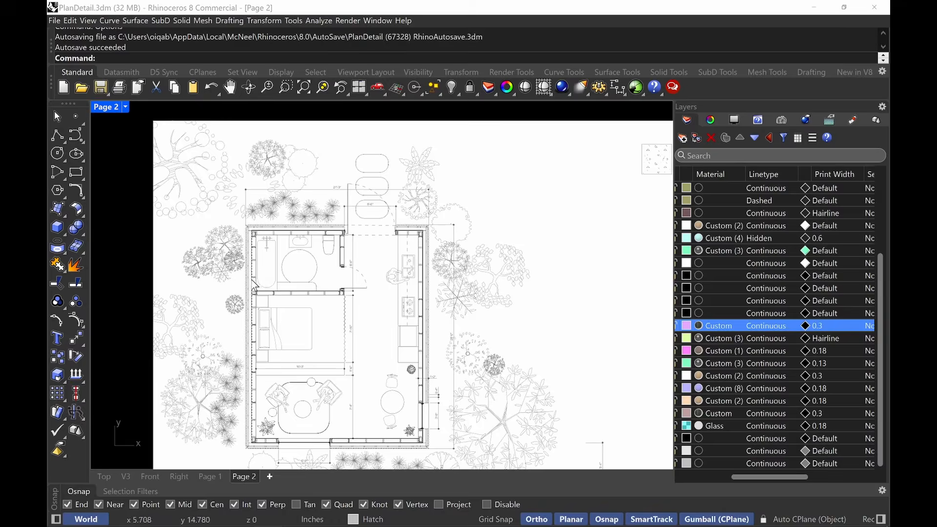
# Step: Examine the exterior wall assembly in plan, from the studs behind the bathroom sink to the framed corner by the kitchen
pyautogui.scroll(8, 253, 280)
pyautogui.moveTo(256, 173); pyautogui.dragTo(291, 228, button='right')
pyautogui.scroll(12, 418, 199)
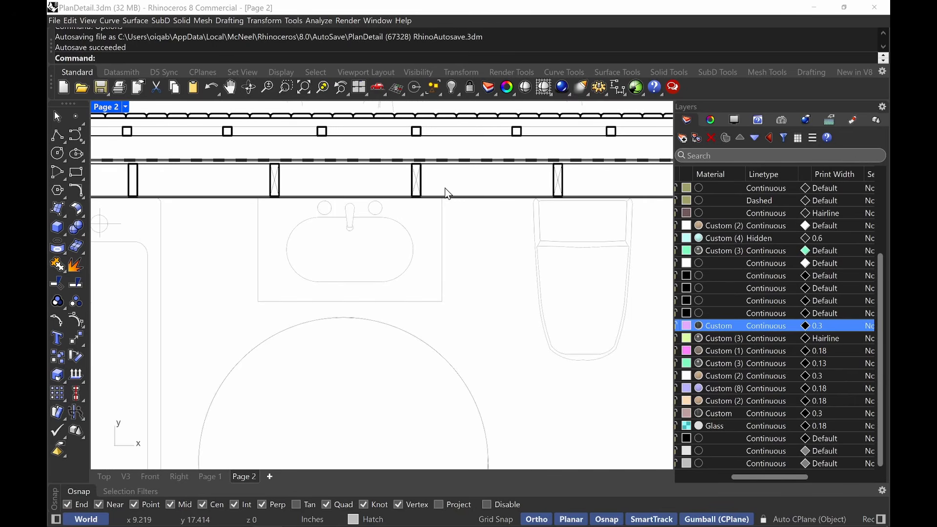
pyautogui.scroll(-10, 445, 189)
pyautogui.moveTo(443, 221); pyautogui.dragTo(307, 251, button='right')
pyautogui.scroll(6, 580, 231)
pyautogui.scroll(3, 450, 220)
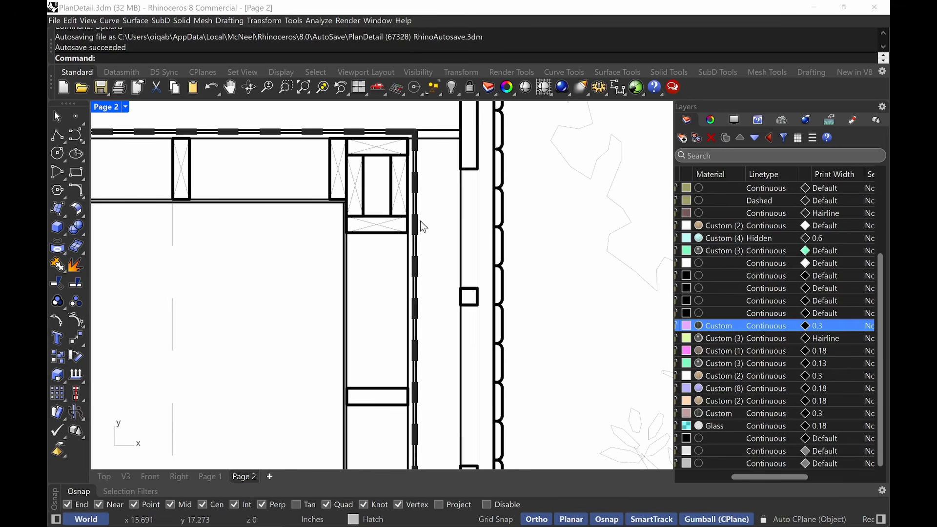
pyautogui.scroll(-8, 423, 283)
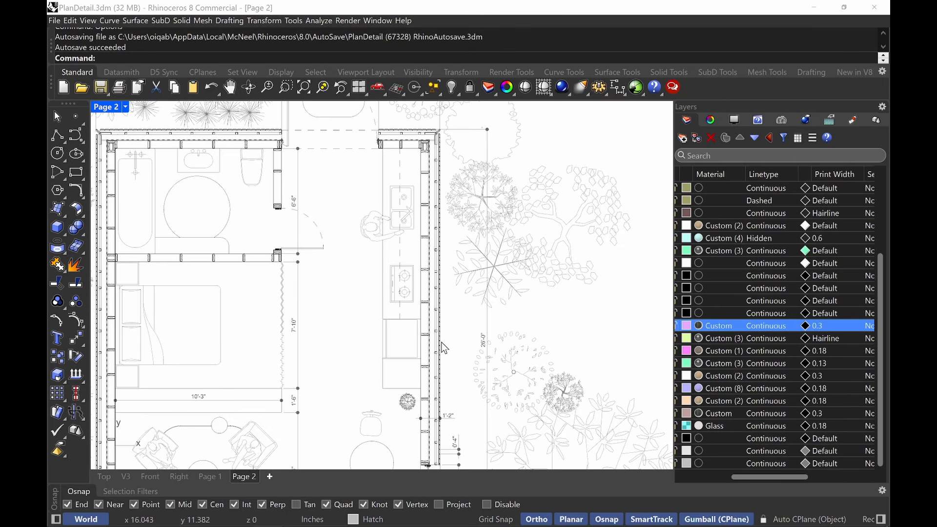
# Step: Examine the exterior wall's end at the opening beside the dining table, including its framing, cladding and dimension lines
pyautogui.moveTo(464, 369); pyautogui.dragTo(459, 288, button='right')
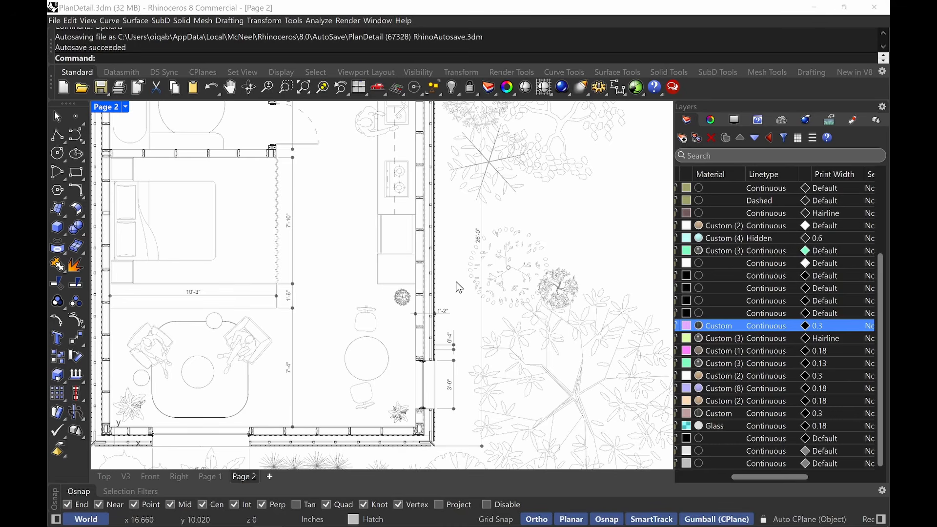
pyautogui.scroll(-8, 460, 290)
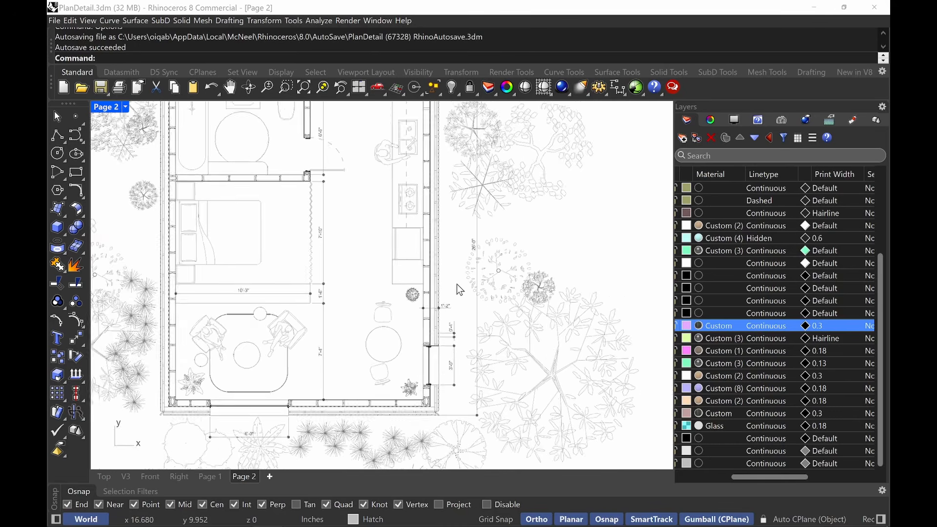
pyautogui.scroll(10, 438, 360)
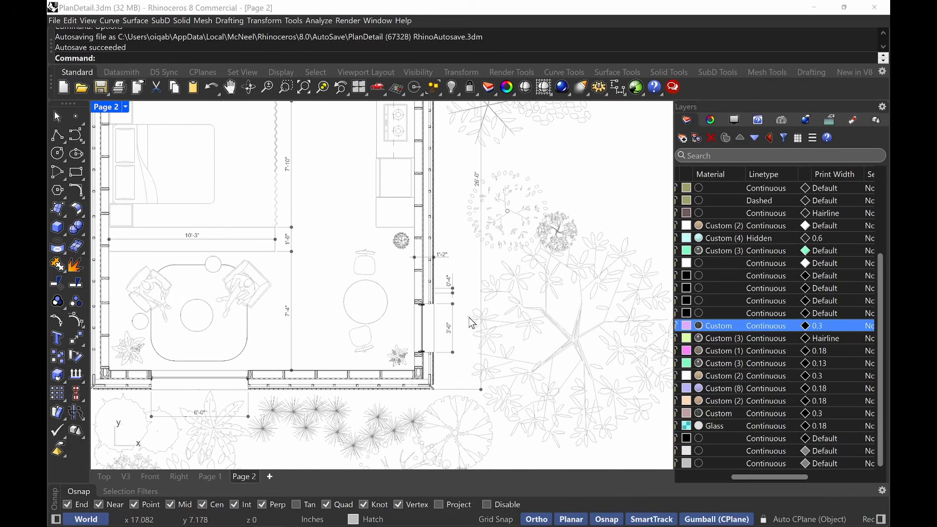
pyautogui.scroll(1, 506, 314)
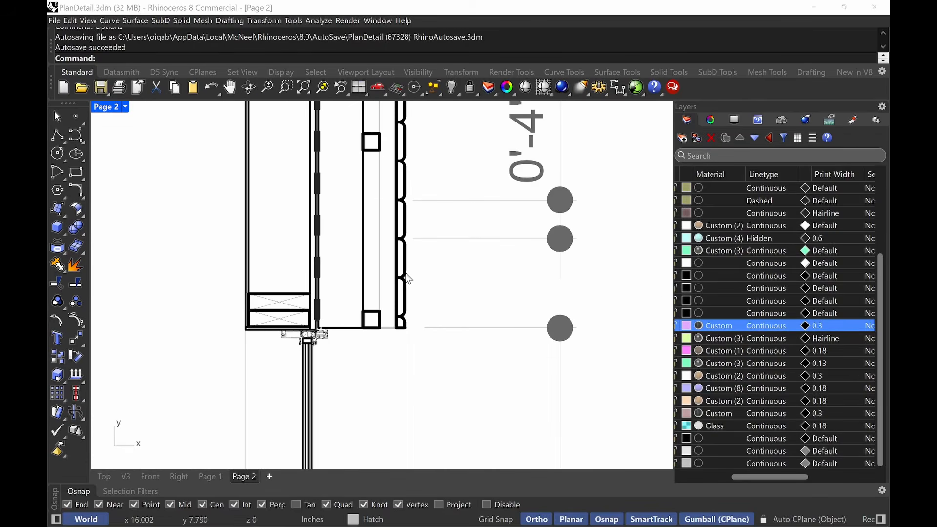
pyautogui.scroll(-9, 410, 277)
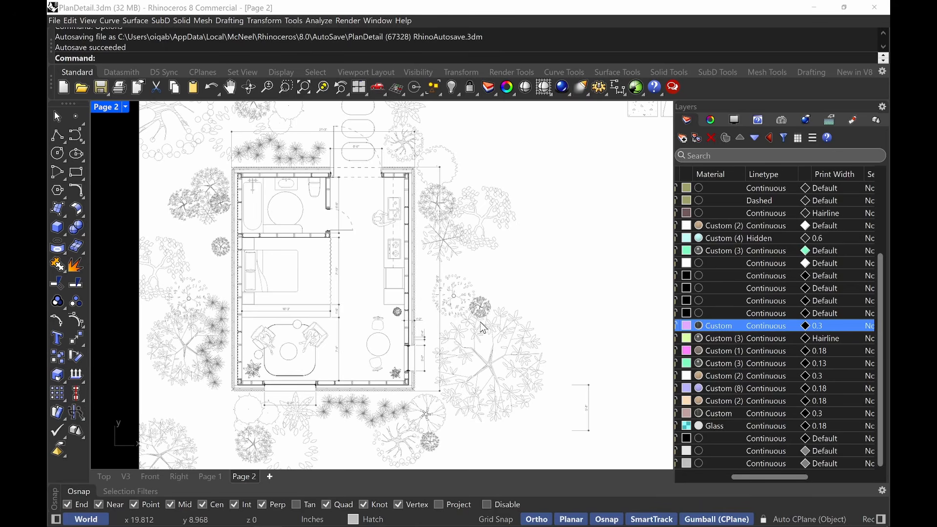
# Step: Review the finished floor plan as a whole and up close, checking its furniture, dimensions, planting and placement on the sheet
pyautogui.moveTo(454, 249); pyautogui.dragTo(484, 238, button='right')
pyautogui.moveTo(489, 194); pyautogui.dragTo(493, 226, button='right')
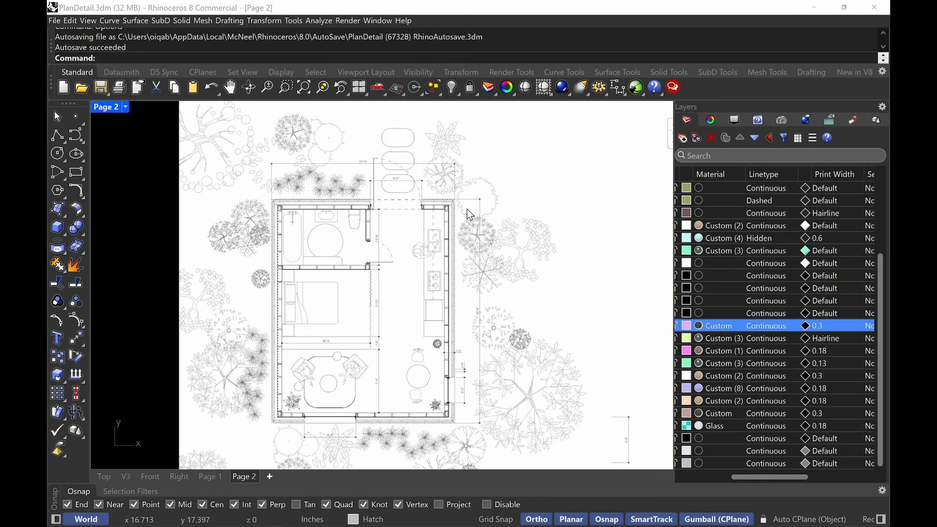
pyautogui.scroll(5, 457, 222)
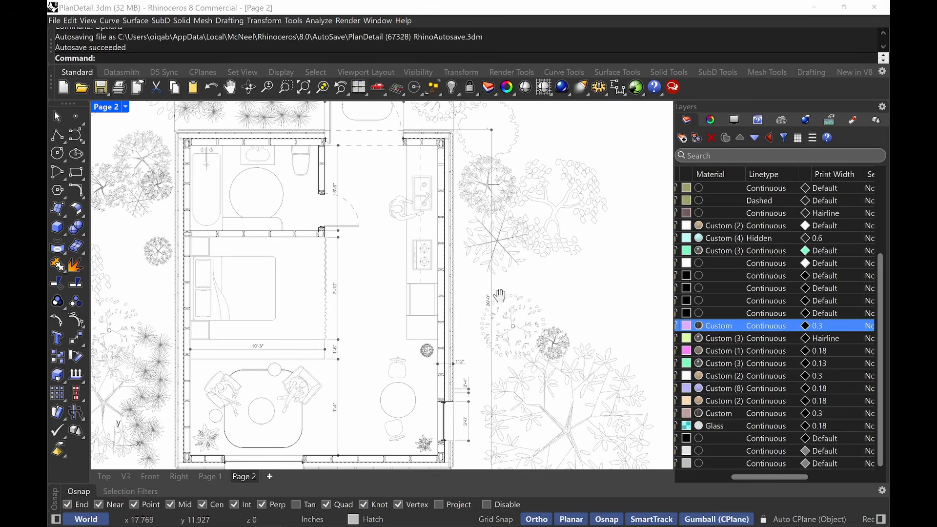
pyautogui.scroll(-5, 505, 292)
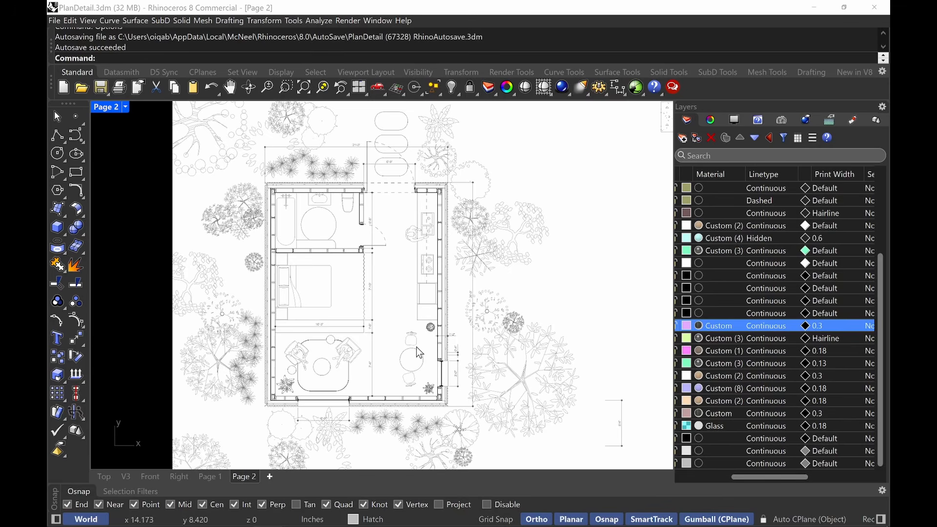
pyautogui.scroll(5, 419, 347)
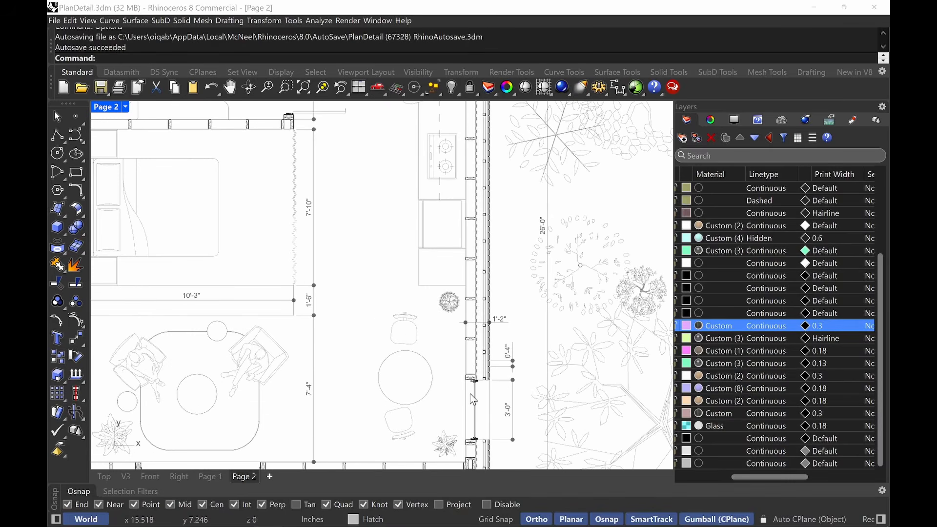
pyautogui.scroll(-5, 457, 372)
pyautogui.scroll(4, 366, 279)
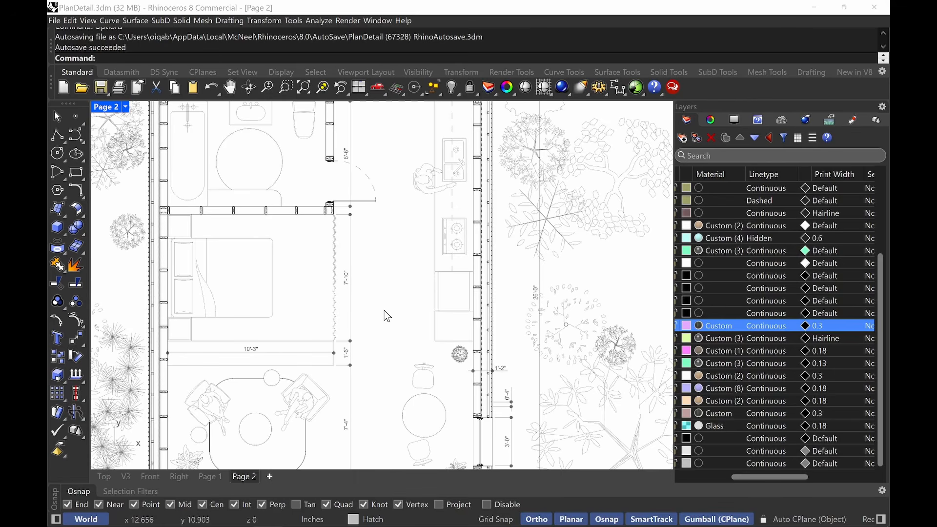
pyautogui.scroll(-8, 385, 314)
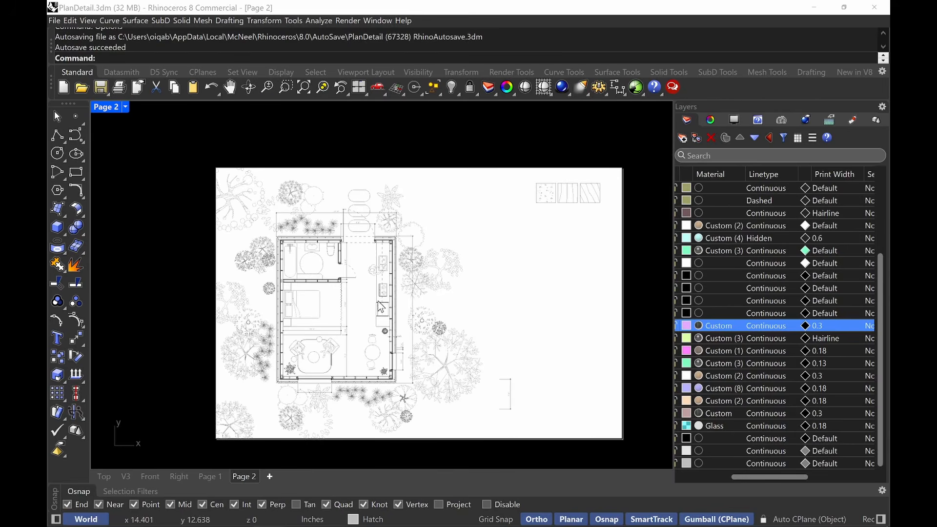
pyautogui.scroll(2, 369, 323)
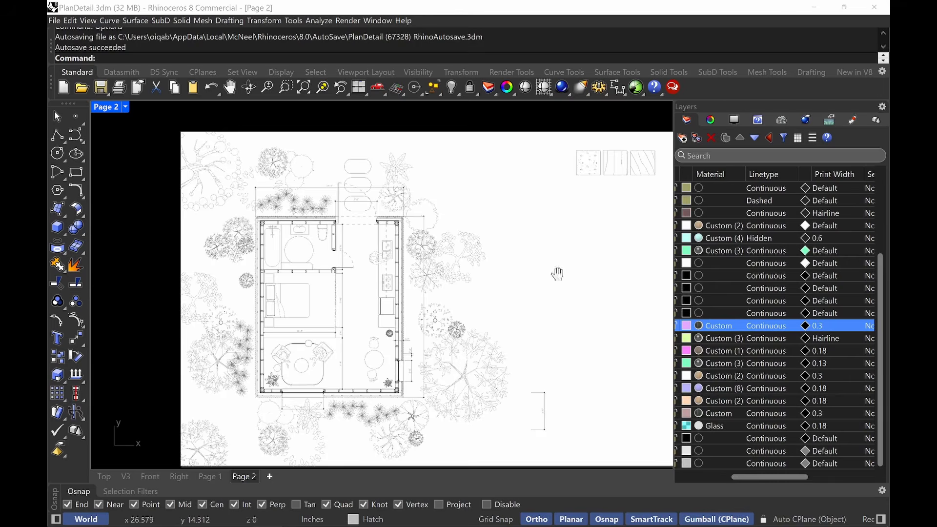
pyautogui.moveTo(557, 274); pyautogui.dragTo(517, 262, button='right')
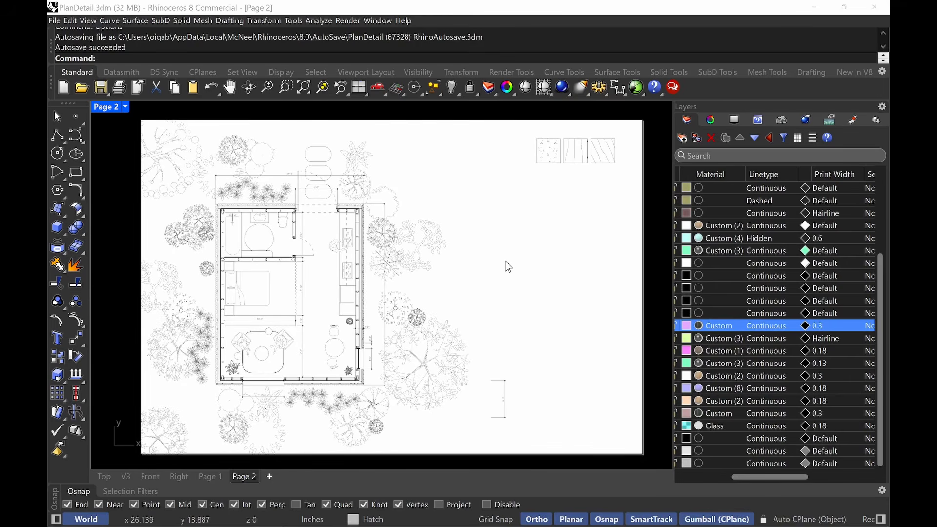
# Step: Review the document's available hatch patterns, from the solid and ANSI fills down to the brick and cast-in-place ones, and leave the options unchanged
pyautogui.rightClick(506, 262)
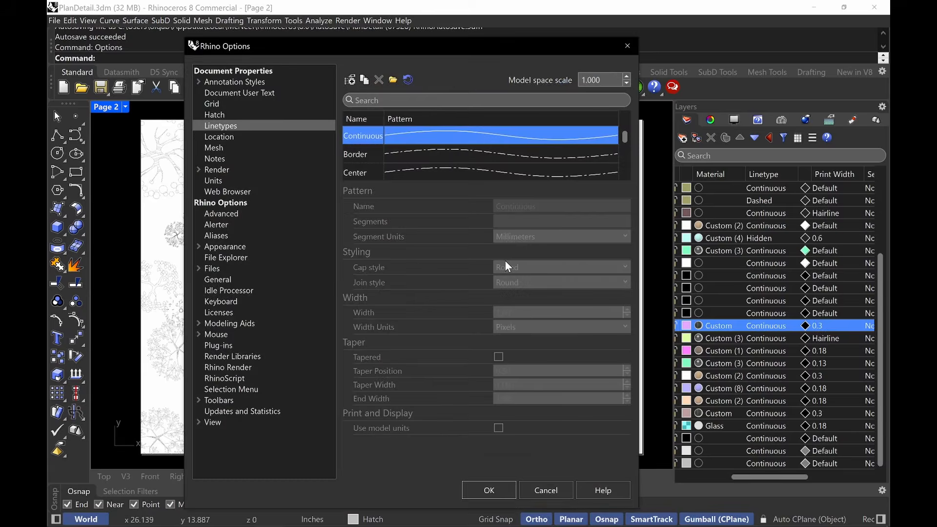
pyautogui.click(225, 113)
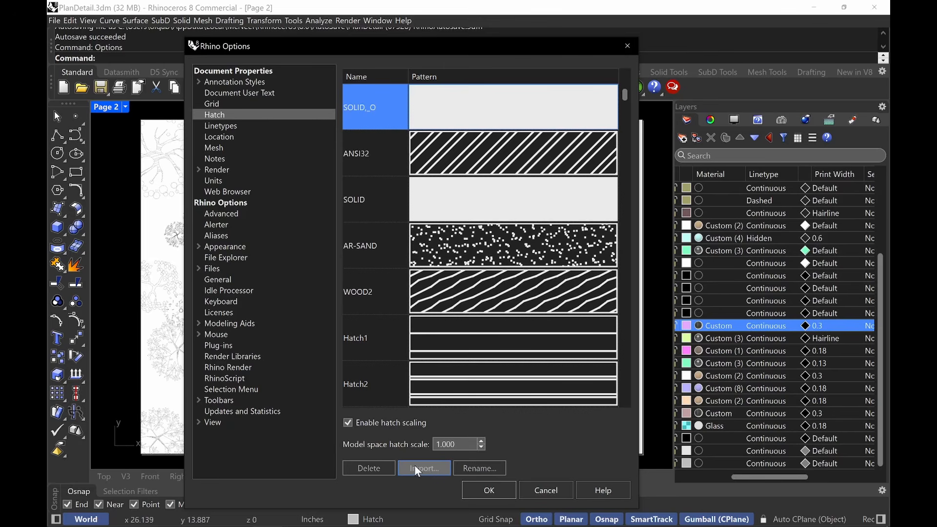
pyautogui.scroll(-2, 512, 254)
pyautogui.moveTo(625, 106)
pyautogui.mouseDown()
pyautogui.moveTo(625, 385)
pyautogui.moveTo(625, 193)
pyautogui.mouseUp()
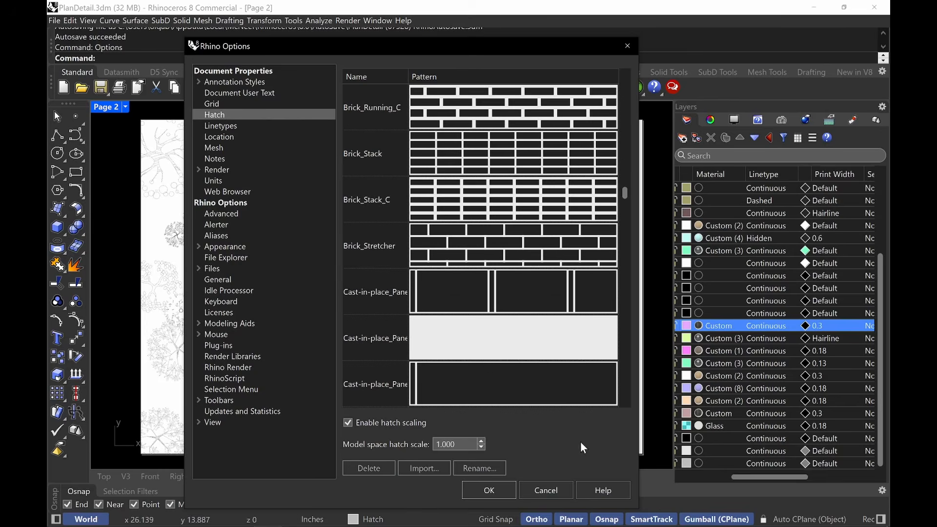
pyautogui.click(565, 490)
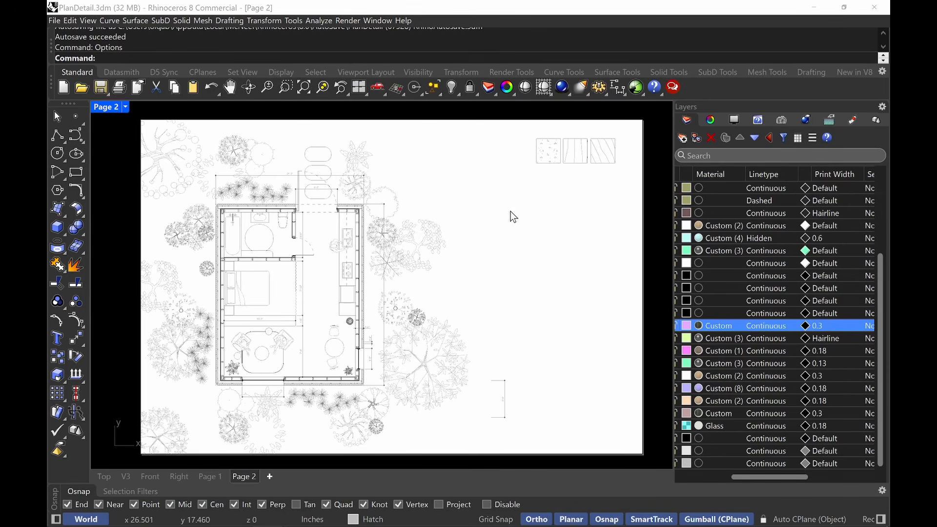
# Step: Review the Page 2 print settings for output type, color, scale, line widths and visibility, and leave without printing
pyautogui.hotkey('ctrl', 'p')
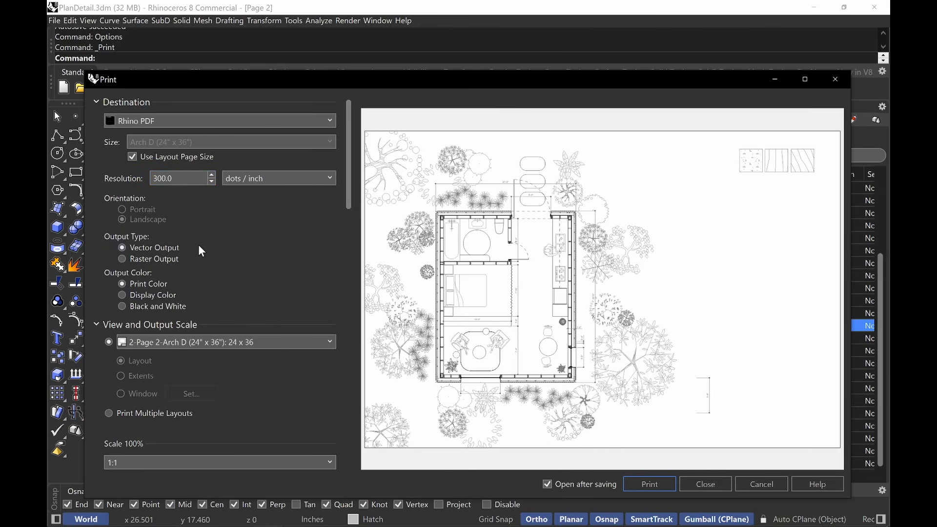
pyautogui.moveTo(352, 195); pyautogui.dragTo(361, 324)
pyautogui.scroll(-1, 231, 346)
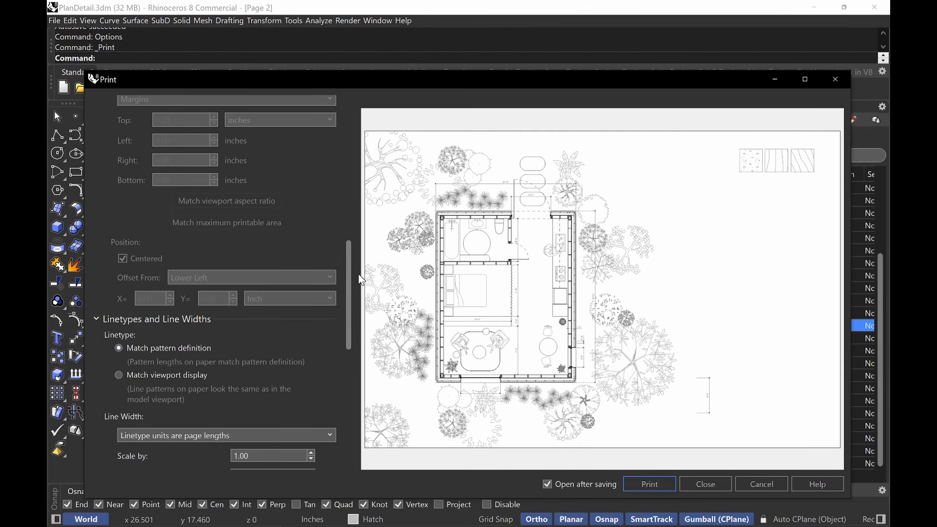
pyautogui.scroll(-10, 353, 301)
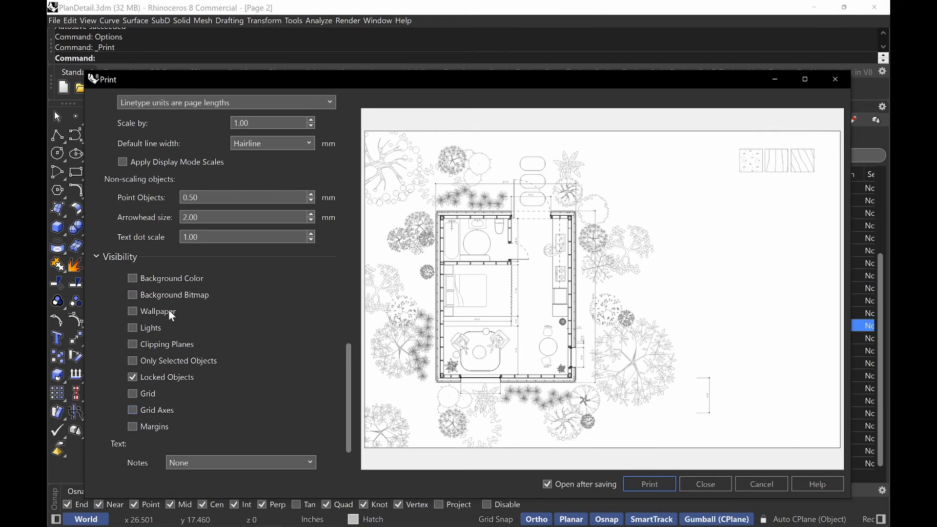
pyautogui.moveTo(350, 363); pyautogui.dragTo(357, 151)
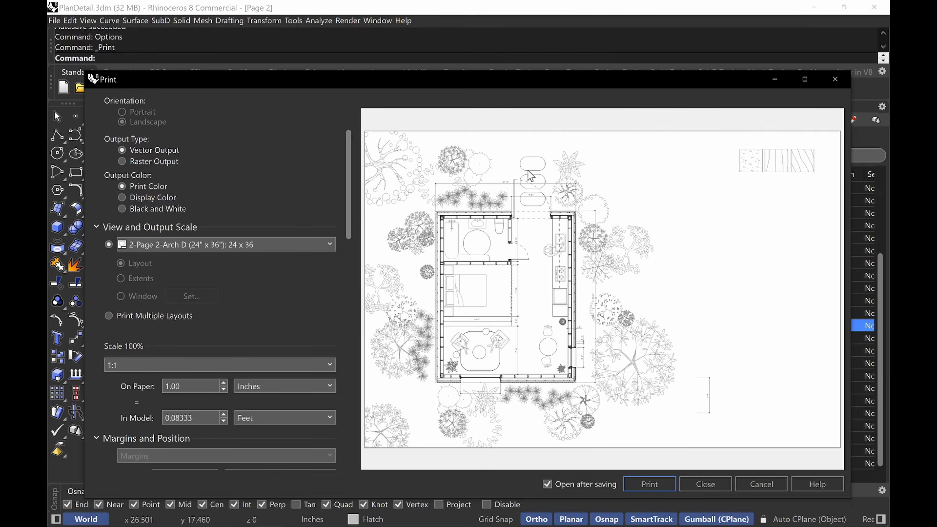
pyautogui.click(756, 484)
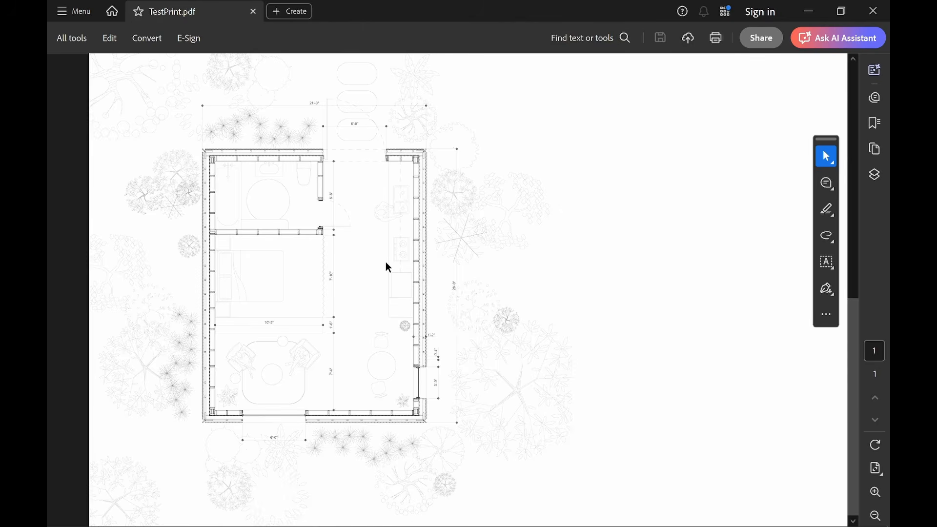
# Step: Examine TestPrint.pdf from the bathroom and entry down the kitchen wall to the dining and living areas
pyautogui.keyDown('ctrl'); pyautogui.scroll(4, 386, 265); pyautogui.keyUp('ctrl')
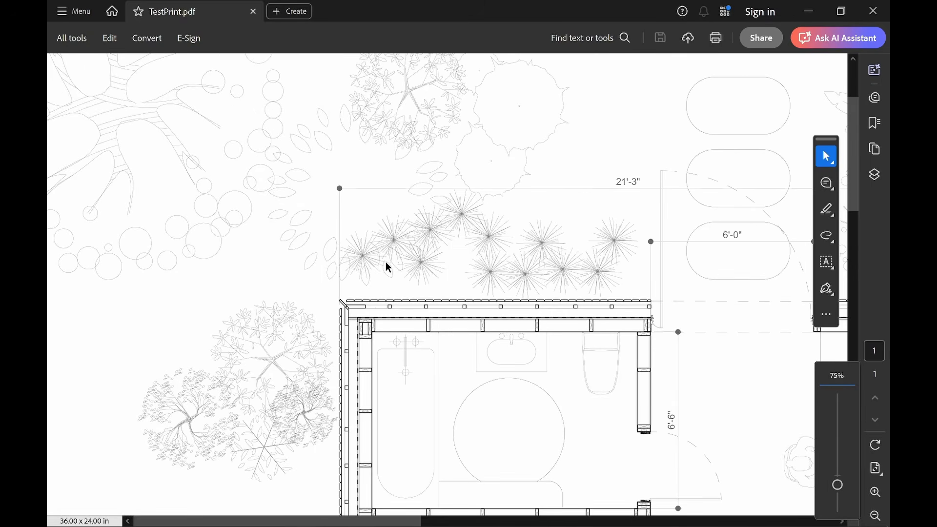
pyautogui.moveTo(456, 342); pyautogui.dragTo(161, 234, button='middle')
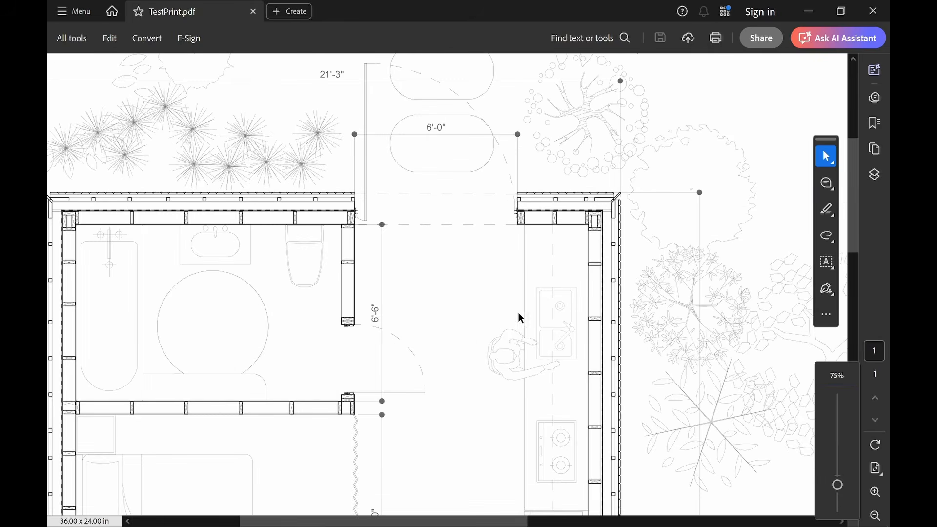
pyautogui.moveTo(551, 390); pyautogui.dragTo(527, 322, button='middle')
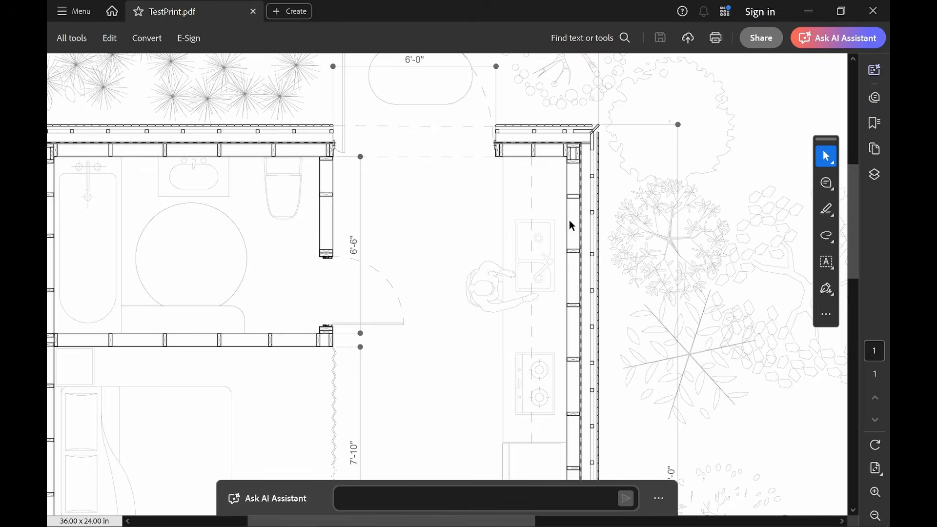
pyautogui.scroll(-7, 583, 232)
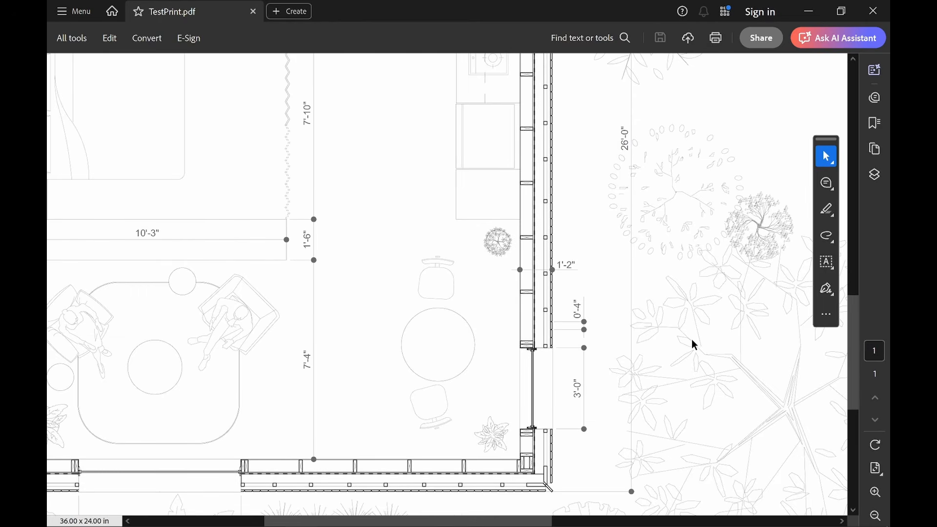
pyautogui.hscroll(-2, 695, 345)
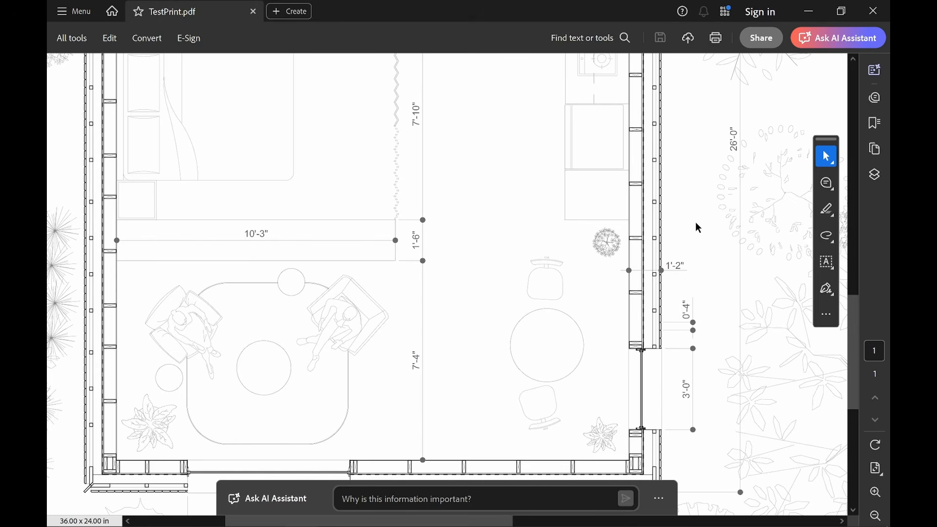
# Step: Examine the printed line weights and dimensions around the bedroom, bathroom and kitchen in TestPrint.pdf
pyautogui.scroll(-1, 683, 264)
pyautogui.hscroll(-4, 645, 288)
pyautogui.scroll(5, 537, 283)
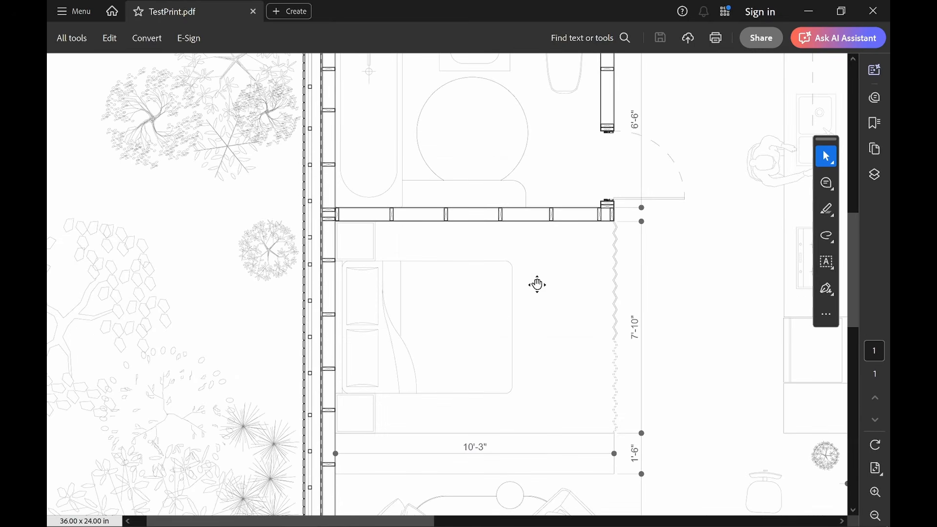
pyautogui.scroll(2, 527, 293)
pyautogui.hscroll(1, 547, 280)
pyautogui.hscroll(6, 568, 277)
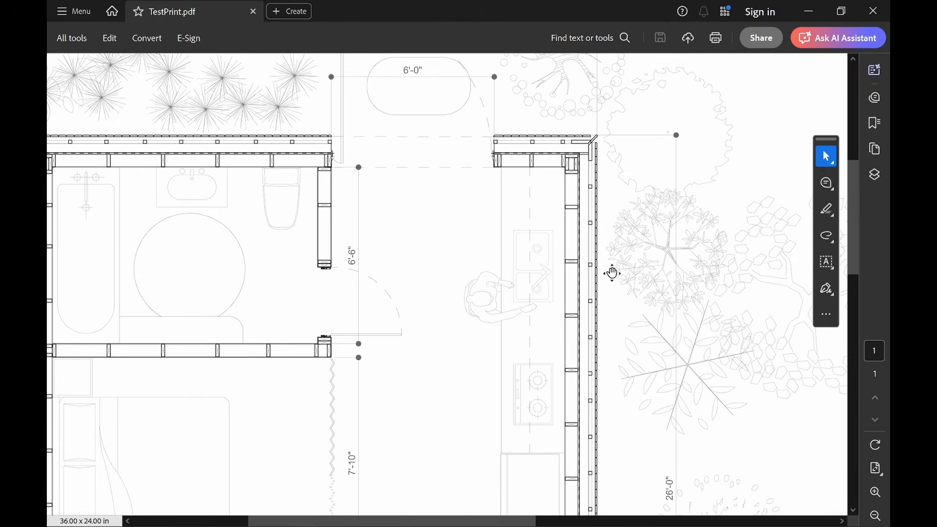
pyautogui.scroll(-2, 638, 239)
pyautogui.hscroll(-3, 600, 284)
pyautogui.scroll(-1, 488, 279)
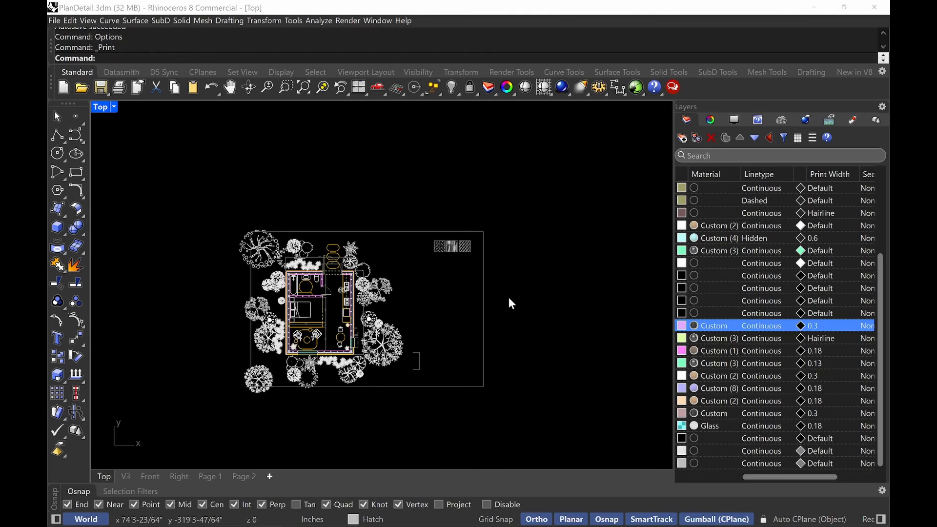
# Step: Switch back to the PlanDetail file in Rhino and examine the plan's Top view, including the hatch samples and the separate dimension beside the large tree
pyautogui.moveTo(429, 322); pyautogui.dragTo(434, 286, button='right')
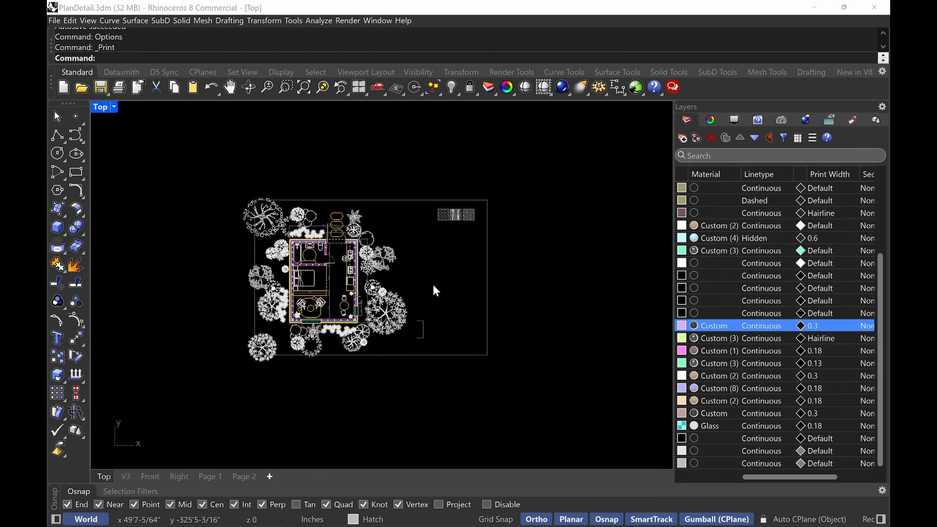
pyautogui.scroll(1, 423, 239)
pyautogui.scroll(3, 425, 237)
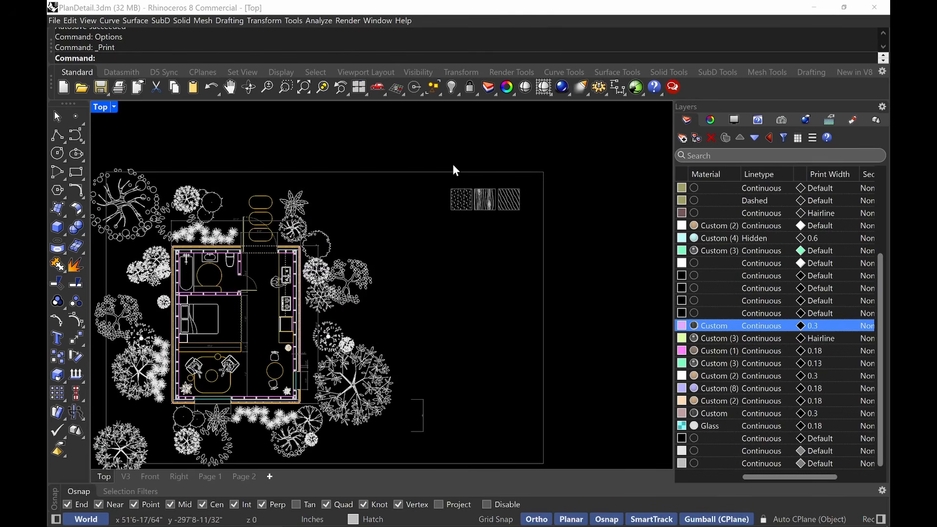
pyautogui.scroll(5, 456, 171)
pyautogui.scroll(-10, 450, 352)
pyautogui.scroll(5, 471, 345)
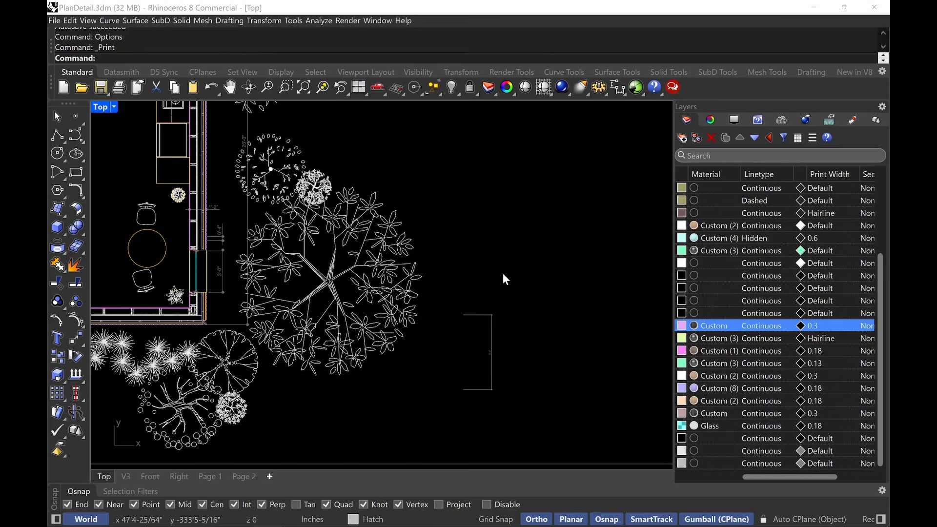
pyautogui.scroll(-4, 503, 287)
pyautogui.scroll(-2, 503, 281)
pyautogui.moveTo(503, 281); pyautogui.dragTo(503, 325, button='right')
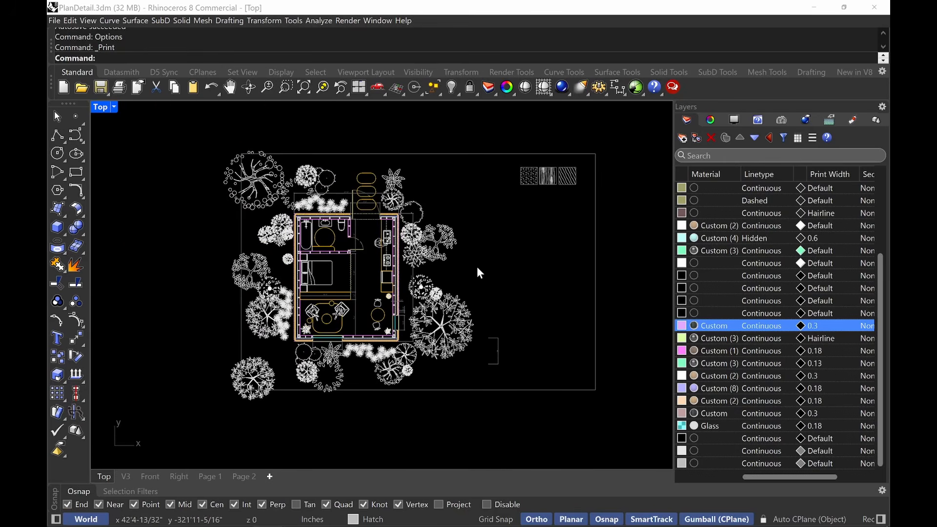
# Step: Export the whole plan with its page border and hatch samples to the Desktop as an Adobe Illustrator file named Test
pyautogui.write('Export')
pyautogui.press('Return')
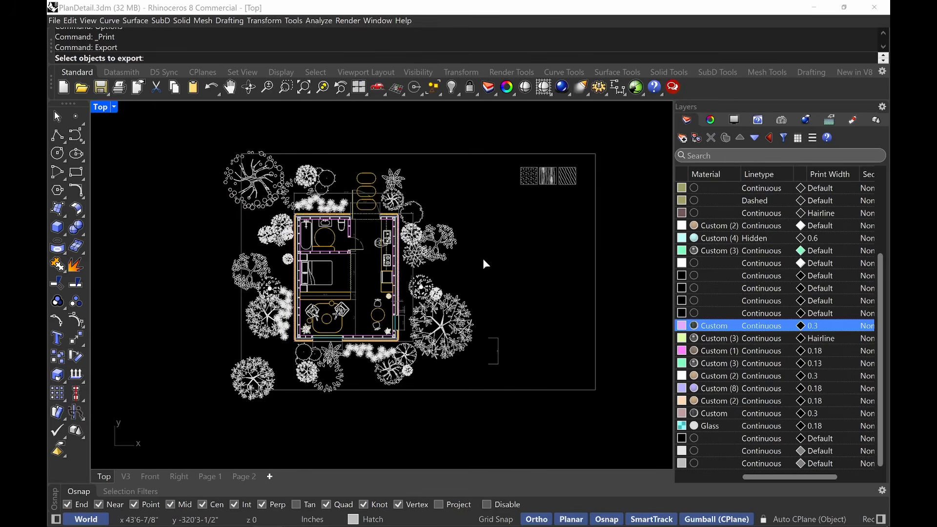
pyautogui.moveTo(613, 142); pyautogui.dragTo(212, 427)
pyautogui.press('Return')
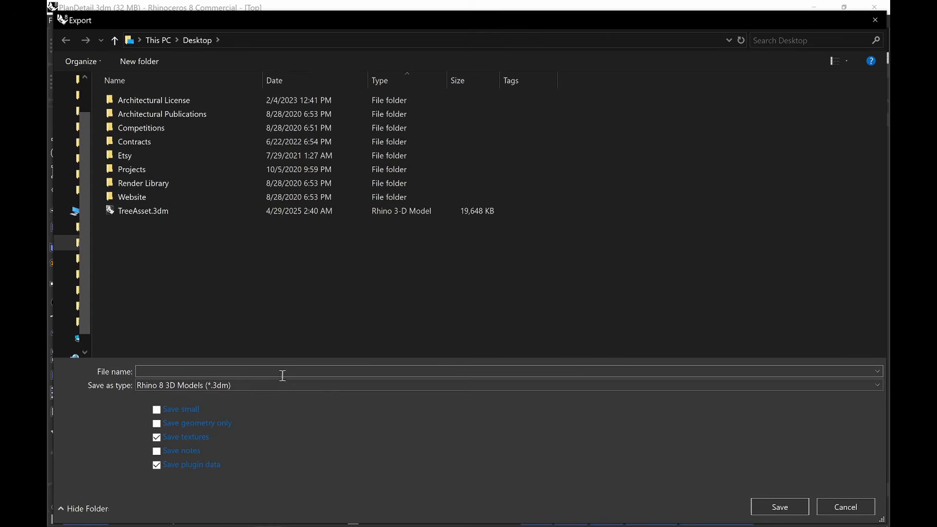
pyautogui.click(273, 381)
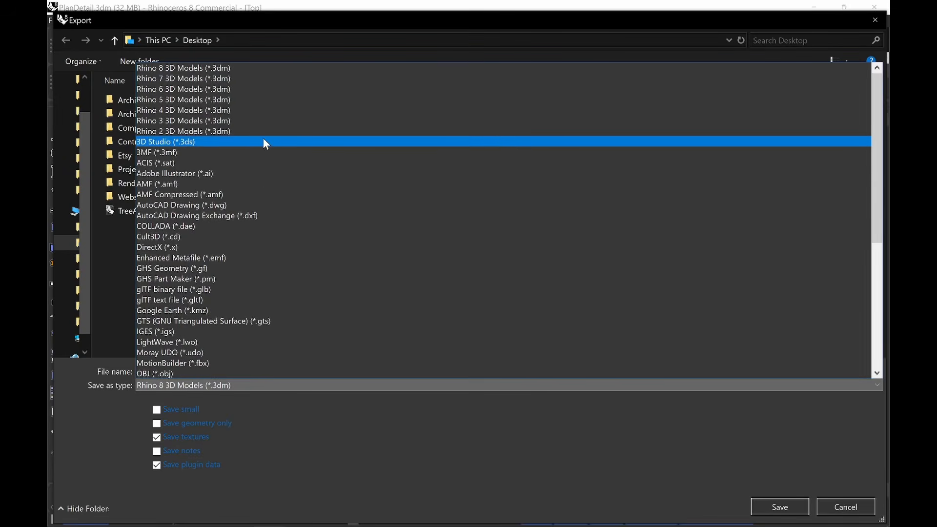
pyautogui.click(262, 174)
pyautogui.write('Test')
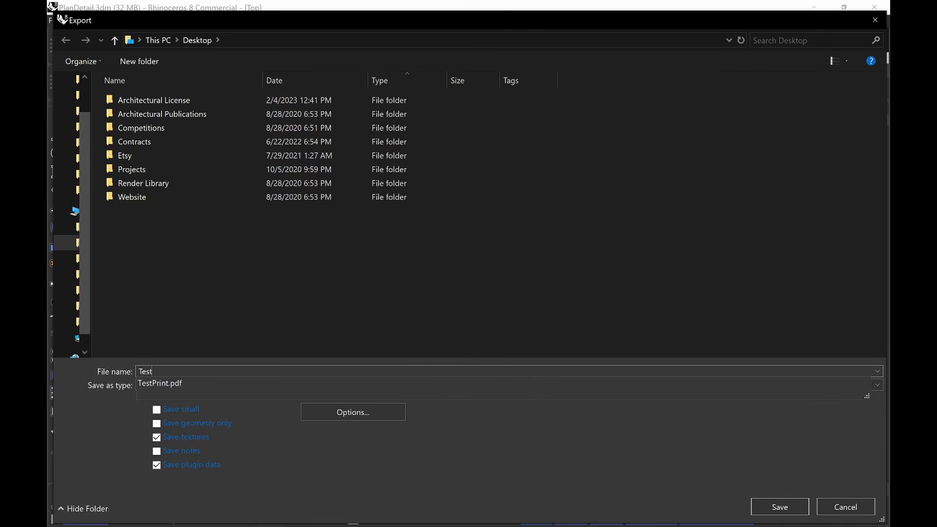
pyautogui.click(791, 511)
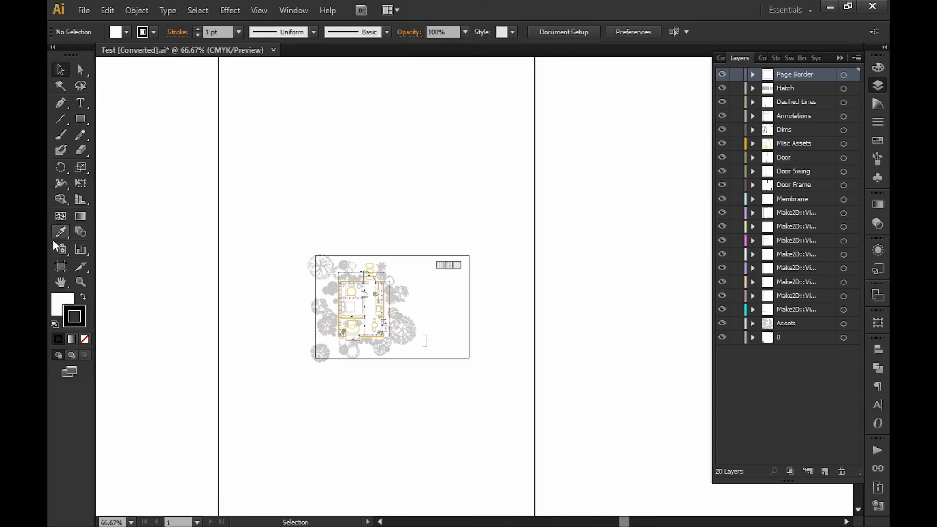
# Step: Set the artboard width of the exported Test drawing to 36 in in Illustrator
pyautogui.click(60, 266)
pyautogui.click(683, 32)
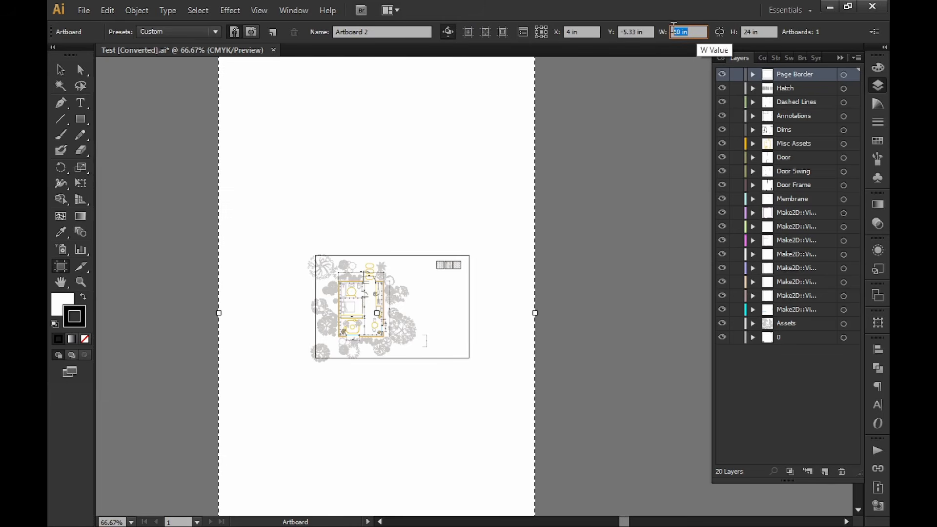
pyautogui.write('36')
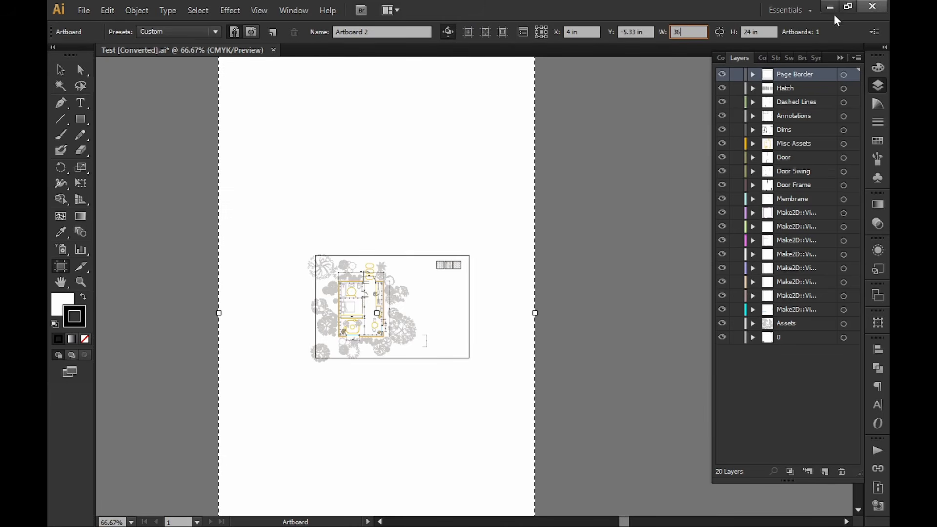
pyautogui.press('Tab')
pyautogui.press('Return')
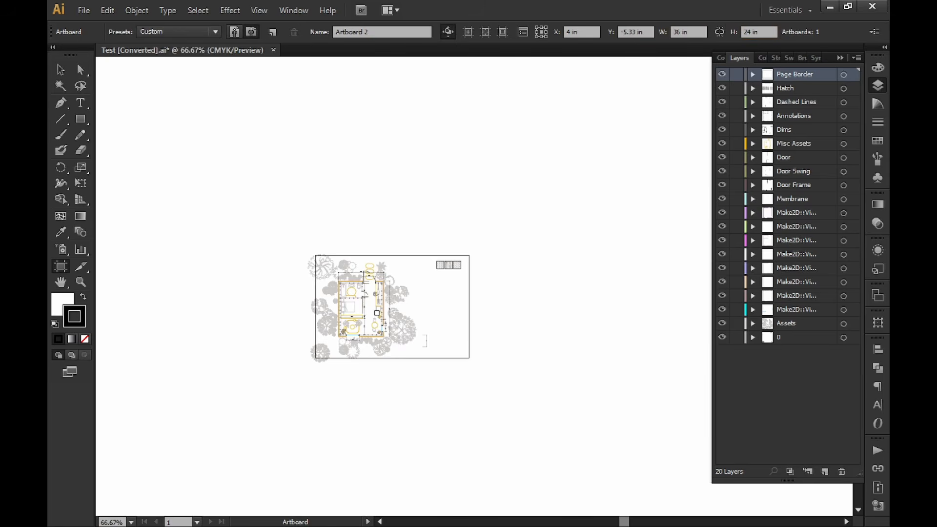
pyautogui.press('Escape')
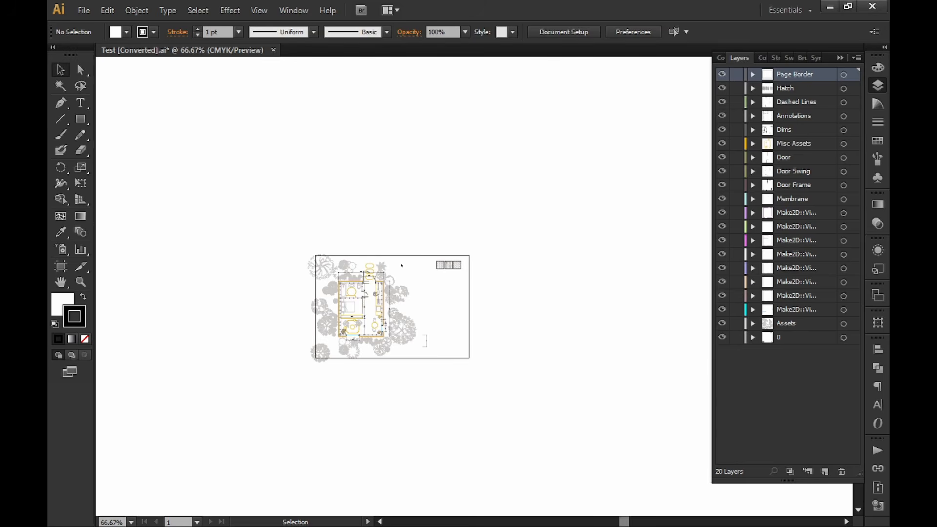
# Step: Select the three hatch samples in the sheet's upper-right corner and move them horizontally toward the plan
pyautogui.keyDown('alt'); pyautogui.scroll(4, 462, 262); pyautogui.keyUp('alt')
pyautogui.moveTo(463, 255); pyautogui.dragTo(332, 314)
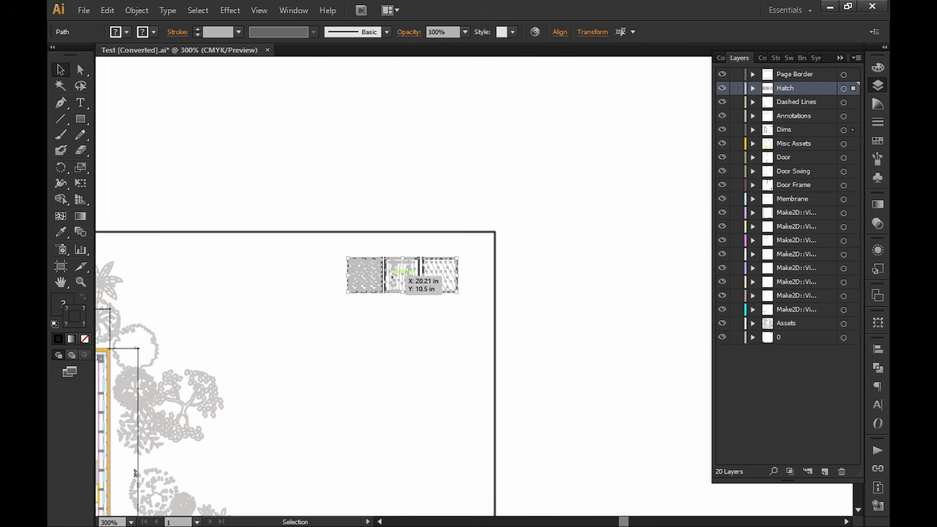
pyautogui.keyDown('alt'); pyautogui.moveTo(392, 278); pyautogui.dragTo(338, 309); pyautogui.keyUp('alt')
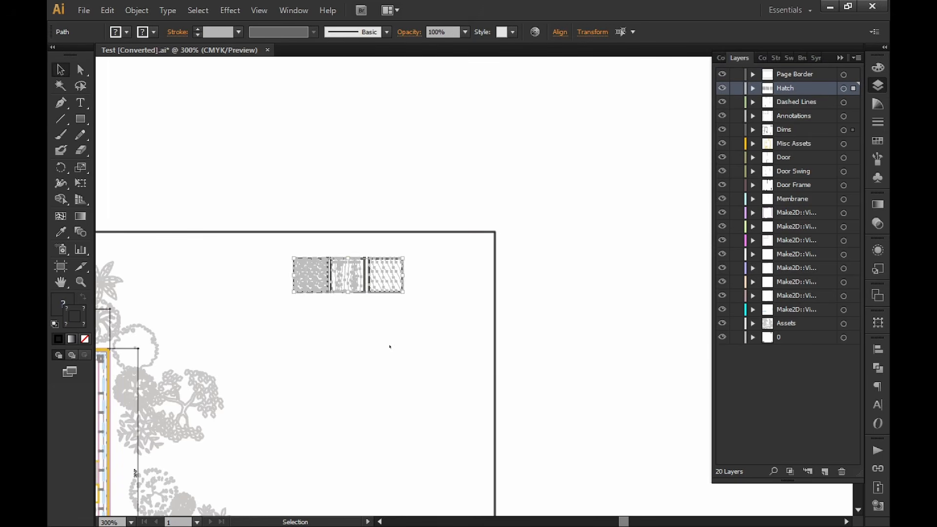
pyautogui.click(450, 316)
# Step: Move the page border sideways so that its left edge clears the planting around the house plan
pyautogui.keyDown('alt'); pyautogui.scroll(-2, 450, 318); pyautogui.keyUp('alt')
pyautogui.moveTo(415, 339); pyautogui.dragTo(516, 296)
pyautogui.moveTo(597, 292); pyautogui.dragTo(543, 326)
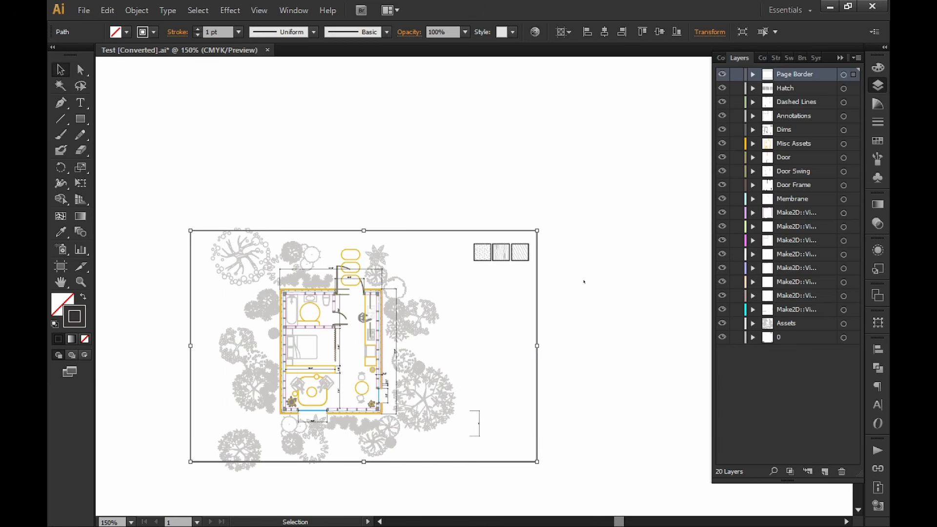
pyautogui.click(677, 249)
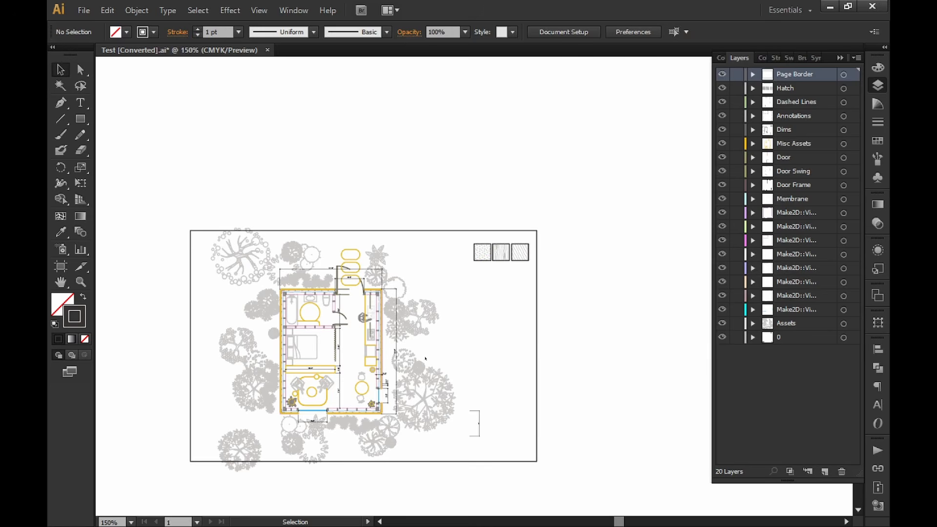
# Step: Select the entire drawing with its page border and scale it to a width of 36 in
pyautogui.keyDown('alt'); pyautogui.scroll(-2, 370, 302); pyautogui.keyUp('alt')
pyautogui.keyDown('alt'); pyautogui.scroll(-1, 408, 303); pyautogui.keyUp('alt')
pyautogui.moveTo(535, 267)
pyautogui.mouseDown()
pyautogui.moveTo(324, 377)
pyautogui.moveTo(293, 380)
pyautogui.mouseUp()
pyautogui.moveTo(324, 332); pyautogui.dragTo(323, 327)
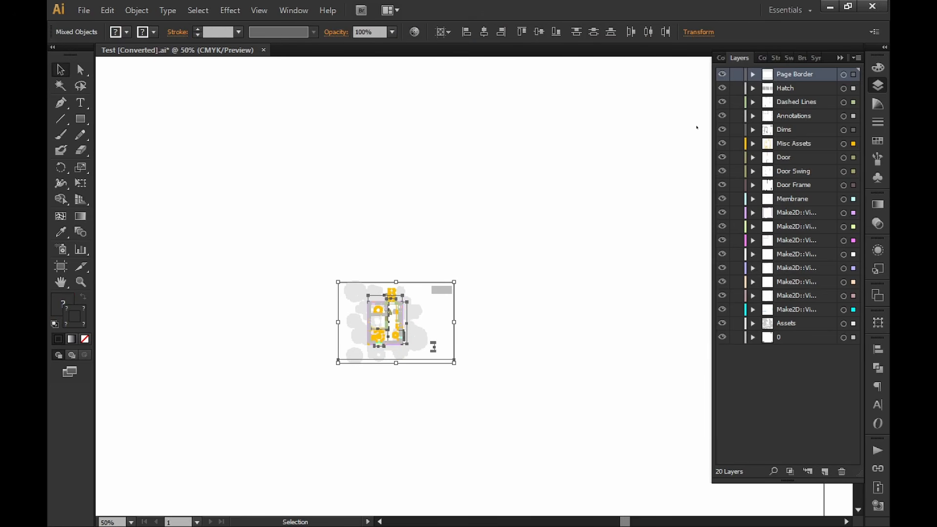
pyautogui.click(699, 32)
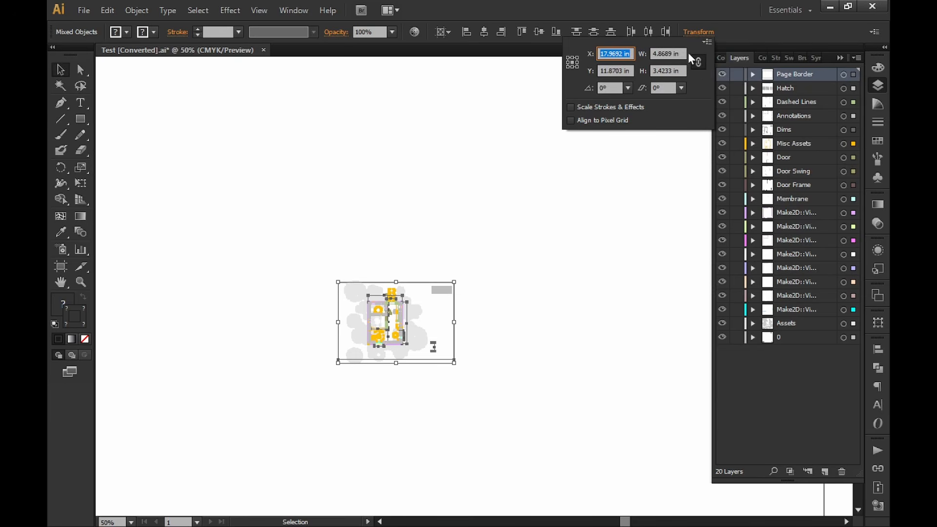
pyautogui.click(678, 54)
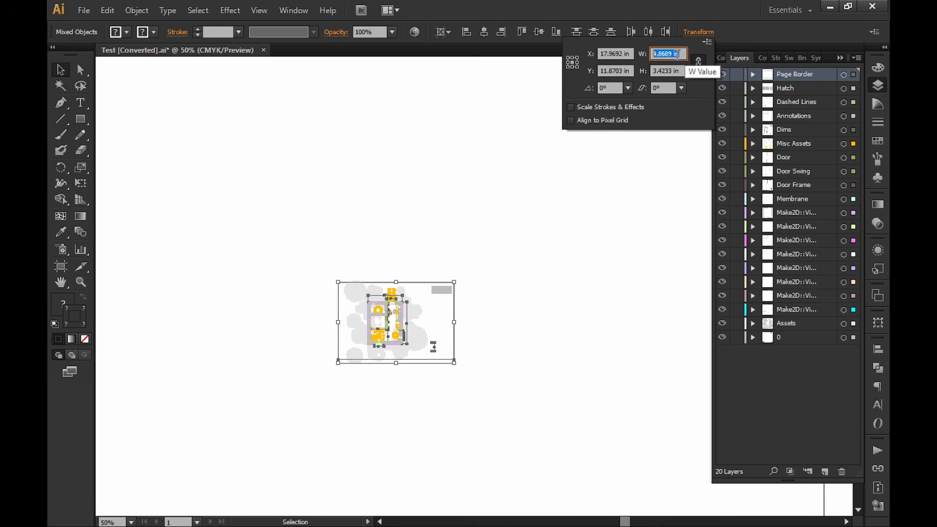
pyautogui.write('36')
pyautogui.press('Return')
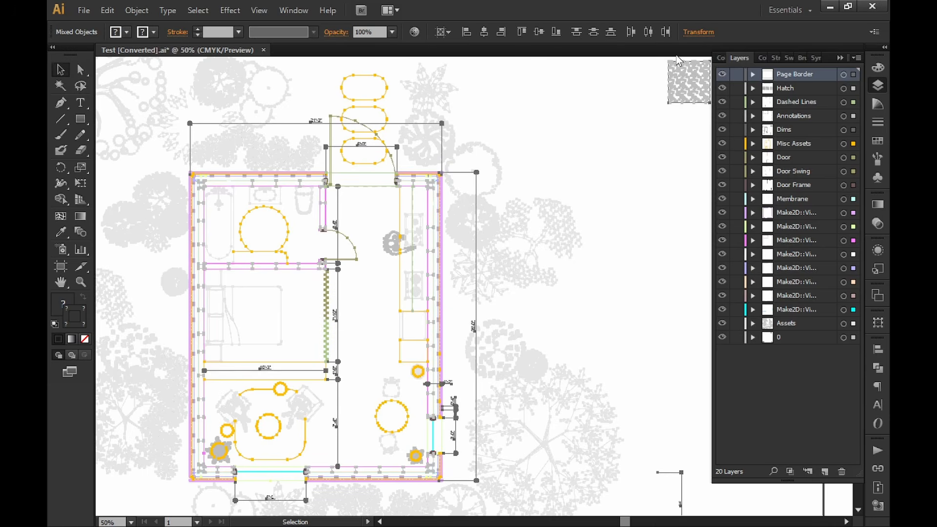
pyautogui.keyDown('alt'); pyautogui.scroll(-7, 453, 237); pyautogui.keyUp('alt')
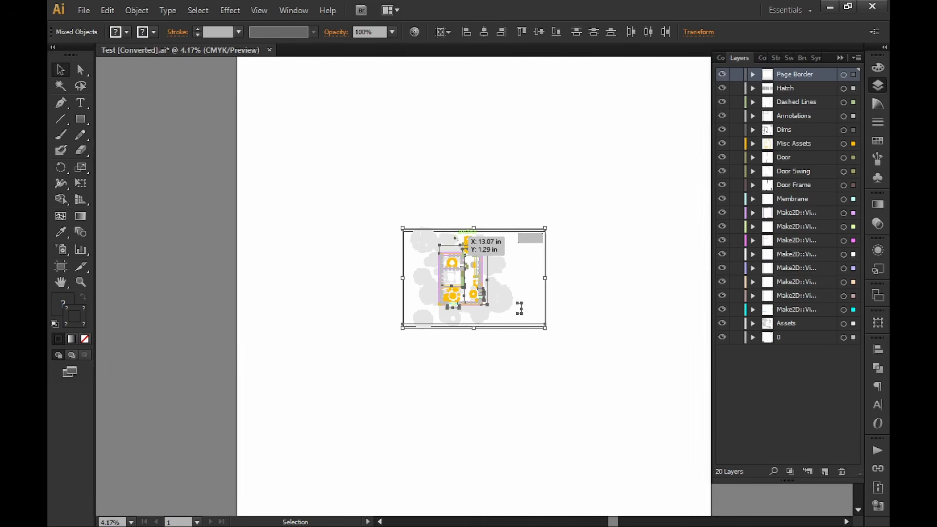
pyautogui.keyDown('alt'); pyautogui.scroll(-3, 455, 237); pyautogui.keyUp('alt')
pyautogui.click(490, 256)
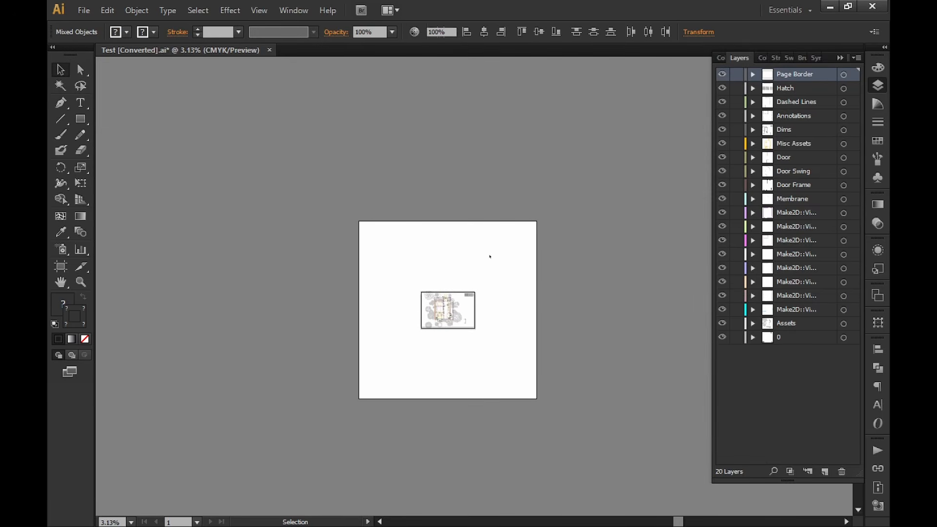
# Step: Move the whole drawing vertically so that its page border coincides with the artboard edges
pyautogui.keyDown('alt'); pyautogui.scroll(4, 455, 305); pyautogui.keyUp('alt')
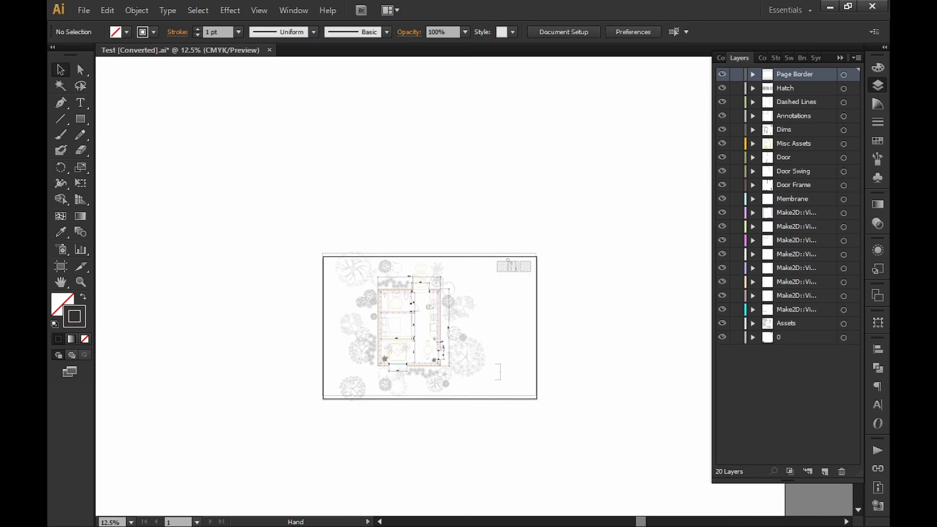
pyautogui.keyDown('alt'); pyautogui.scroll(2, 515, 224); pyautogui.keyUp('alt')
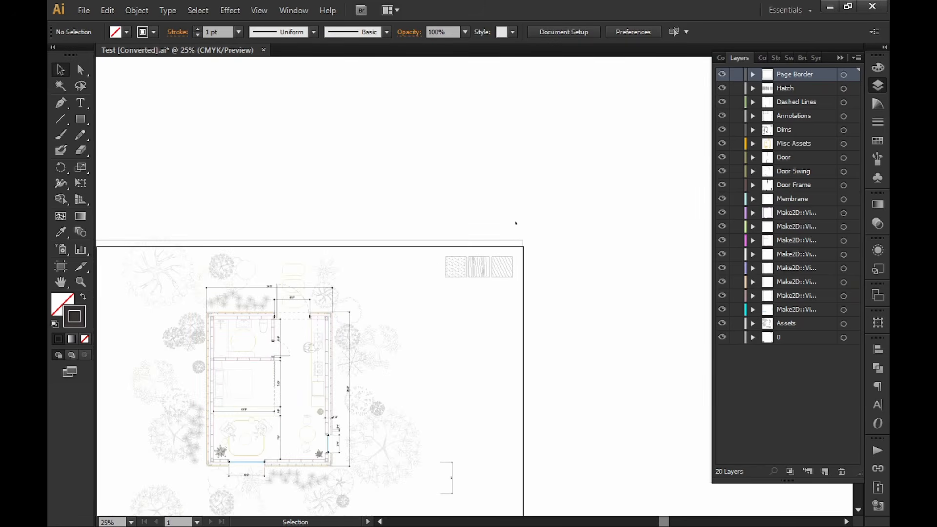
pyautogui.keyDown('alt'); pyautogui.scroll(-2, 586, 264); pyautogui.keyUp('alt')
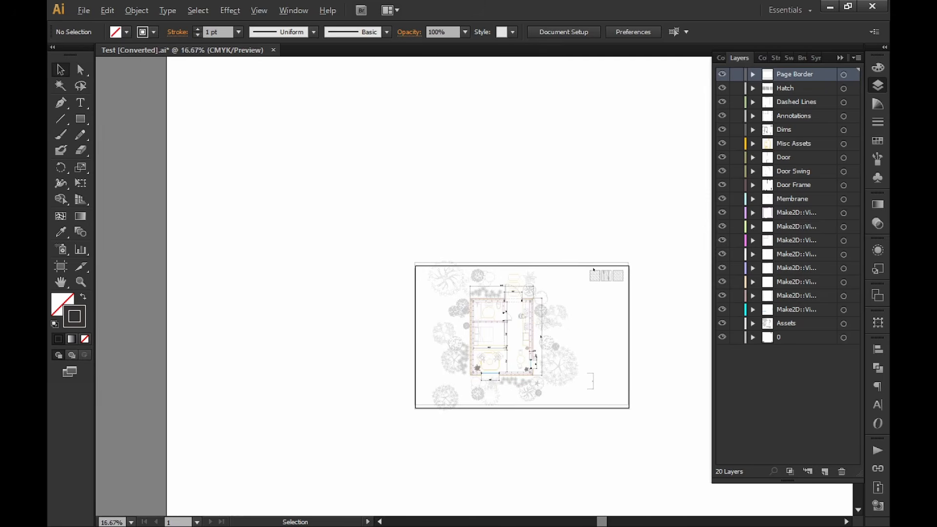
pyautogui.keyDown('alt'); pyautogui.scroll(2, 594, 270); pyautogui.keyUp('alt')
pyautogui.keyDown('alt'); pyautogui.scroll(-2, 547, 246); pyautogui.keyUp('alt')
pyautogui.moveTo(623, 249); pyautogui.dragTo(558, 248)
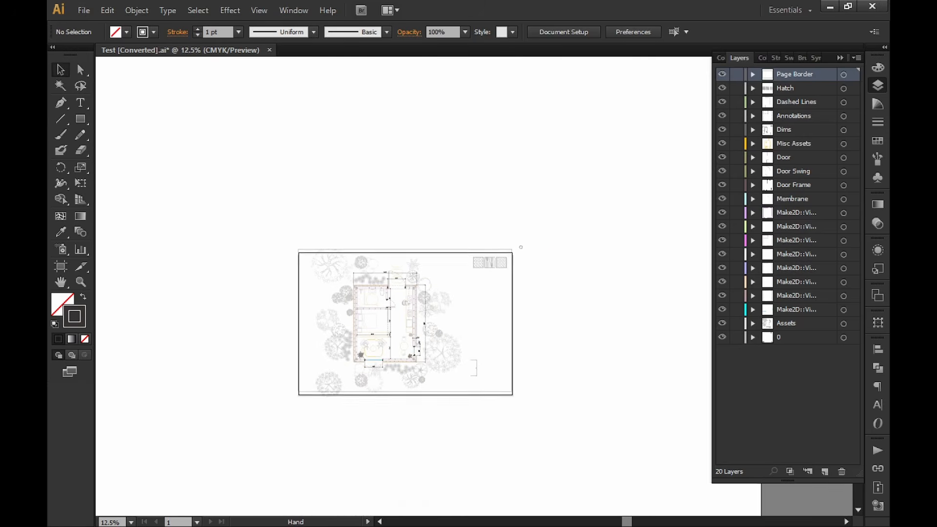
pyautogui.moveTo(530, 208); pyautogui.dragTo(230, 430)
pyautogui.keyDown('alt'); pyautogui.scroll(7, 277, 253); pyautogui.keyUp('alt')
pyautogui.keyDown('alt'); pyautogui.scroll(1, 280, 252); pyautogui.keyUp('alt')
pyautogui.moveTo(283, 253); pyautogui.dragTo(285, 293)
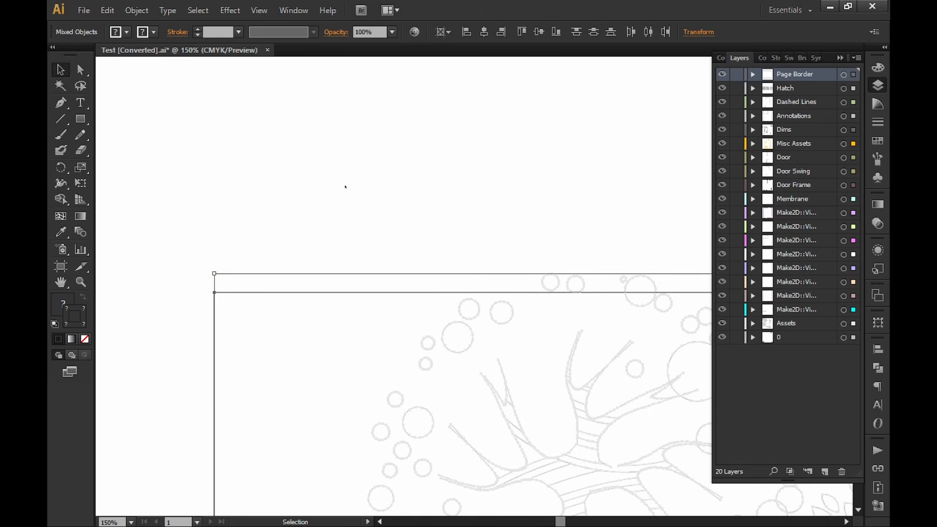
pyautogui.click(362, 197)
pyautogui.keyDown('alt'); pyautogui.scroll(-4, 363, 197); pyautogui.keyUp('alt')
pyautogui.keyDown('alt'); pyautogui.scroll(-5, 363, 197); pyautogui.keyUp('alt')
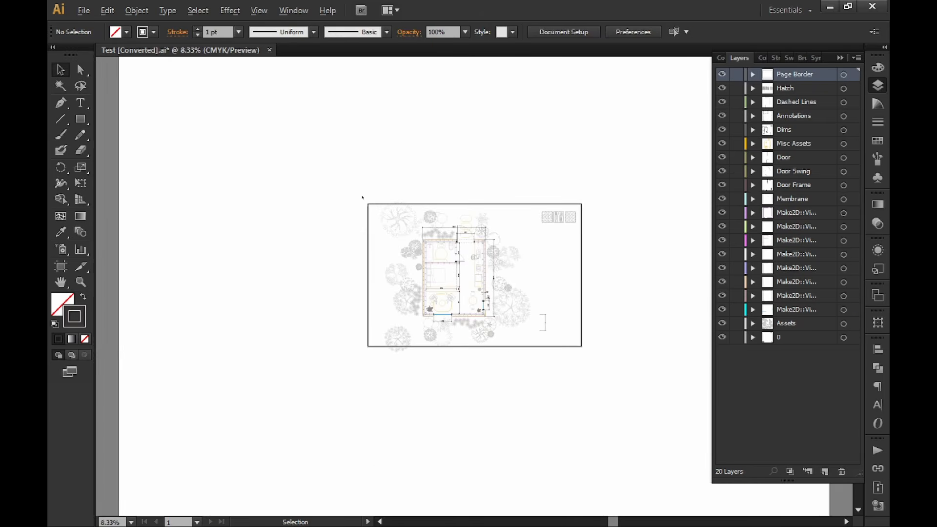
# Step: Hide the Page Border layer so that only the artboard outline frames the plan
pyautogui.keyDown('alt'); pyautogui.scroll(2, 492, 297); pyautogui.keyUp('alt')
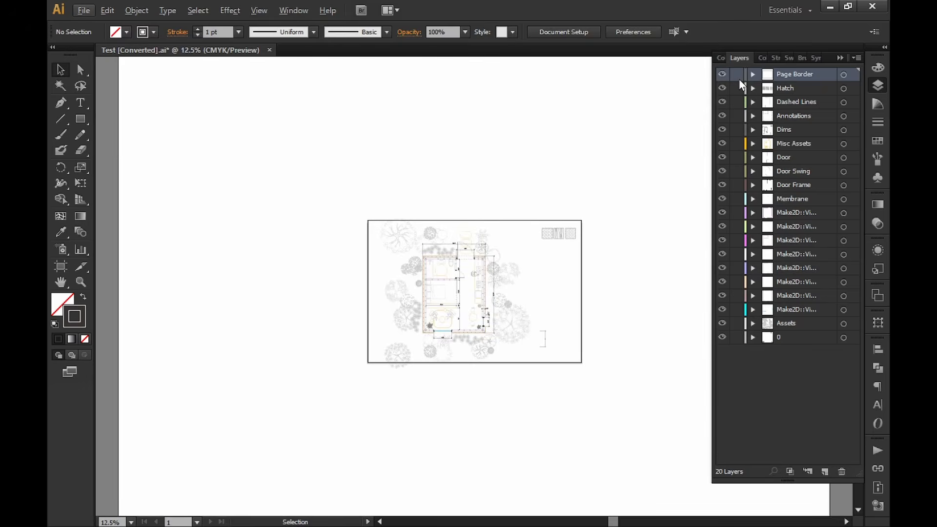
pyautogui.click(722, 74)
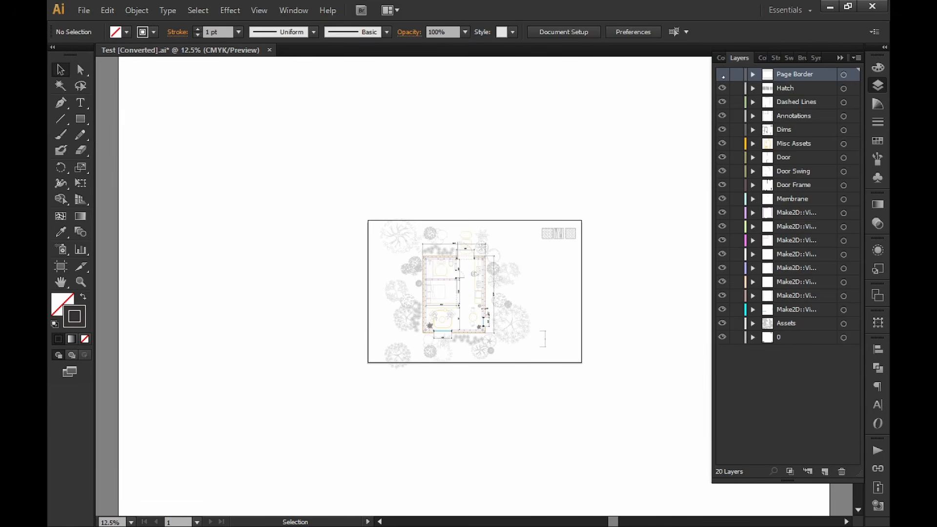
pyautogui.keyDown('alt'); pyautogui.scroll(2, 463, 334); pyautogui.keyUp('alt')
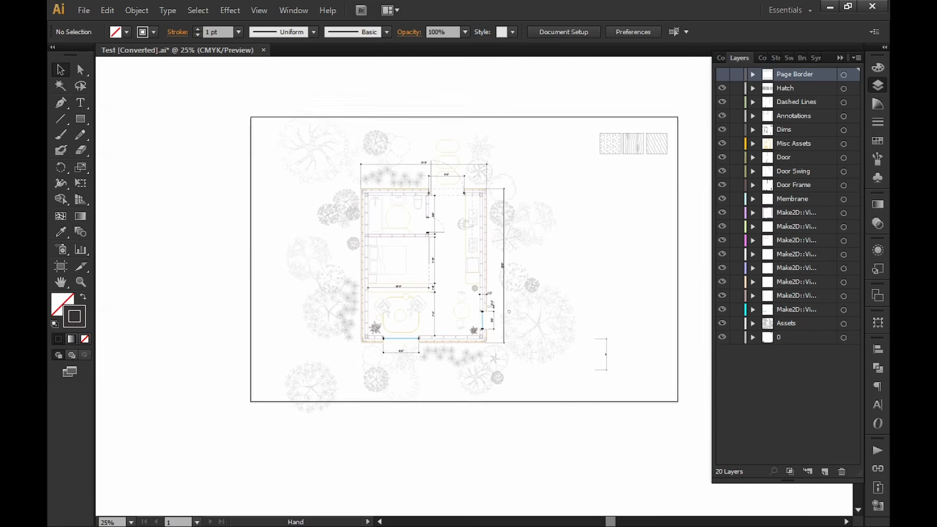
pyautogui.moveTo(463, 334); pyautogui.dragTo(379, 354)
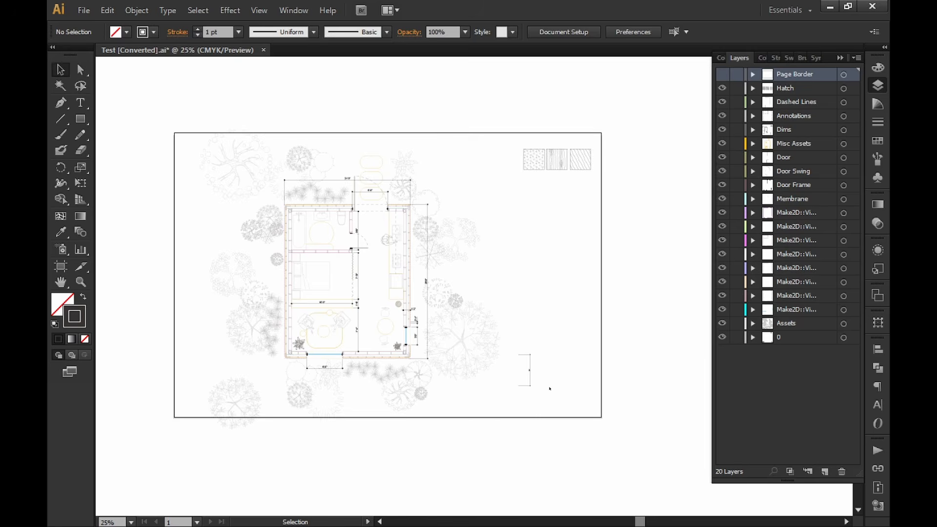
# Step: Select all visible linework on the artboard and set its stroke weight to 0.1 pt
pyautogui.moveTo(635, 110)
pyautogui.mouseDown()
pyautogui.moveTo(527, 234)
pyautogui.moveTo(226, 417)
pyautogui.moveTo(154, 436)
pyautogui.mouseUp()
pyautogui.write('0.1')
pyautogui.press('Return')
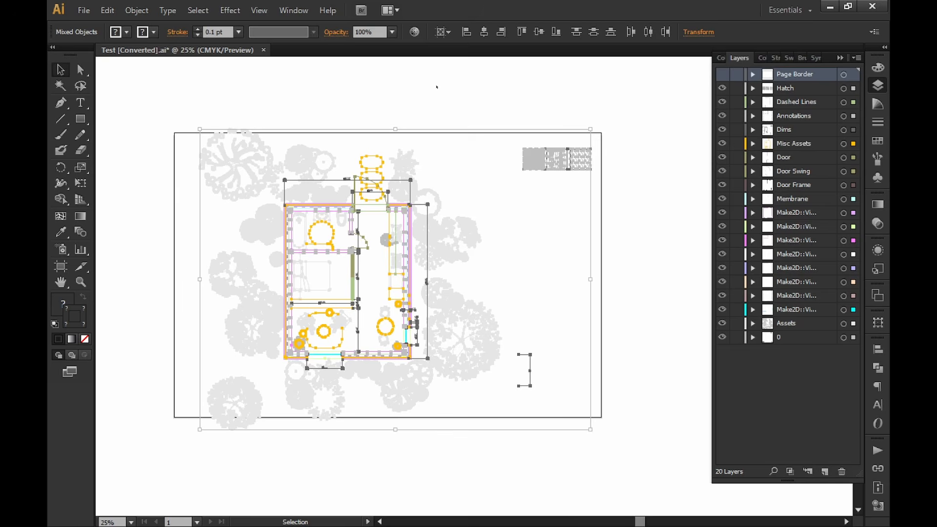
pyautogui.click(437, 87)
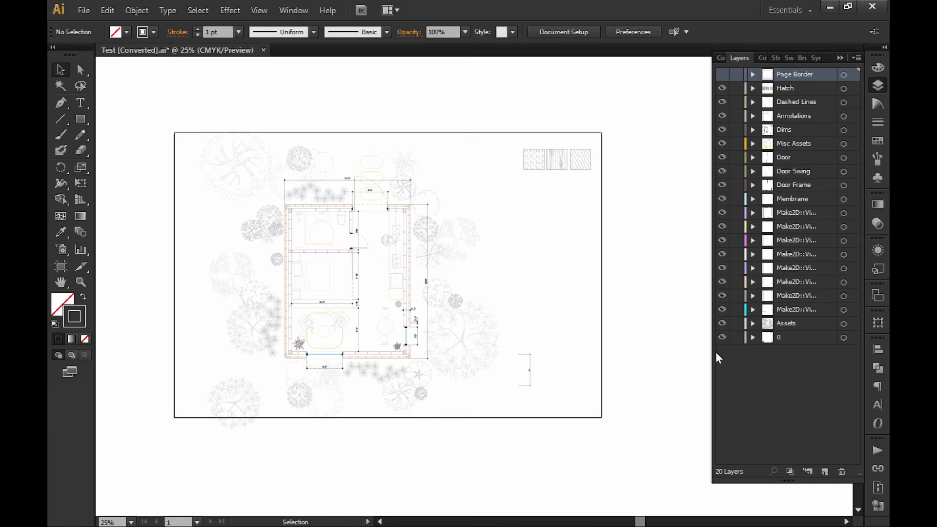
# Step: Hide the Assets, 0, Dims and Hatch layers, leaving the house linework displayed
pyautogui.click(722, 323)
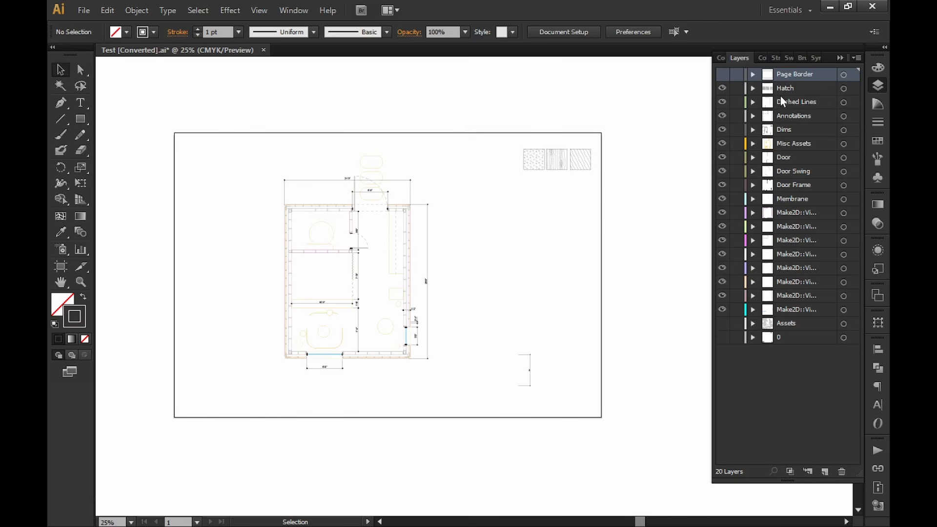
pyautogui.click(722, 129)
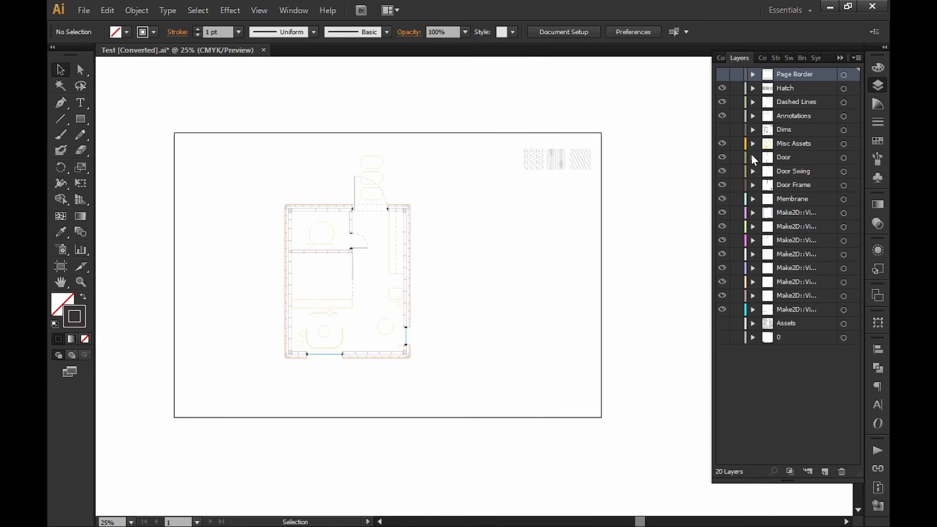
pyautogui.click(722, 88)
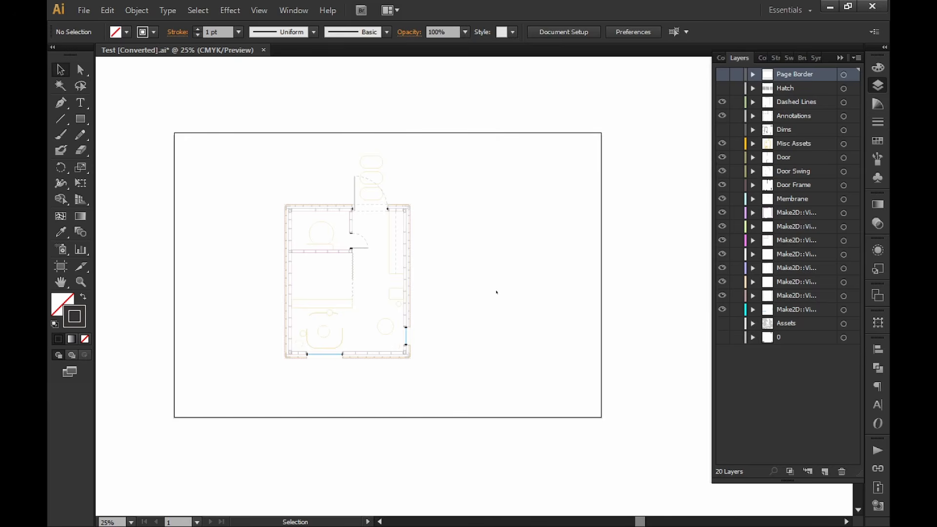
# Step: Select the remaining house plan linework and set its stroke colour to 75% black (C 0, M 0, Y 0, K 75)
pyautogui.moveTo(454, 150); pyautogui.dragTo(233, 369)
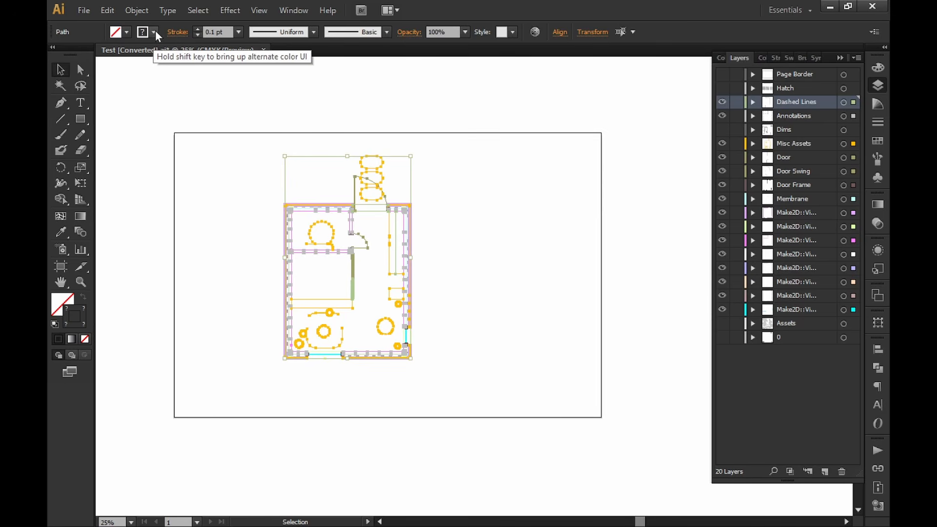
pyautogui.click(878, 68)
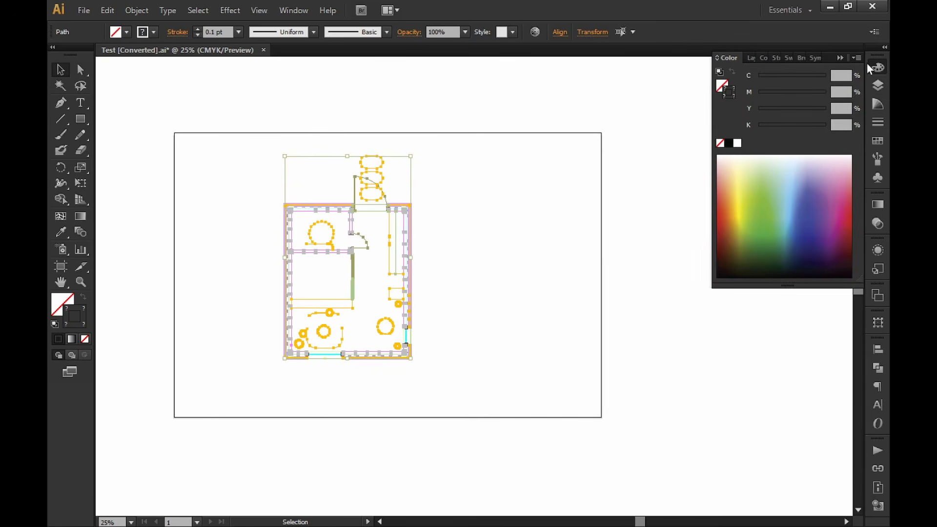
pyautogui.click(729, 143)
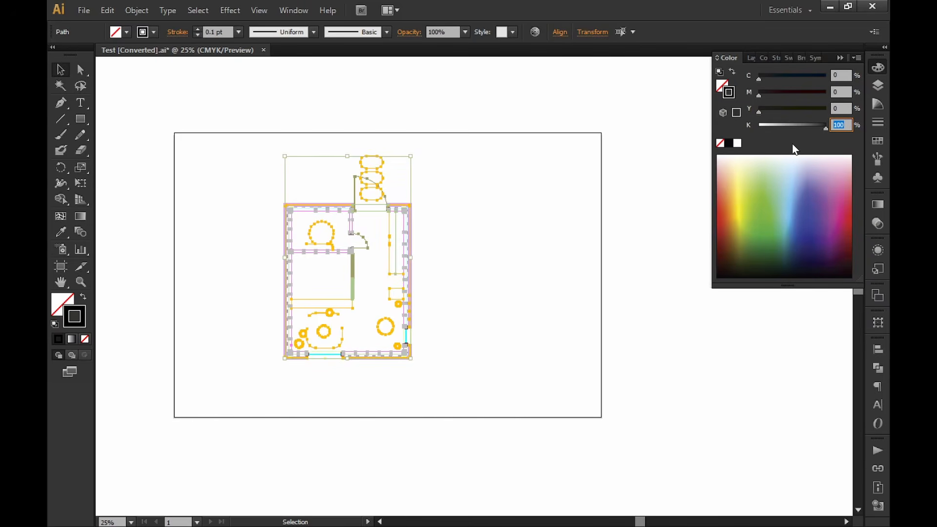
pyautogui.write('75')
pyautogui.press('Return')
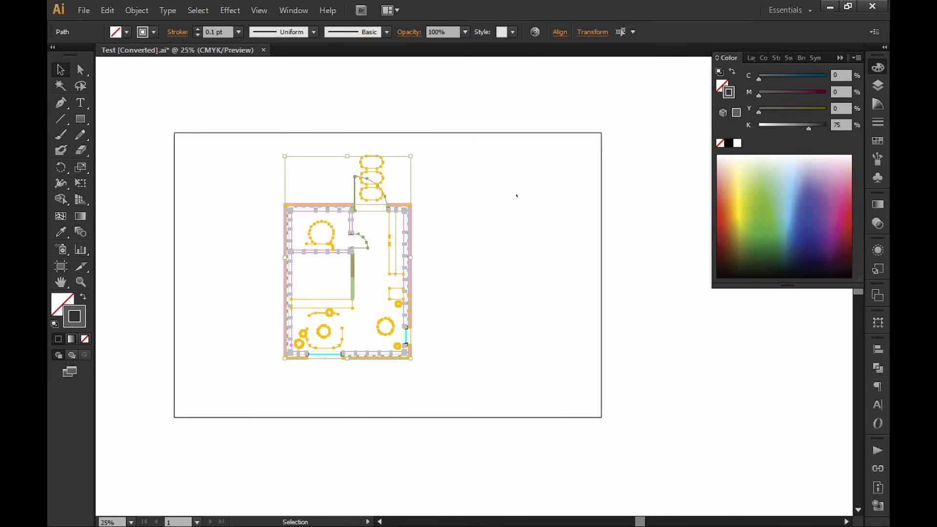
pyautogui.click(516, 196)
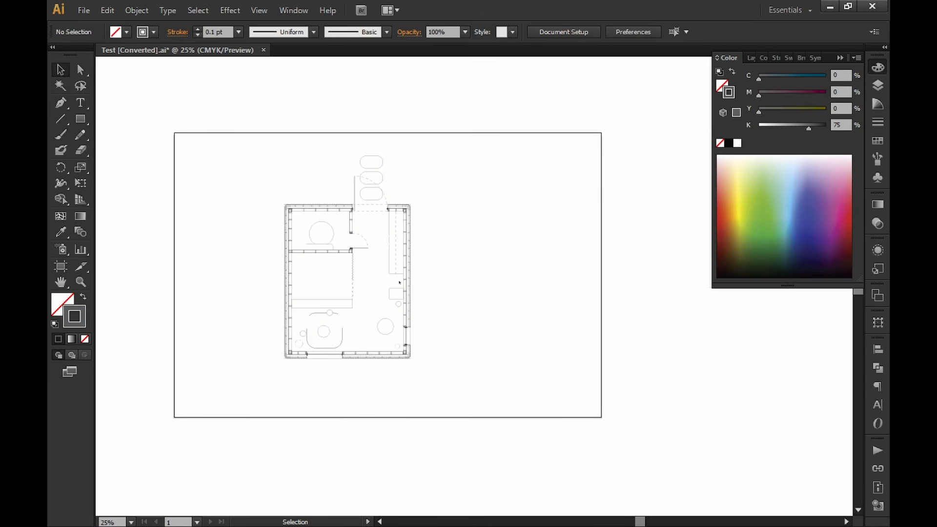
# Step: Examine the thin linework of the door opening and the wall assembly at the plan's upper-right corner
pyautogui.keyDown('alt'); pyautogui.scroll(5, 400, 283); pyautogui.keyUp('alt')
pyautogui.moveTo(254, 158); pyautogui.dragTo(469, 335)
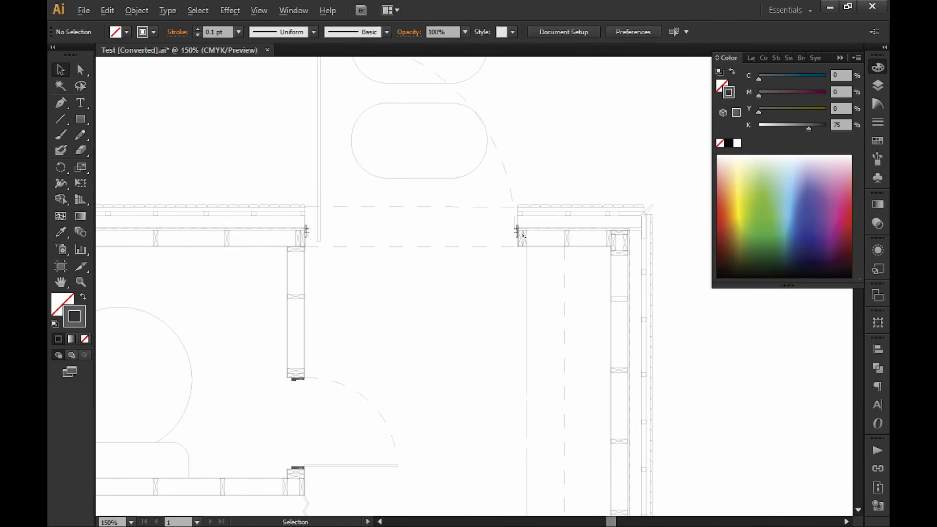
pyautogui.keyDown('alt'); pyautogui.scroll(5, 523, 236); pyautogui.keyUp('alt')
pyautogui.keyDown('alt'); pyautogui.scroll(-2, 523, 236); pyautogui.keyUp('alt')
pyautogui.keyDown('alt'); pyautogui.scroll(-2, 524, 236); pyautogui.keyUp('alt')
pyautogui.moveTo(671, 291); pyautogui.dragTo(529, 247)
pyautogui.keyDown('alt'); pyautogui.scroll(8, 519, 184); pyautogui.keyUp('alt')
pyautogui.keyDown('alt'); pyautogui.scroll(-6, 519, 184); pyautogui.keyUp('alt')
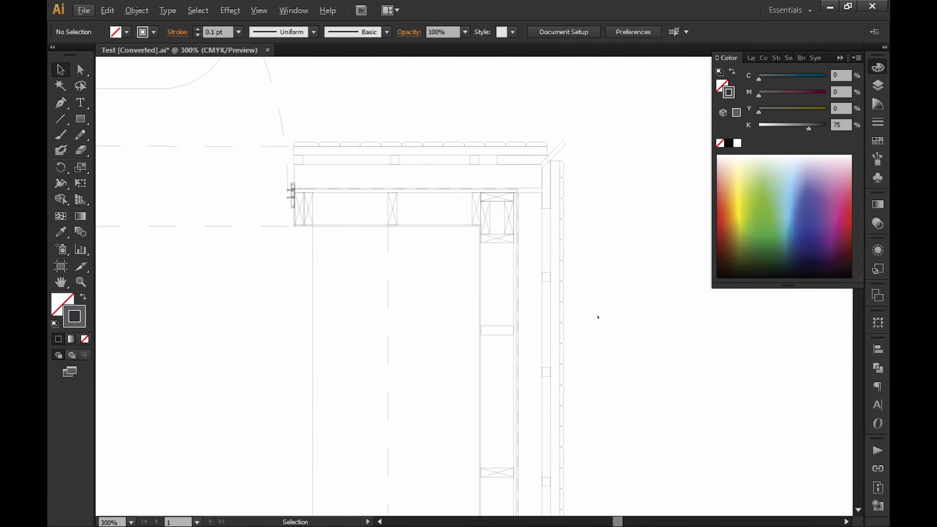
pyautogui.moveTo(609, 310); pyautogui.dragTo(536, 265)
pyautogui.keyDown('alt'); pyautogui.scroll(3, 473, 115); pyautogui.keyUp('alt')
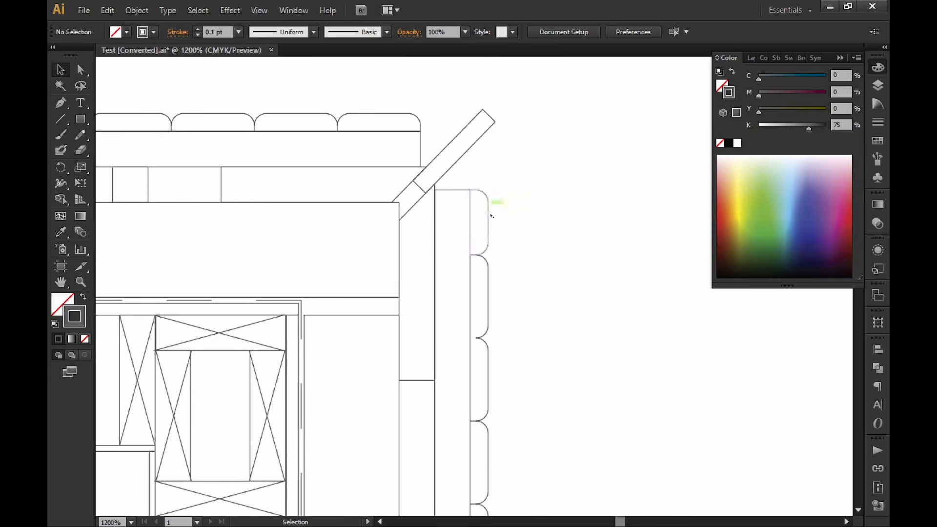
pyautogui.keyDown('alt'); pyautogui.scroll(-1, 513, 284); pyautogui.keyUp('alt')
pyautogui.moveTo(491, 282); pyautogui.dragTo(479, 243)
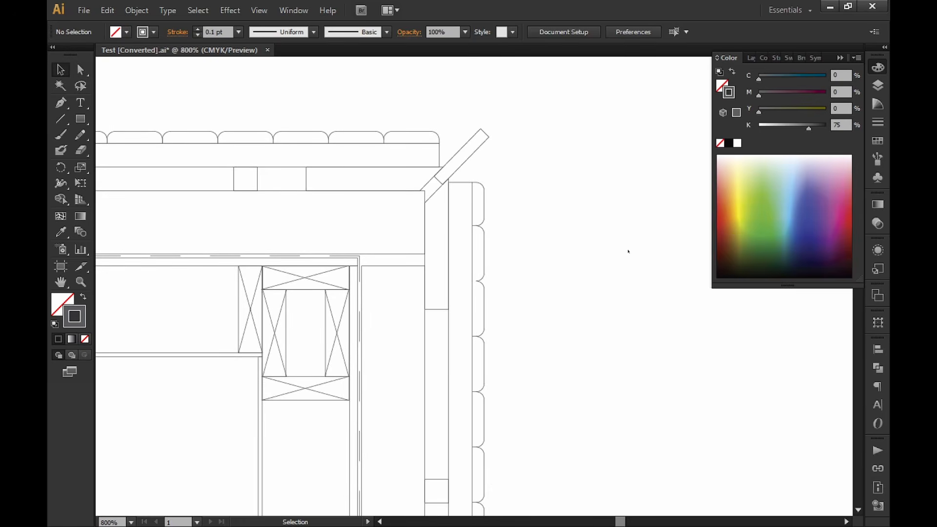
# Step: Widen the layer list and select sample paths of the cladding, battens, wall and interior lining to identify their layers
pyautogui.click(879, 83)
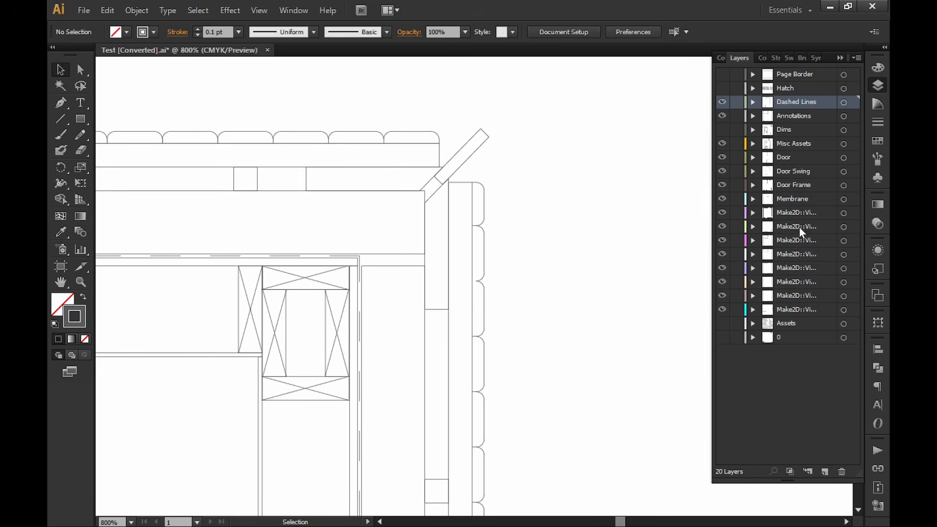
pyautogui.moveTo(711, 299); pyautogui.dragTo(612, 300)
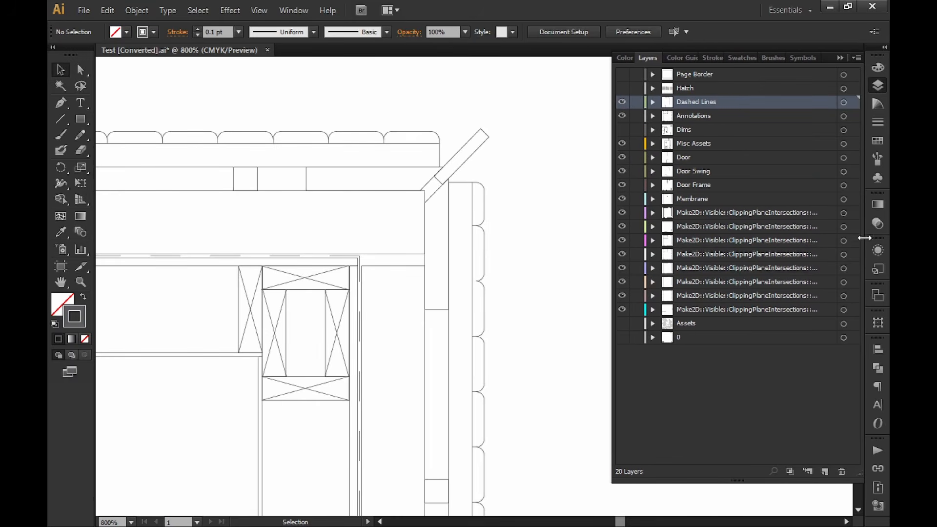
pyautogui.click(488, 293)
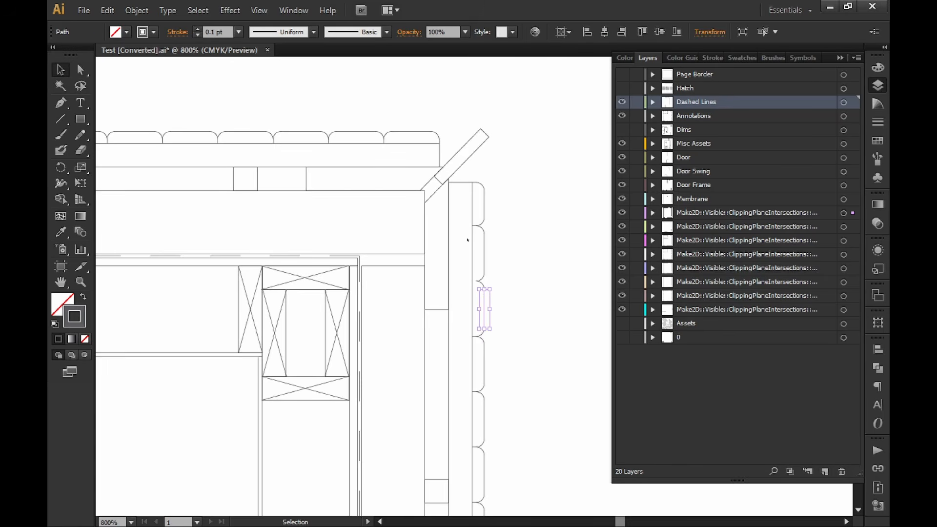
pyautogui.keyDown('shift'); pyautogui.click(437, 311); pyautogui.keyUp('shift')
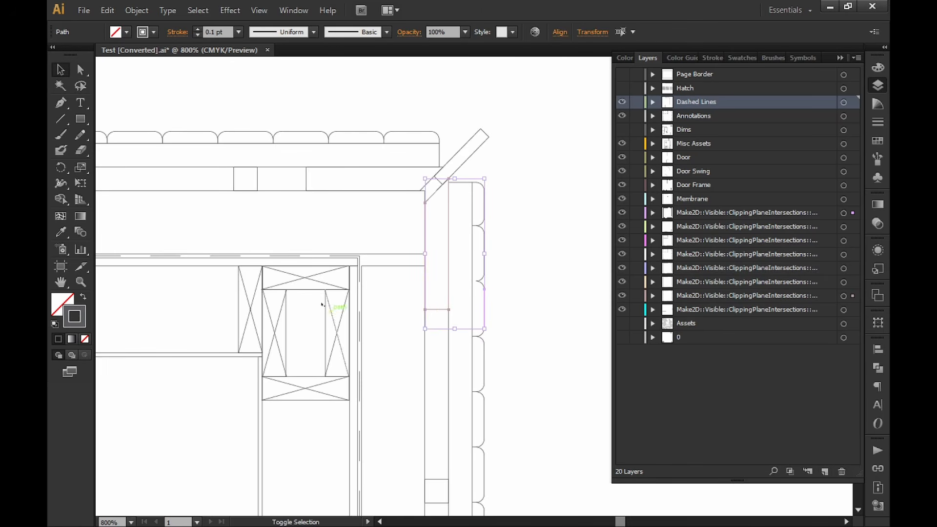
pyautogui.keyDown('shift'); pyautogui.click(375, 191); pyautogui.keyUp('shift')
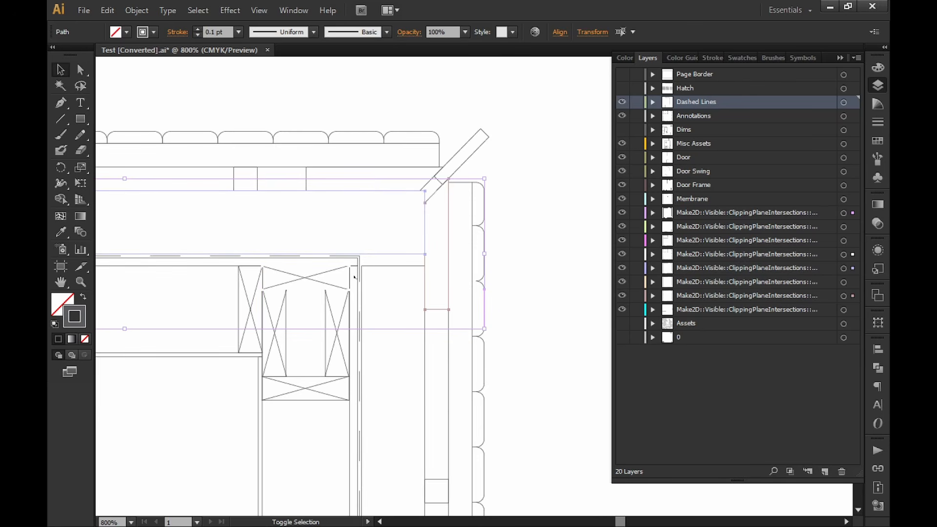
pyautogui.keyDown('shift'); pyautogui.click(236, 358); pyautogui.keyUp('shift')
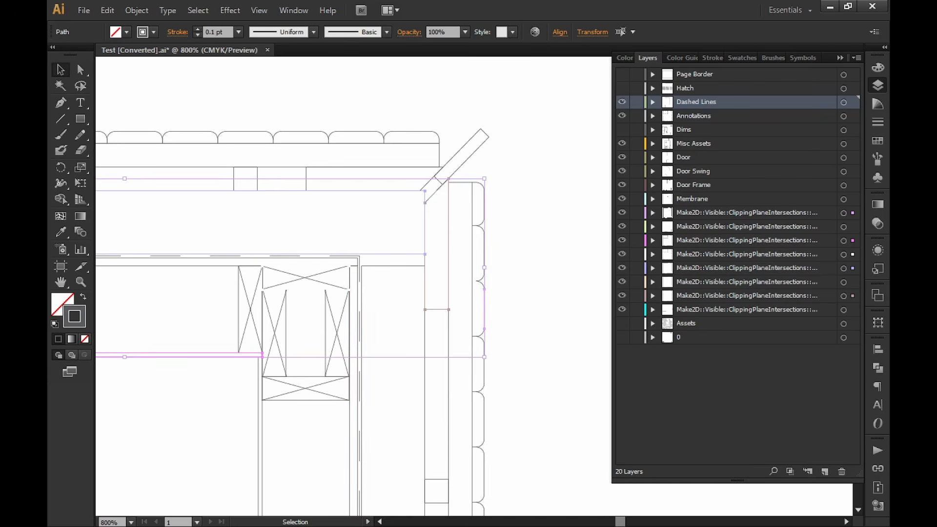
# Step: Select all linework on the first, third, fourth, fifth and seventh Make2D clipping-plane layers and set its stroke weight to 0.5 pt
pyautogui.click(850, 240)
pyautogui.click(844, 214)
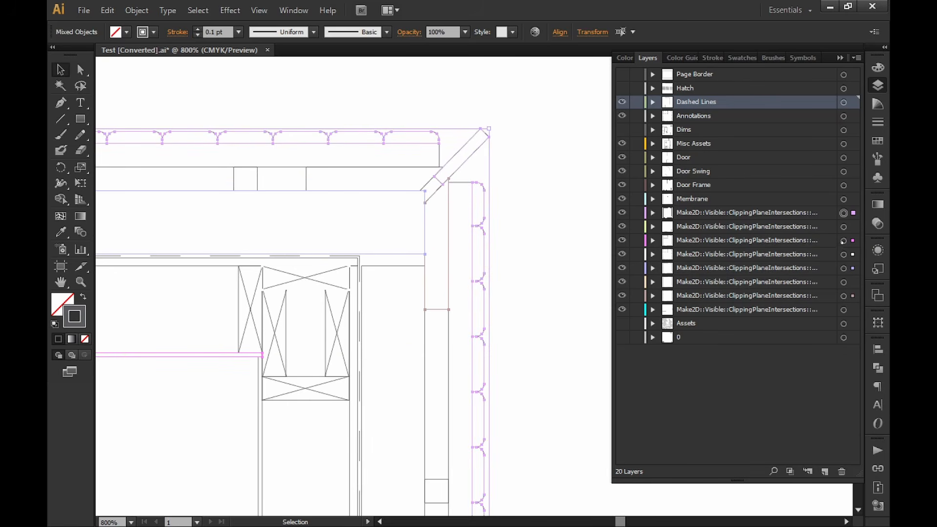
pyautogui.keyDown('shift'); pyautogui.click(844, 240); pyautogui.keyUp('shift')
pyautogui.keyDown('shift'); pyautogui.click(844, 255); pyautogui.keyUp('shift')
pyautogui.keyDown('shift'); pyautogui.click(844, 268); pyautogui.keyUp('shift')
pyautogui.keyDown('shift'); pyautogui.click(844, 296); pyautogui.keyUp('shift')
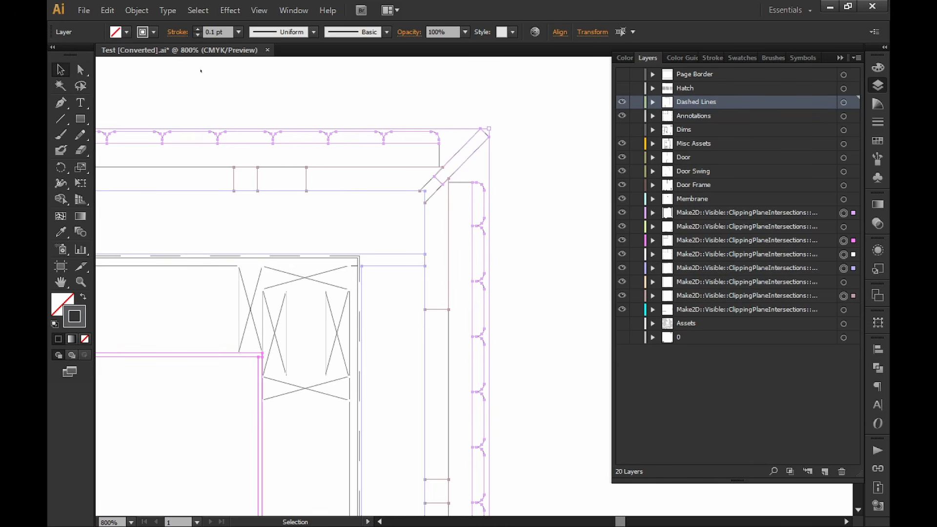
pyautogui.click(215, 31)
pyautogui.press('BackSpace')
pyautogui.write('0.5')
pyautogui.press('Return')
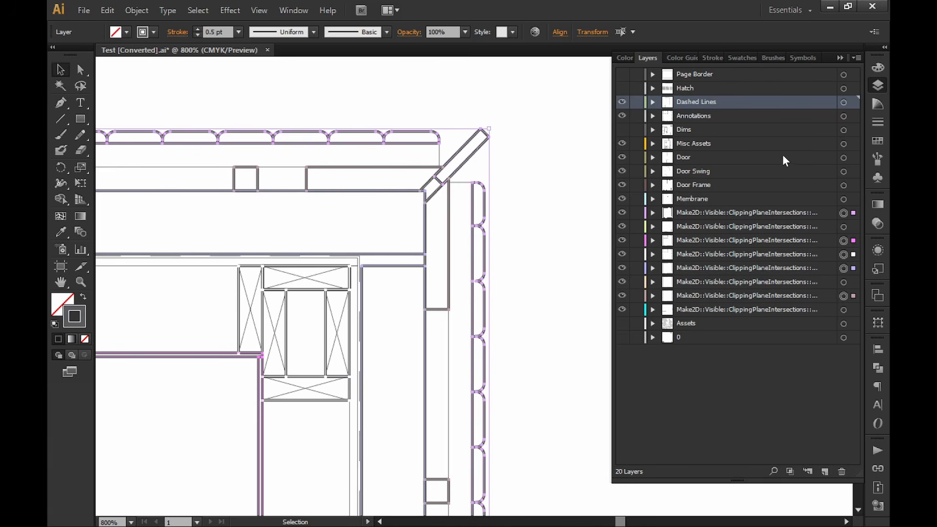
# Step: Give the selected wall linework projecting caps and mitre joins, and deselect it
pyautogui.click(879, 123)
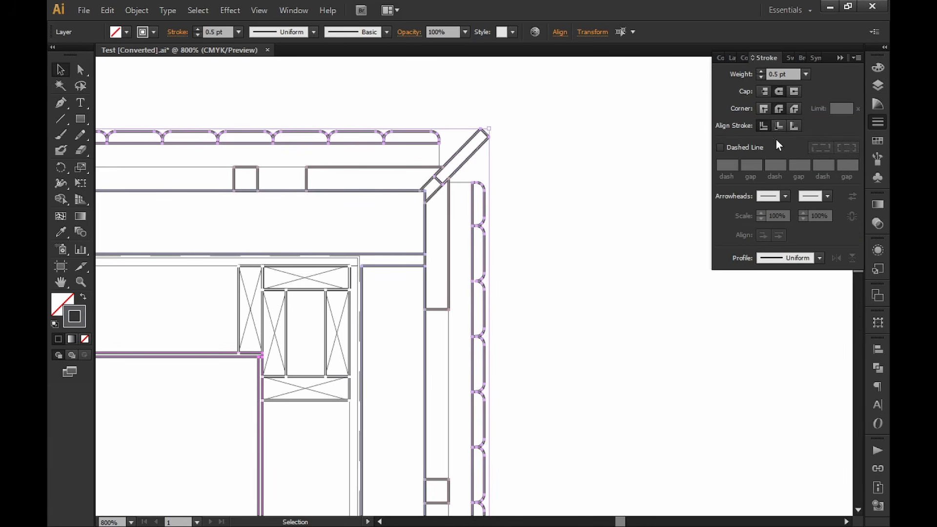
pyautogui.click(766, 110)
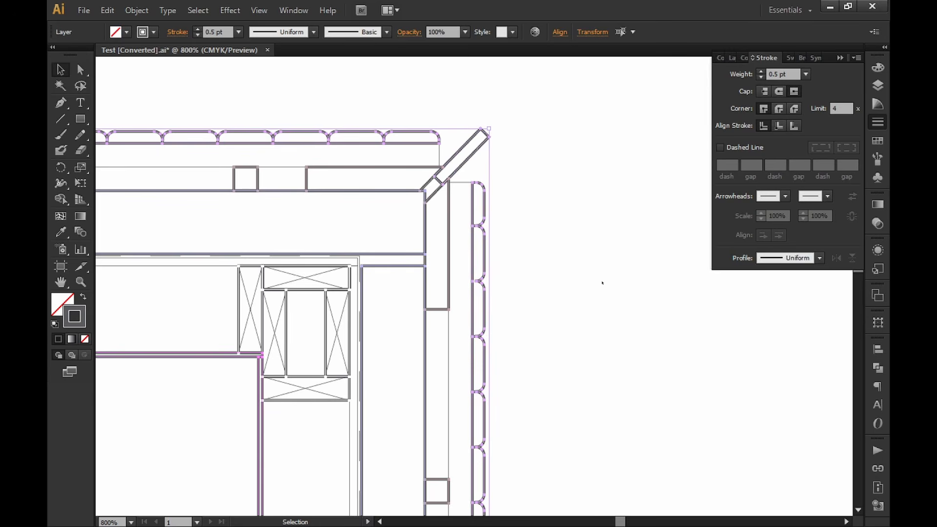
pyautogui.click(878, 91)
pyautogui.click(537, 163)
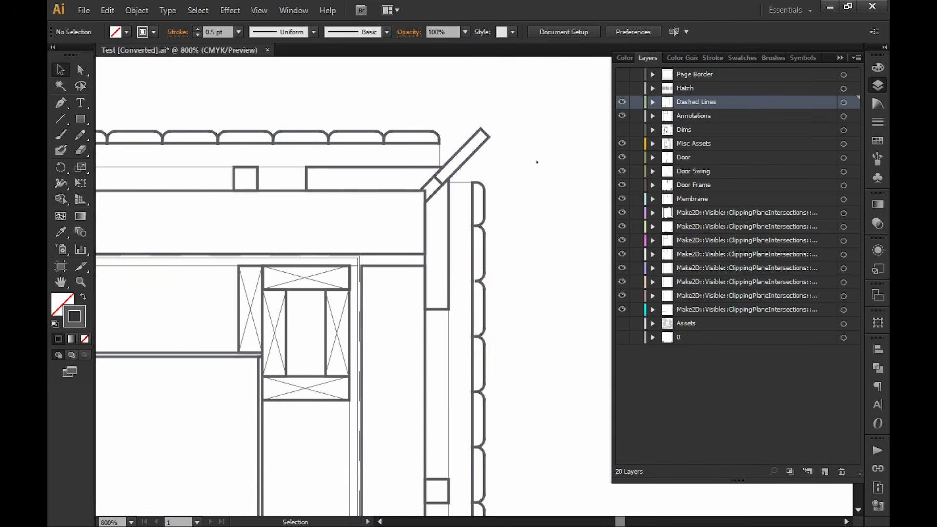
# Step: Select all linework on the Door Frame layer and set its stroke weight to 0.08 pt
pyautogui.keyDown('alt'); pyautogui.scroll(-5, 488, 298); pyautogui.keyUp('alt')
pyautogui.press('space')
pyautogui.moveTo(437, 356)
pyautogui.mouseDown()
pyautogui.moveTo(480, 170)
pyautogui.moveTo(552, 232)
pyautogui.mouseUp()
pyautogui.moveTo(339, 247)
pyautogui.mouseDown()
pyautogui.moveTo(475, 266)
pyautogui.moveTo(515, 343)
pyautogui.moveTo(341, 248)
pyautogui.mouseUp()
pyautogui.keyDown('alt'); pyautogui.scroll(5, 459, 223); pyautogui.keyUp('alt')
pyautogui.click(407, 283)
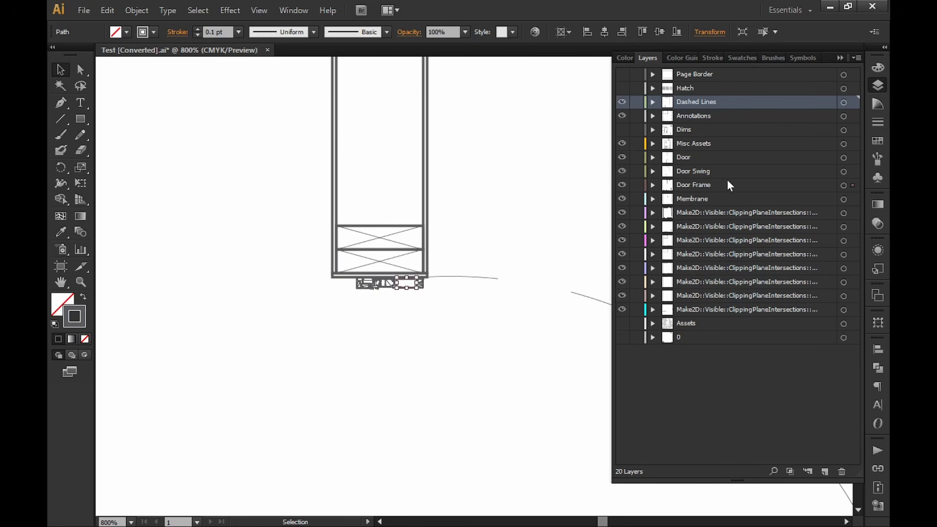
pyautogui.click(843, 186)
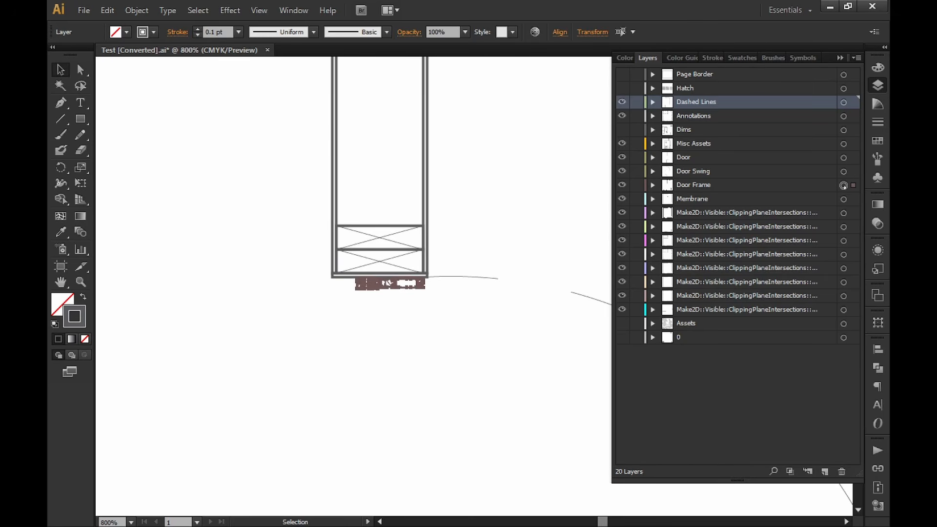
pyautogui.moveTo(224, 32); pyautogui.dragTo(168, 8)
pyautogui.write('.08')
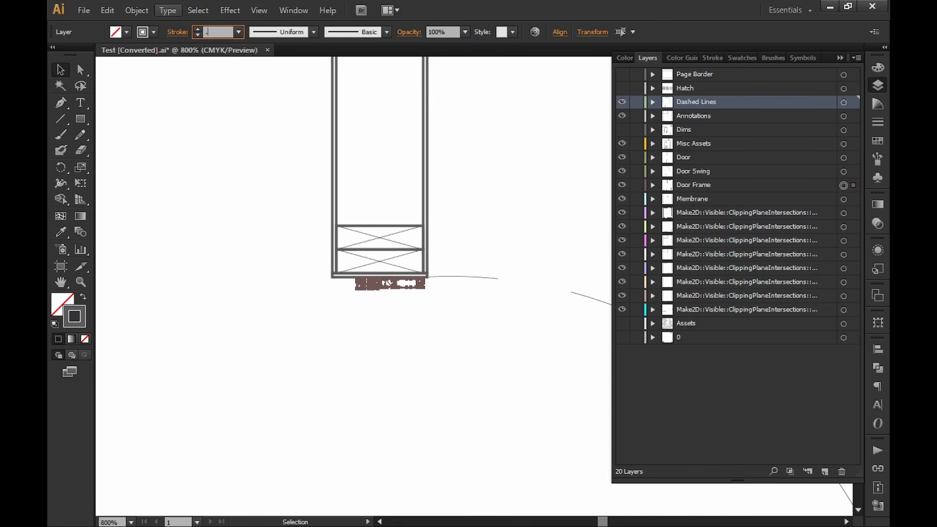
pyautogui.press('Return')
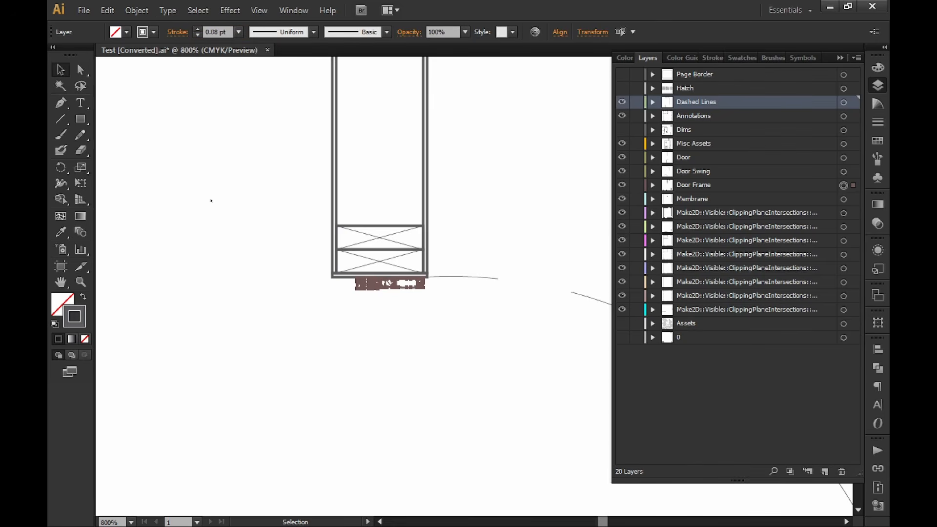
pyautogui.click(211, 200)
# Step: Examine the plan's line weights around the door openings and along the exterior wall assembly
pyautogui.keyDown('alt'); pyautogui.scroll(-6, 230, 241); pyautogui.keyUp('alt')
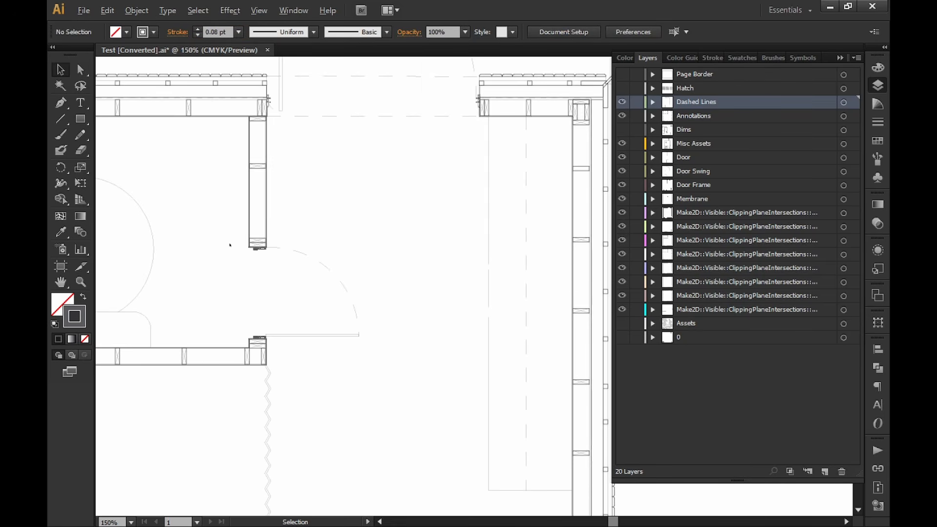
pyautogui.moveTo(246, 249)
pyautogui.mouseDown()
pyautogui.moveTo(396, 246)
pyautogui.moveTo(427, 275)
pyautogui.moveTo(411, 294)
pyautogui.moveTo(332, 287)
pyautogui.mouseUp()
pyautogui.moveTo(354, 452)
pyautogui.mouseDown()
pyautogui.moveTo(402, 318)
pyautogui.moveTo(398, 126)
pyautogui.mouseUp()
pyautogui.moveTo(435, 369); pyautogui.dragTo(468, 252)
pyautogui.keyDown('alt'); pyautogui.scroll(2, 380, 239); pyautogui.keyUp('alt')
pyautogui.keyDown('alt'); pyautogui.scroll(-1, 379, 239); pyautogui.keyUp('alt')
pyautogui.moveTo(359, 272); pyautogui.dragTo(441, 267)
pyautogui.moveTo(575, 257); pyautogui.dragTo(401, 327)
pyautogui.moveTo(538, 320); pyautogui.dragTo(308, 279)
pyautogui.moveTo(374, 245)
pyautogui.mouseDown()
pyautogui.moveTo(318, 341)
pyautogui.moveTo(341, 303)
pyautogui.mouseUp()
pyautogui.keyDown('alt'); pyautogui.scroll(8, 342, 317); pyautogui.keyUp('alt')
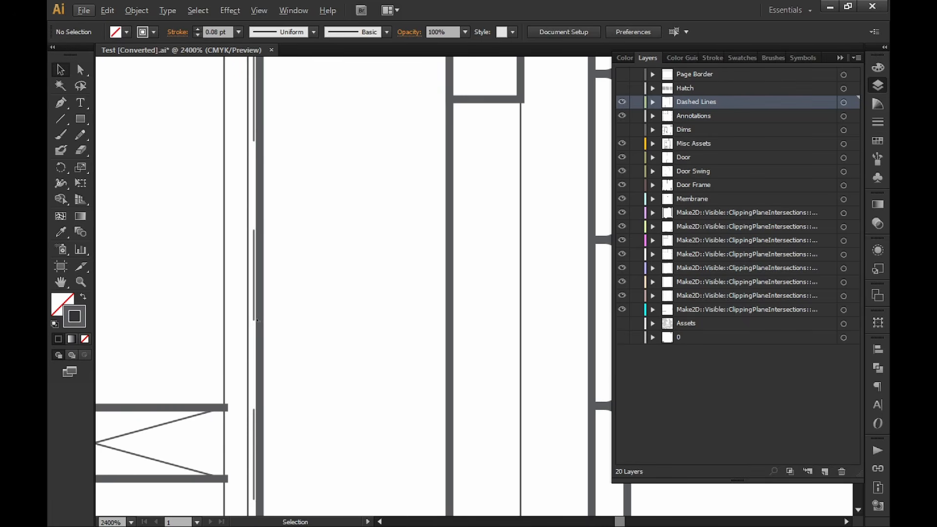
# Step: Select all linework on the Membrane layer, try a 2 pt stroke weight, and settle on 1.5 pt
pyautogui.click(259, 293)
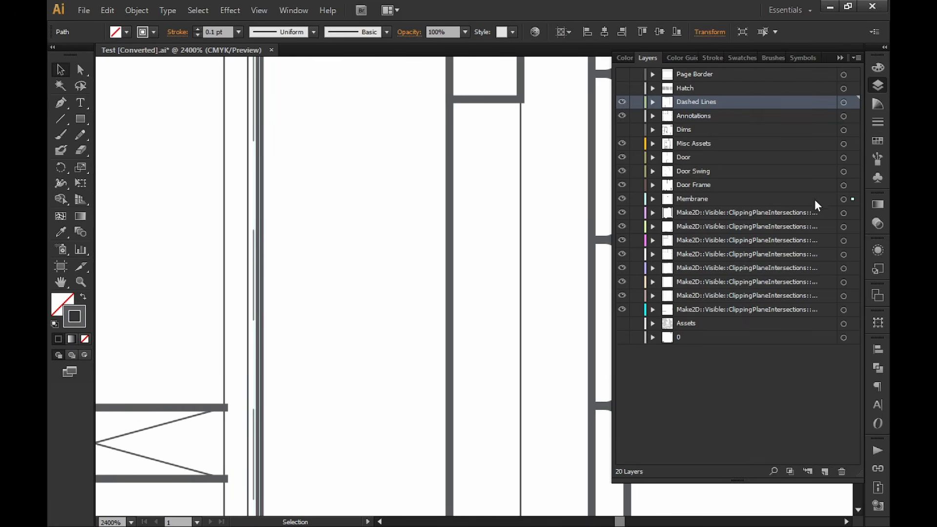
pyautogui.click(843, 199)
pyautogui.click(214, 32)
pyautogui.write('2')
pyautogui.press('Return')
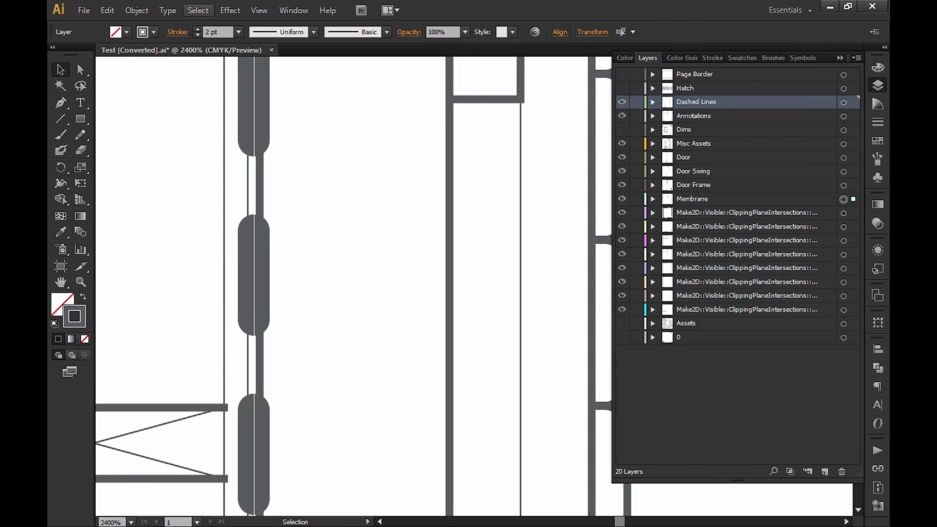
pyautogui.click(214, 31)
pyautogui.write('1.5')
pyautogui.press('Return')
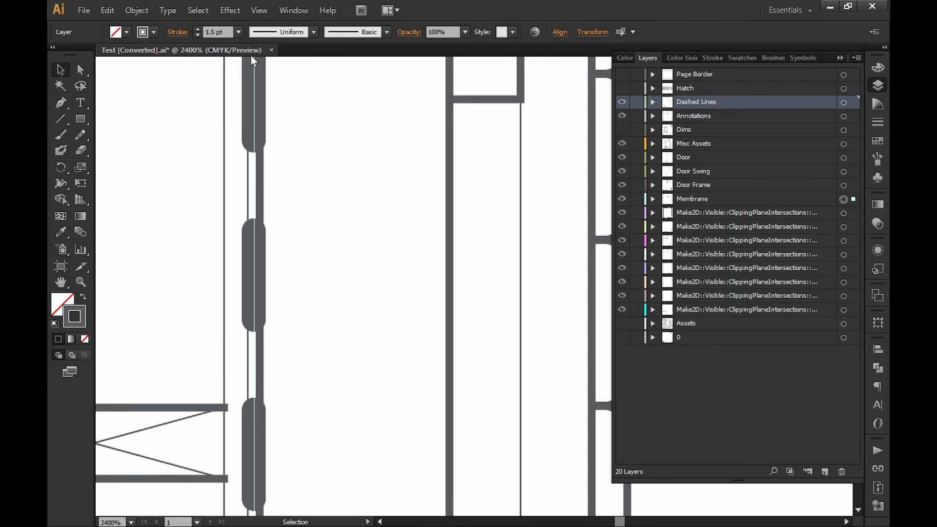
# Step: Give the dashed membrane lines projecting caps and mitre joins, and deselect them
pyautogui.keyDown('alt'); pyautogui.scroll(-3, 336, 305); pyautogui.keyUp('alt')
pyautogui.moveTo(321, 232); pyautogui.dragTo(359, 344)
pyautogui.moveTo(350, 232); pyautogui.dragTo(355, 324)
pyautogui.keyDown('alt'); pyautogui.scroll(-6, 366, 290); pyautogui.keyUp('alt')
pyautogui.moveTo(391, 161); pyautogui.dragTo(459, 363)
pyautogui.moveTo(466, 191); pyautogui.dragTo(496, 247)
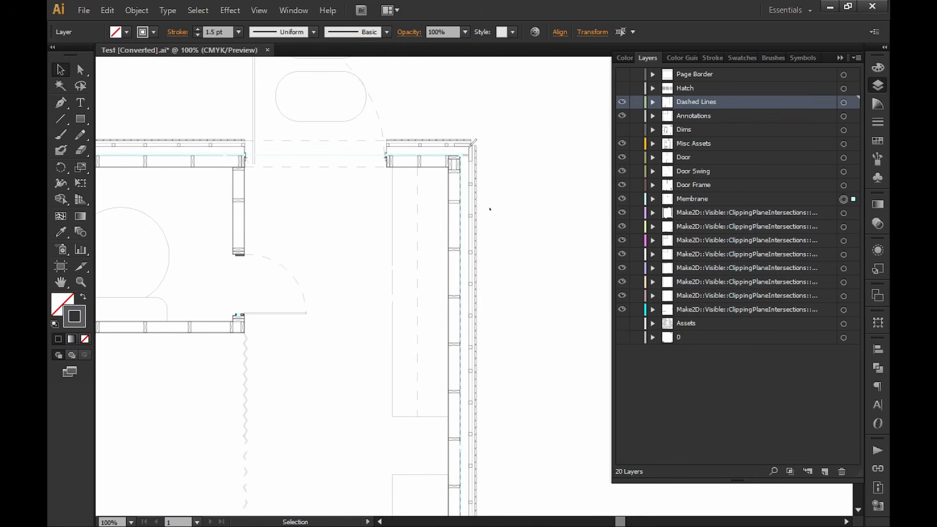
pyautogui.keyDown('alt'); pyautogui.scroll(5, 466, 163); pyautogui.keyUp('alt')
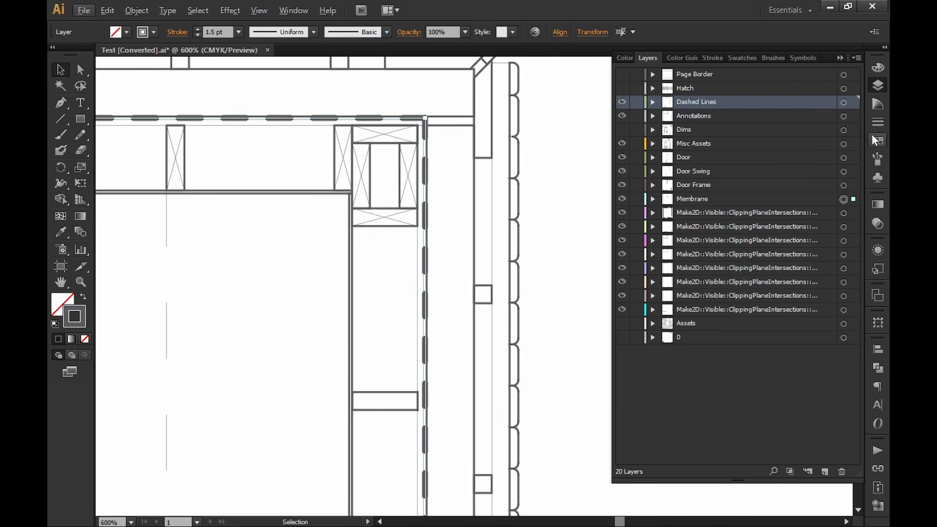
pyautogui.keyDown('alt'); pyautogui.scroll(4, 429, 156); pyautogui.keyUp('alt')
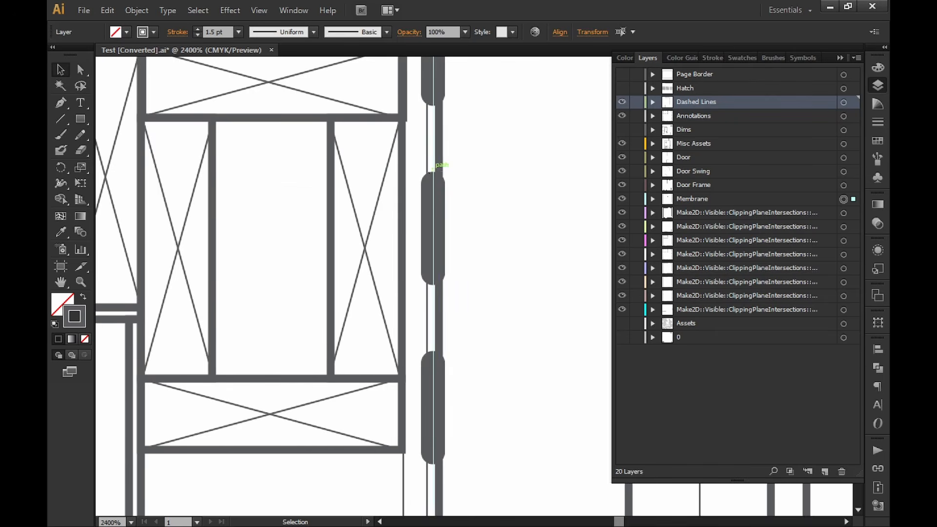
pyautogui.click(877, 122)
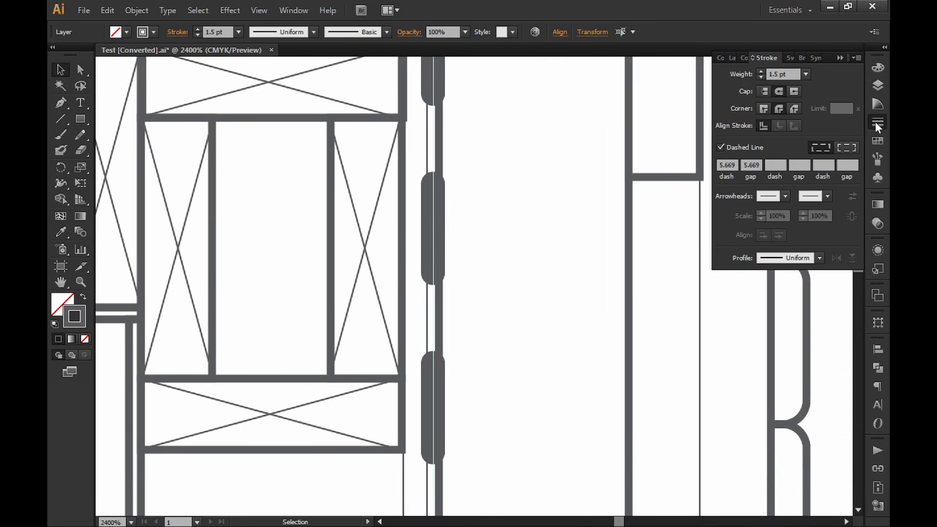
pyautogui.click(791, 93)
pyautogui.click(766, 107)
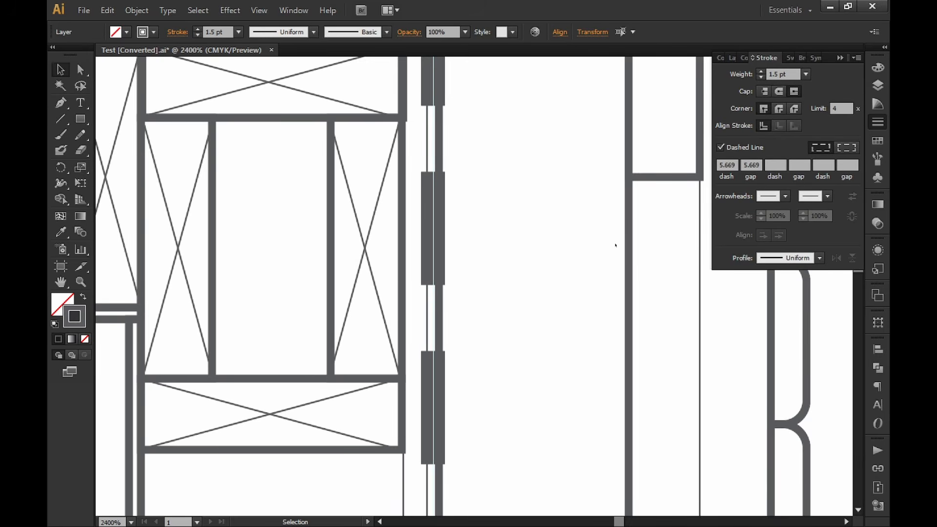
pyautogui.click(529, 273)
# Step: Select all linework on the layer of the thin line running beside the membrane and set its stroke weight to 0.5 pt
pyautogui.keyDown('alt'); pyautogui.scroll(-4, 530, 275); pyautogui.keyUp('alt')
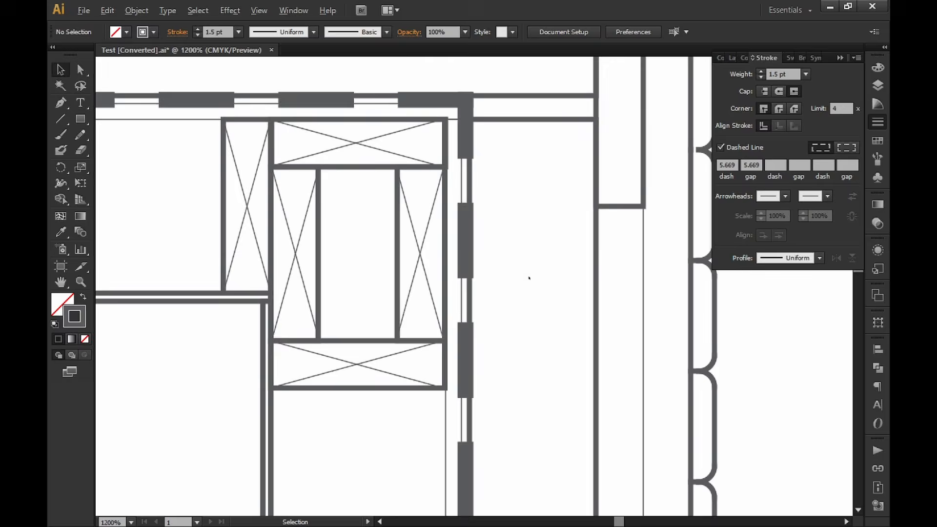
pyautogui.moveTo(503, 448); pyautogui.dragTo(490, 361)
pyautogui.keyDown('alt'); pyautogui.scroll(6, 498, 397); pyautogui.keyUp('alt')
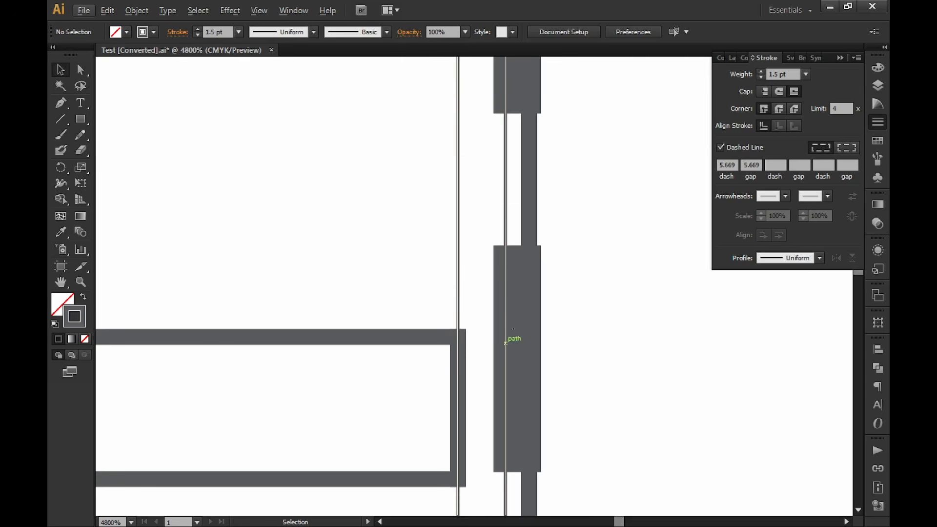
pyautogui.click(505, 191)
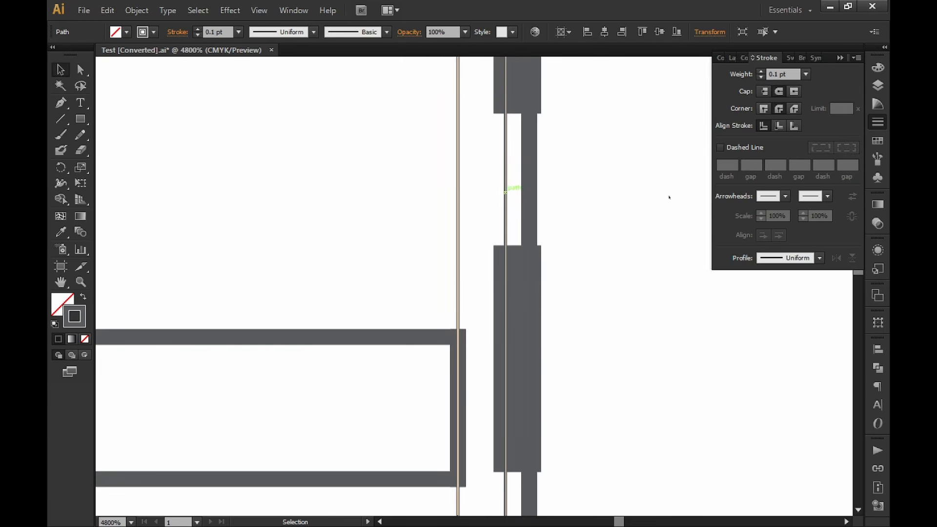
pyautogui.click(879, 87)
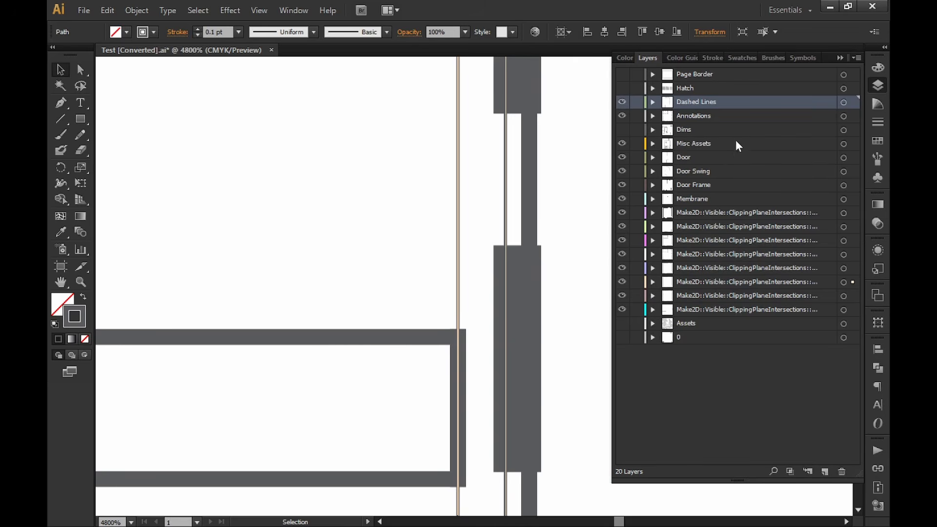
pyautogui.click(844, 282)
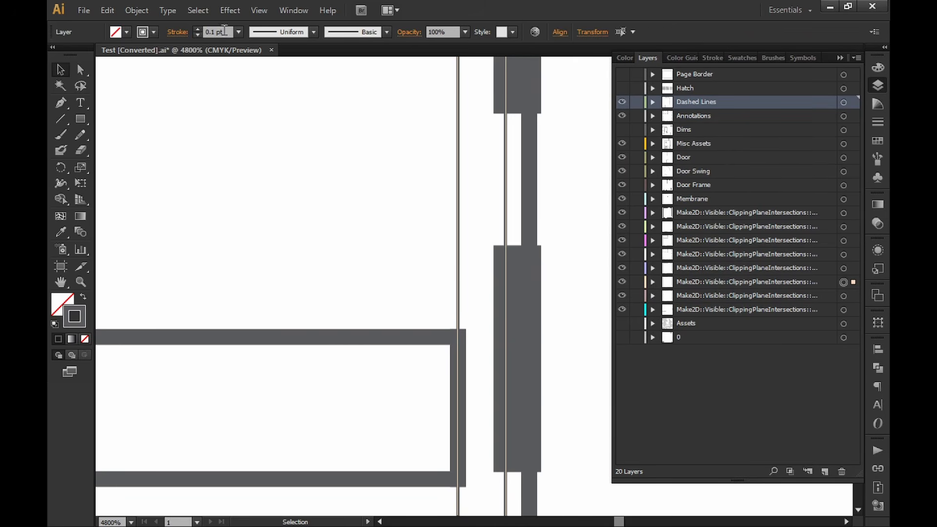
pyautogui.click(217, 31)
pyautogui.write('0.5')
pyautogui.press('Return')
pyautogui.click(299, 228)
# Step: Select all linework sharing the exterior cladding's 0.5 pt stroke weight, set its stroke colour to 100% black, and deselect it
pyautogui.keyDown('alt'); pyautogui.scroll(-7, 302, 228); pyautogui.keyUp('alt')
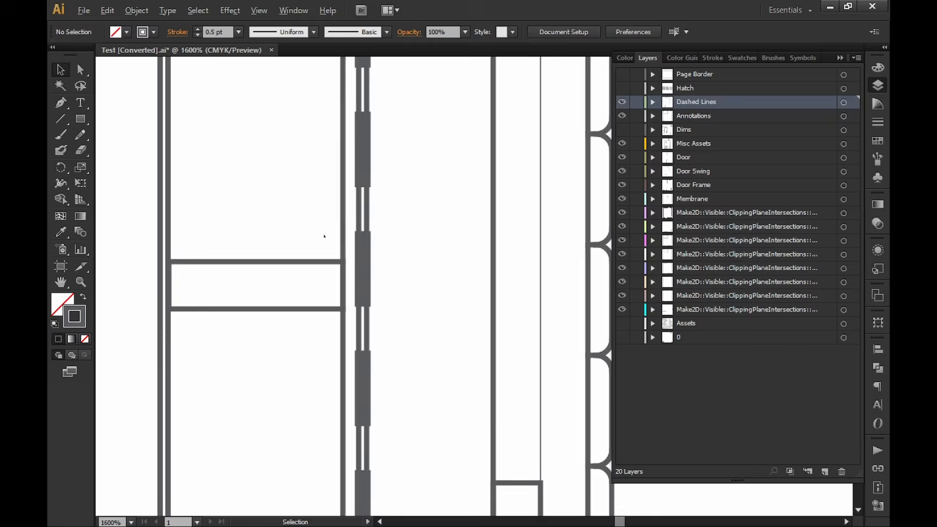
pyautogui.moveTo(333, 224); pyautogui.dragTo(430, 322)
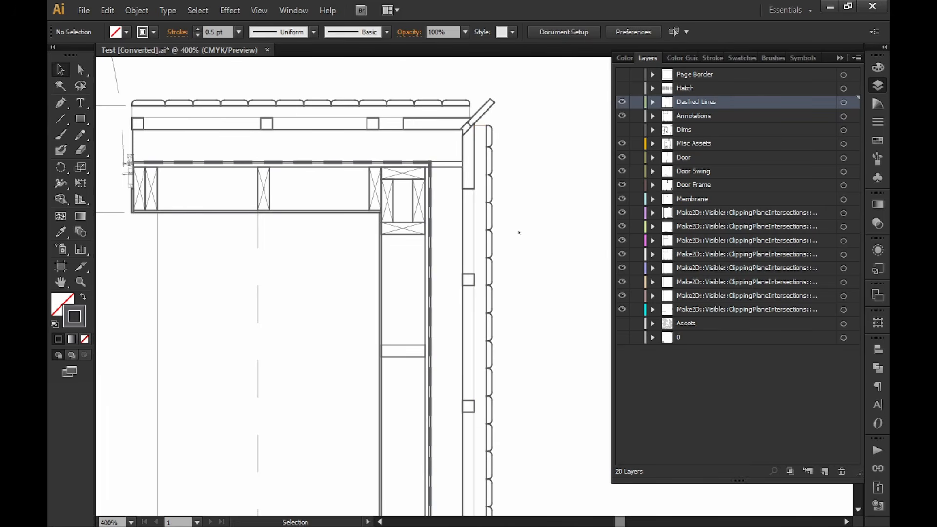
pyautogui.keyDown('alt'); pyautogui.scroll(4, 486, 119); pyautogui.keyUp('alt')
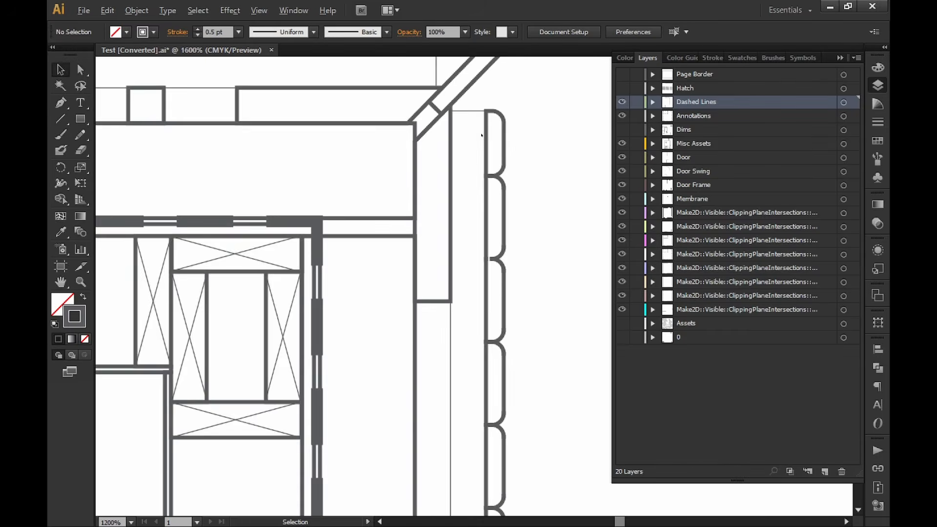
pyautogui.click(509, 191)
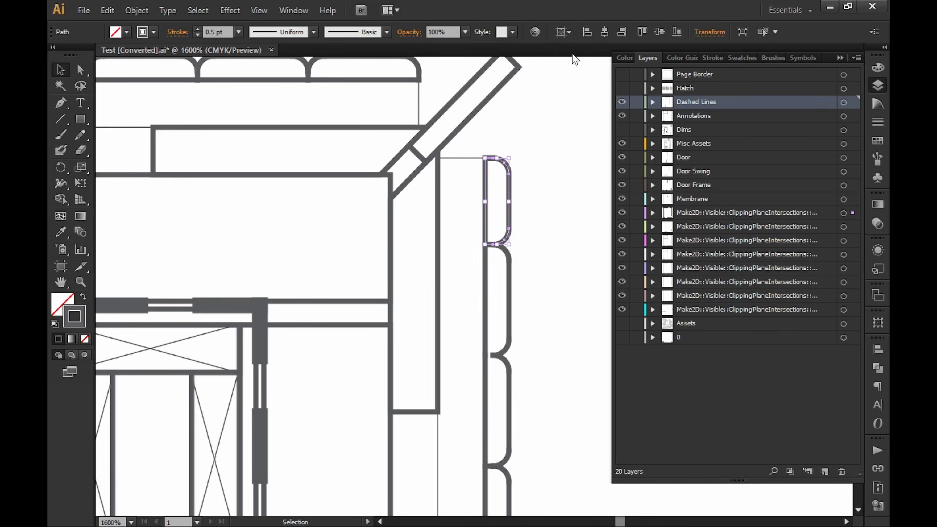
pyautogui.click(776, 32)
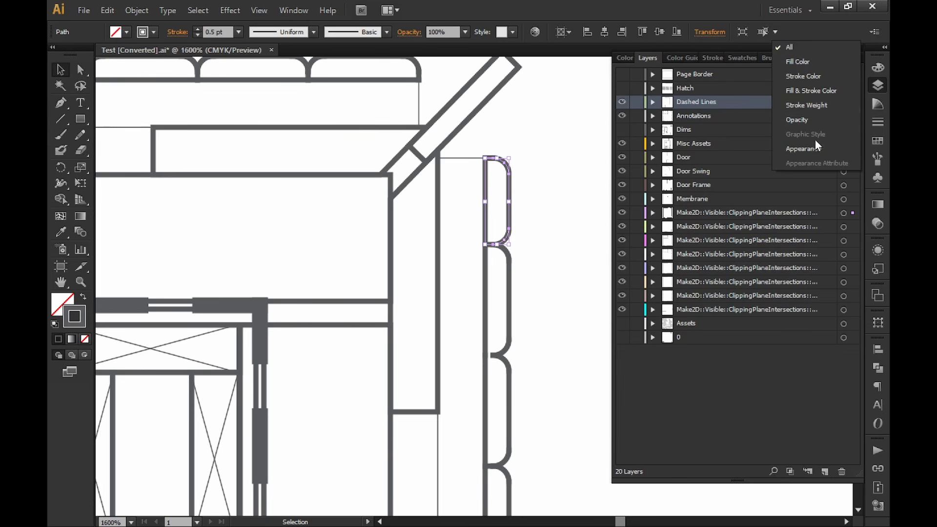
pyautogui.click(807, 105)
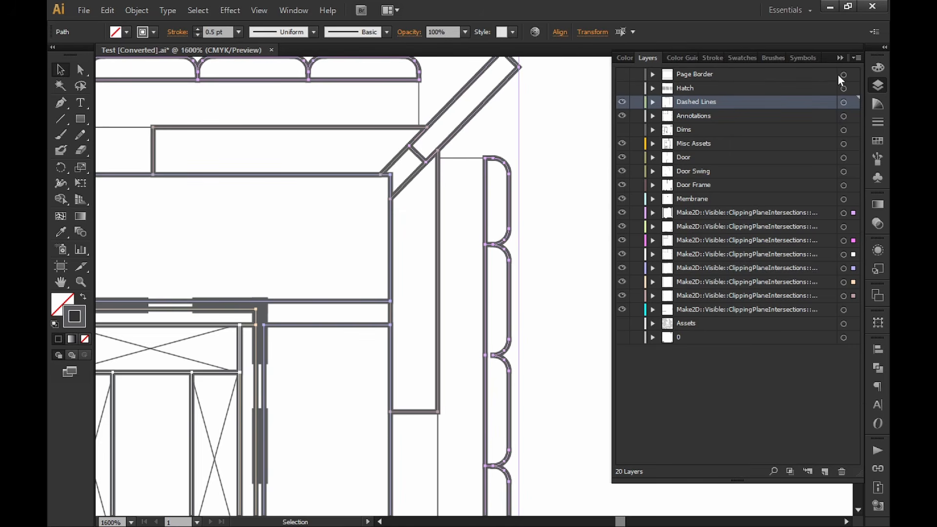
pyautogui.click(881, 73)
pyautogui.click(741, 125)
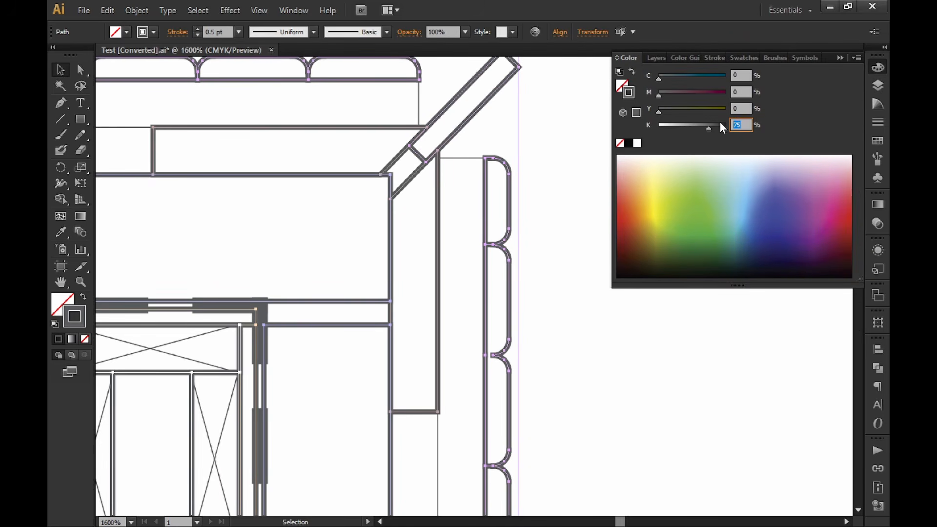
pyautogui.write('100')
pyautogui.press('Return')
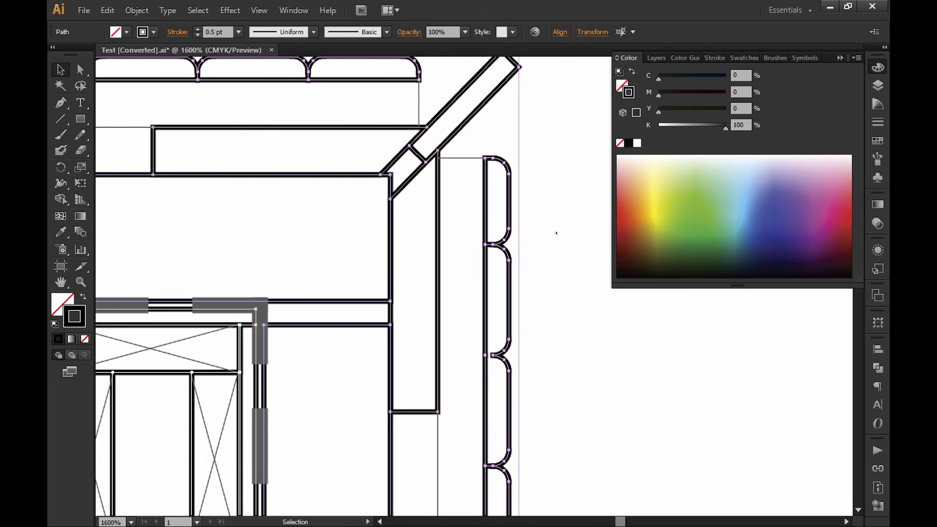
pyautogui.click(606, 360)
# Step: Set the stroke colour of the vertical dashed membrane line in the side wall to 100% black and deselect it
pyautogui.keyDown('alt'); pyautogui.scroll(-7, 586, 327); pyautogui.keyUp('alt')
pyautogui.moveTo(554, 356); pyautogui.dragTo(546, 242)
pyautogui.keyDown('alt'); pyautogui.scroll(2, 544, 202); pyautogui.keyUp('alt')
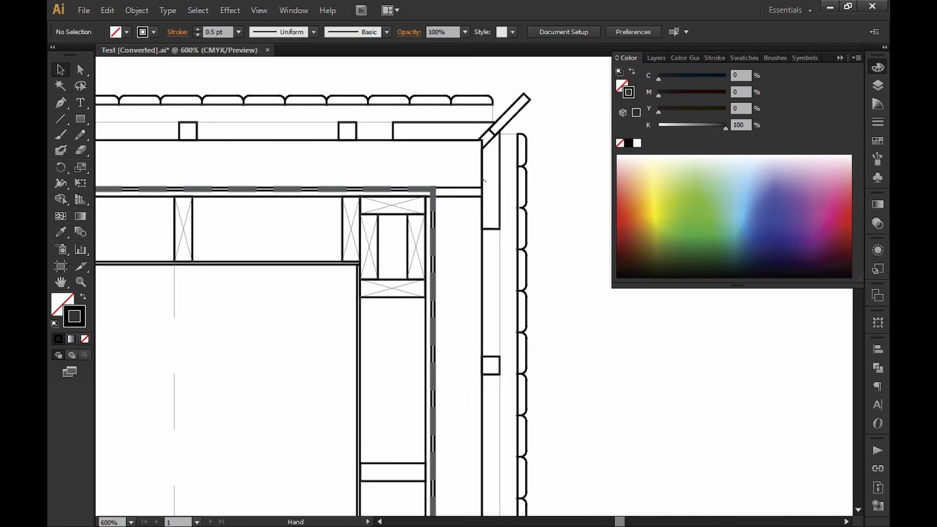
pyautogui.click(433, 286)
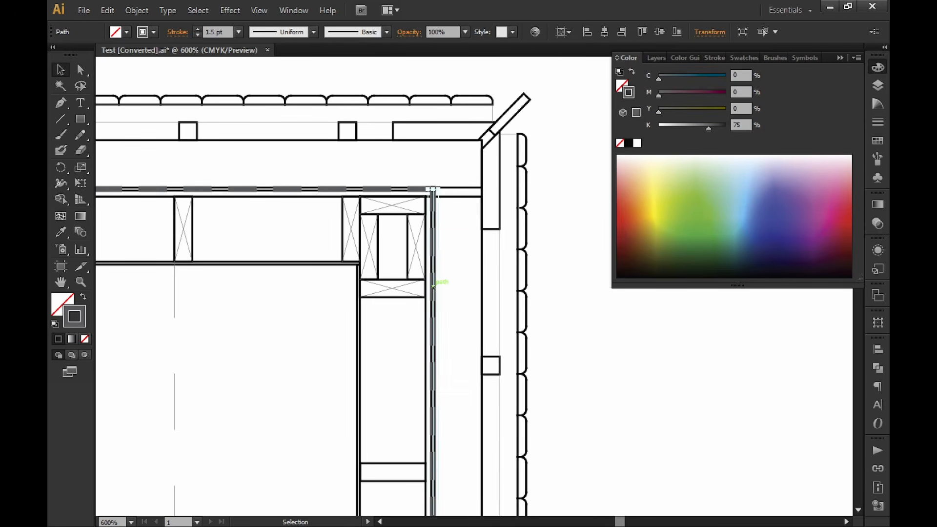
pyautogui.click(736, 128)
pyautogui.write('100')
pyautogui.press('Return')
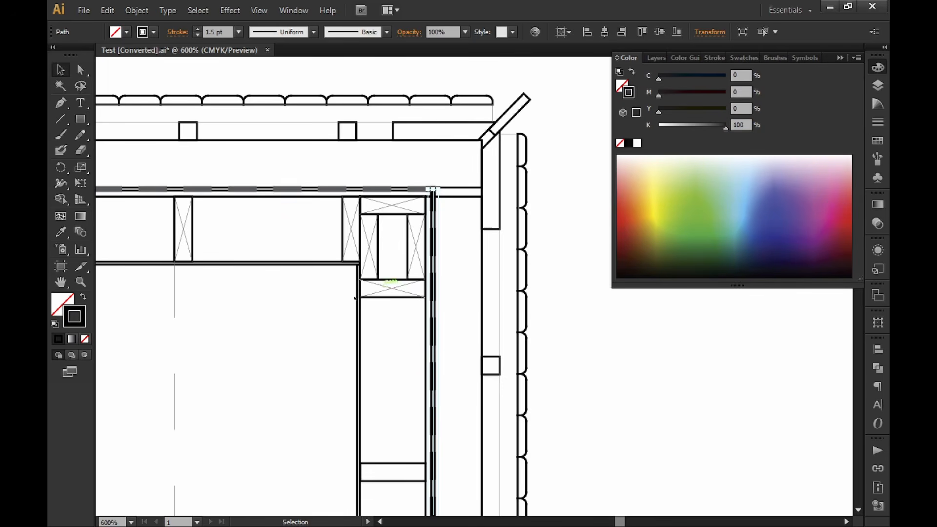
pyautogui.click(286, 333)
# Step: Select all linework on the Membrane layer, make its stroke colour black, and deselect it
pyautogui.keyDown('alt'); pyautogui.scroll(-3, 287, 341); pyautogui.keyUp('alt')
pyautogui.moveTo(341, 275); pyautogui.dragTo(397, 261)
pyautogui.keyDown('alt'); pyautogui.scroll(6, 397, 261); pyautogui.keyUp('alt')
pyautogui.moveTo(360, 355); pyautogui.dragTo(376, 326)
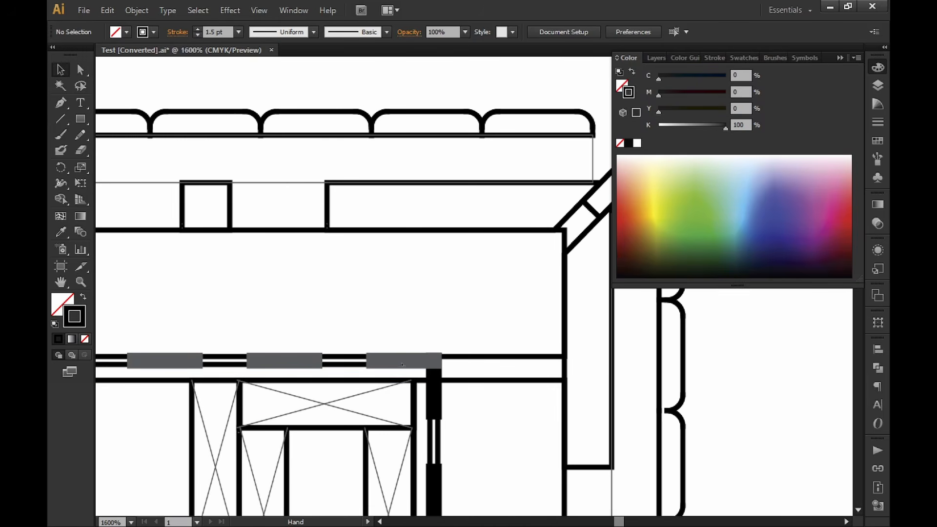
pyautogui.click(404, 362)
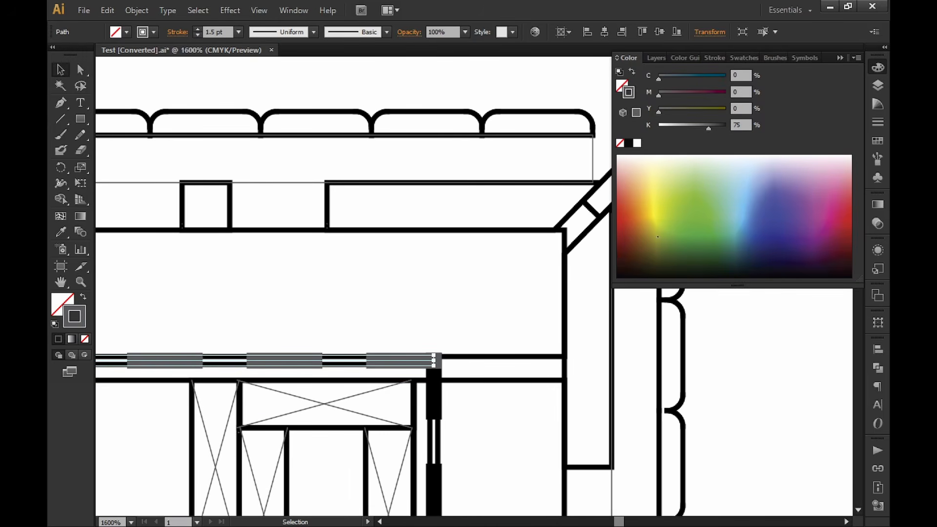
pyautogui.click(878, 86)
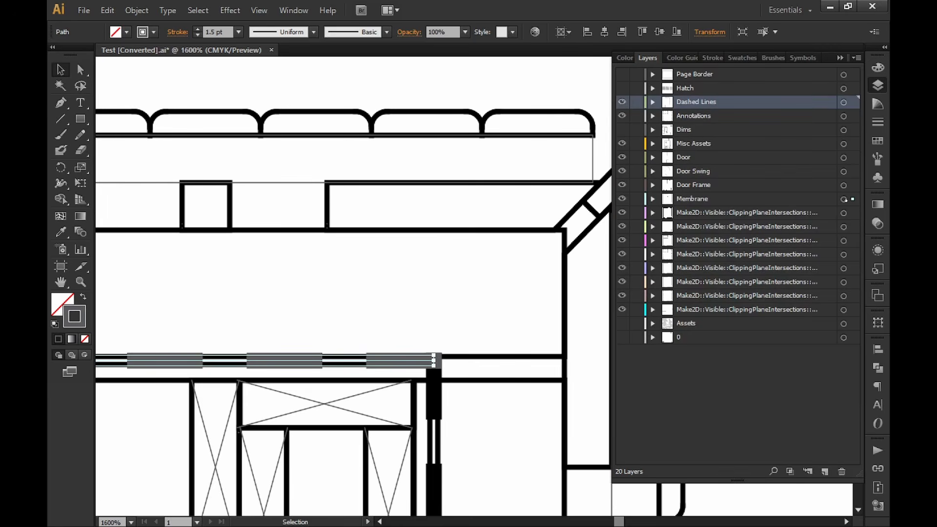
pyautogui.click(844, 102)
pyautogui.click(878, 67)
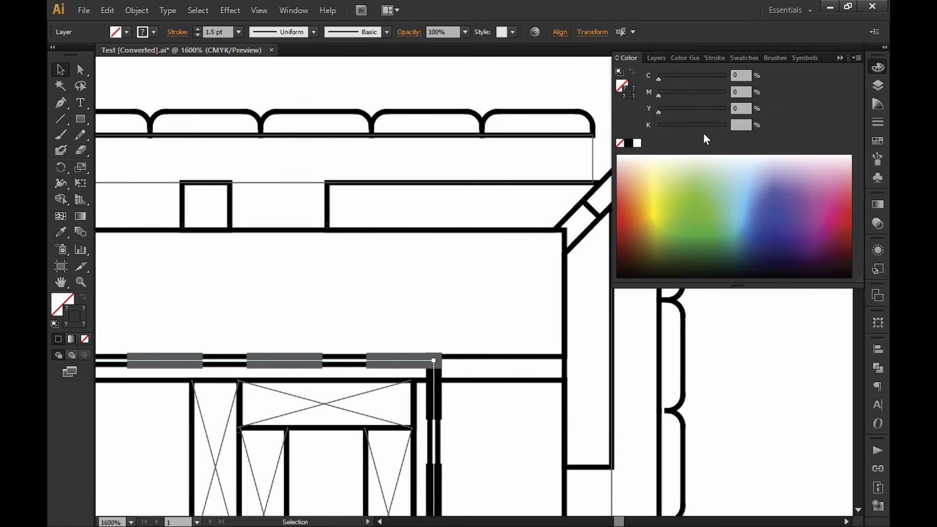
pyautogui.click(629, 143)
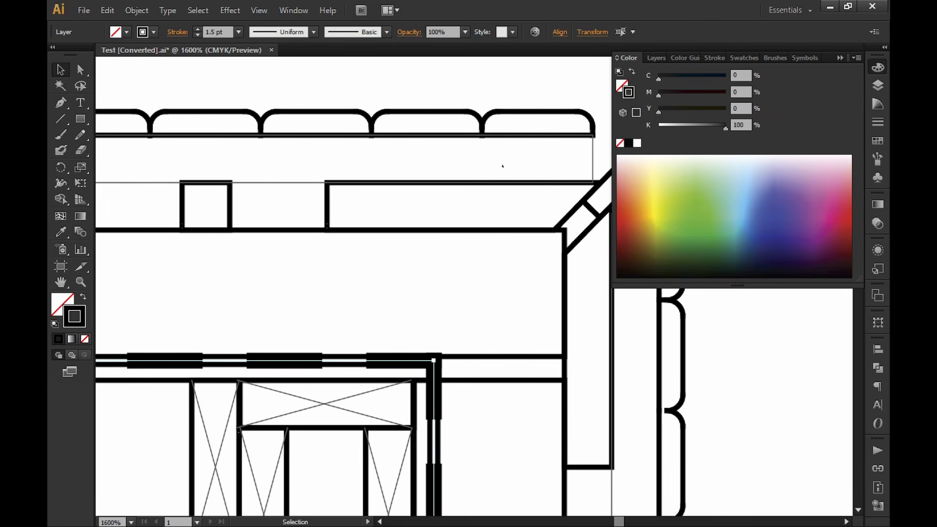
pyautogui.click(384, 265)
# Step: Examine the line weights across the whole plan and around the wide window opening in the lower wall
pyautogui.keyDown('alt'); pyautogui.scroll(-7, 385, 265); pyautogui.keyUp('alt')
pyautogui.keyDown('alt'); pyautogui.scroll(4, 491, 266); pyautogui.keyUp('alt')
pyautogui.keyDown('alt'); pyautogui.scroll(-4, 468, 267); pyautogui.keyUp('alt')
pyautogui.press('space')
pyautogui.moveTo(347, 362)
pyautogui.mouseDown()
pyautogui.moveTo(472, 288)
pyautogui.moveTo(620, 288)
pyautogui.mouseUp()
pyautogui.moveTo(337, 230); pyautogui.dragTo(463, 311)
pyautogui.moveTo(274, 239); pyautogui.dragTo(347, 310)
pyautogui.moveTo(275, 156)
pyautogui.mouseDown()
pyautogui.moveTo(261, 299)
pyautogui.moveTo(233, 243)
pyautogui.moveTo(238, 210)
pyautogui.mouseUp()
pyautogui.keyDown('alt'); pyautogui.scroll(-3, 350, 276); pyautogui.keyUp('alt')
pyautogui.press('space')
pyautogui.moveTo(443, 313); pyautogui.dragTo(430, 251)
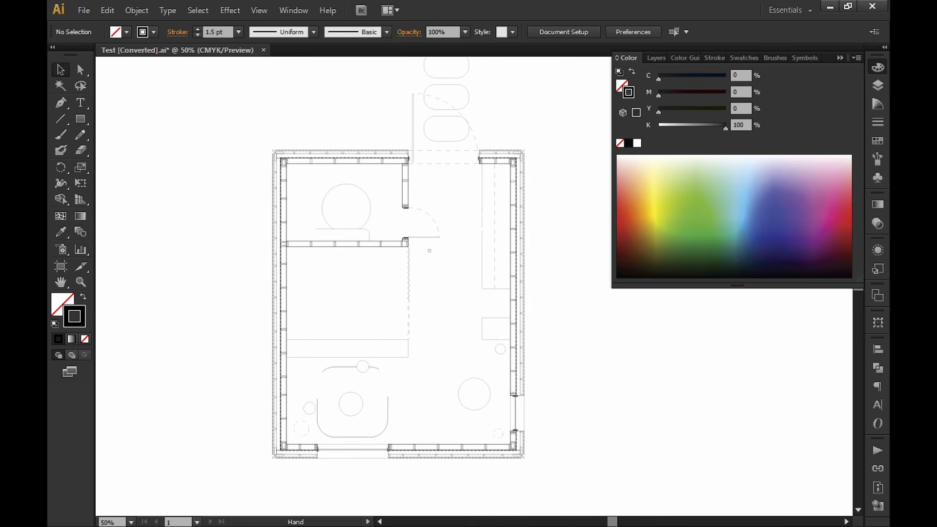
pyautogui.keyDown('alt'); pyautogui.scroll(1, 452, 387); pyautogui.keyUp('alt')
pyautogui.keyDown('alt'); pyautogui.scroll(-1, 428, 401); pyautogui.keyUp('alt')
pyautogui.press('space')
pyautogui.moveTo(426, 406); pyautogui.dragTo(438, 333)
pyautogui.keyDown('alt'); pyautogui.scroll(1, 401, 392); pyautogui.keyUp('alt')
pyautogui.keyDown('alt'); pyautogui.scroll(4, 401, 393); pyautogui.keyUp('alt')
pyautogui.press('space')
pyautogui.moveTo(408, 292); pyautogui.dragTo(435, 390)
pyautogui.keyDown('alt'); pyautogui.scroll(-1, 463, 264); pyautogui.keyUp('alt')
pyautogui.press('space')
pyautogui.moveTo(429, 336); pyautogui.dragTo(470, 360)
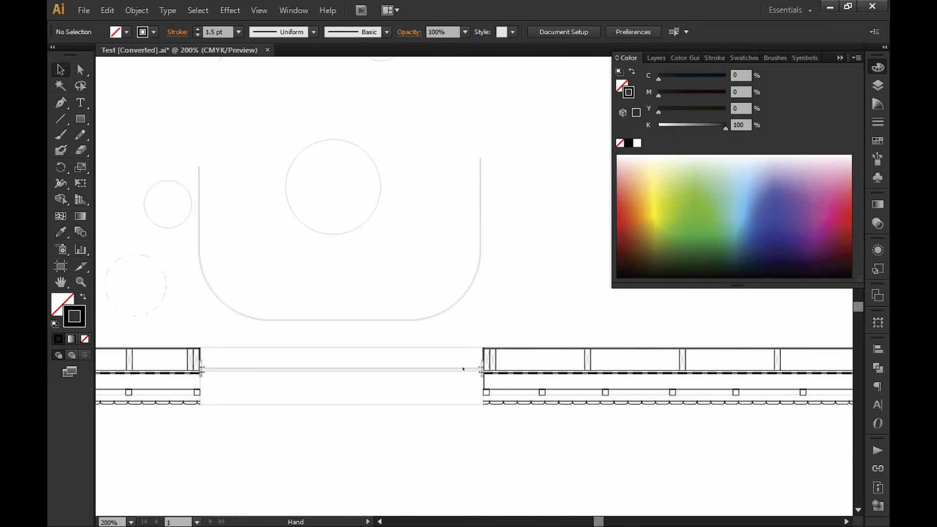
# Step: Select all linework on the window glazing's layer, set its stroke weight to 0.3 pt, and deselect it
pyautogui.click(366, 374)
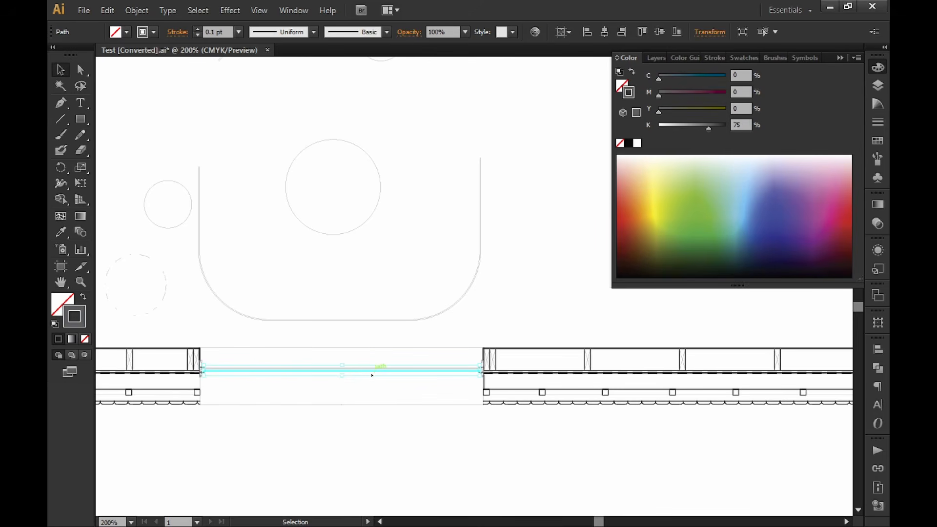
pyautogui.press('space')
pyautogui.moveTo(533, 253); pyautogui.dragTo(444, 301)
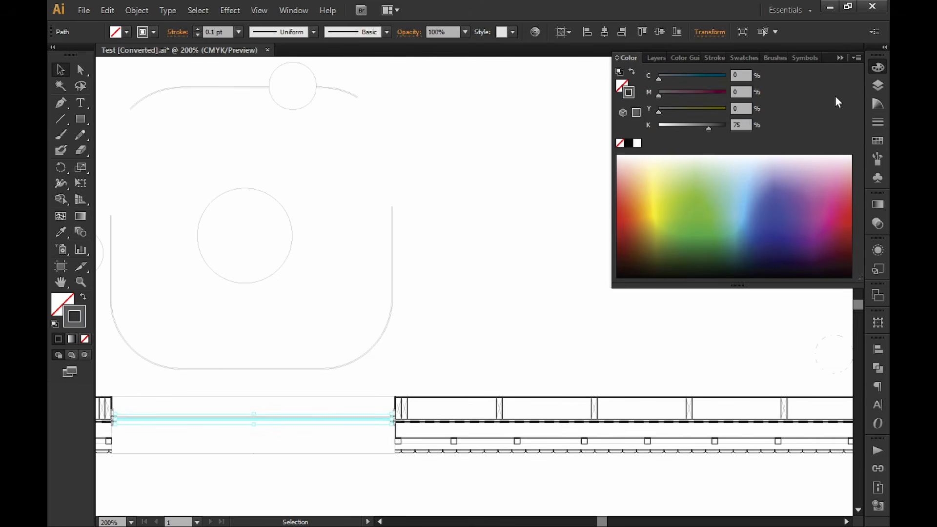
pyautogui.click(878, 124)
pyautogui.click(881, 88)
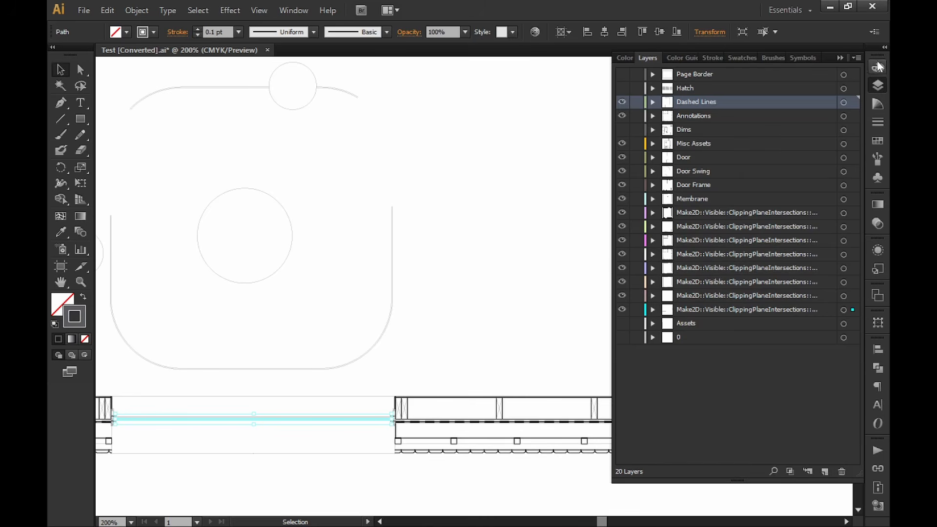
pyautogui.click(844, 310)
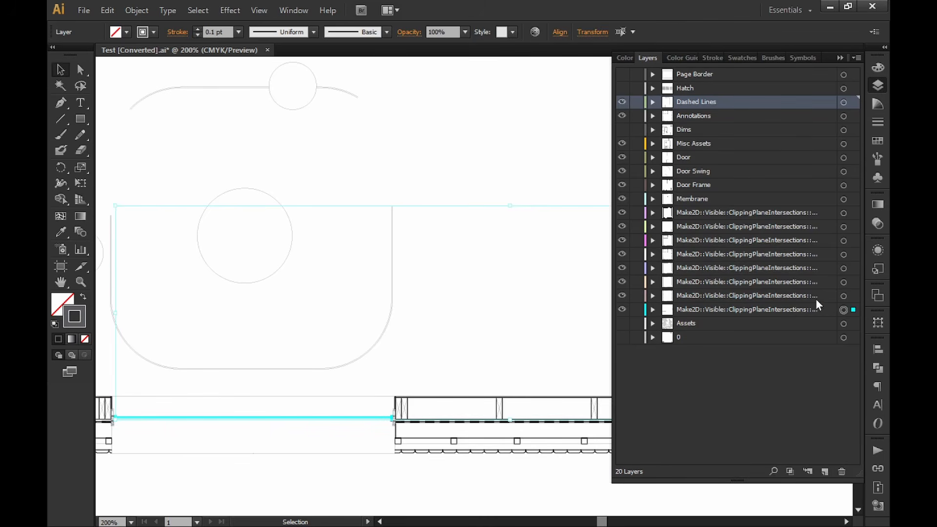
pyautogui.click(211, 32)
pyautogui.write('0.245')
pyautogui.press('Return')
pyautogui.click(218, 32)
pyautogui.write('.3')
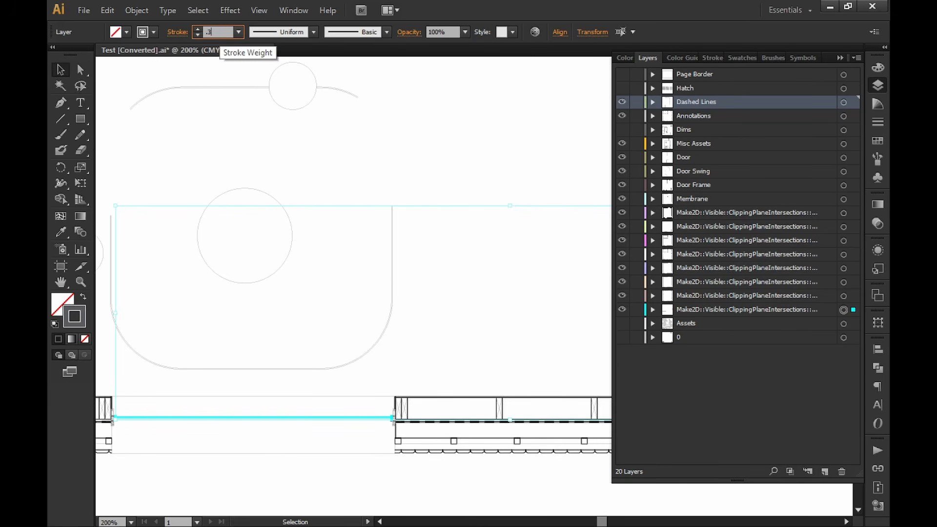
pyautogui.press('Return')
pyautogui.click(565, 293)
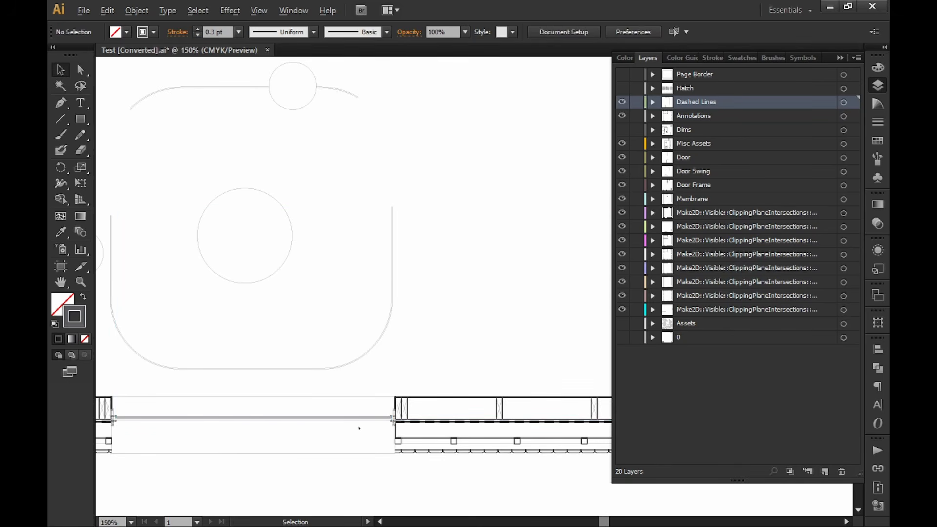
# Step: Select the window glazing layer's linework again, set its stroke colour to 100% black, and deselect it
pyautogui.keyDown('alt'); pyautogui.scroll(5, 367, 420); pyautogui.keyUp('alt')
pyautogui.keyDown('alt'); pyautogui.scroll(-7, 430, 385); pyautogui.keyUp('alt')
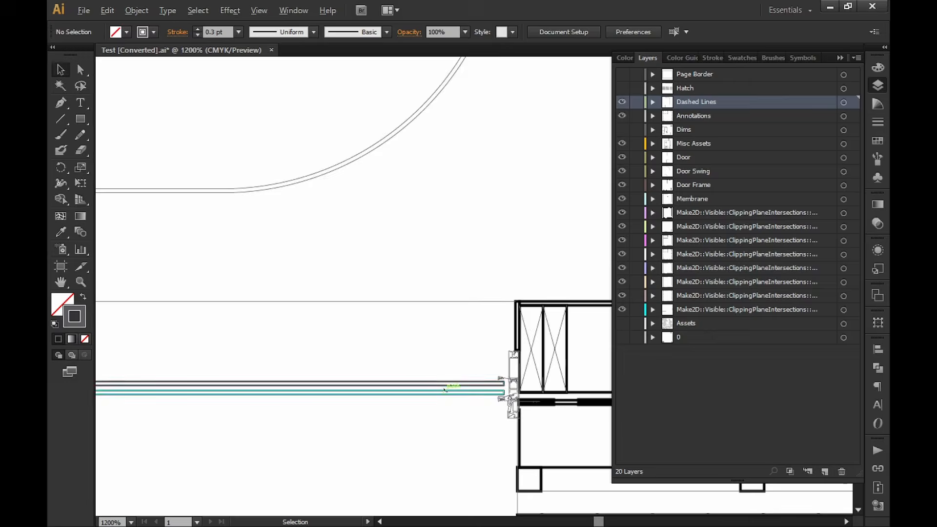
pyautogui.keyDown('alt'); pyautogui.scroll(-2, 414, 385); pyautogui.keyUp('alt')
pyautogui.keyDown('alt'); pyautogui.scroll(9, 430, 393); pyautogui.keyUp('alt')
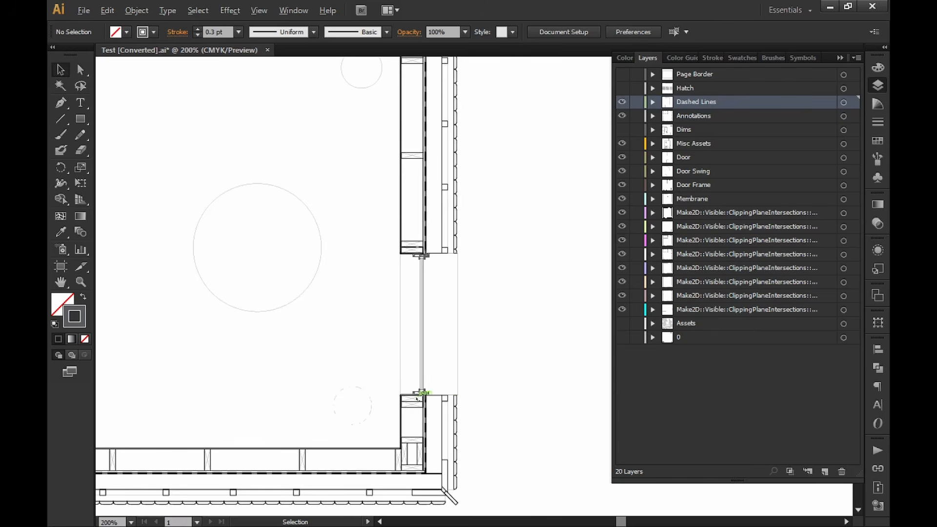
pyautogui.click(416, 356)
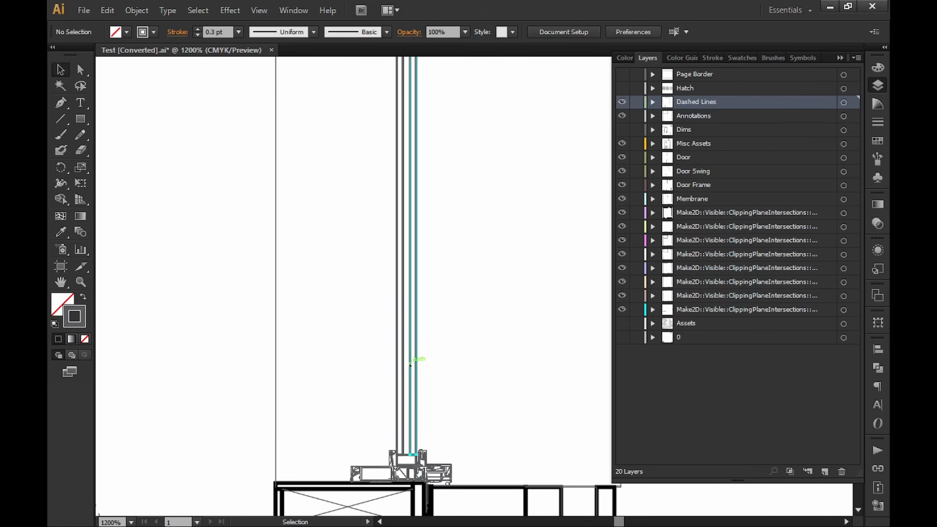
pyautogui.click(844, 310)
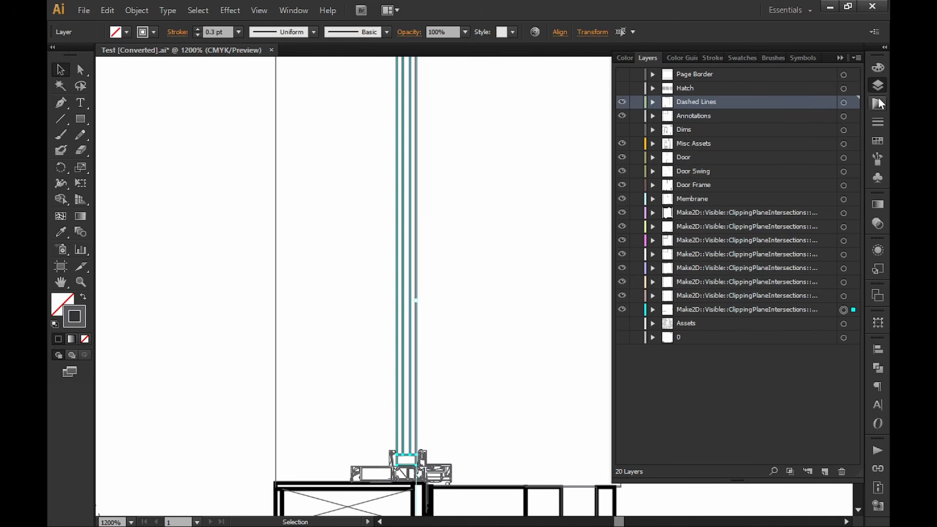
pyautogui.click(878, 68)
pyautogui.moveTo(715, 130); pyautogui.dragTo(730, 128)
pyautogui.click(510, 220)
# Step: Examine the blackened linework at the lower wall corner, across the whole plan and along the exterior wall assembly
pyautogui.keyDown('alt'); pyautogui.scroll(-2, 510, 220); pyautogui.keyUp('alt')
pyautogui.moveTo(517, 221); pyautogui.dragTo(463, 341)
pyautogui.moveTo(464, 442); pyautogui.dragTo(485, 159)
pyautogui.keyDown('alt'); pyautogui.scroll(-2, 371, 291); pyautogui.keyUp('alt')
pyautogui.moveTo(370, 291); pyautogui.dragTo(458, 289)
pyautogui.keyDown('alt'); pyautogui.scroll(3, 427, 393); pyautogui.keyUp('alt')
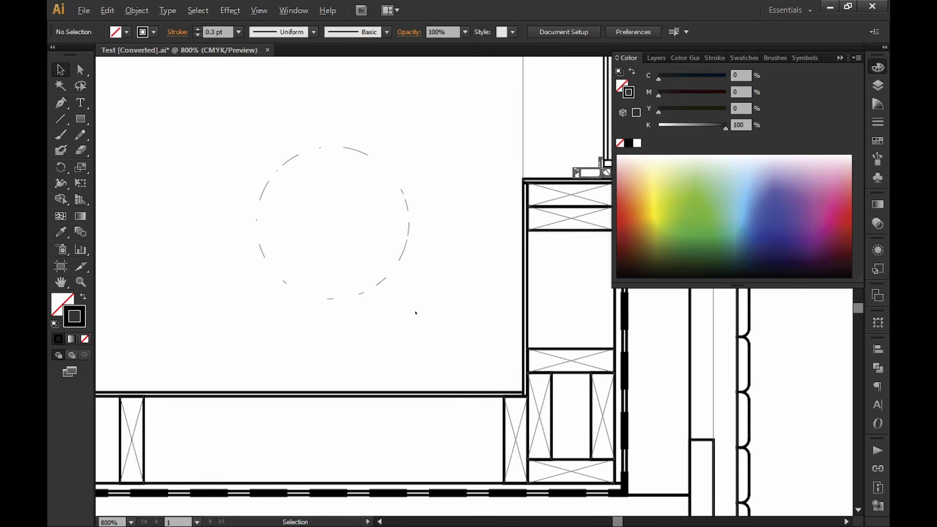
pyautogui.keyDown('alt'); pyautogui.scroll(2, 414, 320); pyautogui.keyUp('alt')
pyautogui.keyDown('alt'); pyautogui.scroll(-6, 414, 321); pyautogui.keyUp('alt')
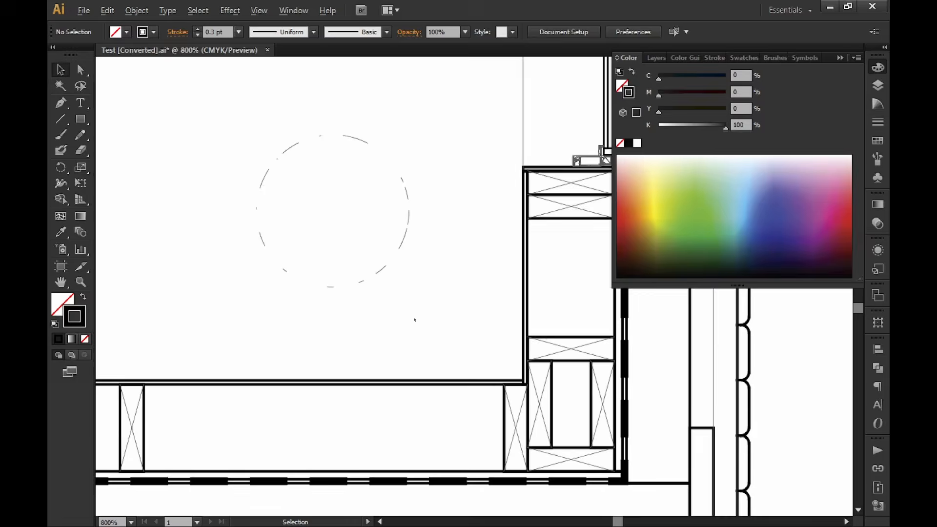
pyautogui.scroll(3, 435, 301)
pyautogui.moveTo(461, 158); pyautogui.dragTo(415, 338)
pyautogui.keyDown('alt'); pyautogui.scroll(-2, 414, 338); pyautogui.keyUp('alt')
pyautogui.moveTo(397, 192); pyautogui.dragTo(374, 293)
pyautogui.keyDown('alt'); pyautogui.scroll(-4, 448, 293); pyautogui.keyUp('alt')
pyautogui.keyDown('alt'); pyautogui.scroll(3, 374, 297); pyautogui.keyUp('alt')
pyautogui.keyDown('alt'); pyautogui.scroll(-1, 444, 224); pyautogui.keyUp('alt')
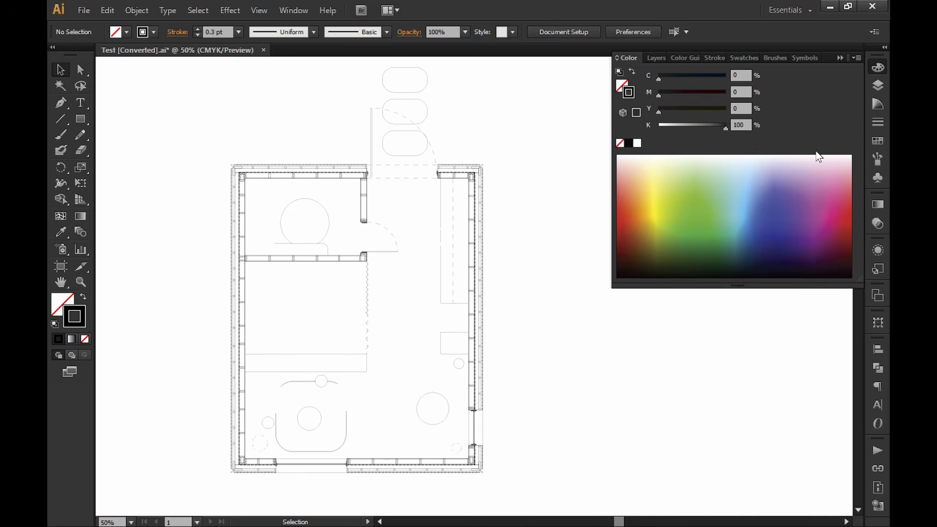
pyautogui.keyDown('alt'); pyautogui.scroll(9, 487, 236); pyautogui.keyUp('alt')
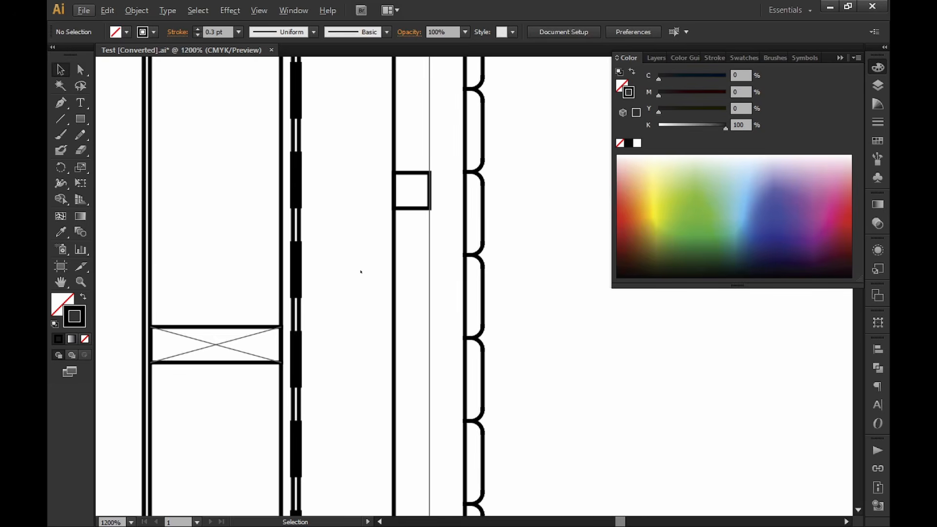
pyautogui.keyDown('alt'); pyautogui.scroll(-6, 334, 313); pyautogui.keyUp('alt')
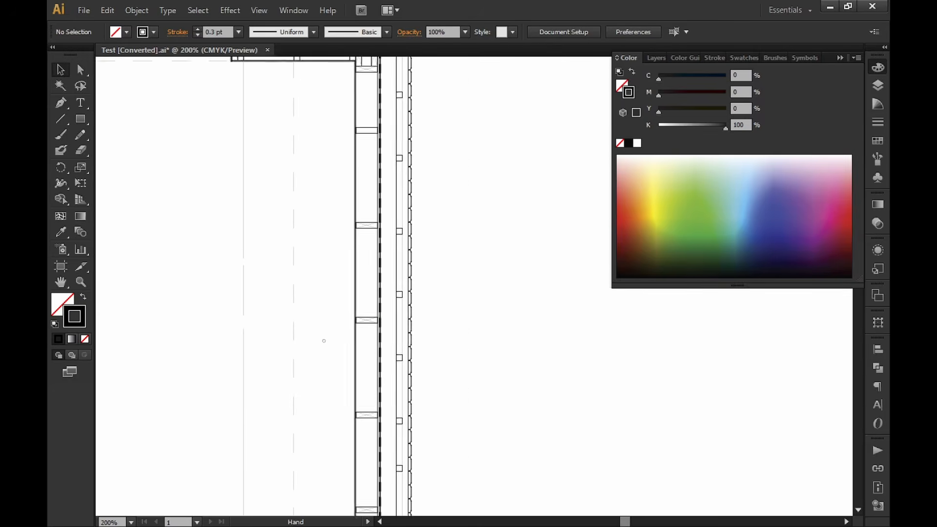
# Step: Make the Assets layer visible in the plan
pyautogui.keyDown('alt'); pyautogui.scroll(-1, 383, 329); pyautogui.keyUp('alt')
pyautogui.moveTo(379, 350); pyautogui.dragTo(427, 158)
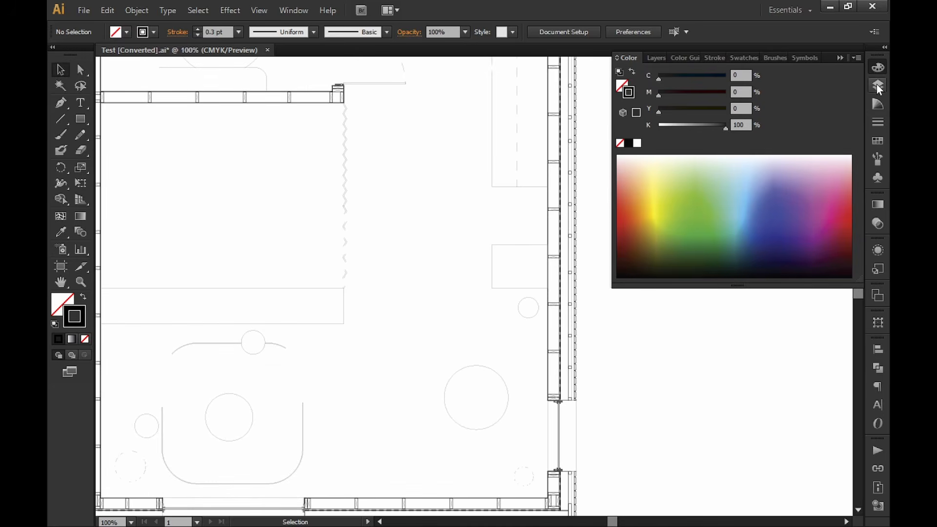
pyautogui.click(877, 86)
pyautogui.click(623, 324)
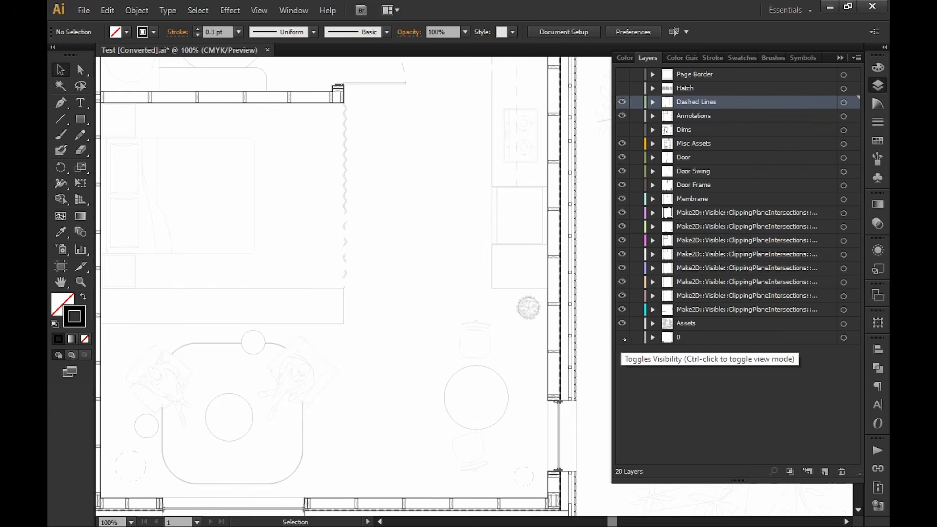
# Step: Make the 0, Dims and Hatch layers visible in the plan
pyautogui.click(623, 338)
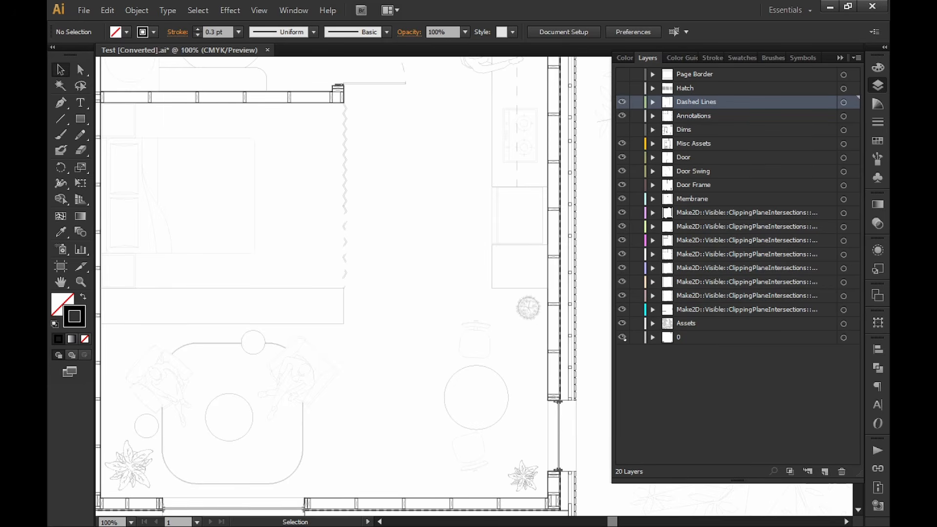
pyautogui.click(622, 130)
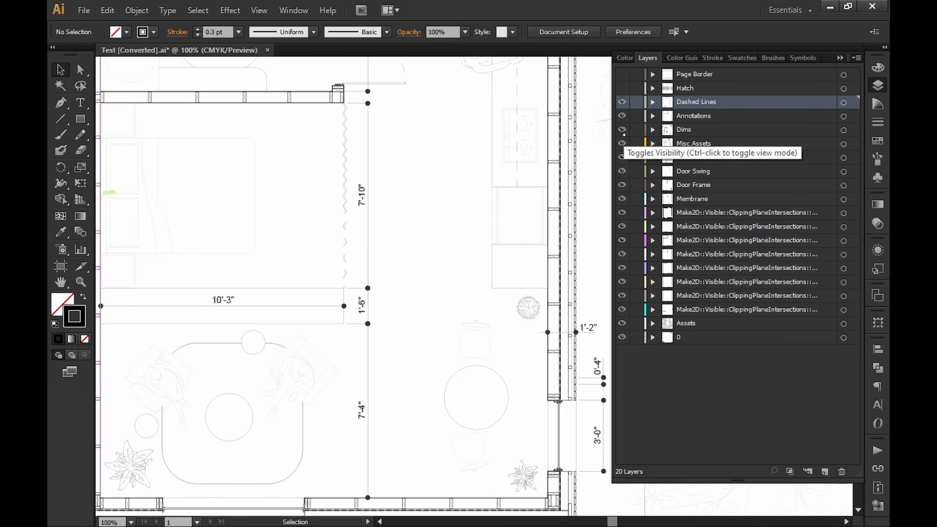
pyautogui.click(623, 88)
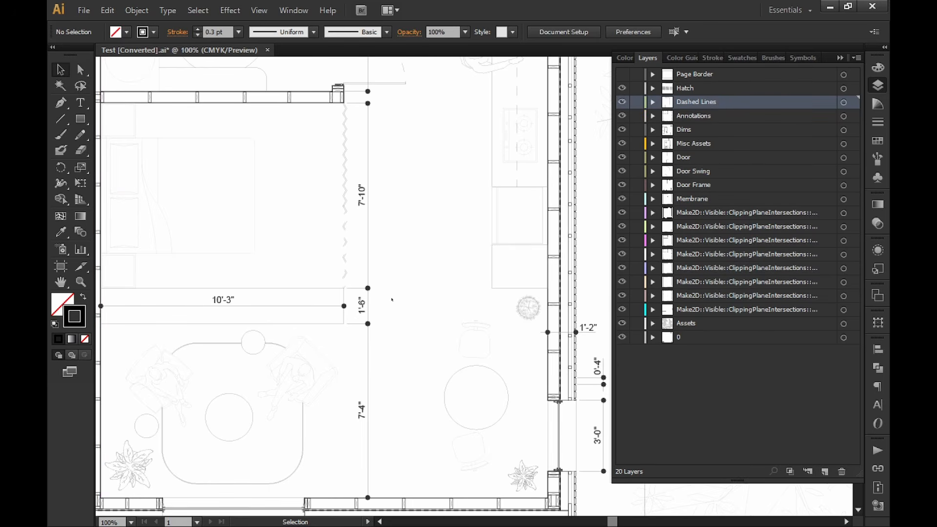
# Step: Examine the dashed lower half of the zigzag curtain line beside the bedroom
pyautogui.keyDown('alt'); pyautogui.scroll(-2, 405, 304); pyautogui.keyUp('alt')
pyautogui.moveTo(424, 264); pyautogui.dragTo(376, 273)
pyautogui.keyDown('alt'); pyautogui.scroll(3, 356, 270); pyautogui.keyUp('alt')
pyautogui.click(371, 318)
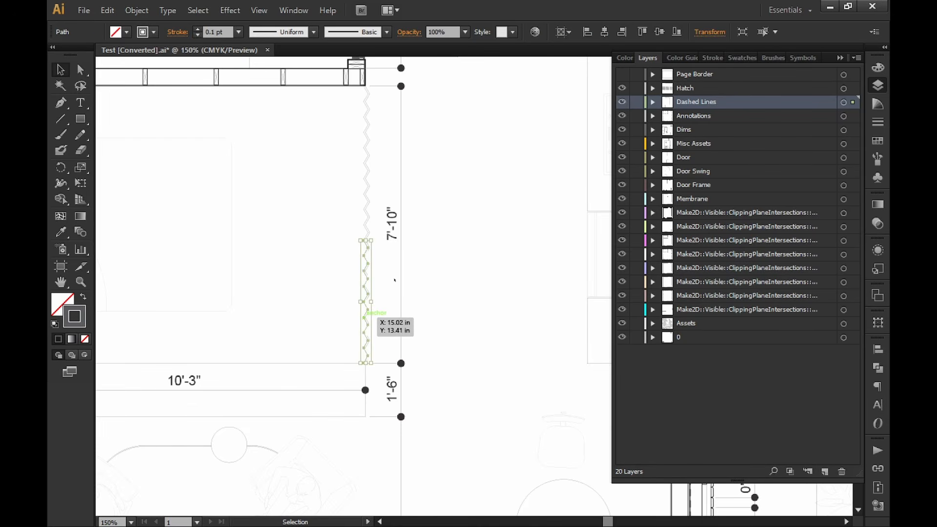
pyautogui.click(389, 268)
pyautogui.keyDown('alt'); pyautogui.scroll(4, 376, 296); pyautogui.keyUp('alt')
pyautogui.keyDown('alt'); pyautogui.scroll(-5, 378, 364); pyautogui.keyUp('alt')
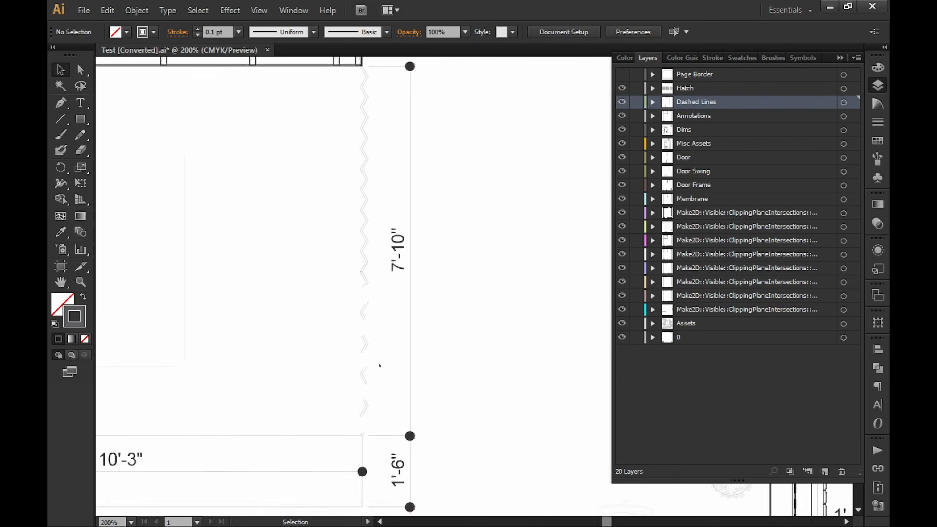
pyautogui.scroll(1, 382, 395)
# Step: Set the dash length of the curtain's lower zigzag lines to 8 pt, clear their gap value, and deselect them
pyautogui.moveTo(383, 410); pyautogui.dragTo(358, 357)
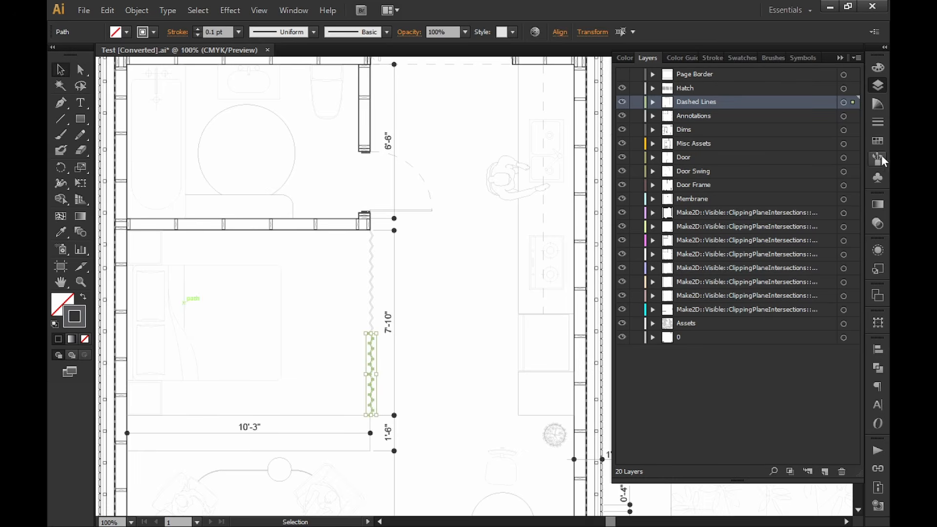
pyautogui.hotkey('ctrl', 'F10')
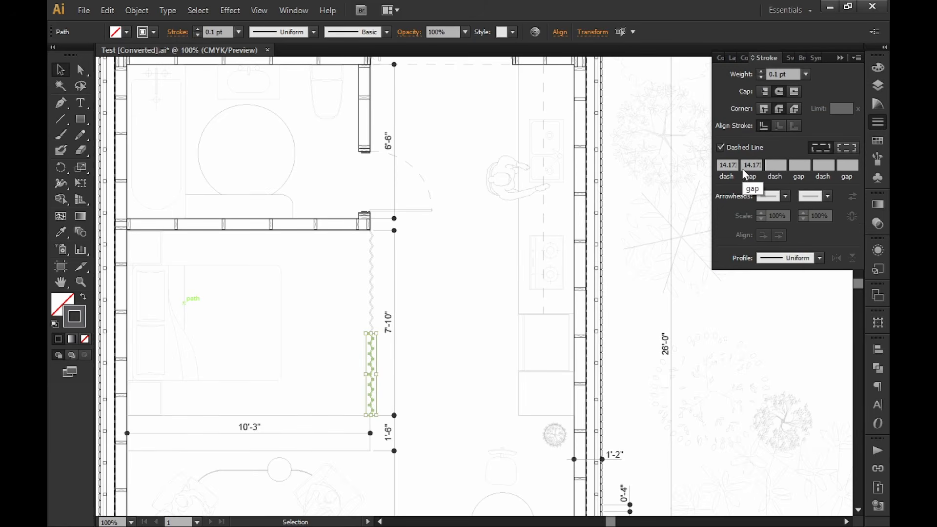
pyautogui.click(751, 164)
pyautogui.press('BackSpace')
pyautogui.hotkey('shift', 'Tab')
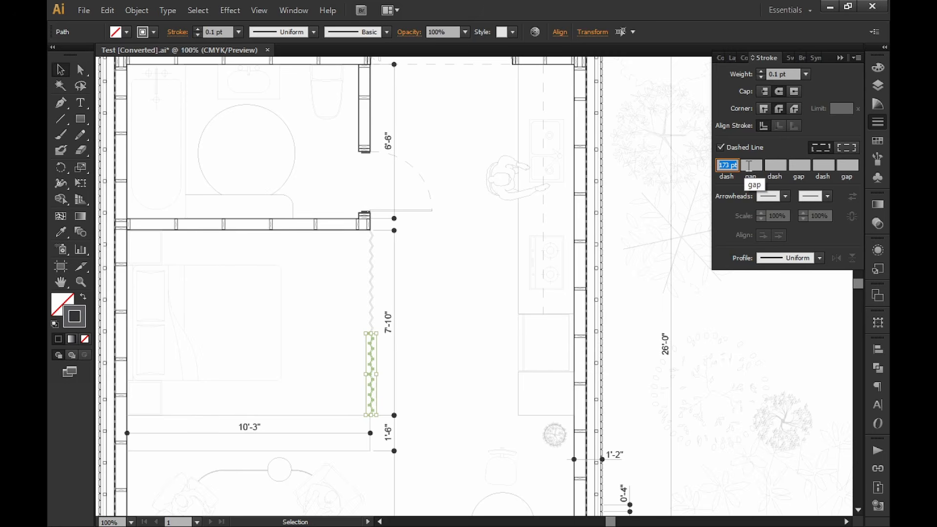
pyautogui.write('8')
pyautogui.press('Return')
pyautogui.click(473, 341)
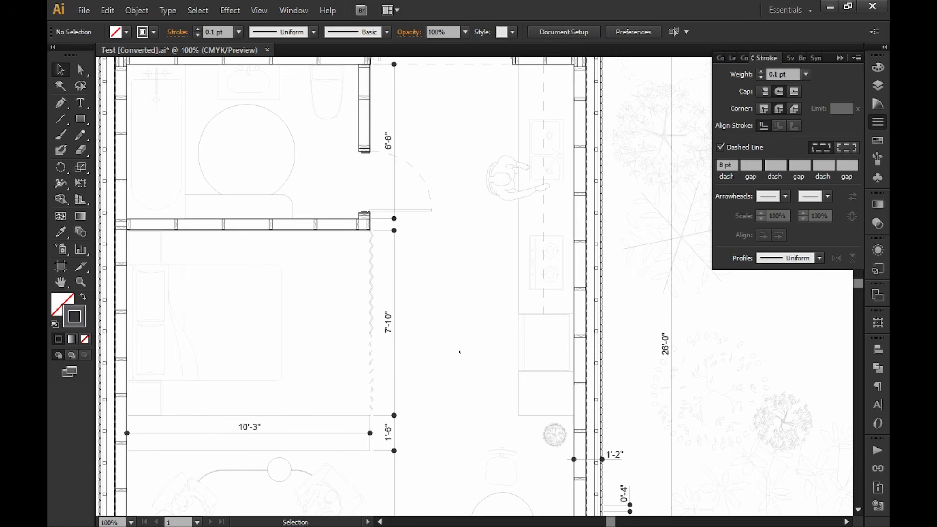
# Step: Shorten the dash length of the curtain's lower zigzag lines to 6 pt and deselect them
pyautogui.keyDown('alt'); pyautogui.scroll(3, 397, 377); pyautogui.keyUp('alt')
pyautogui.moveTo(351, 486); pyautogui.dragTo(270, 268)
pyautogui.moveTo(733, 166); pyautogui.dragTo(711, 167)
pyautogui.write('6')
pyautogui.press('Return')
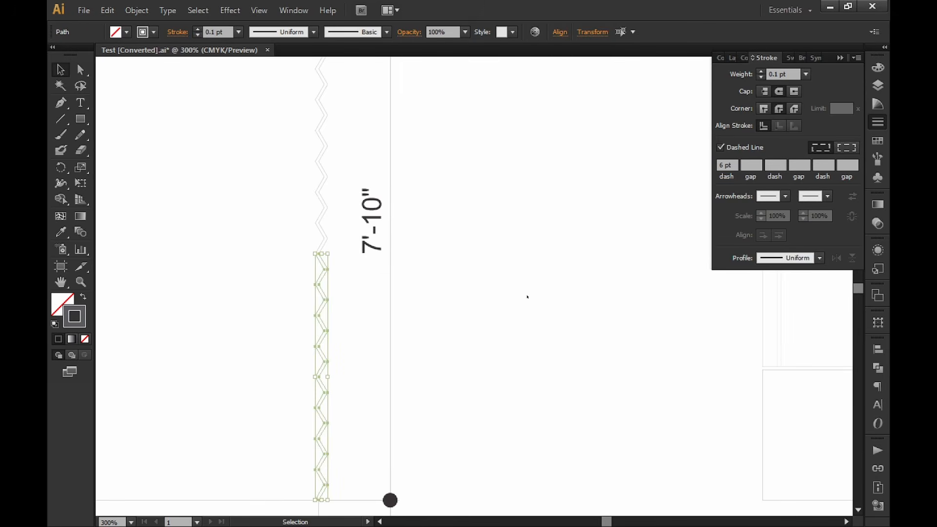
pyautogui.click(528, 296)
# Step: Set the dash length of the curtain's lower zigzag lines to 2 pt and deselect them
pyautogui.moveTo(350, 493); pyautogui.dragTo(264, 259)
pyautogui.moveTo(735, 165); pyautogui.dragTo(703, 163)
pyautogui.write('2')
pyautogui.press('Return')
pyautogui.click(526, 266)
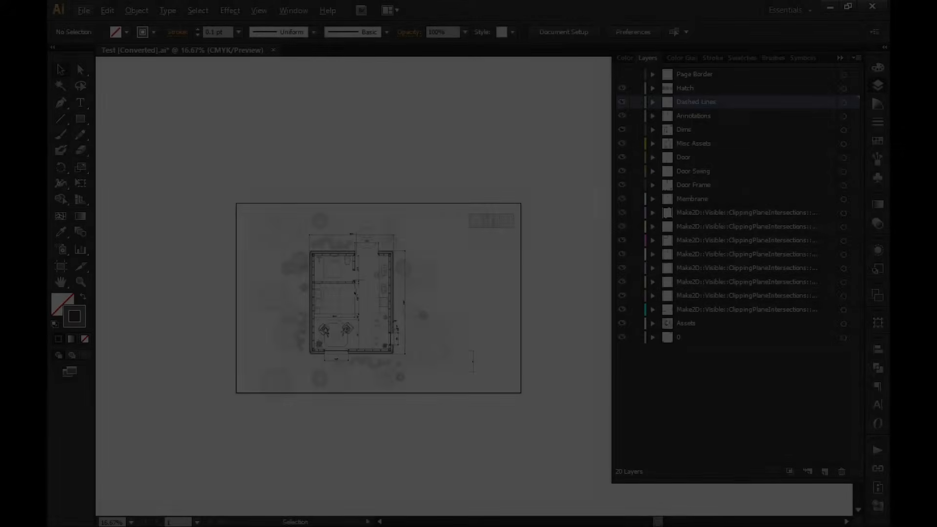
# Step: Review the complete plan on the sheet, checking the line weights, dimensions, furniture, planting and hatch samples
pyautogui.moveTo(355, 293); pyautogui.dragTo(400, 340)
pyautogui.keyDown('alt'); pyautogui.scroll(3, 392, 317); pyautogui.keyUp('alt')
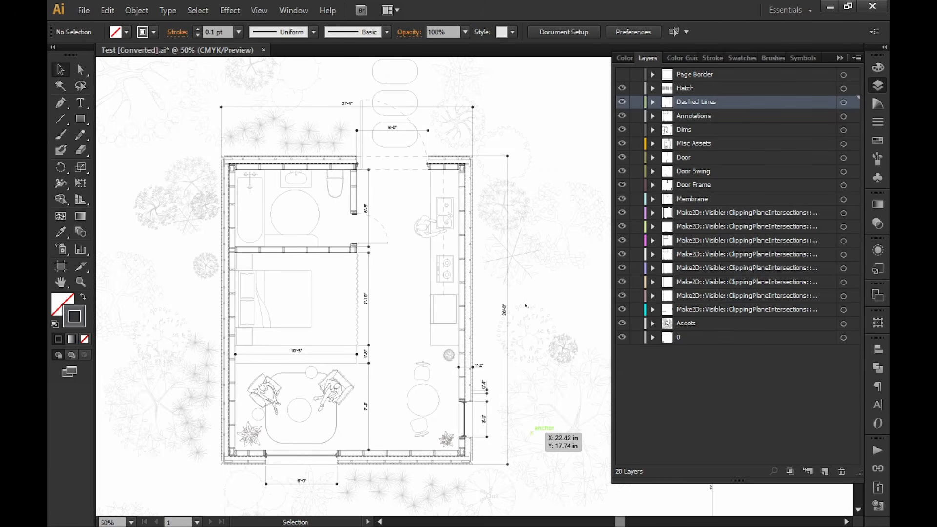
pyautogui.moveTo(409, 280); pyautogui.dragTo(430, 280)
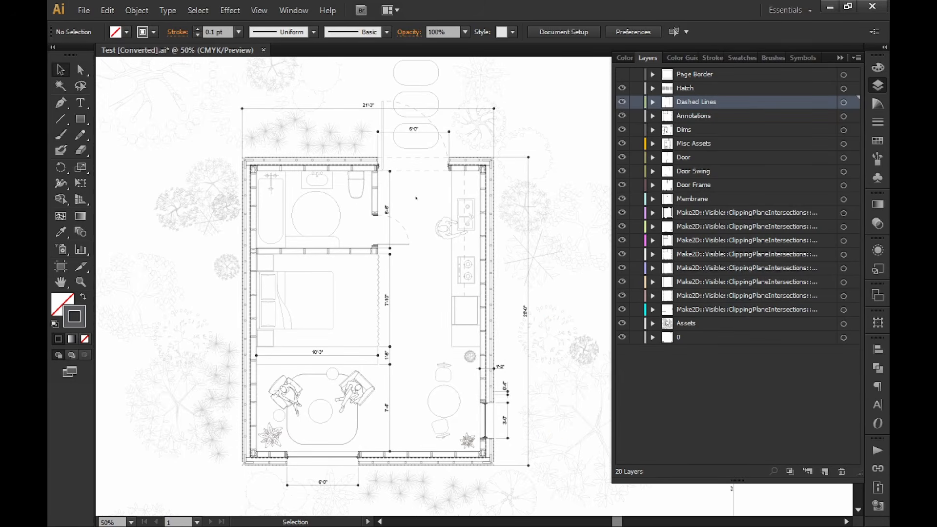
pyautogui.keyDown('alt'); pyautogui.scroll(4, 417, 199); pyautogui.keyUp('alt')
pyautogui.keyDown('alt'); pyautogui.scroll(-5, 413, 196); pyautogui.keyUp('alt')
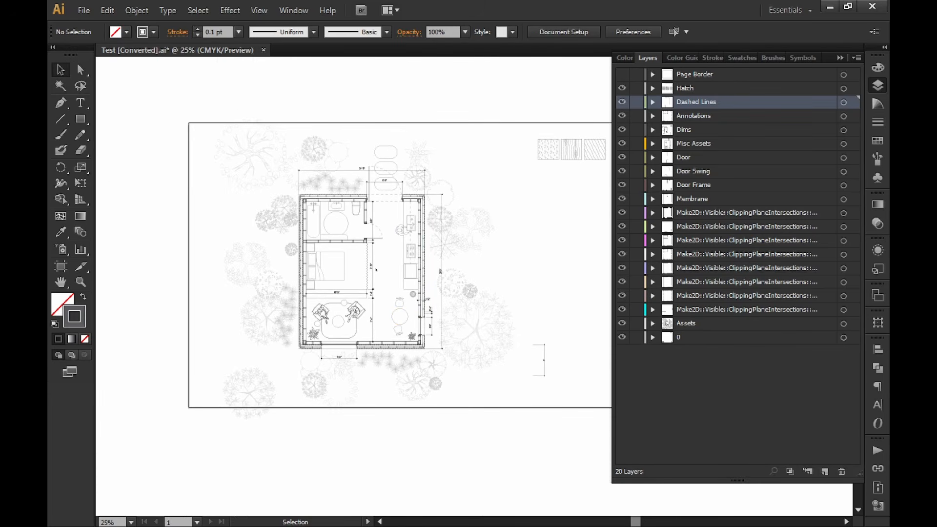
pyautogui.keyDown('alt'); pyautogui.scroll(-1, 380, 275); pyautogui.keyUp('alt')
pyautogui.keyDown('alt'); pyautogui.scroll(2, 380, 275); pyautogui.keyUp('alt')
pyautogui.keyDown('alt'); pyautogui.scroll(1, 380, 274); pyautogui.keyUp('alt')
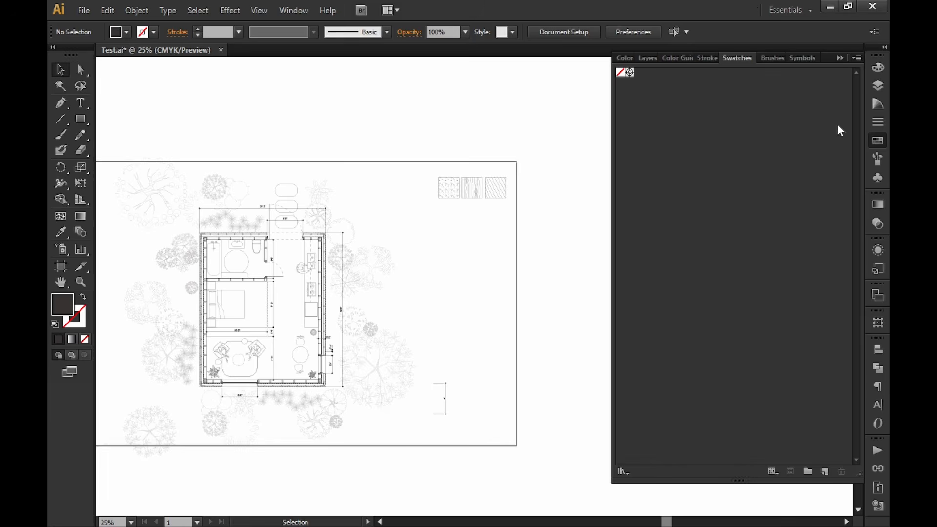
# Step: Look through the swatch libraries for the Basic Graphics pattern sets
pyautogui.click(876, 160)
pyautogui.click(878, 141)
pyautogui.click(302, 9)
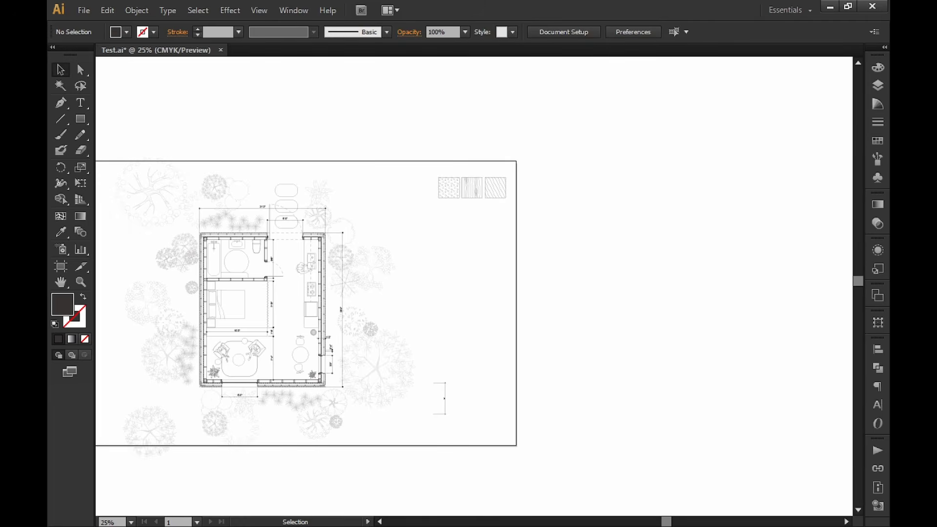
pyautogui.click(878, 141)
pyautogui.click(630, 473)
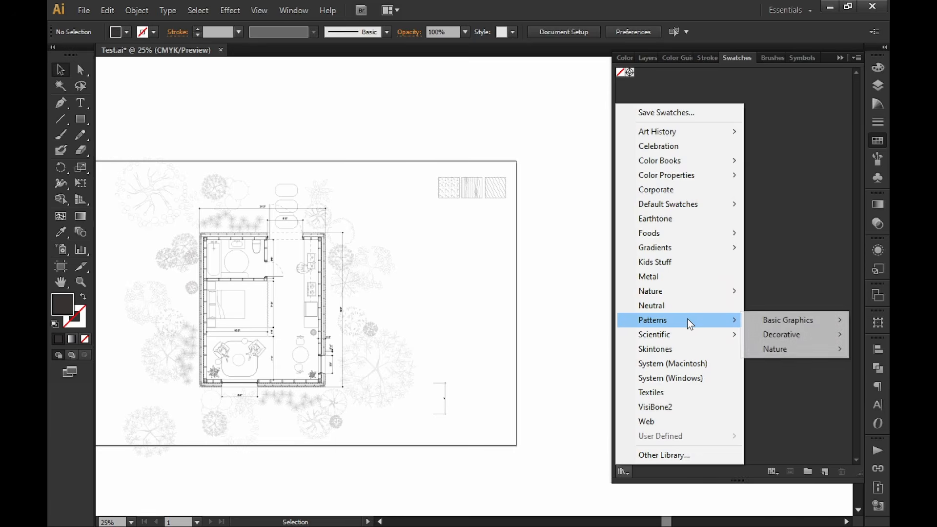
pyautogui.moveTo(695, 327)
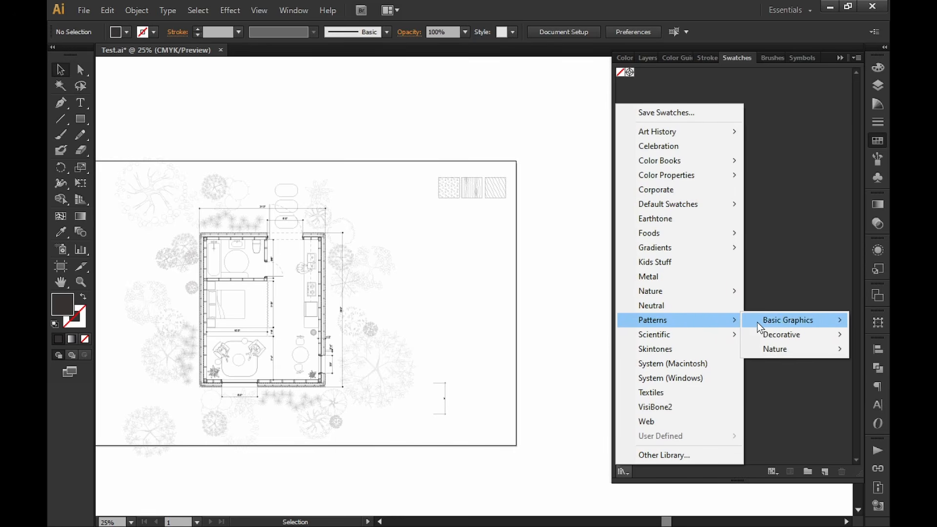
pyautogui.moveTo(755, 320)
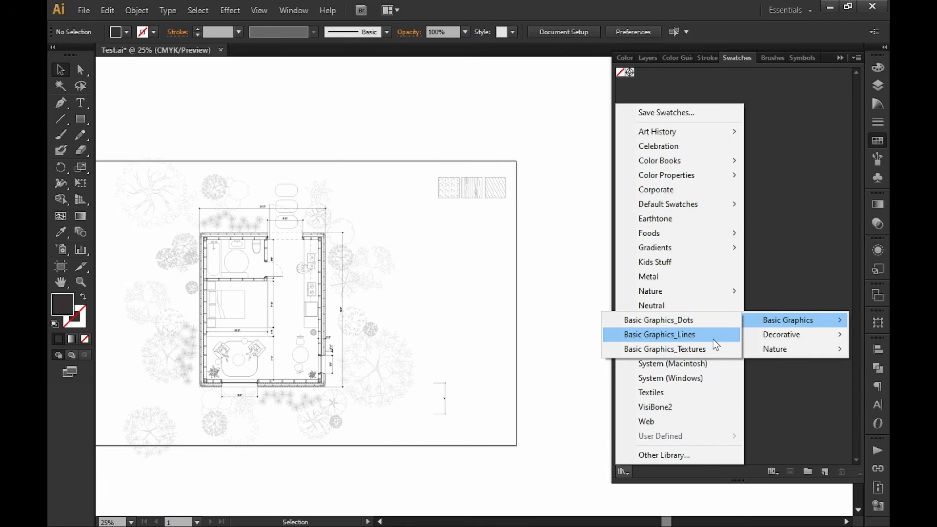
pyautogui.click(470, 239)
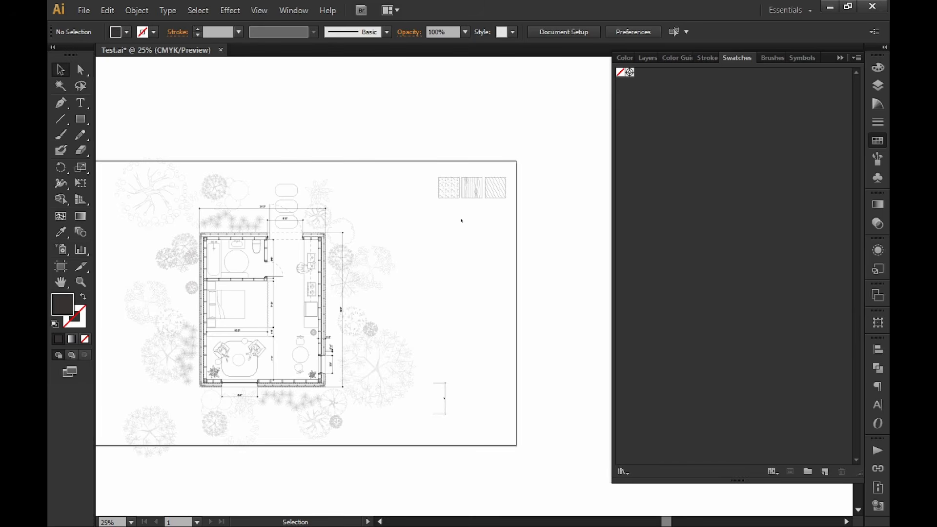
# Step: Delete the square frames around the three material pattern samples, leaving only their linework
pyautogui.keyDown('alt'); pyautogui.scroll(6, 452, 193); pyautogui.keyUp('alt')
pyautogui.moveTo(455, 183); pyautogui.dragTo(285, 244)
pyautogui.keyDown('alt'); pyautogui.scroll(-1, 340, 259); pyautogui.keyUp('alt')
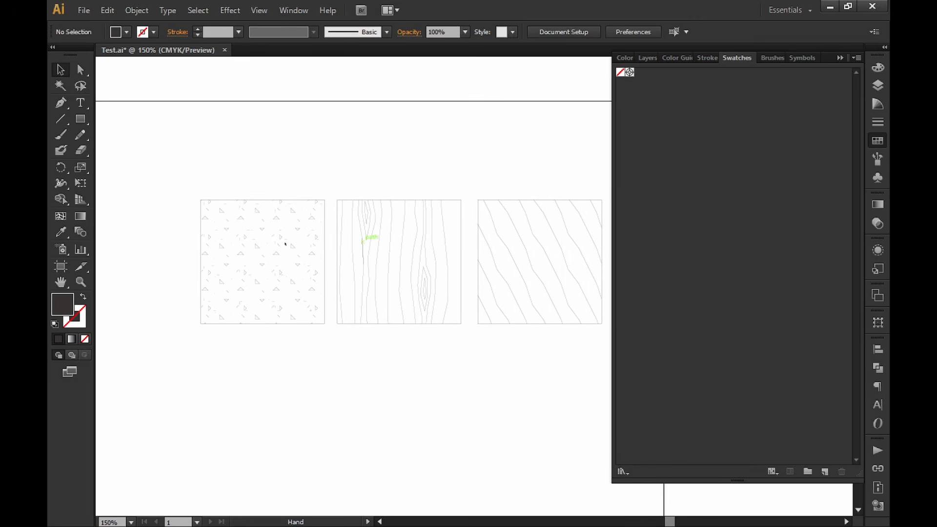
pyautogui.click(323, 312)
pyautogui.click(339, 358)
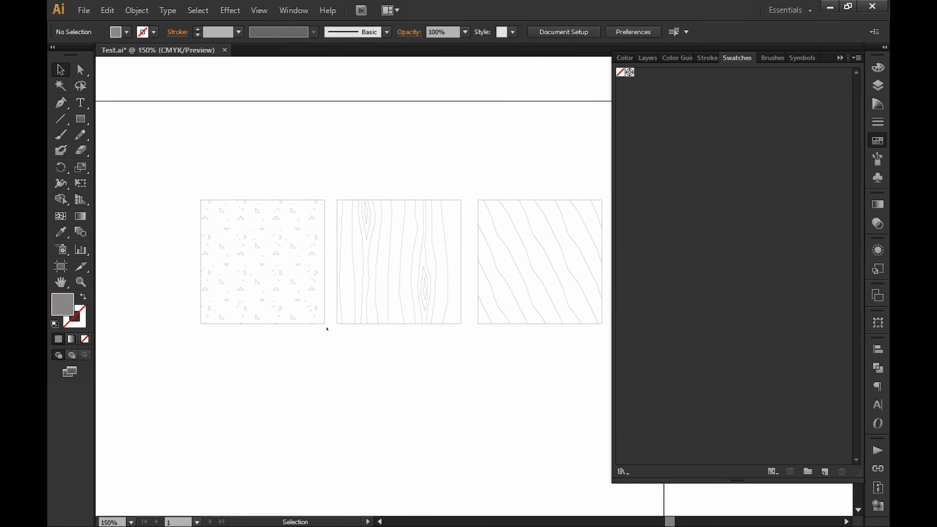
pyautogui.click(325, 325)
pyautogui.press('Delete')
pyautogui.click(352, 324)
pyautogui.press('Delete')
pyautogui.click(523, 325)
pyautogui.press('Delete')
# Step: Group the linework of each of the three material pattern samples separately
pyautogui.moveTo(301, 256); pyautogui.dragTo(171, 367)
pyautogui.moveTo(454, 179); pyautogui.dragTo(336, 347)
pyautogui.moveTo(583, 210); pyautogui.dragTo(510, 232)
pyautogui.moveTo(555, 192); pyautogui.dragTo(414, 373)
pyautogui.click(392, 391)
pyautogui.keyDown('alt'); pyautogui.scroll(-1, 392, 391); pyautogui.keyUp('alt')
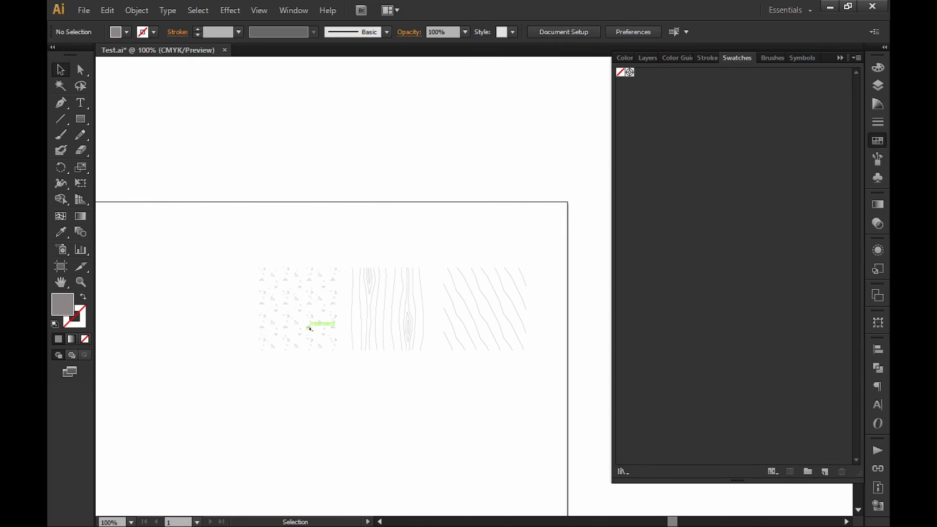
# Step: Add the concrete speckle, wood grain and diagonal line samples to the document as three pattern swatches
pyautogui.moveTo(310, 328); pyautogui.dragTo(702, 105)
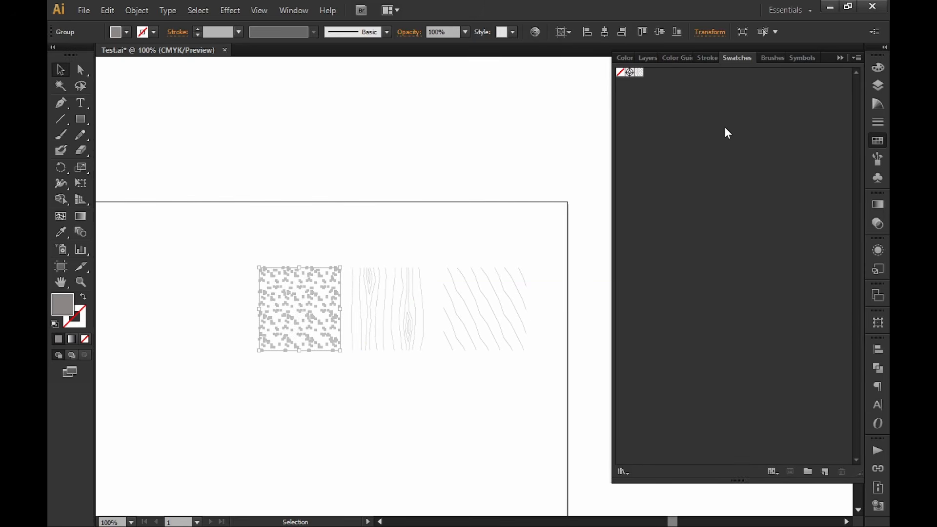
pyautogui.click(453, 405)
pyautogui.moveTo(398, 323); pyautogui.dragTo(701, 226)
pyautogui.click(496, 402)
pyautogui.moveTo(489, 343); pyautogui.dragTo(702, 215)
pyautogui.click(381, 437)
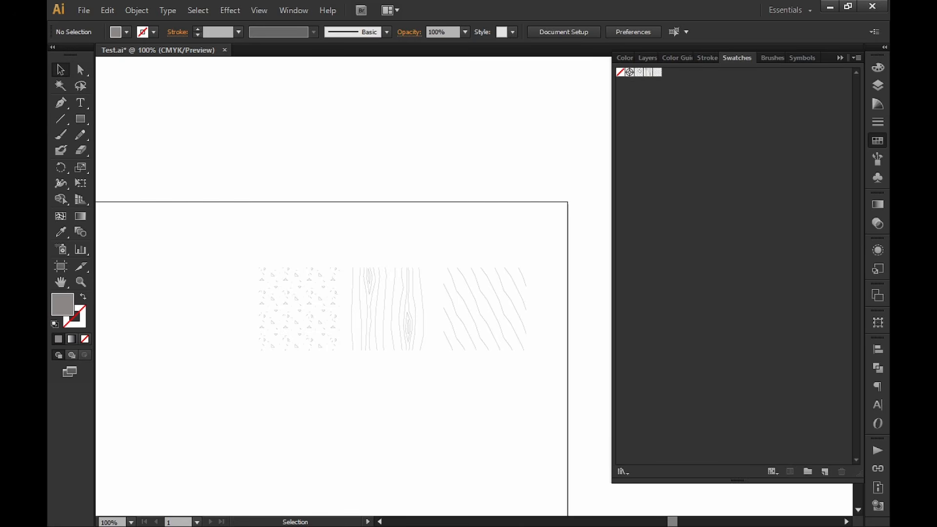
# Step: Draw a square below the samples, filled with the concrete speckle pattern swatch and without a stroke
pyautogui.click(639, 73)
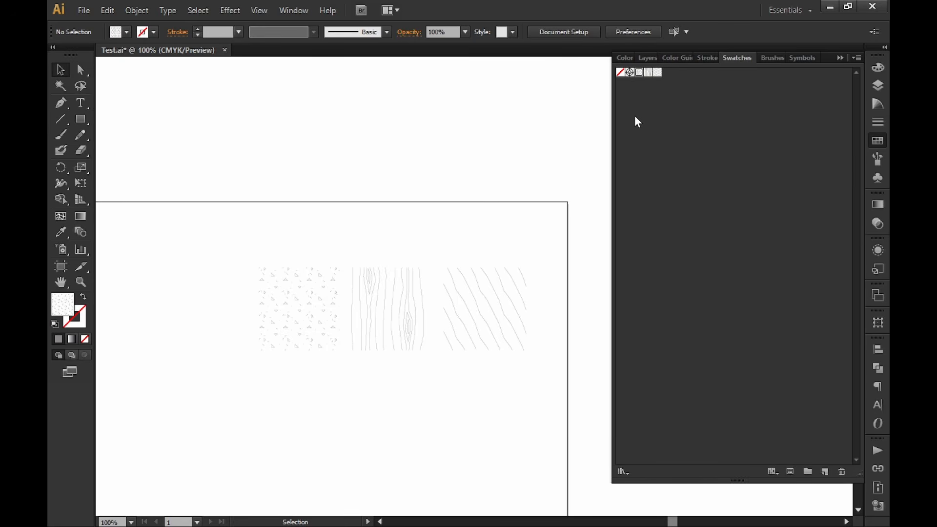
pyautogui.click(81, 119)
pyautogui.scroll(-3, 360, 265)
pyautogui.moveTo(255, 314); pyautogui.dragTo(353, 412)
pyautogui.press('v')
pyautogui.hotkey('ctrl', 'shift', 'a')
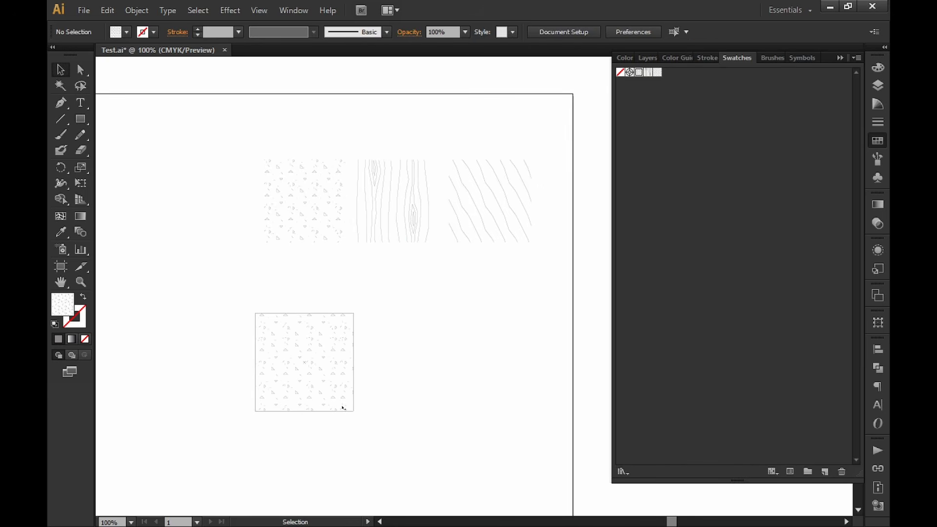
# Step: Duplicate the speckle-filled square diagonally below the original and scale the copy up together with its pattern
pyautogui.click(337, 364)
pyautogui.press('space')
pyautogui.moveTo(341, 428); pyautogui.dragTo(315, 335)
pyautogui.keyDown('alt'); pyautogui.moveTo(284, 271); pyautogui.dragTo(363, 413); pyautogui.keyUp('alt')
pyautogui.press('e')
pyautogui.keyDown('shift'); pyautogui.moveTo(409, 363); pyautogui.dragTo(506, 293); pyautogui.keyUp('shift')
pyautogui.press('v')
pyautogui.click(521, 375)
# Step: Match the original small square's pattern fill to the enlarged copy using the Eyedropper
pyautogui.press('space')
pyautogui.moveTo(386, 351); pyautogui.dragTo(453, 360)
pyautogui.click(265, 345)
pyautogui.press('space')
pyautogui.moveTo(266, 367); pyautogui.dragTo(251, 391)
pyautogui.click(304, 282)
pyautogui.press('i')
pyautogui.click(433, 352)
pyautogui.press('v')
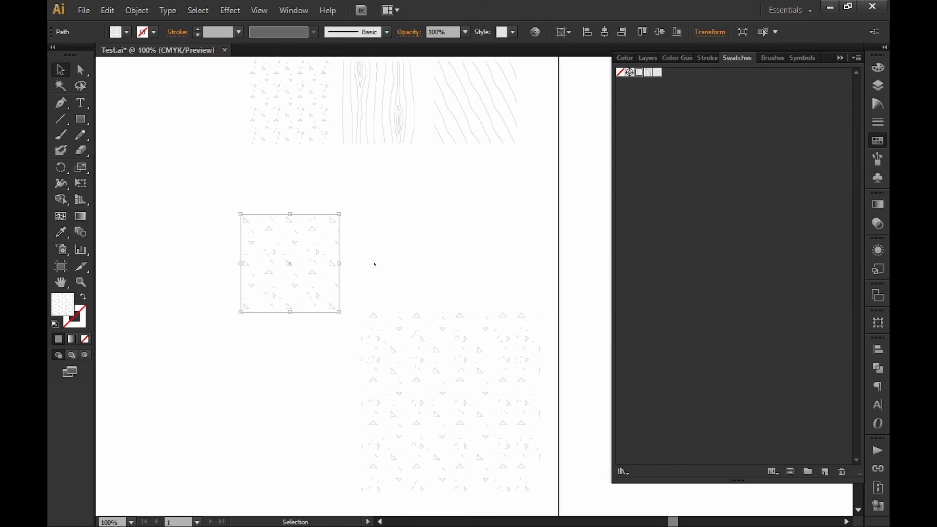
# Step: Move the enlarged speckle-filled square directly beneath the small square
pyautogui.click(366, 264)
pyautogui.moveTo(433, 227); pyautogui.dragTo(363, 240)
pyautogui.moveTo(399, 346); pyautogui.dragTo(392, 269)
pyautogui.press('space')
pyautogui.moveTo(417, 229); pyautogui.dragTo(414, 272)
pyautogui.press('space')
pyautogui.moveTo(379, 328); pyautogui.dragTo(422, 306)
pyautogui.moveTo(400, 322); pyautogui.dragTo(265, 393)
pyautogui.click(383, 293)
# Step: Fill the small square with the wood grain swatch and replace that fill with the diagonal line swatch
pyautogui.moveTo(275, 277); pyautogui.dragTo(281, 244)
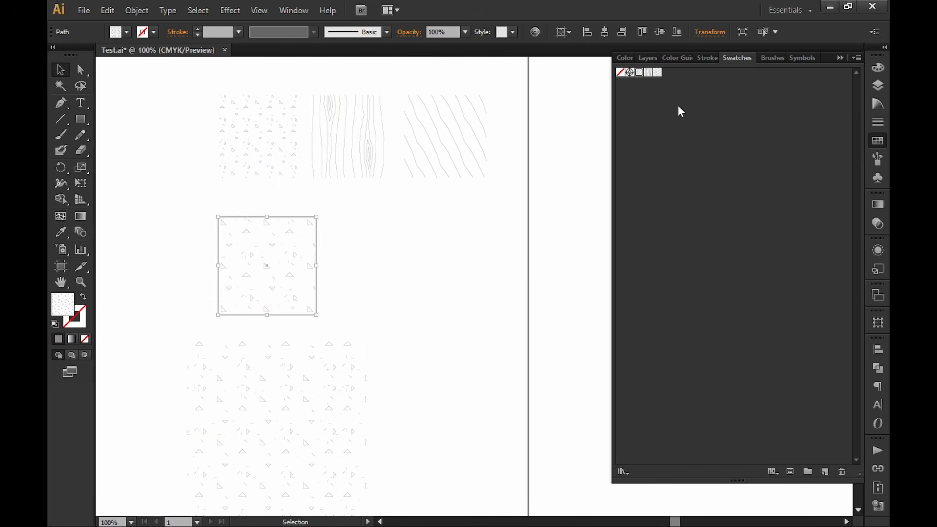
pyautogui.click(648, 72)
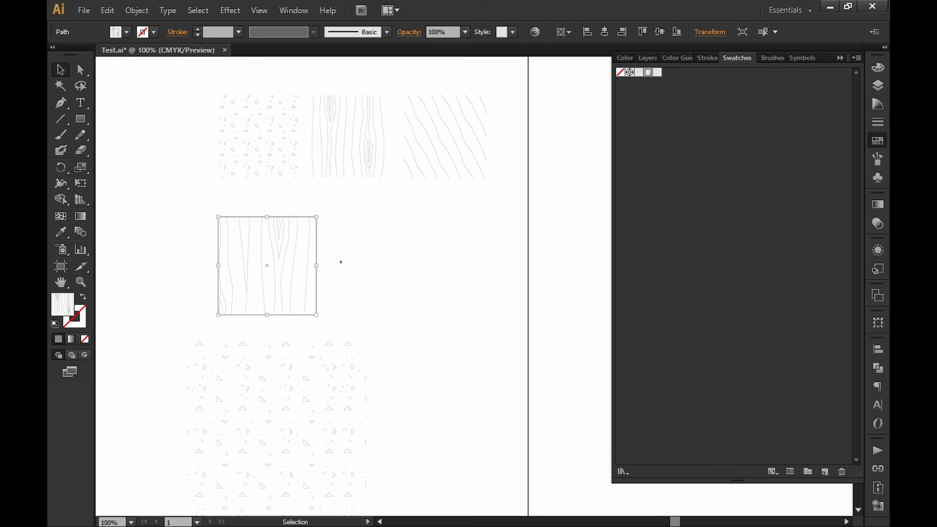
pyautogui.click(424, 268)
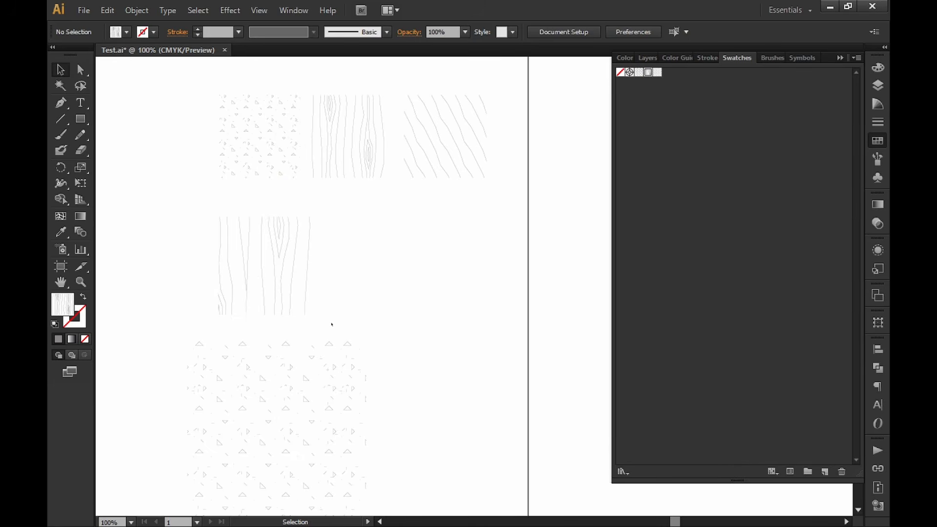
pyautogui.click(271, 266)
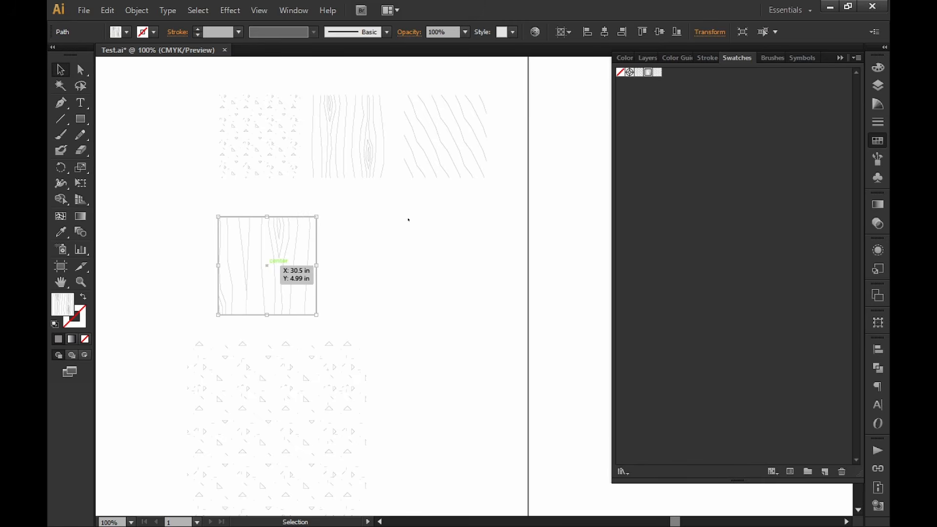
pyautogui.click(658, 73)
pyautogui.click(366, 331)
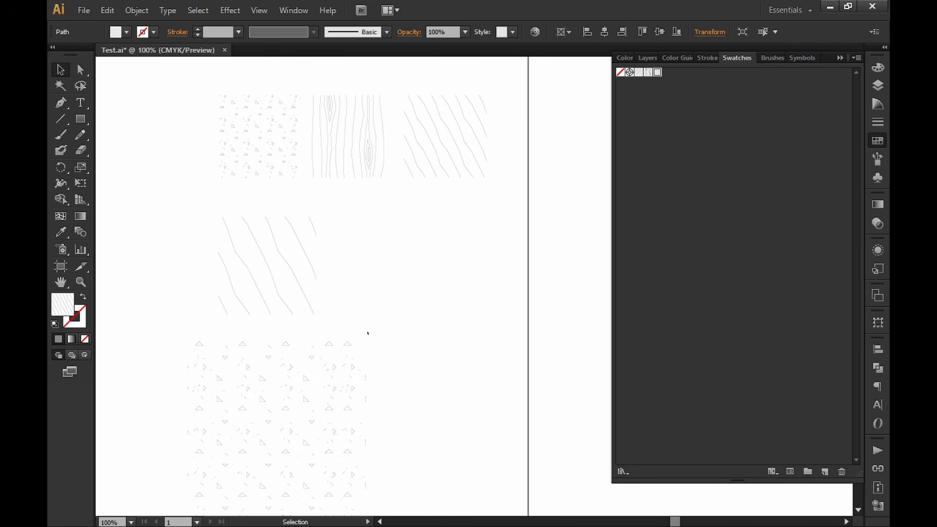
# Step: Shift the diagonal-line square and use Free Transform to scale it and its pattern up and back down
pyautogui.click(257, 275)
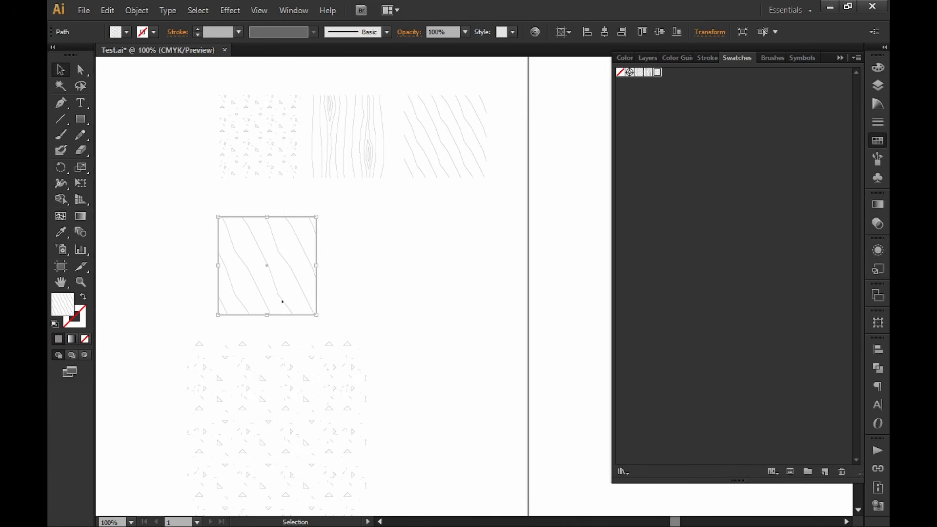
pyautogui.moveTo(281, 302); pyautogui.dragTo(550, 454)
pyautogui.press('e')
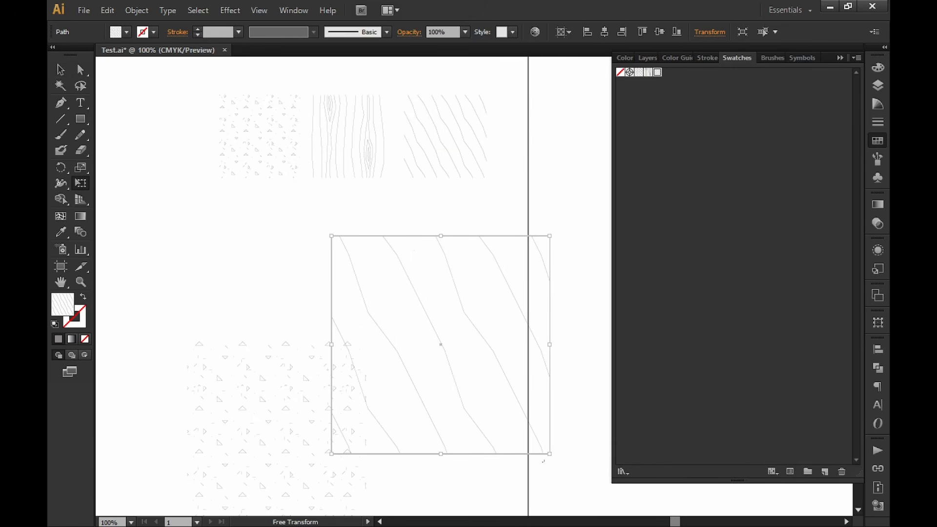
pyautogui.moveTo(480, 293); pyautogui.dragTo(420, 282)
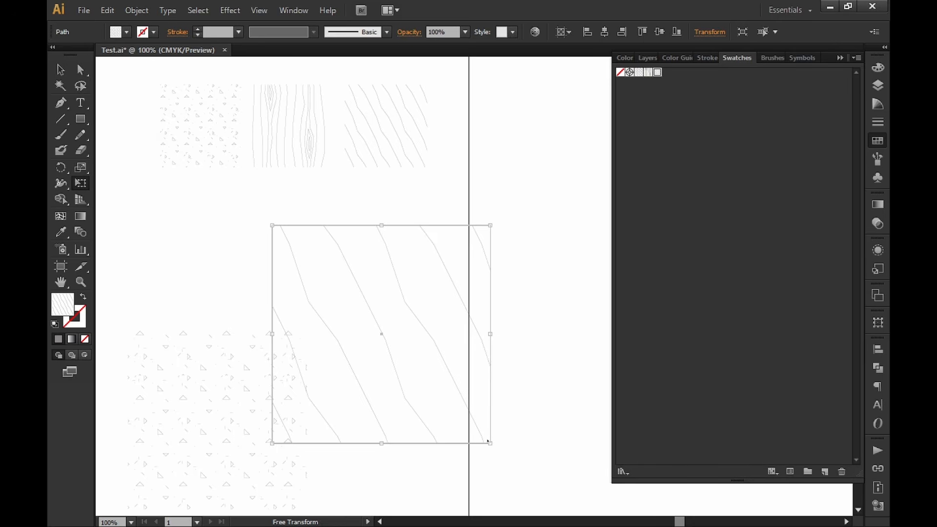
pyautogui.moveTo(490, 443); pyautogui.dragTo(364, 317)
pyautogui.press('v')
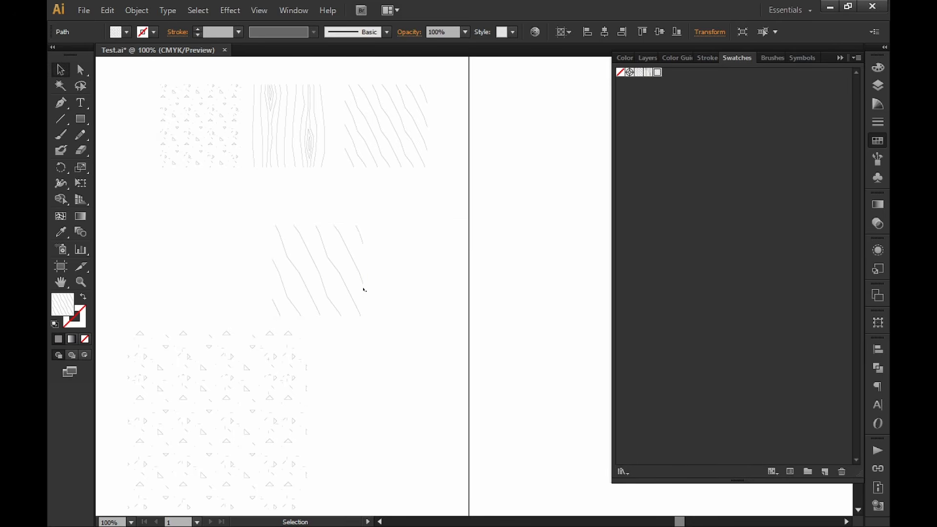
# Step: Scale the diagonal-line square and its pattern down further to roughly half size with Free Transform
pyautogui.click(294, 372)
pyautogui.moveTo(294, 372); pyautogui.dragTo(380, 272)
pyautogui.click(397, 188)
pyautogui.press('e')
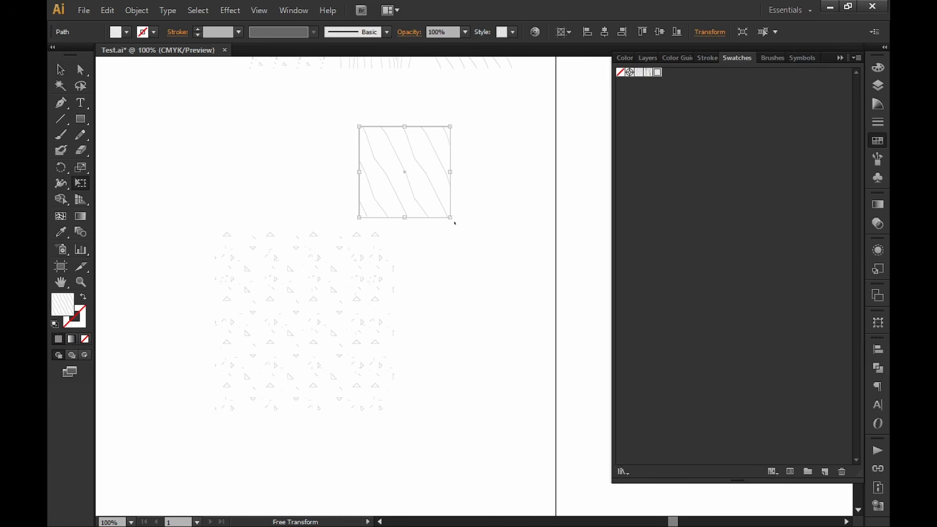
pyautogui.moveTo(447, 216); pyautogui.dragTo(407, 179)
pyautogui.hotkey('ctrl', 'z')
pyautogui.moveTo(453, 218); pyautogui.dragTo(410, 178)
pyautogui.press('v')
pyautogui.click(421, 211)
pyautogui.click(398, 152)
# Step: Apply the shrunken square's diagonal line pattern to the large speckle-filled square with the Eyedropper
pyautogui.click(318, 316)
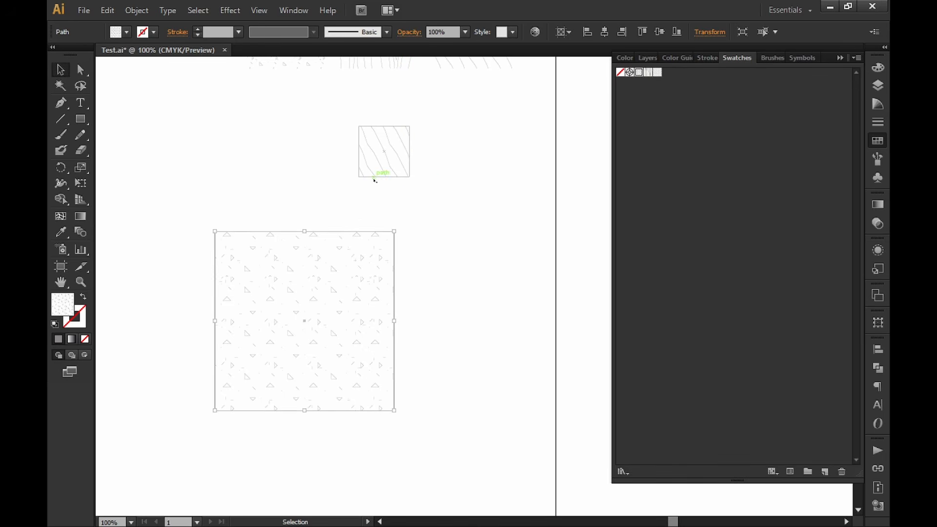
pyautogui.press('i')
pyautogui.click(384, 161)
pyautogui.press('v')
pyautogui.click(465, 296)
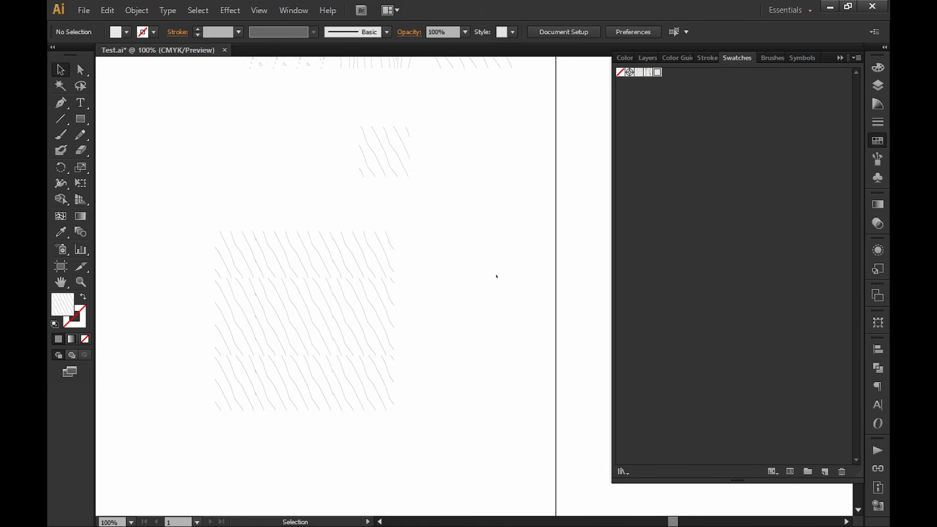
# Step: Open the diagonal line swatch for pattern editing and turn on Size Tile to Art
pyautogui.click(366, 277)
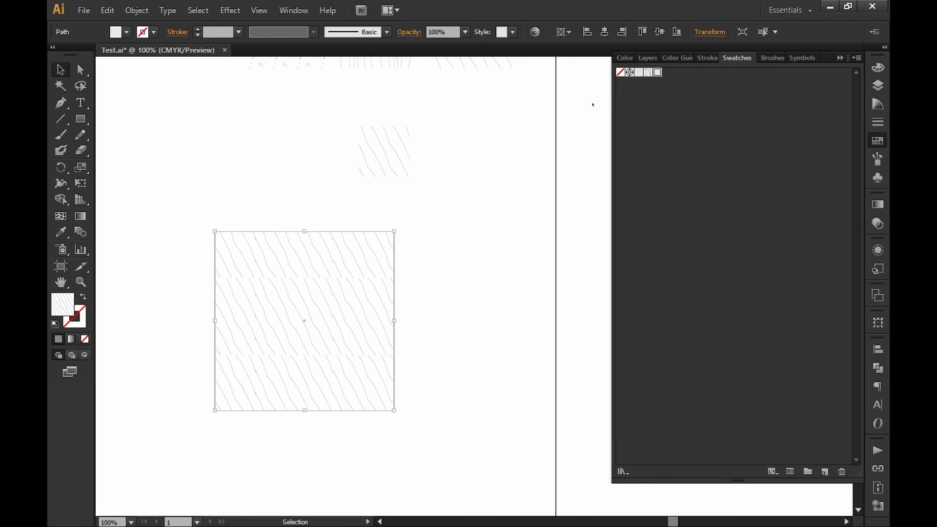
pyautogui.doubleClick(658, 73)
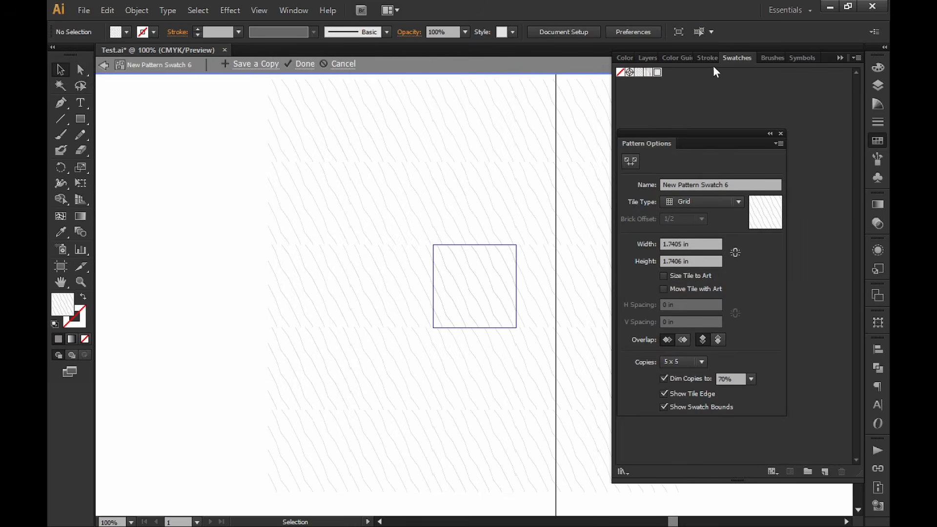
pyautogui.moveTo(448, 263); pyautogui.dragTo(429, 267)
pyautogui.keyDown('alt'); pyautogui.scroll(6, 407, 254); pyautogui.keyUp('alt')
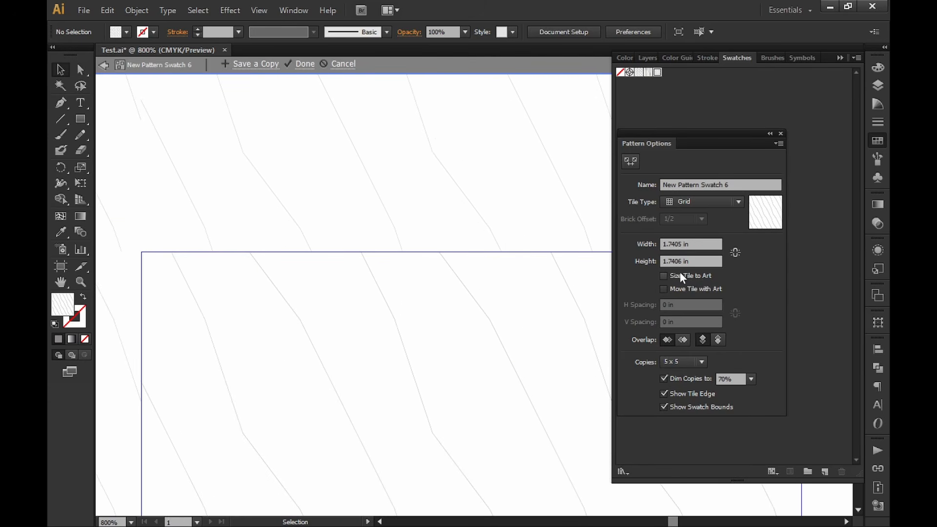
pyautogui.click(663, 275)
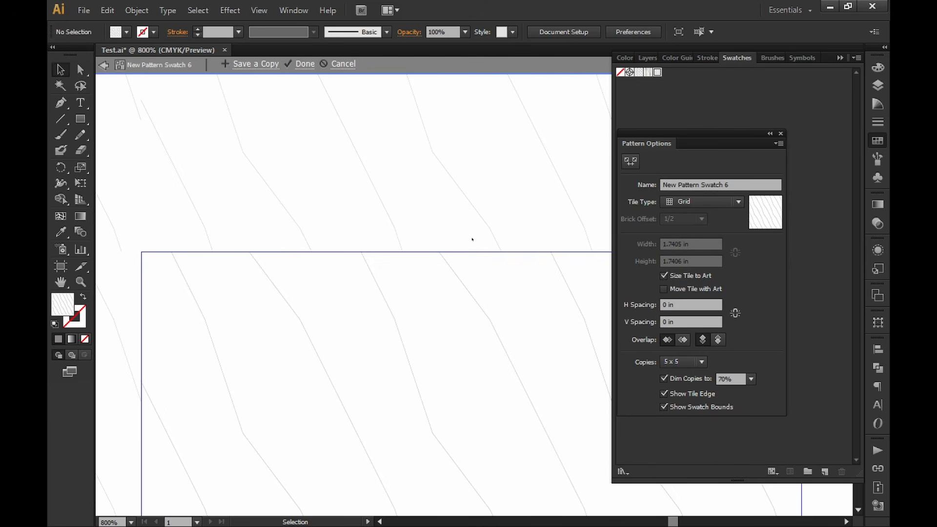
pyautogui.keyDown('alt'); pyautogui.scroll(-4, 433, 260); pyautogui.keyUp('alt')
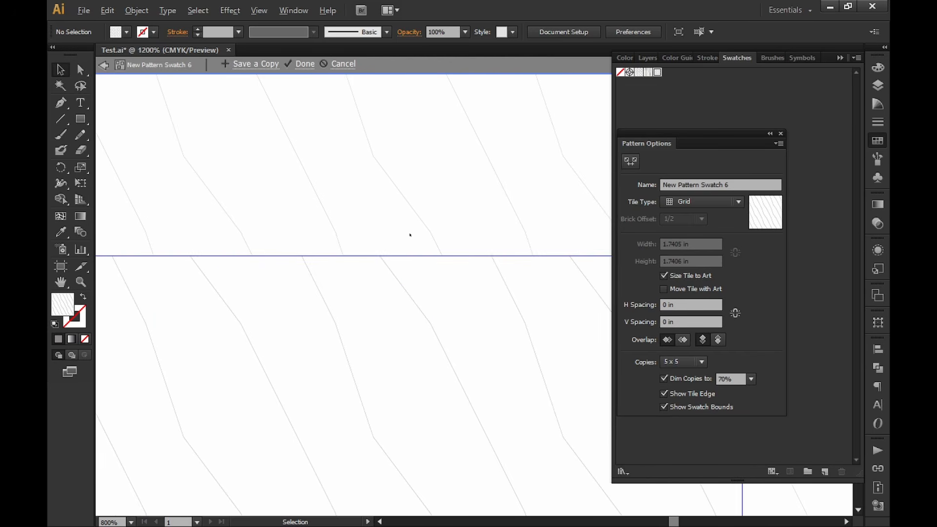
# Step: Set the diagonal line pattern's tile type to Brick by Row
pyautogui.click(698, 198)
pyautogui.click(716, 231)
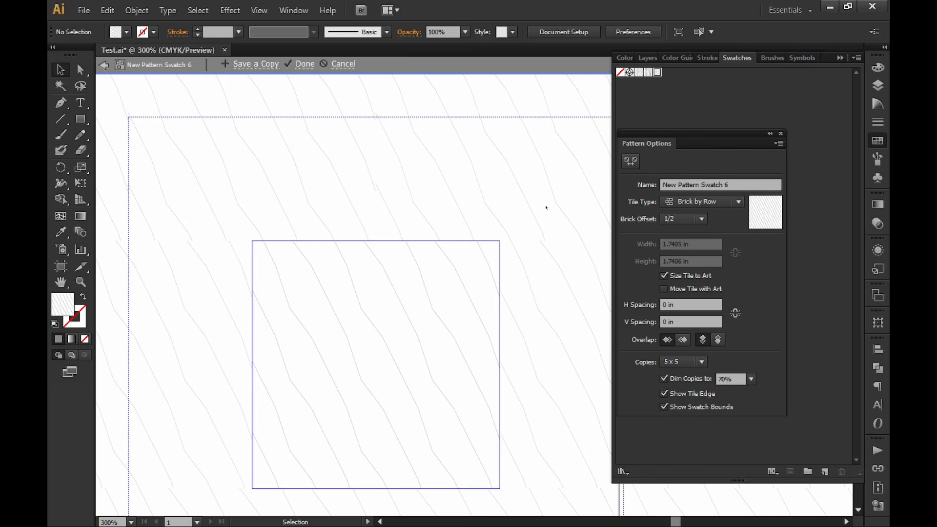
pyautogui.keyDown('alt'); pyautogui.scroll(1, 369, 247); pyautogui.keyUp('alt')
pyautogui.keyDown('alt'); pyautogui.scroll(-1, 251, 265); pyautogui.keyUp('alt')
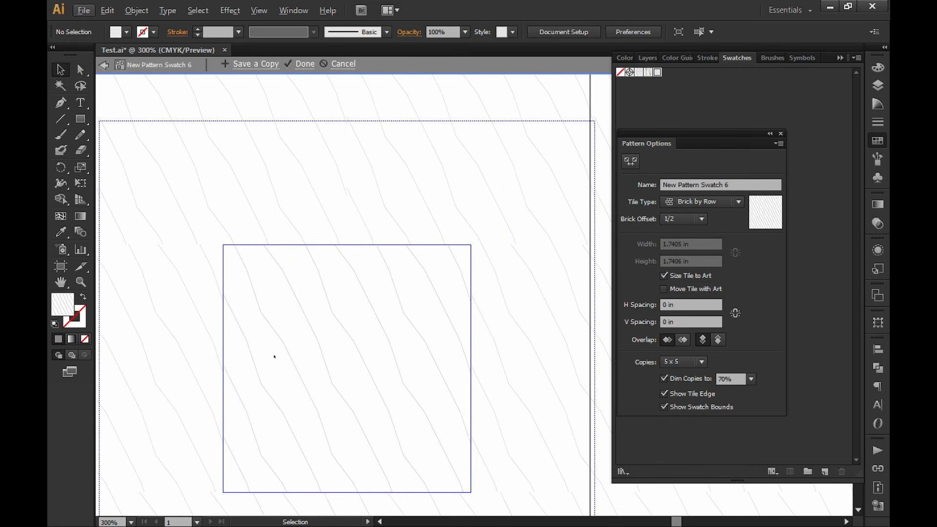
# Step: Move the diagonal lines' endpoints along the tile's top edge so they meet the matching lines of the tile above
pyautogui.press('space')
pyautogui.moveTo(438, 301); pyautogui.dragTo(321, 265)
pyautogui.keyDown('alt'); pyautogui.scroll(4, 218, 217); pyautogui.keyUp('alt')
pyautogui.press('space')
pyautogui.moveTo(218, 213); pyautogui.dragTo(378, 294)
pyautogui.press('a')
pyautogui.keyDown('alt'); pyautogui.scroll(4, 413, 272); pyautogui.keyUp('alt')
pyautogui.moveTo(292, 247); pyautogui.dragTo(392, 267)
pyautogui.keyDown('alt'); pyautogui.scroll(-3, 356, 303); pyautogui.keyUp('alt')
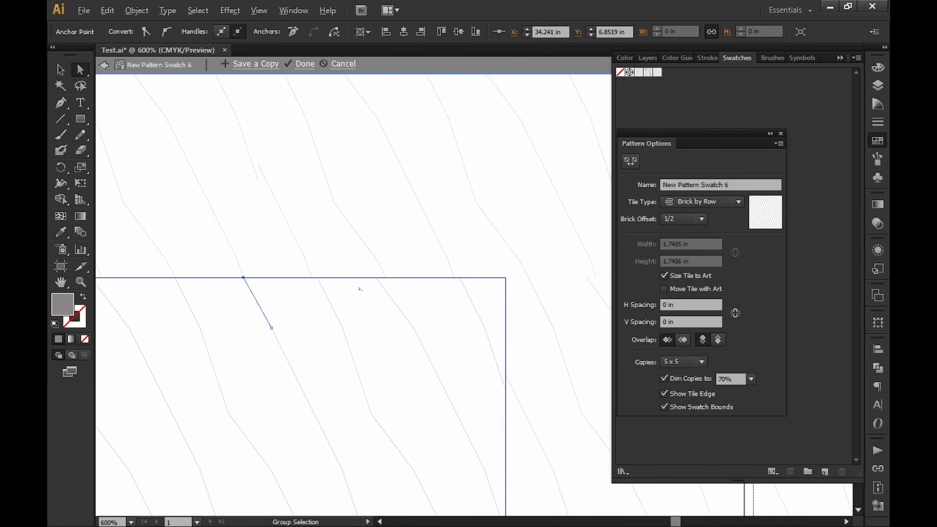
pyautogui.click(246, 255)
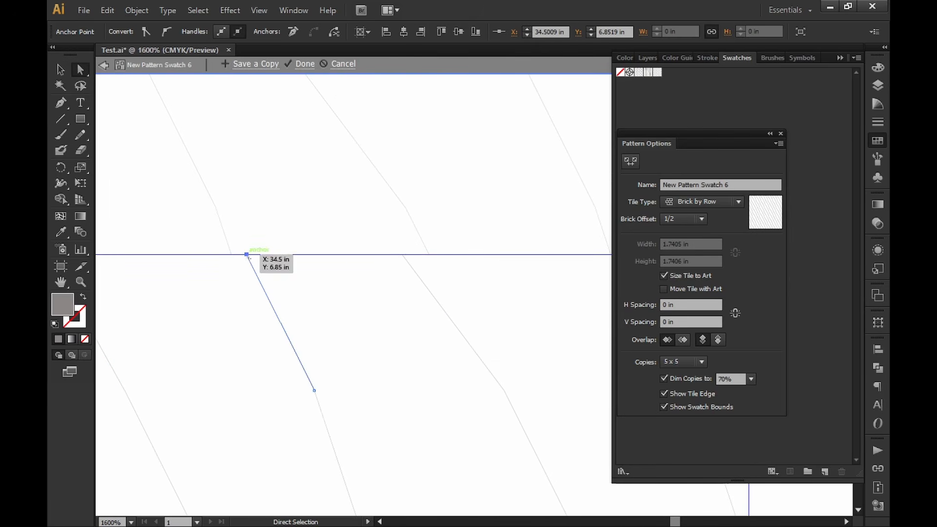
pyautogui.moveTo(246, 255); pyautogui.dragTo(230, 255)
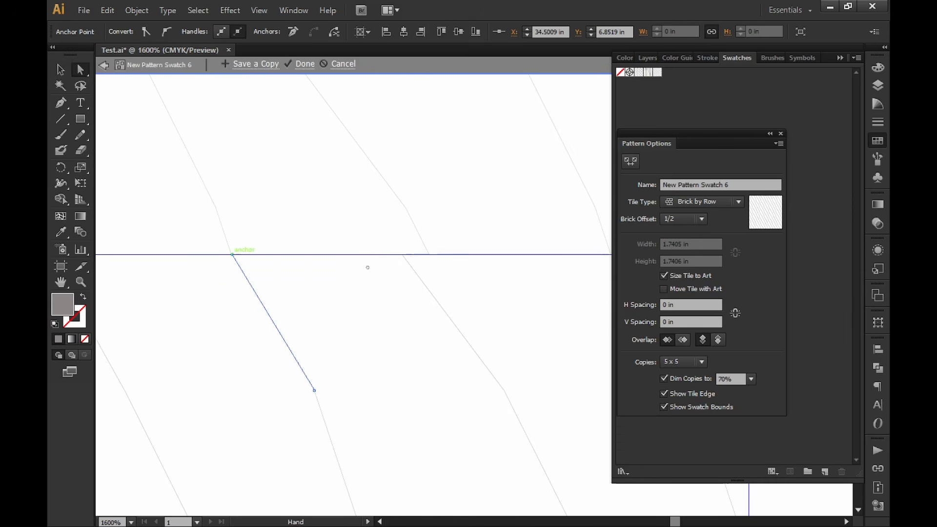
pyautogui.click(386, 254)
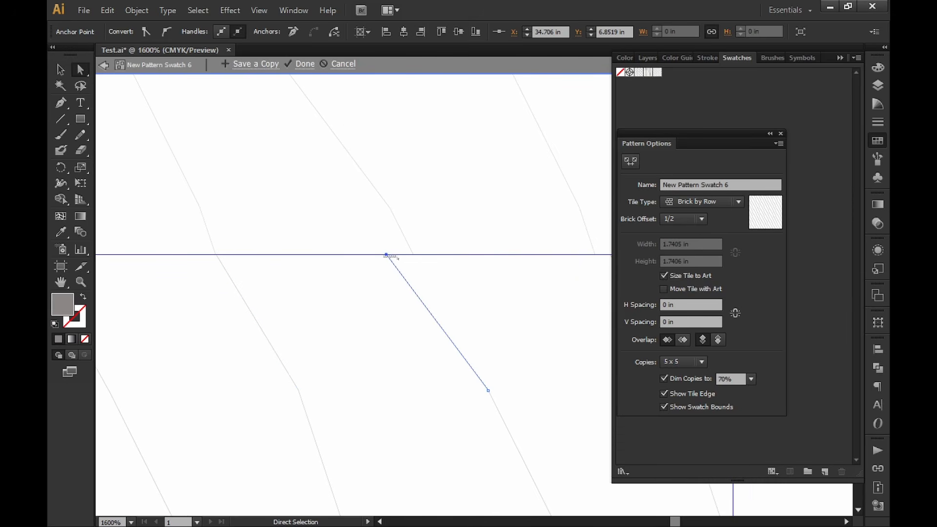
pyautogui.moveTo(386, 254); pyautogui.dragTo(413, 255)
# Step: Align the line endpoint near the tile's upper-right corner with the line continuing in the tile above
pyautogui.keyDown('alt'); pyautogui.scroll(-1, 403, 298); pyautogui.keyUp('alt')
pyautogui.keyDown('ctrl'); pyautogui.scroll(-2, 405, 315); pyautogui.keyUp('ctrl')
pyautogui.keyDown('alt'); pyautogui.scroll(2, 507, 266); pyautogui.keyUp('alt')
pyautogui.moveTo(543, 247); pyautogui.dragTo(490, 266)
pyautogui.keyDown('alt'); pyautogui.scroll(-6, 429, 318); pyautogui.keyUp('alt')
pyautogui.keyDown('alt'); pyautogui.scroll(4, 427, 320); pyautogui.keyUp('alt')
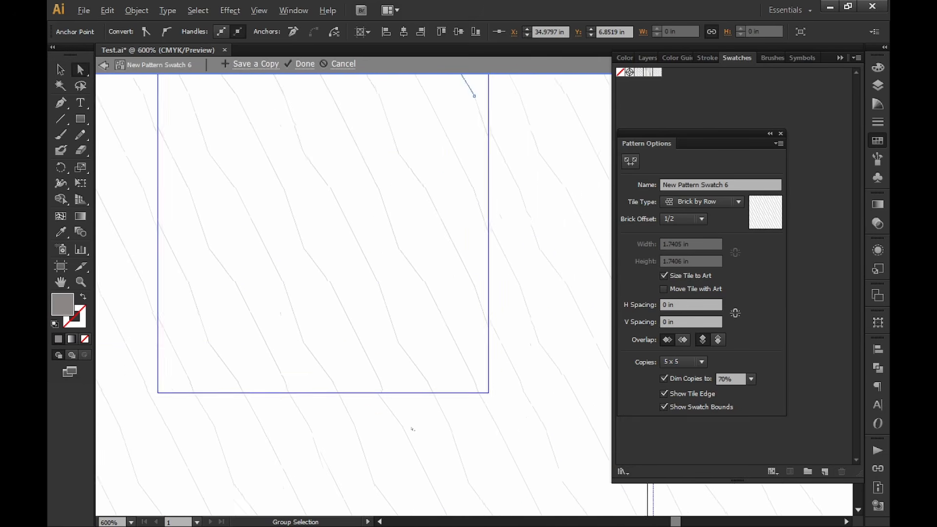
# Step: Shift the misaligned line endpoints on the tile's bottom edge to join the lines of the tile below
pyautogui.keyDown('alt'); pyautogui.scroll(1, 356, 338); pyautogui.keyUp('alt')
pyautogui.moveTo(379, 325); pyautogui.dragTo(357, 348)
pyautogui.moveTo(359, 343); pyautogui.dragTo(337, 344)
pyautogui.moveTo(486, 329); pyautogui.dragTo(303, 330)
pyautogui.moveTo(527, 326); pyautogui.dragTo(488, 324)
pyautogui.moveTo(296, 330); pyautogui.dragTo(556, 354)
pyautogui.moveTo(285, 343); pyautogui.dragTo(632, 335)
pyautogui.moveTo(232, 312); pyautogui.dragTo(557, 313)
pyautogui.keyDown('alt'); pyautogui.scroll(-2, 480, 315); pyautogui.keyUp('alt')
pyautogui.moveTo(481, 283); pyautogui.dragTo(434, 322)
pyautogui.press('v')
pyautogui.click(454, 291)
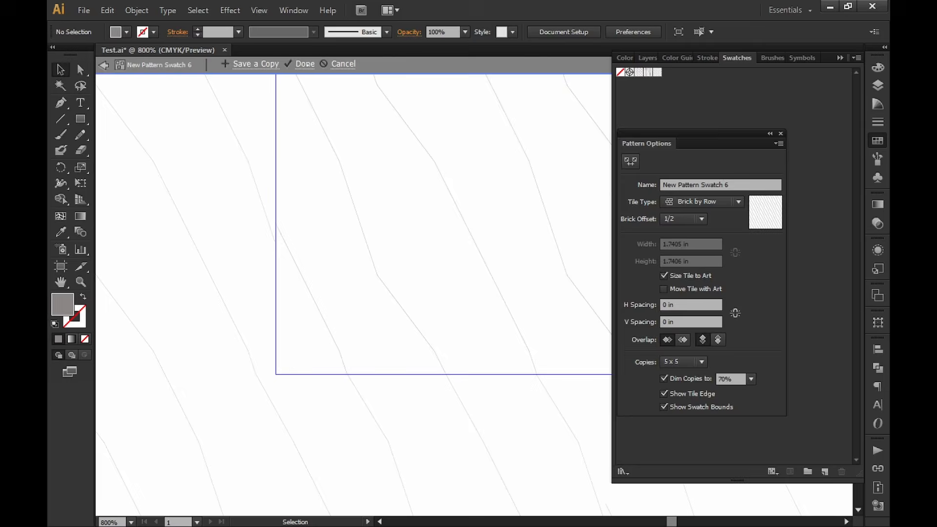
# Step: Finish editing the diagonal line pattern and check the updated fill on the large square
pyautogui.click(306, 64)
pyautogui.keyDown('alt'); pyautogui.scroll(-7, 438, 340); pyautogui.keyUp('alt')
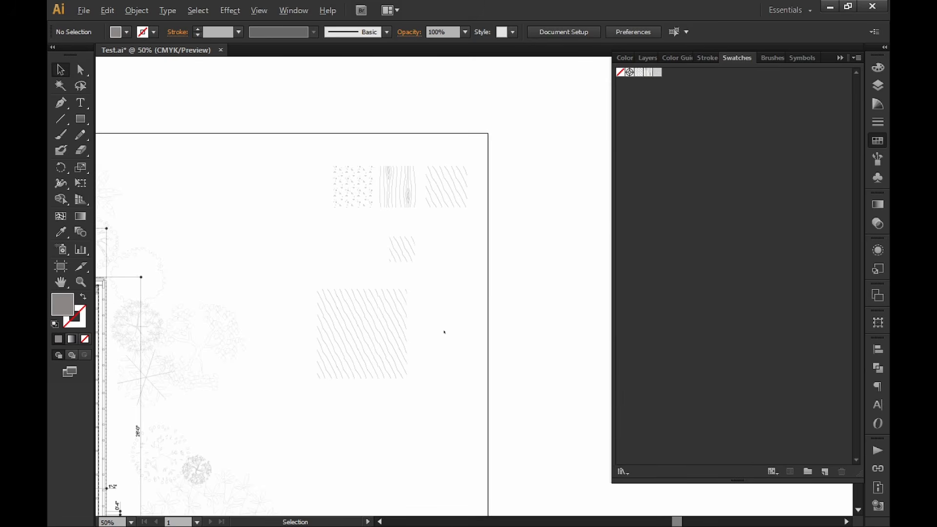
pyautogui.keyDown('alt'); pyautogui.scroll(3, 422, 374); pyautogui.keyUp('alt')
pyautogui.keyDown('alt'); pyautogui.scroll(-1, 479, 404); pyautogui.keyUp('alt')
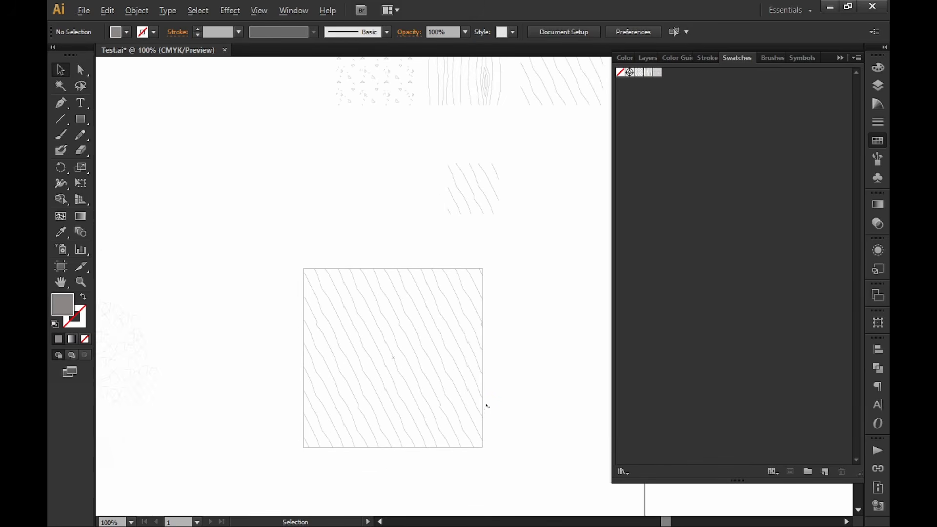
pyautogui.keyDown('alt'); pyautogui.scroll(-3, 500, 360); pyautogui.keyUp('alt')
# Step: Move the large and small diagonal-line squares up to the artboard's top edge, above the row of original hatch squares
pyautogui.moveTo(486, 360); pyautogui.dragTo(473, 379)
pyautogui.keyDown('alt'); pyautogui.scroll(1, 423, 444); pyautogui.keyUp('alt')
pyautogui.moveTo(423, 434); pyautogui.dragTo(503, 378)
pyautogui.moveTo(442, 359)
pyautogui.mouseDown()
pyautogui.moveTo(334, 175)
pyautogui.moveTo(365, 125)
pyautogui.mouseUp()
pyautogui.click(383, 257)
pyautogui.moveTo(502, 276)
pyautogui.mouseDown()
pyautogui.moveTo(458, 176)
pyautogui.moveTo(479, 126)
pyautogui.mouseUp()
pyautogui.click(529, 386)
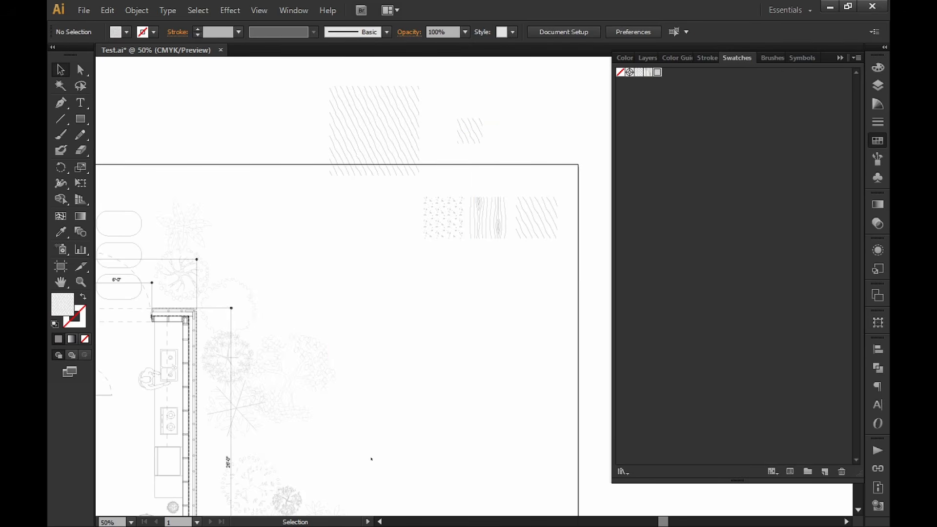
# Step: Switch to the Hatch Swatches folder in File Explorer and preview ConcreteHatch1.jpg
pyautogui.click(62, 513)
pyautogui.moveTo(172, 514)
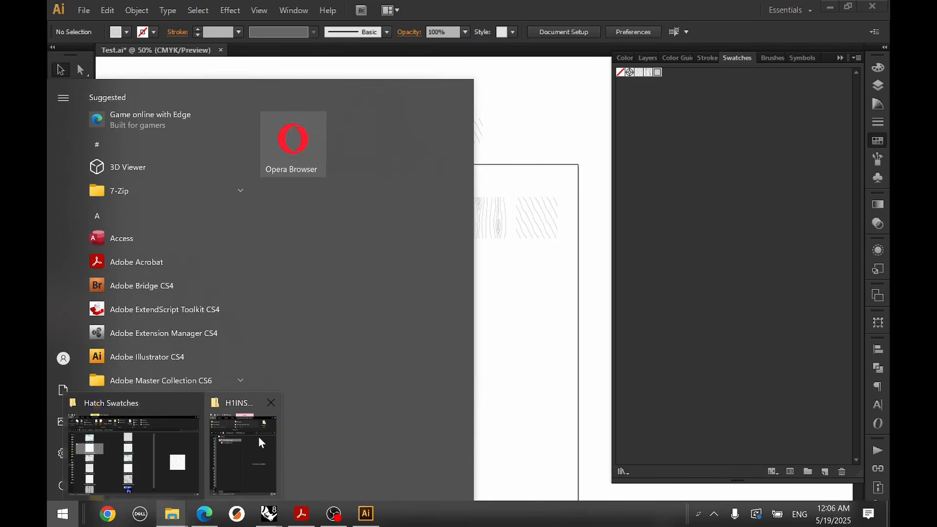
pyautogui.click(134, 454)
pyautogui.doubleClick(186, 238)
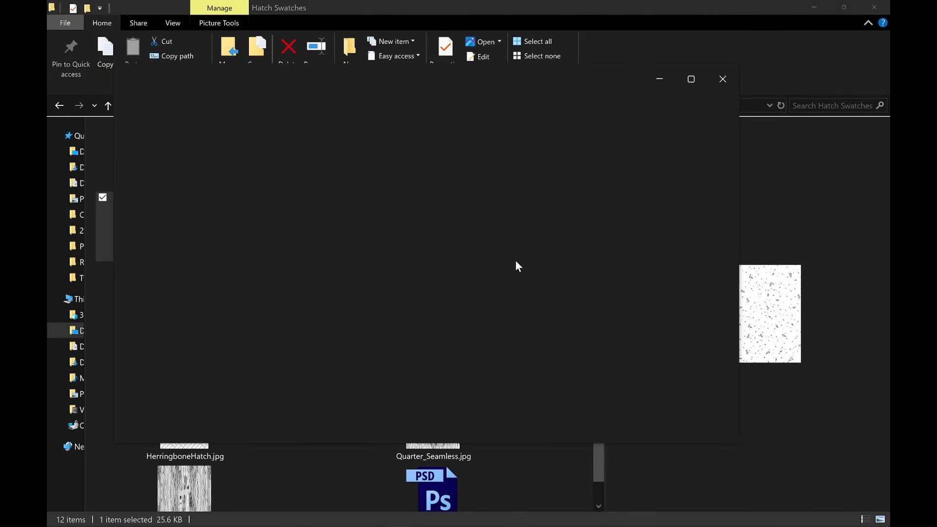
pyautogui.scroll(3, 520, 251)
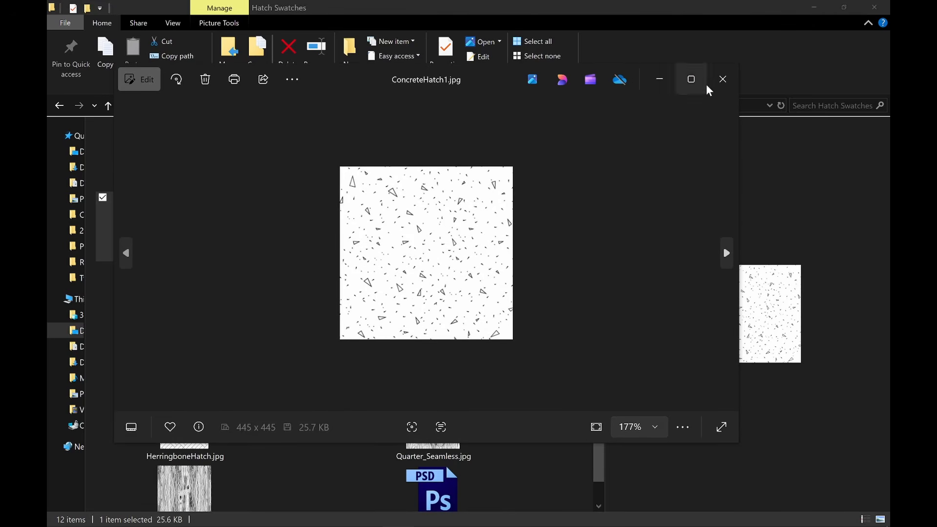
pyautogui.click(723, 79)
# Step: Place ConcreteHatch1.jpg in the Illustrator document below the hatch squares and scale it down to roughly 60% with Free Transform
pyautogui.moveTo(493, 8)
pyautogui.mouseDown()
pyautogui.moveTo(490, 64)
pyautogui.moveTo(585, 67)
pyautogui.moveTo(526, 100)
pyautogui.moveTo(298, 106)
pyautogui.mouseUp()
pyautogui.moveTo(262, 373); pyautogui.dragTo(714, 113)
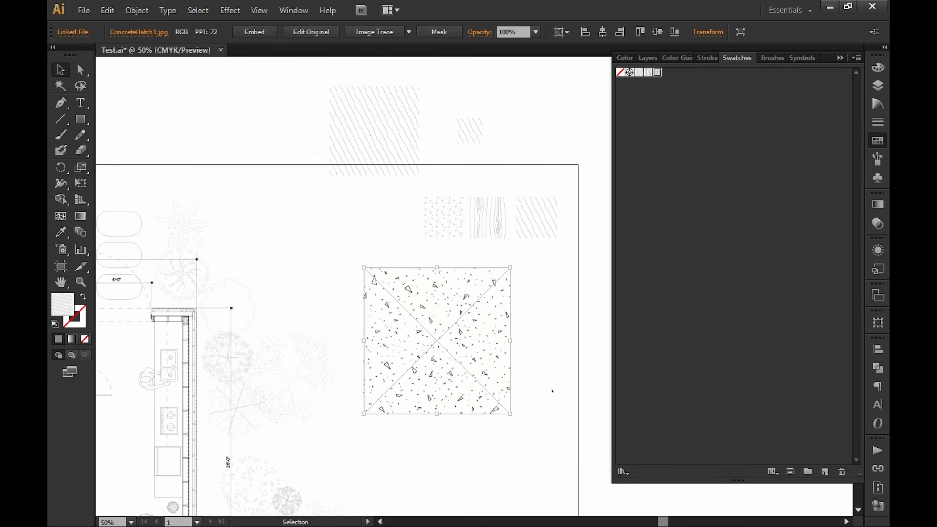
pyautogui.click(565, 358)
pyautogui.click(508, 402)
pyautogui.press('e')
pyautogui.moveTo(510, 414); pyautogui.dragTo(450, 353)
pyautogui.press('v')
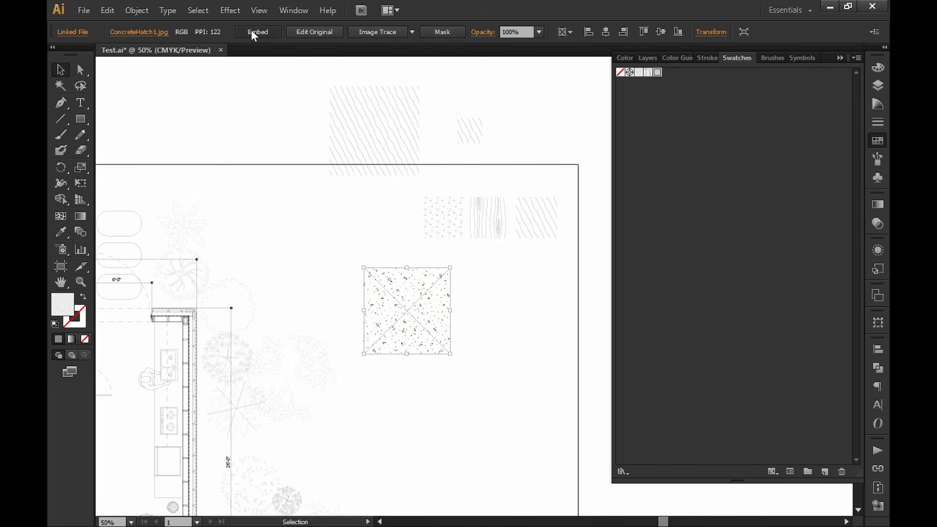
# Step: Embed the concrete image, save it as a pattern swatch, and draw a square filled with that pattern beside it
pyautogui.click(251, 30)
pyautogui.moveTo(407, 313); pyautogui.dragTo(776, 207)
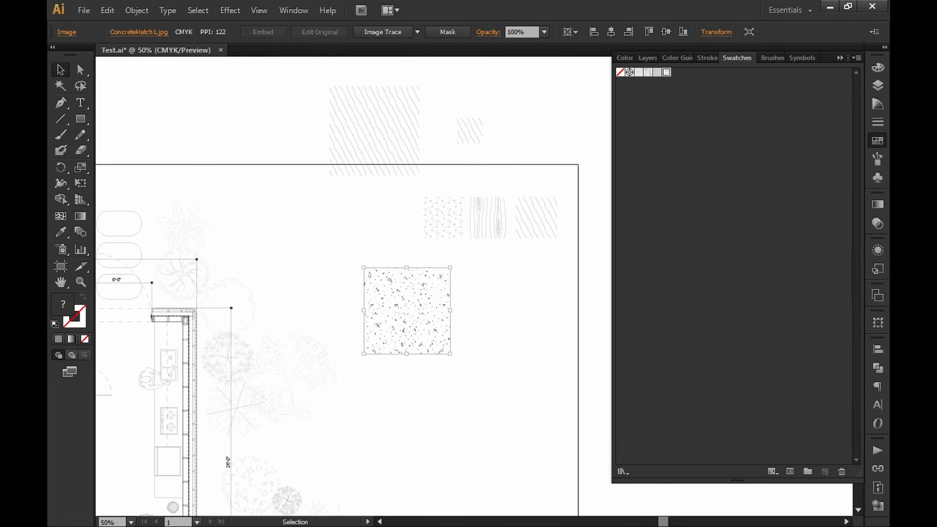
pyautogui.click(666, 72)
pyautogui.click(81, 119)
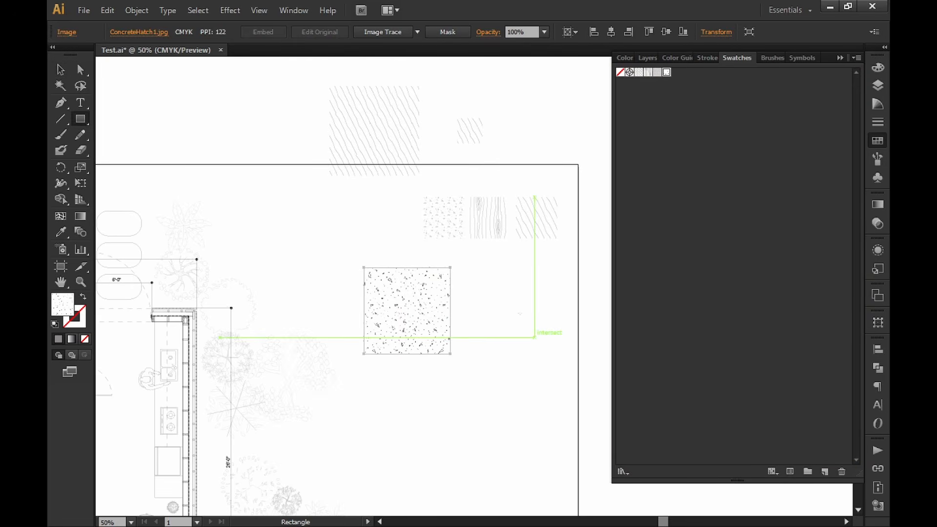
pyautogui.moveTo(495, 277); pyautogui.dragTo(610, 392)
pyautogui.press('v')
pyautogui.click(541, 427)
pyautogui.moveTo(537, 429); pyautogui.dragTo(458, 412)
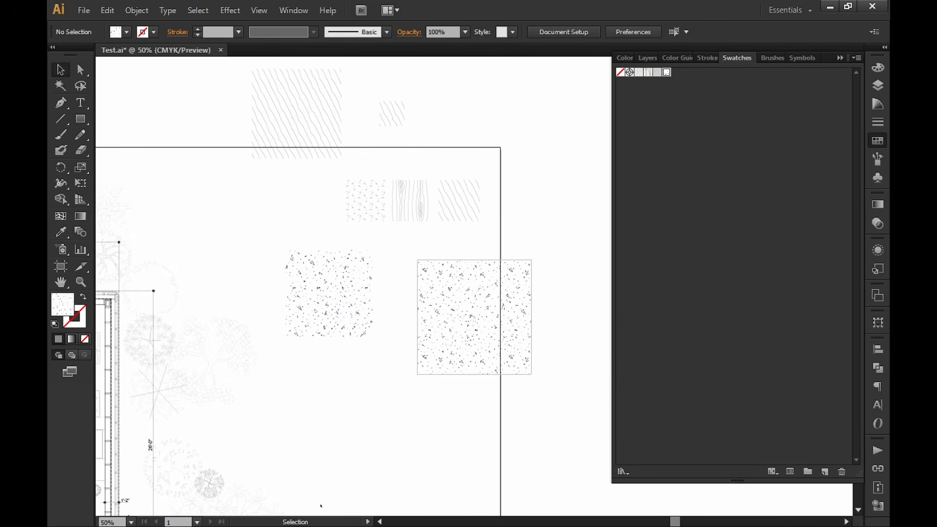
# Step: Place Rift_Seamless.jpg from the Hatch Swatches folder in File Explorer into the Illustrator document
pyautogui.press('super')
pyautogui.moveTo(175, 517)
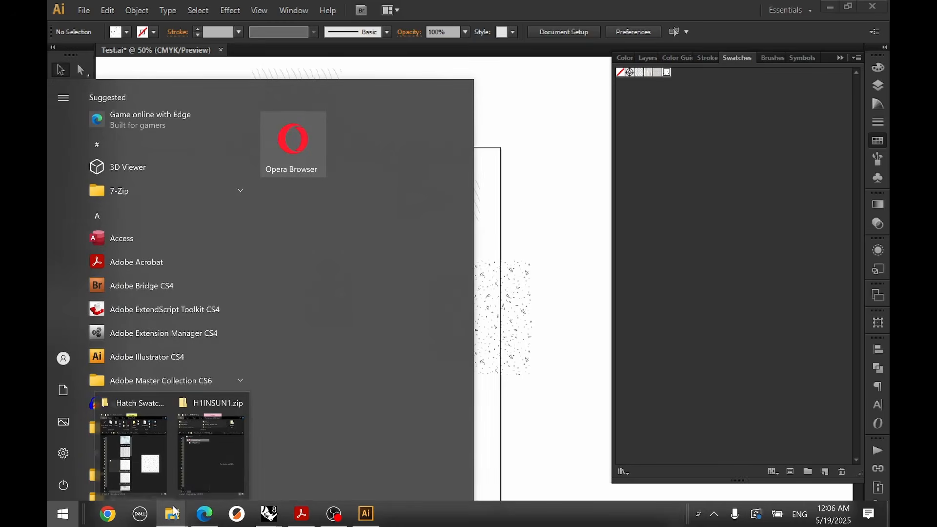
pyautogui.click(152, 475)
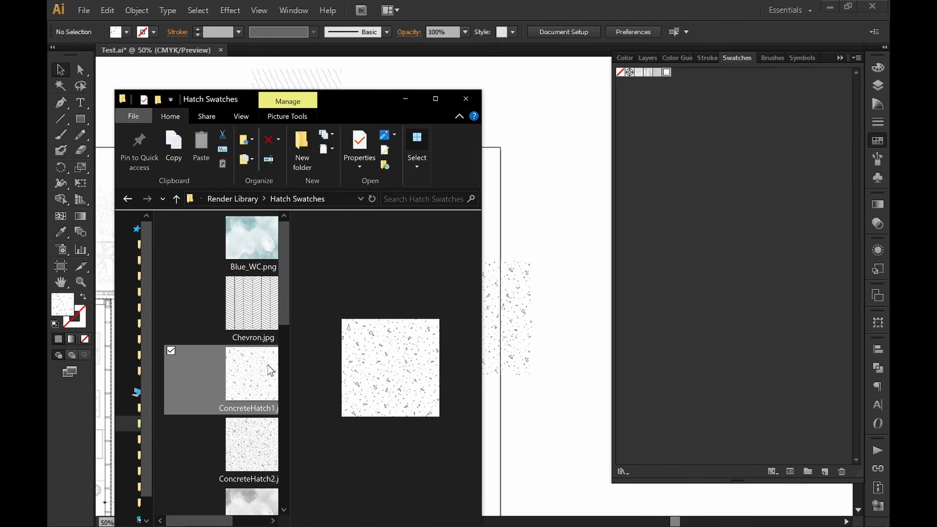
pyautogui.scroll(-5, 268, 371)
pyautogui.scroll(2, 283, 373)
pyautogui.scroll(-2, 271, 418)
pyautogui.click(271, 417)
pyautogui.moveTo(343, 96); pyautogui.dragTo(801, 80)
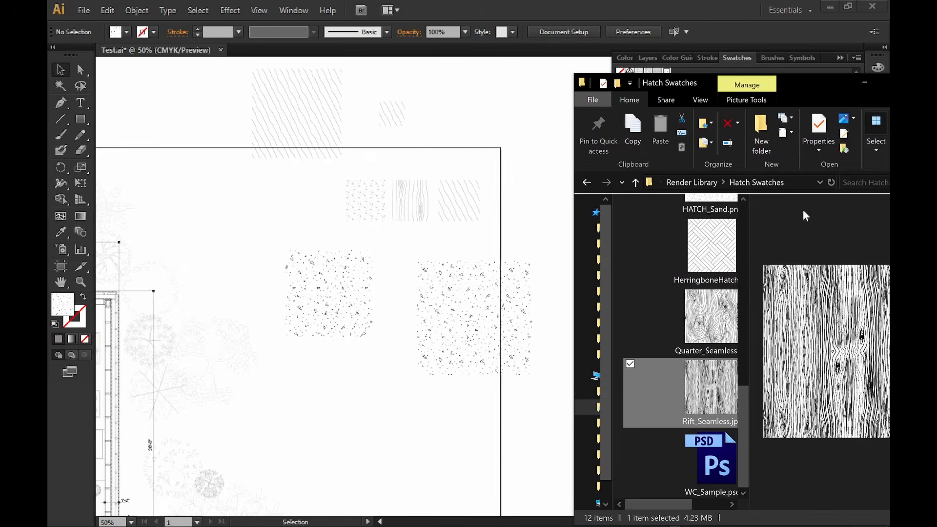
pyautogui.moveTo(328, 399); pyautogui.dragTo(345, 393)
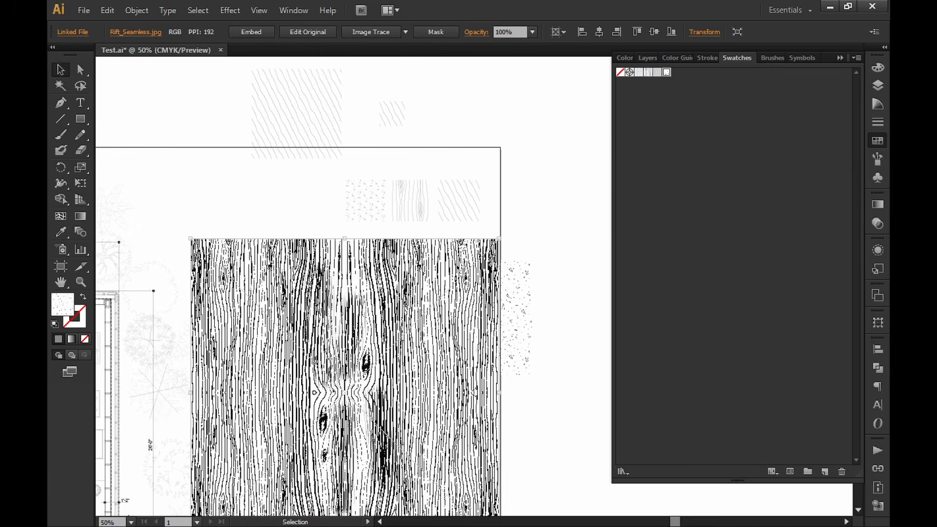
# Step: Scale the placed Rift_Seamless wood grain image down proportionally to roughly half size with Free Transform
pyautogui.moveTo(388, 266); pyautogui.dragTo(430, 202)
pyautogui.press('e')
pyautogui.keyDown('shift'); pyautogui.moveTo(540, 172); pyautogui.dragTo(387, 326); pyautogui.keyUp('shift')
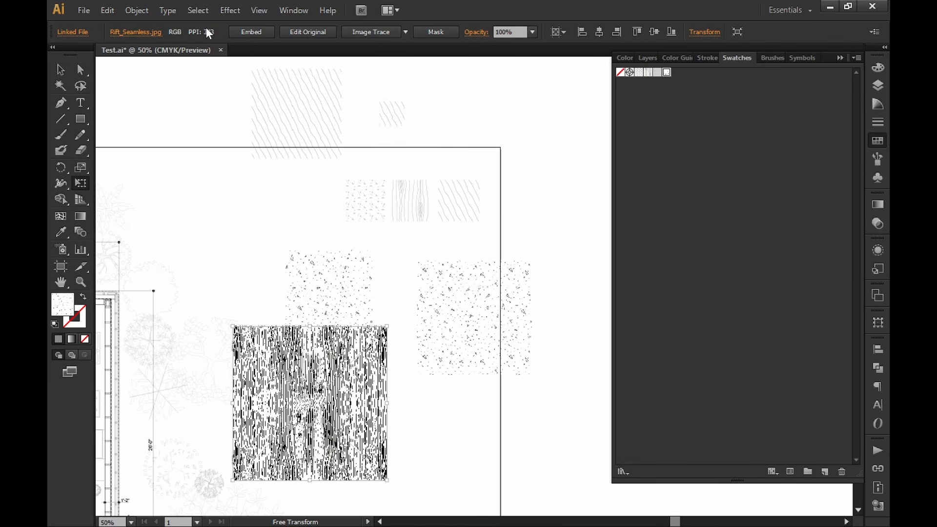
# Step: Embed the wood grain image and save it as a new pattern swatch
pyautogui.click(249, 32)
pyautogui.press('v')
pyautogui.click(414, 236)
pyautogui.moveTo(301, 355); pyautogui.dragTo(696, 166)
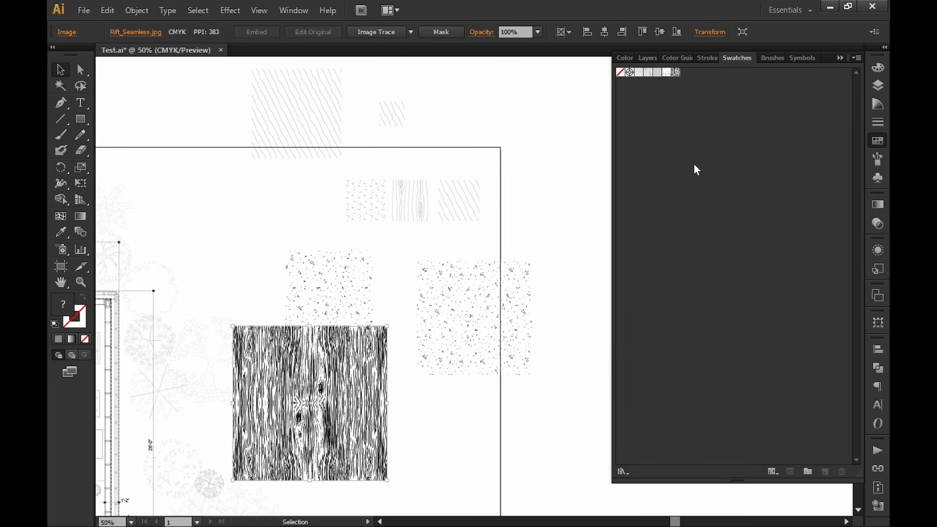
# Step: Draw a small square filled with the new wood grain pattern above the artboard's upper-right corner
pyautogui.click(676, 72)
pyautogui.click(81, 119)
pyautogui.moveTo(454, 92); pyautogui.dragTo(500, 136)
pyautogui.press('v')
pyautogui.click(556, 170)
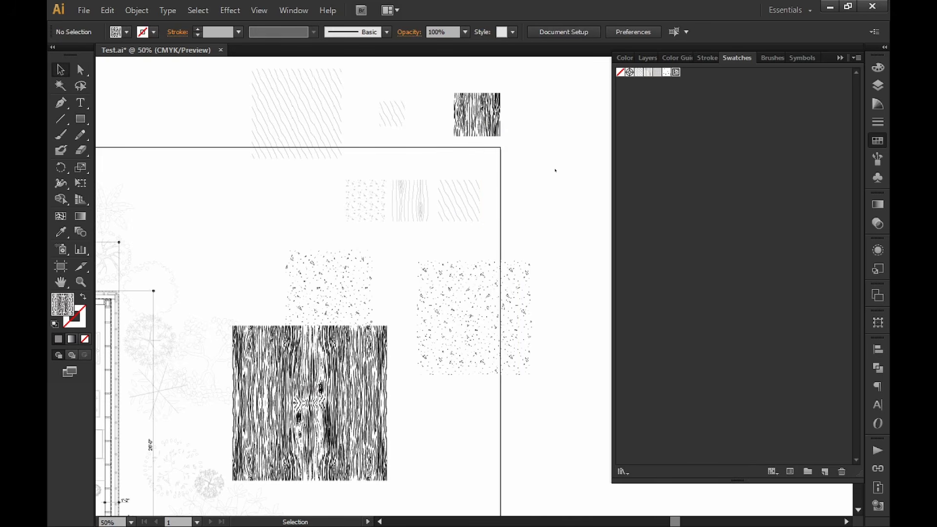
# Step: Delete the placed concrete and wood grain images together with the concrete-filled test square
pyautogui.moveTo(249, 300); pyautogui.dragTo(353, 268)
pyautogui.keyDown('alt'); pyautogui.scroll(-2, 453, 295); pyautogui.keyUp('alt')
pyautogui.moveTo(453, 295); pyautogui.dragTo(408, 293)
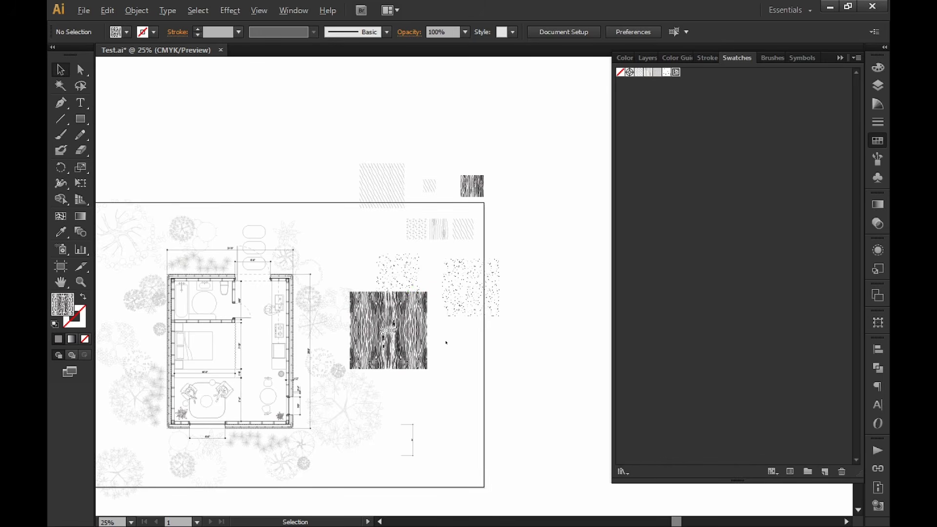
pyautogui.keyDown('alt'); pyautogui.scroll(2, 459, 315); pyautogui.keyUp('alt')
pyautogui.moveTo(507, 380); pyautogui.dragTo(294, 216)
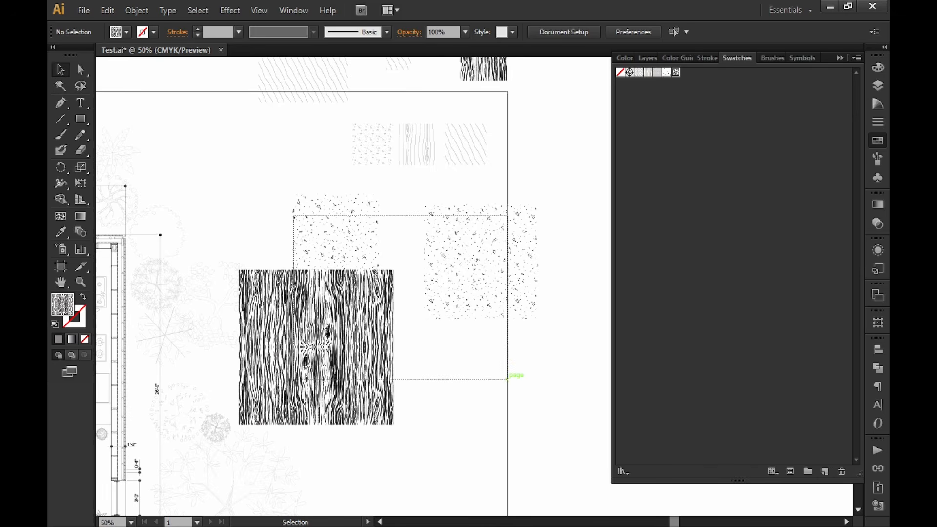
pyautogui.press('Delete')
# Step: Delete the two diagonal-line squares and the wood grain square at the artboard's top edge
pyautogui.scroll(5, 381, 273)
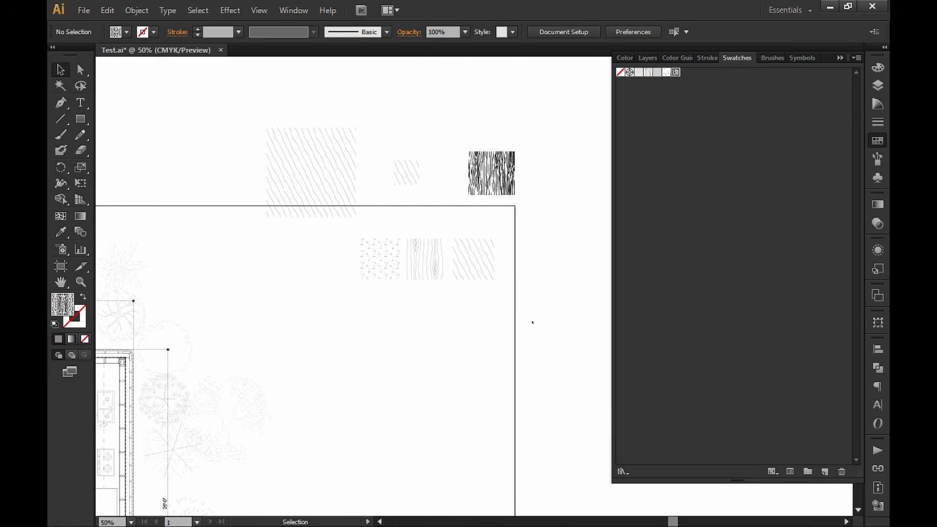
pyautogui.moveTo(546, 128); pyautogui.dragTo(274, 195)
pyautogui.press('Delete')
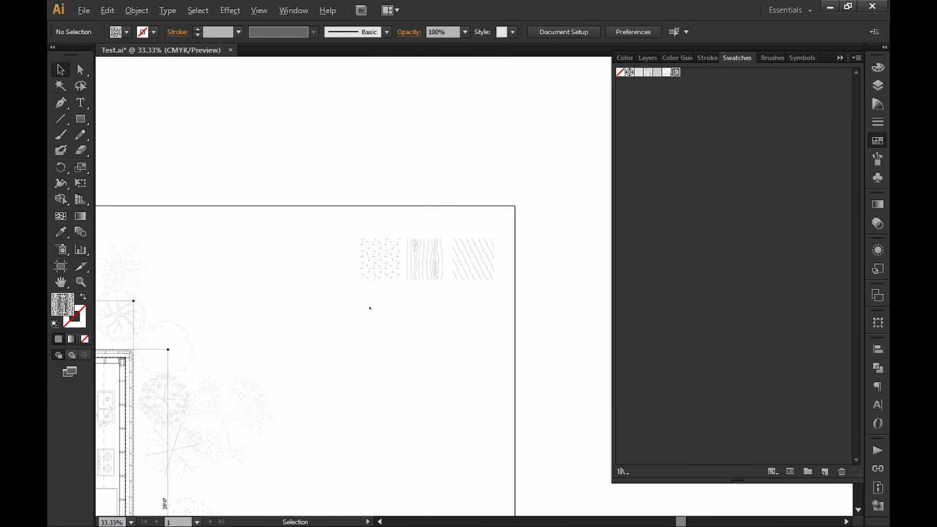
# Step: Hide every visible layer from Hatch down to the last Make2D layer, leaving only Assets and 0 shown
pyautogui.keyDown('alt'); pyautogui.scroll(-2, 464, 212); pyautogui.keyUp('alt')
pyautogui.scroll(3, 483, 263)
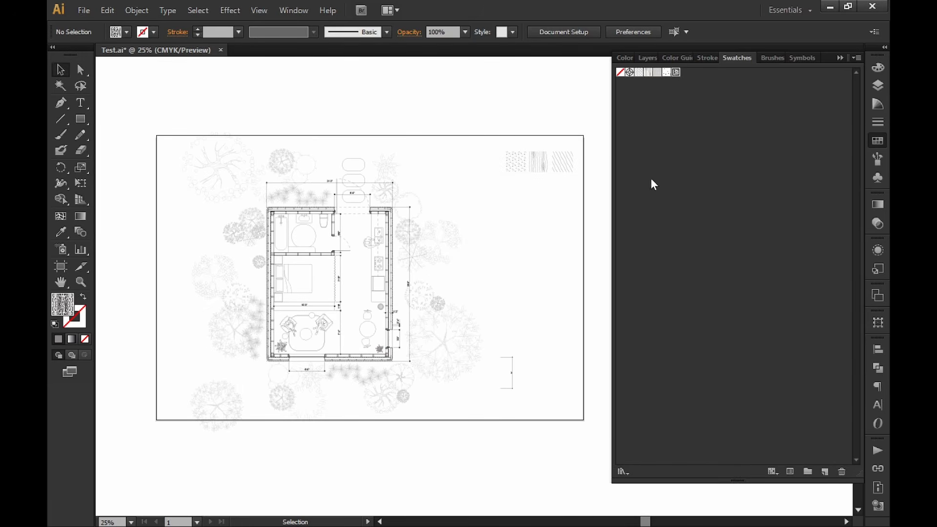
pyautogui.click(650, 58)
pyautogui.moveTo(445, 194); pyautogui.dragTo(427, 214)
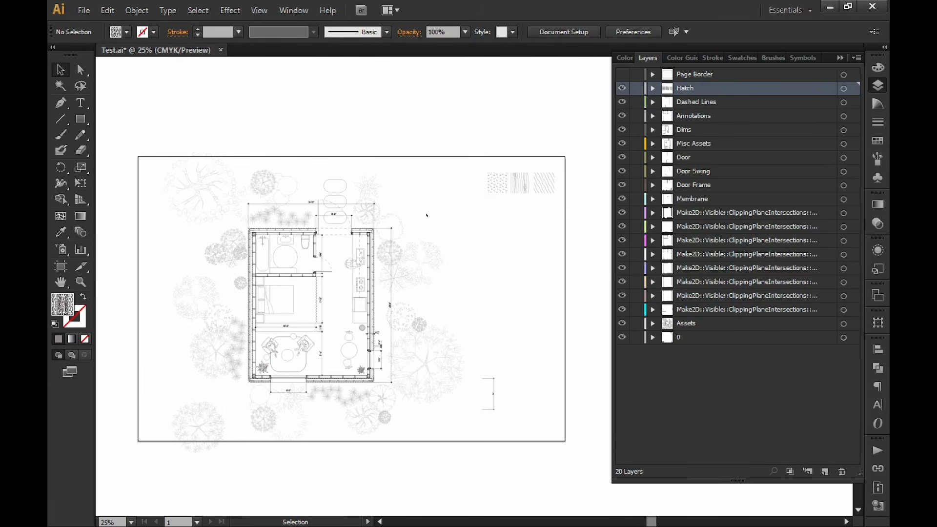
pyautogui.moveTo(447, 319); pyautogui.dragTo(468, 317)
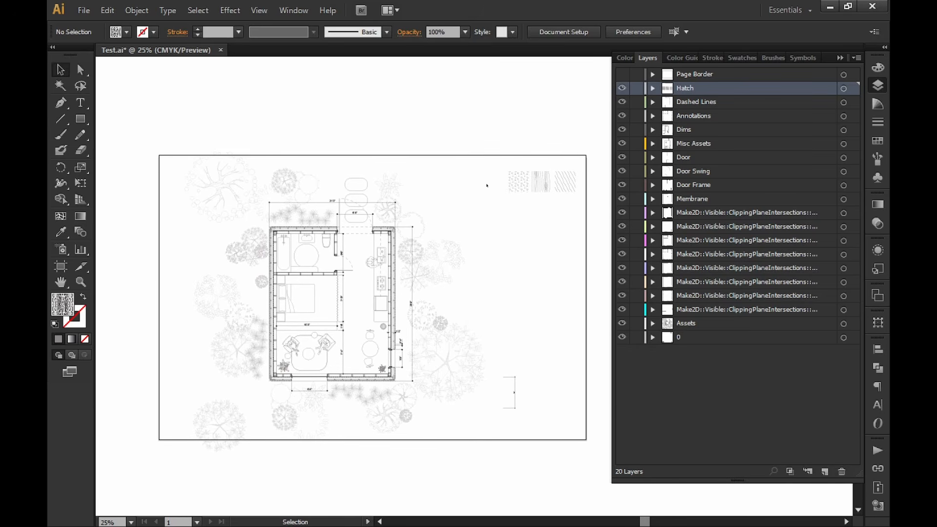
pyautogui.moveTo(622, 309); pyautogui.dragTo(617, 89)
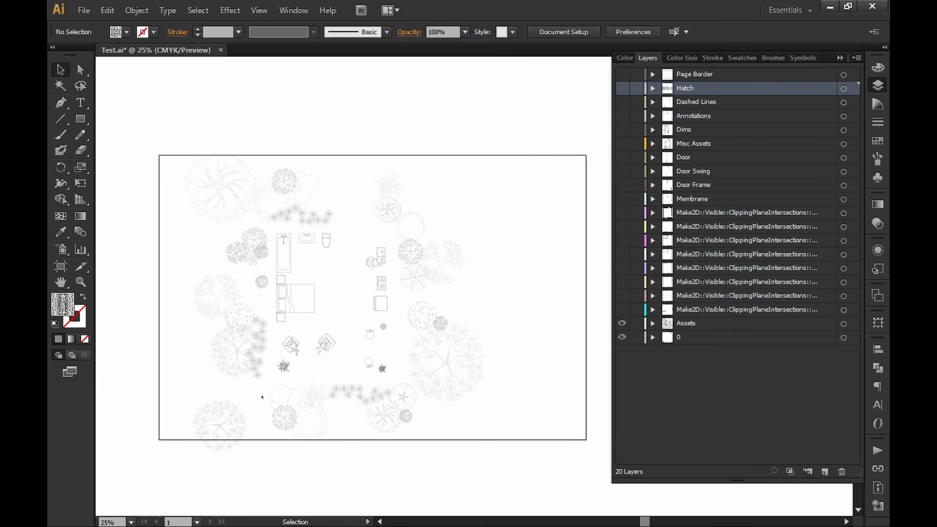
# Step: Check the Pathfinder options with all the furniture and plant linework selected, leaving the settings as they are
pyautogui.moveTo(508, 163); pyautogui.dragTo(480, 250)
pyautogui.moveTo(513, 128); pyautogui.dragTo(134, 456)
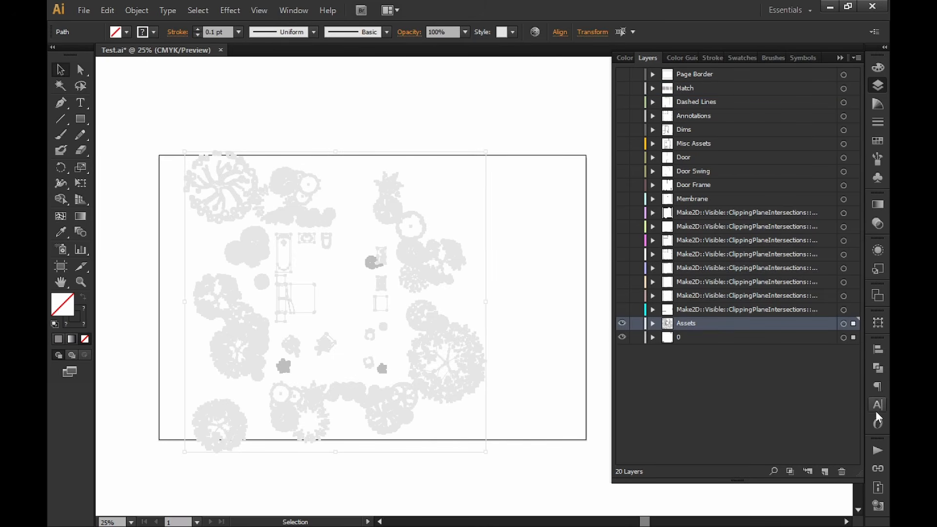
pyautogui.click(878, 368)
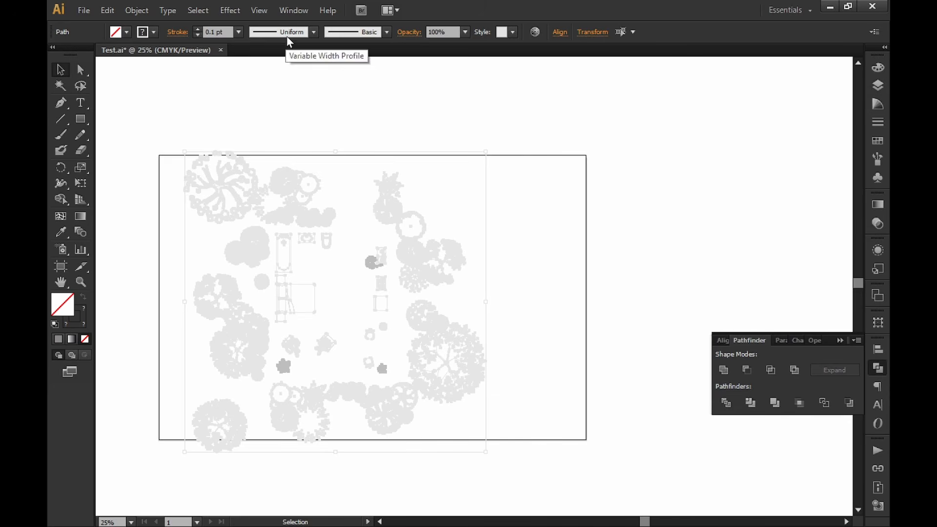
pyautogui.click(298, 10)
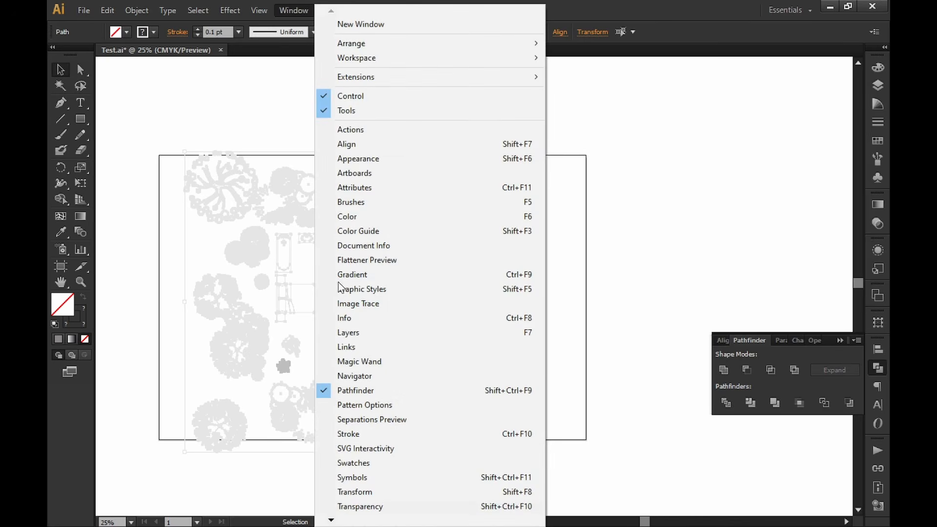
pyautogui.click(856, 344)
pyautogui.click(808, 379)
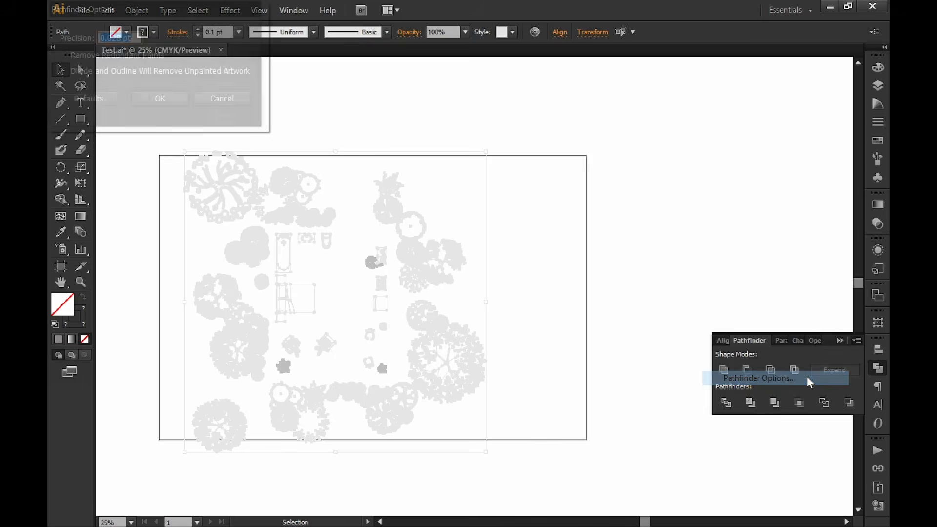
pyautogui.click(141, 101)
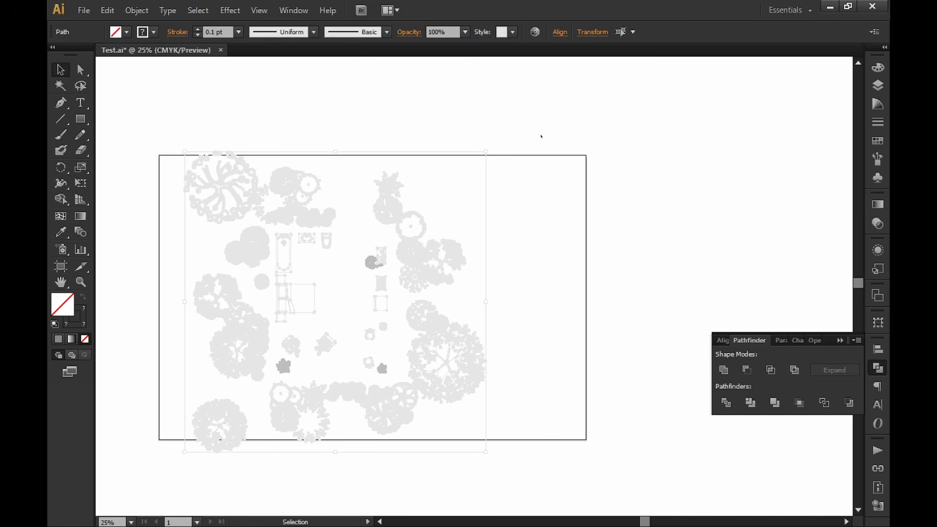
pyautogui.click(503, 176)
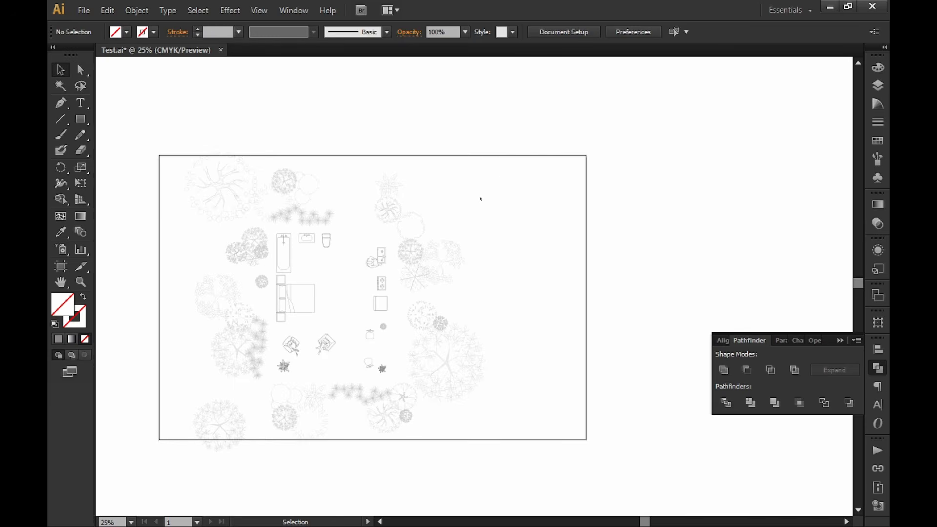
# Step: Show every layer again and hide only the Dims layer
pyautogui.click(879, 86)
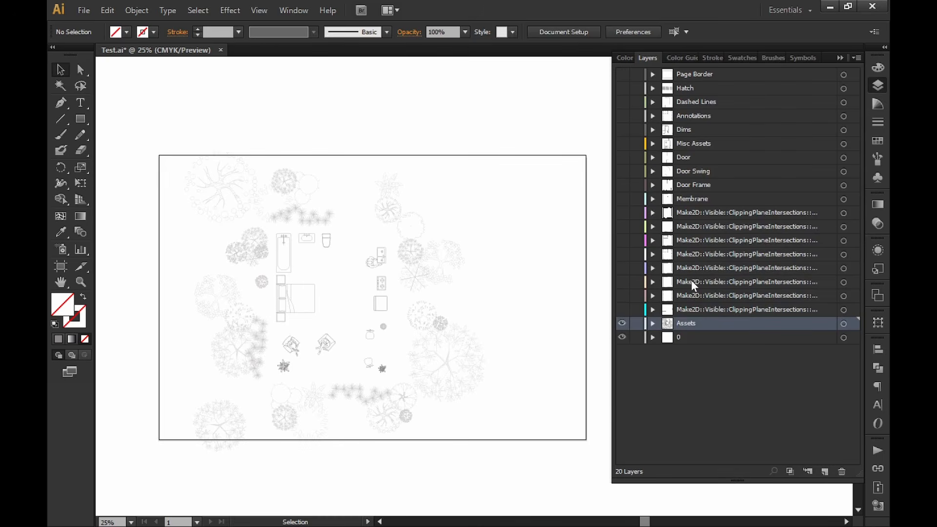
pyautogui.moveTo(623, 115); pyautogui.dragTo(623, 76)
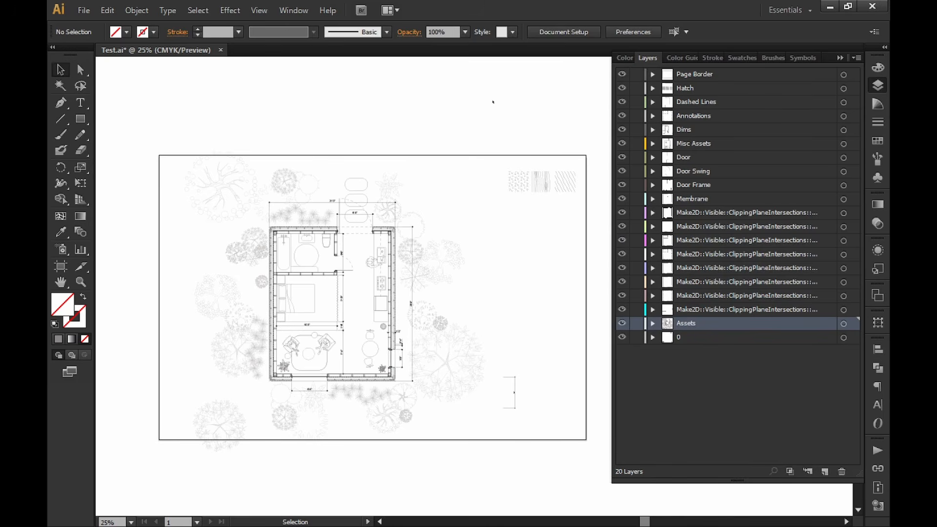
pyautogui.moveTo(479, 274)
pyautogui.mouseDown()
pyautogui.moveTo(502, 233)
pyautogui.moveTo(472, 262)
pyautogui.mouseUp()
pyautogui.keyDown('alt'); pyautogui.scroll(-1, 487, 281); pyautogui.keyUp('alt')
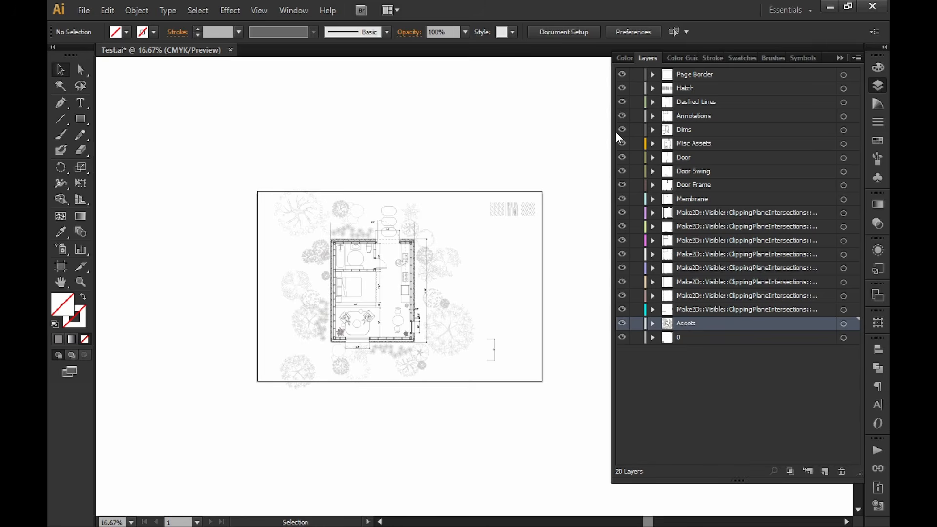
pyautogui.click(623, 130)
# Step: Duplicate the whole floor plan drawing with its page border about 27 in below the original
pyautogui.moveTo(479, 175); pyautogui.dragTo(261, 402)
pyautogui.moveTo(344, 439); pyautogui.dragTo(376, 368)
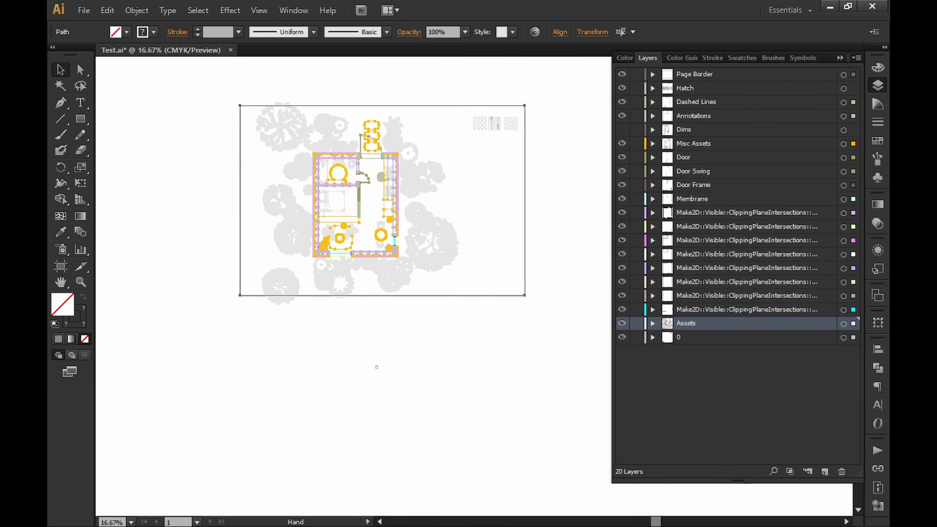
pyautogui.click(419, 359)
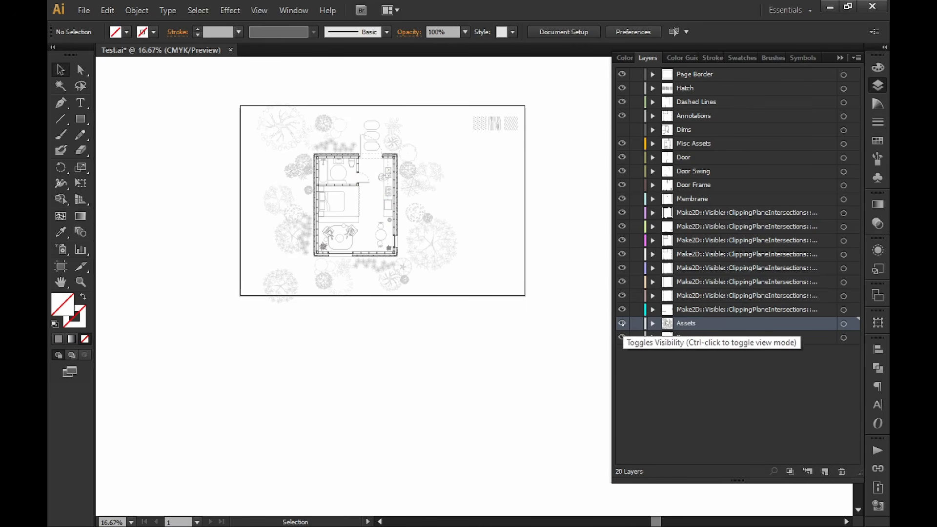
pyautogui.moveTo(463, 117); pyautogui.dragTo(229, 319)
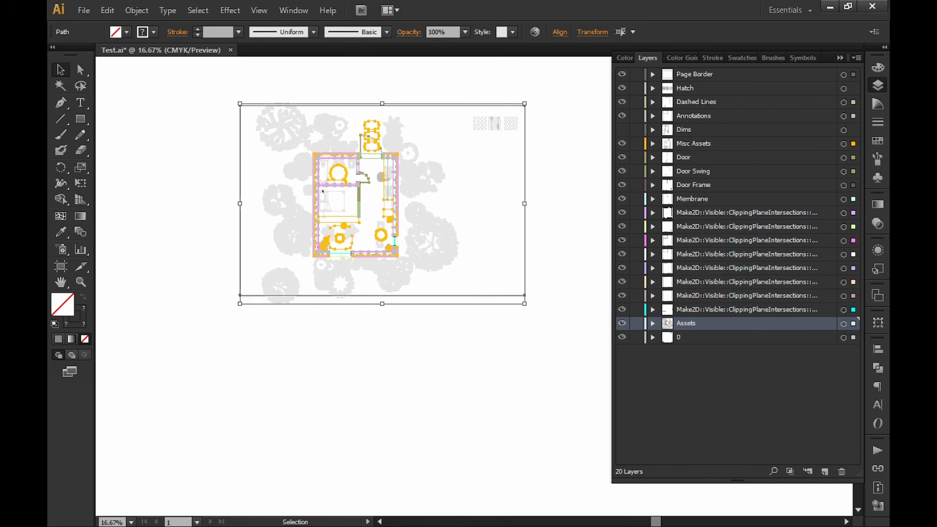
pyautogui.keyDown('alt'); pyautogui.moveTo(319, 187); pyautogui.dragTo(317, 401); pyautogui.keyUp('alt')
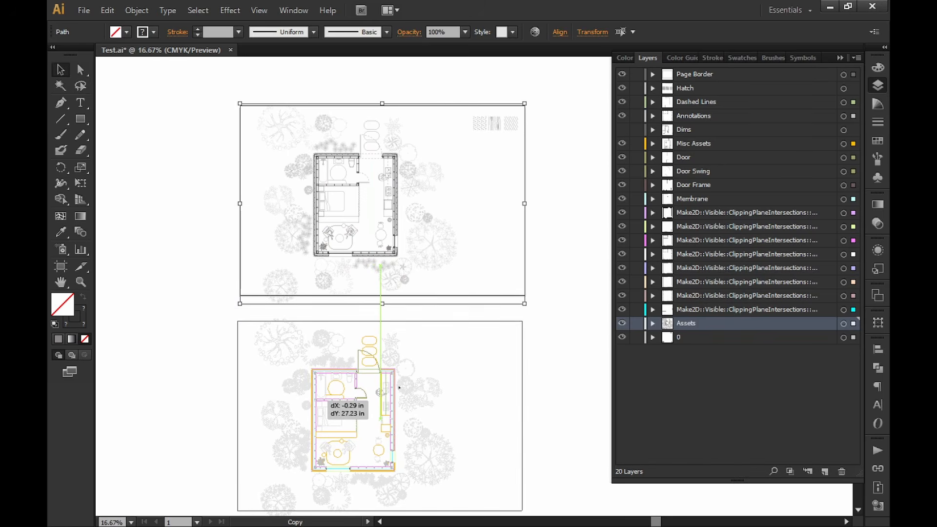
pyautogui.click(550, 387)
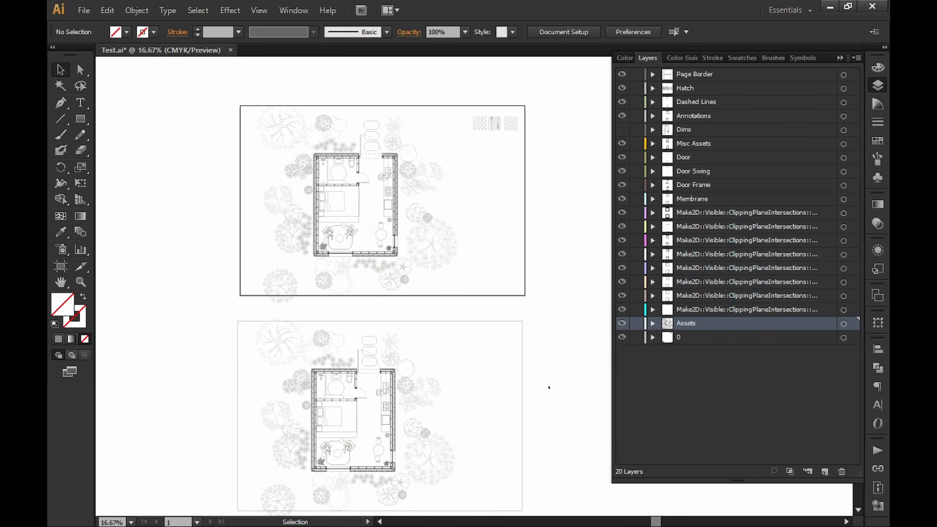
pyautogui.moveTo(520, 410); pyautogui.dragTo(550, 323)
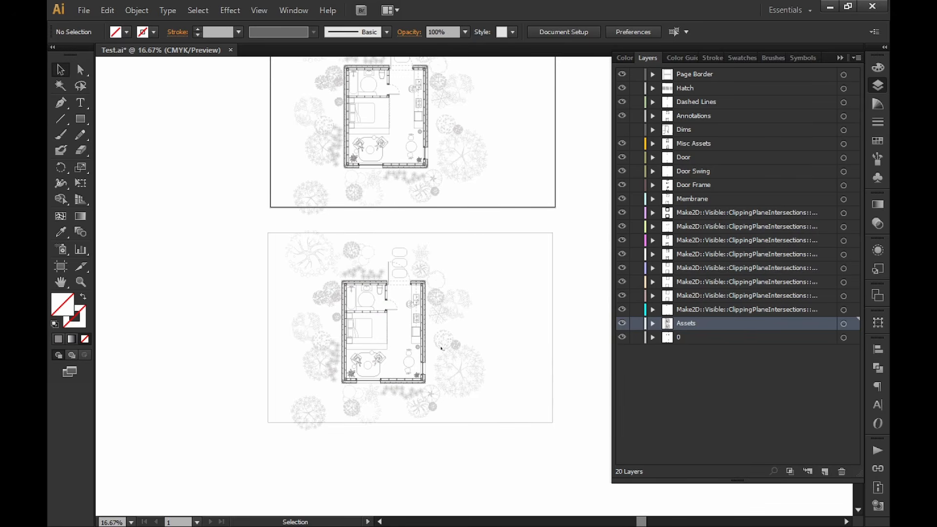
# Step: Select all linework of the duplicated building, from its lower exterior corner to the opposite upper corner
pyautogui.keyDown('alt'); pyautogui.scroll(4, 400, 344); pyautogui.keyUp('alt')
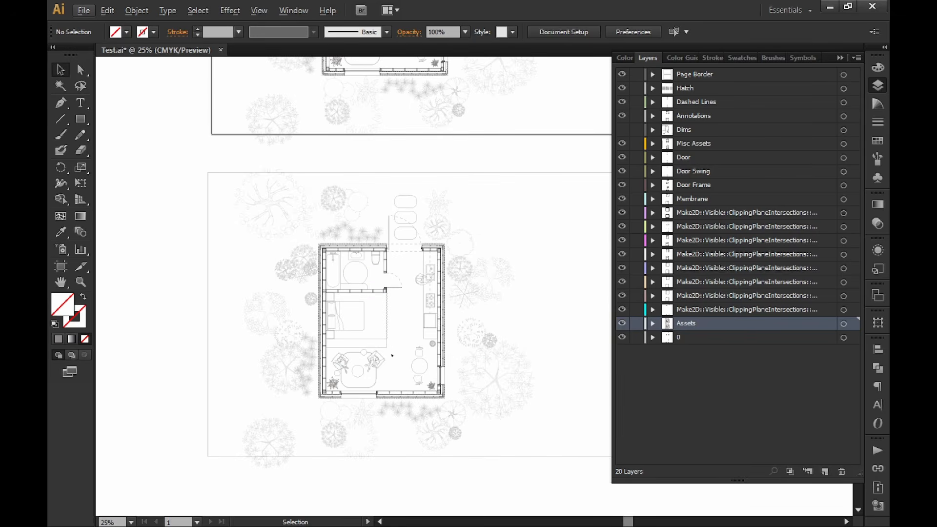
pyautogui.scroll(3, 395, 218)
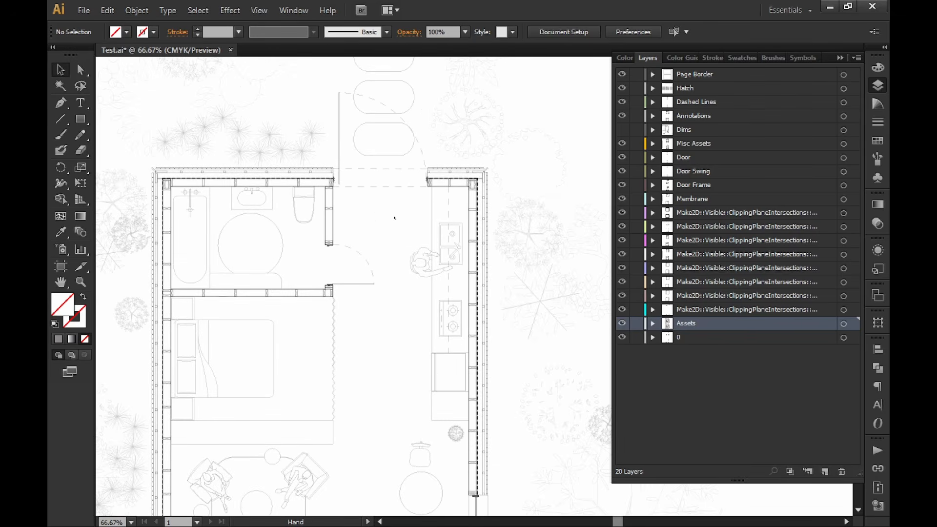
pyautogui.click(385, 190)
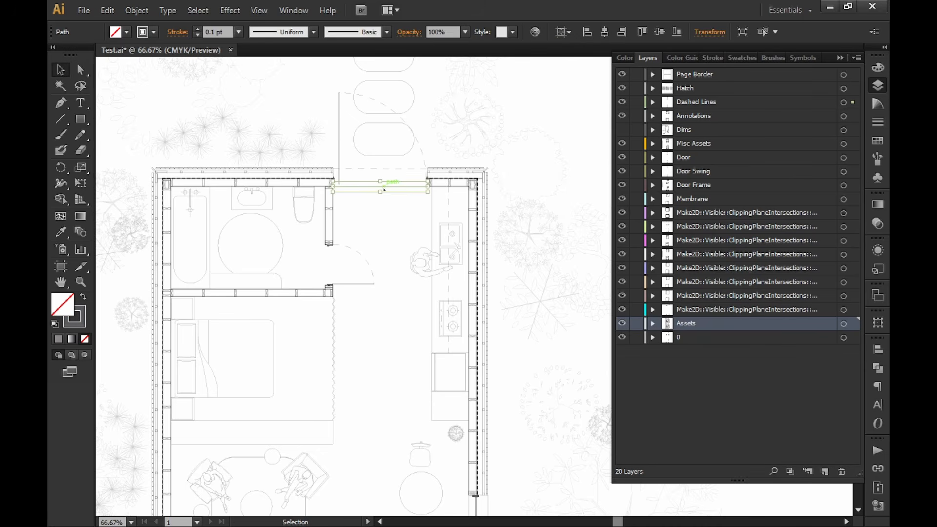
pyautogui.click(386, 234)
pyautogui.keyDown('alt'); pyautogui.scroll(-2, 350, 300); pyautogui.keyUp('alt')
pyautogui.moveTo(387, 347); pyautogui.dragTo(421, 329)
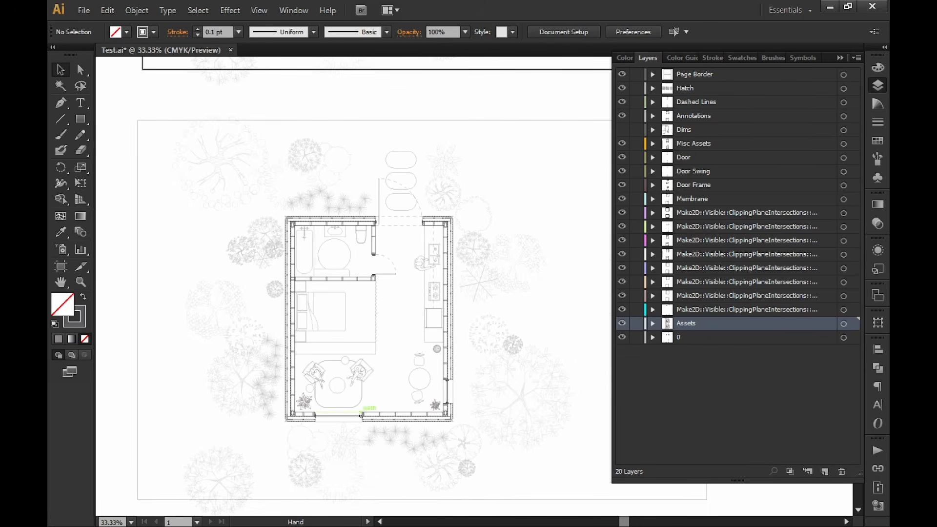
pyautogui.keyDown('alt'); pyautogui.scroll(1, 362, 415); pyautogui.keyUp('alt')
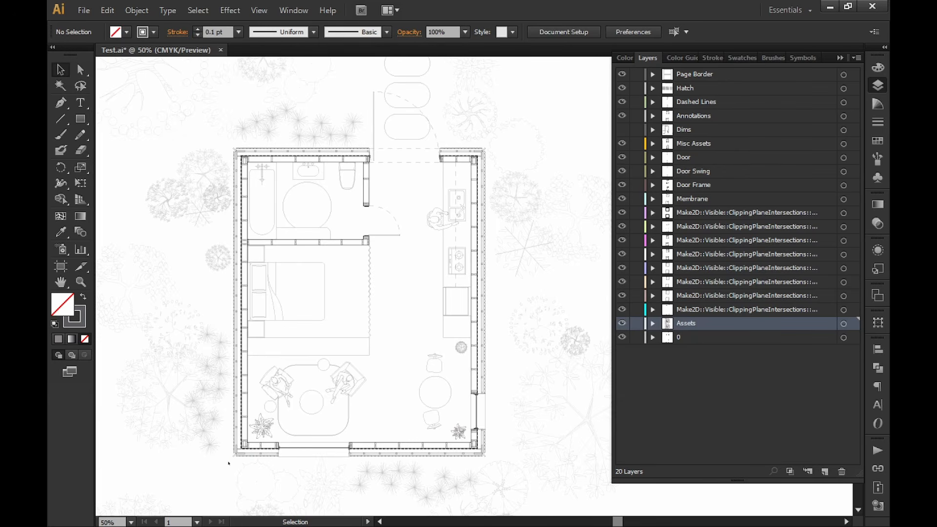
pyautogui.moveTo(231, 460); pyautogui.dragTo(488, 146)
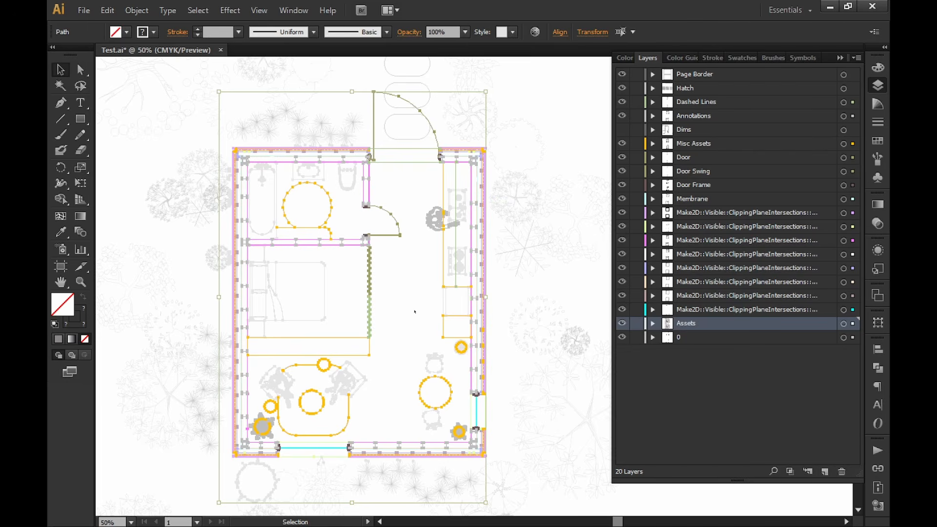
# Step: Create a new layer above Hatch and name it LivePaint
pyautogui.click(690, 89)
pyautogui.click(824, 472)
pyautogui.doubleClick(693, 89)
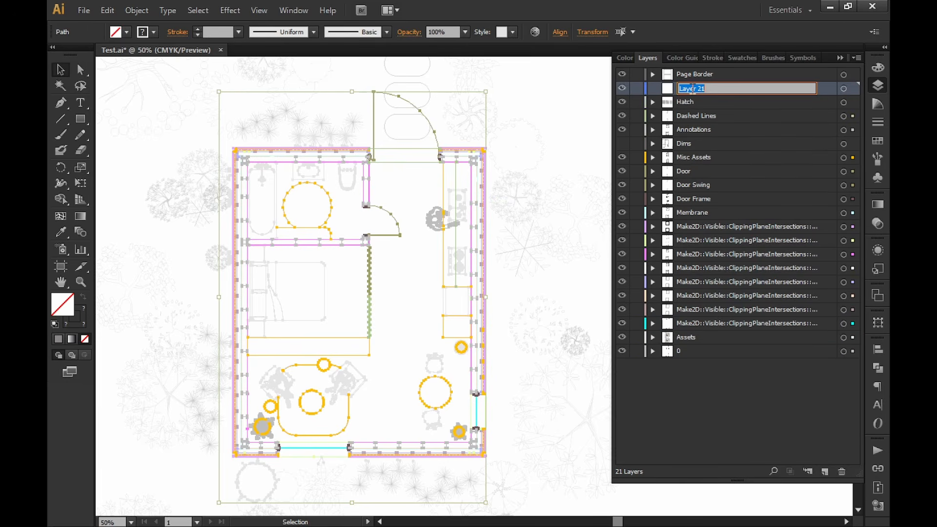
pyautogui.write('LivePaint')
pyautogui.press('Return')
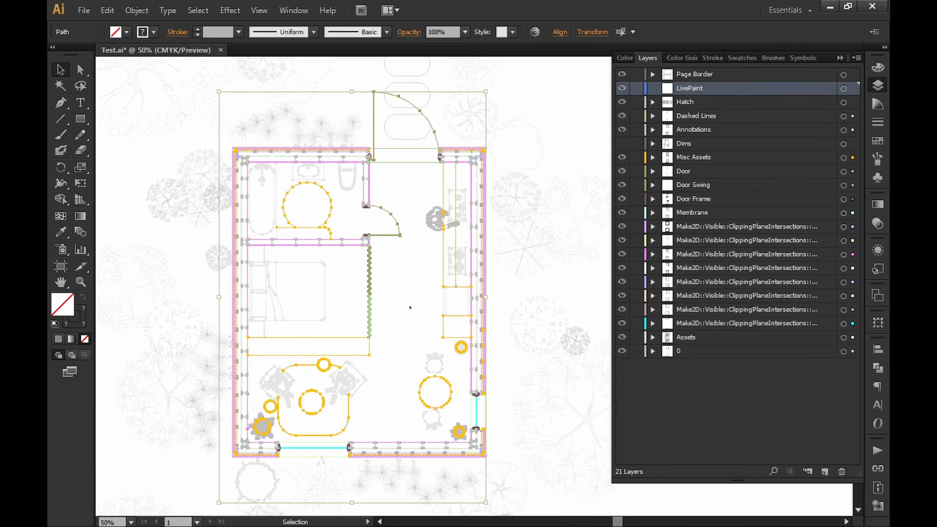
# Step: Convert the selected building linework into a Live Paint group, continuing despite its complexity, and deselect it
pyautogui.press('k')
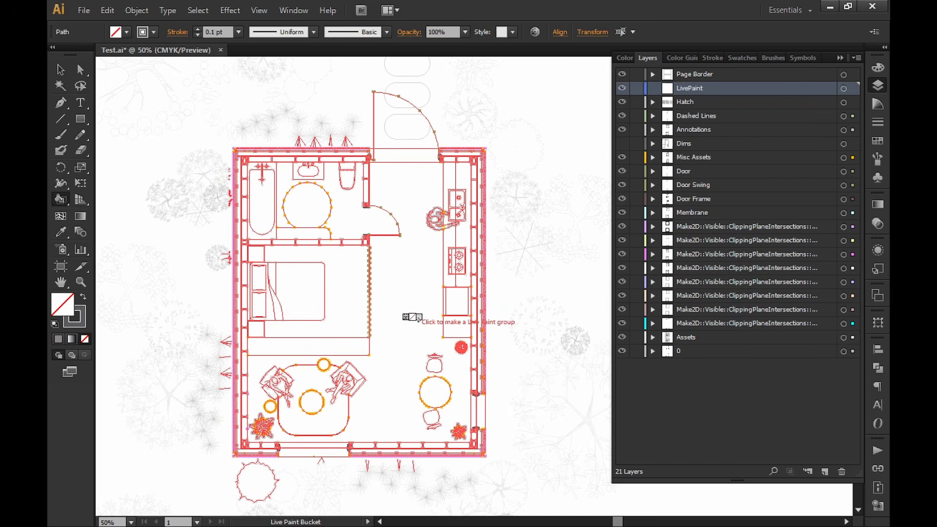
pyautogui.click(415, 317)
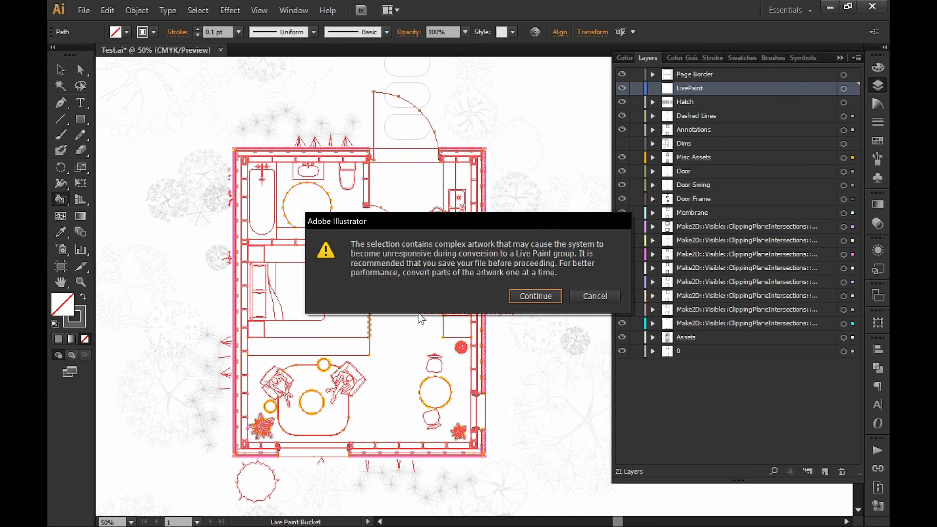
pyautogui.click(540, 300)
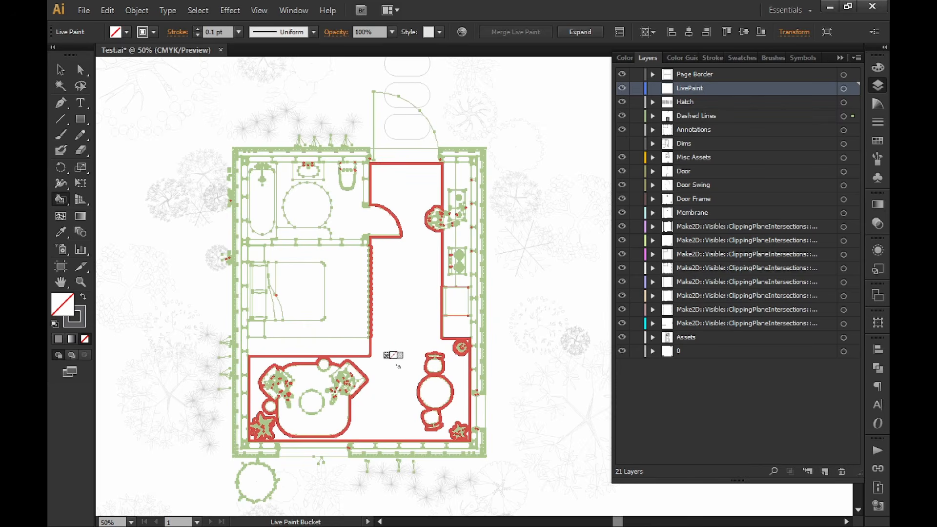
pyautogui.press('v')
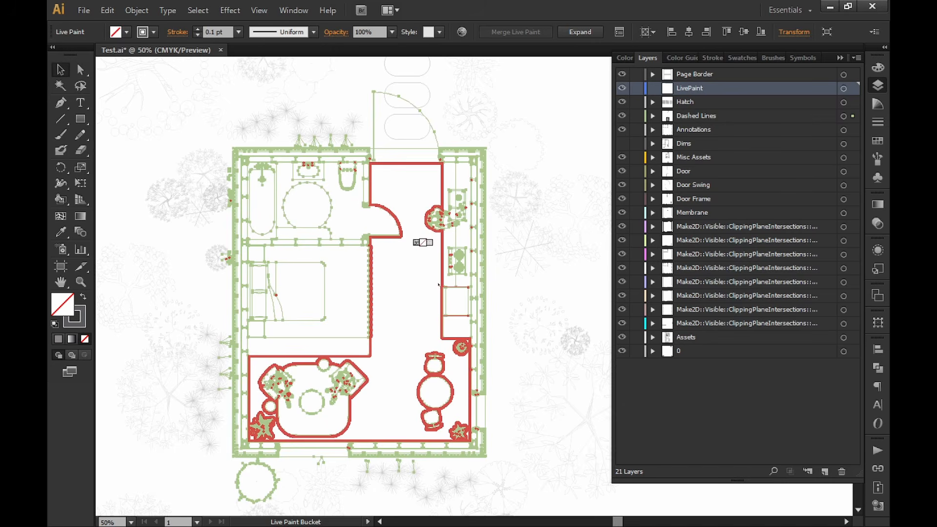
pyautogui.click(557, 281)
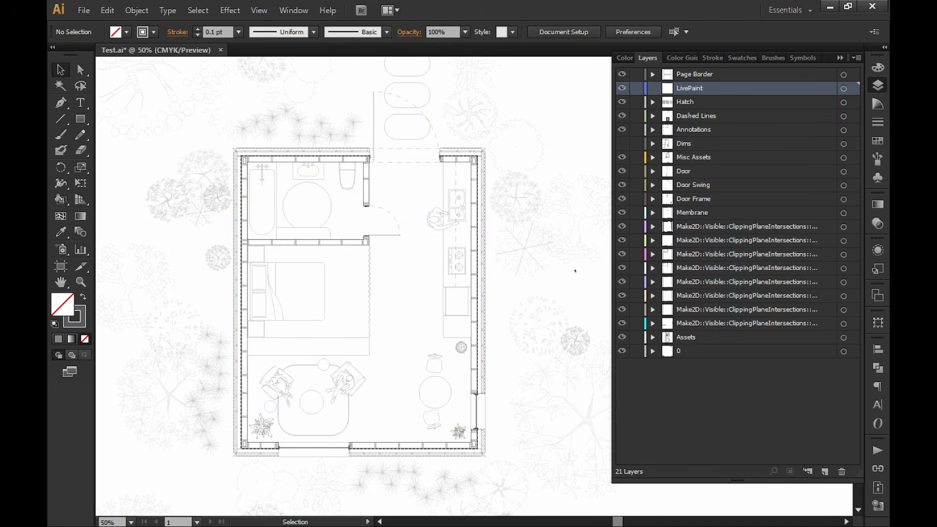
# Step: Fill the living and kitchen, bedroom and bathroom floor areas of the duplicated plan with the concrete pattern using Live Paint Bucket
pyautogui.click(876, 141)
pyautogui.click(639, 73)
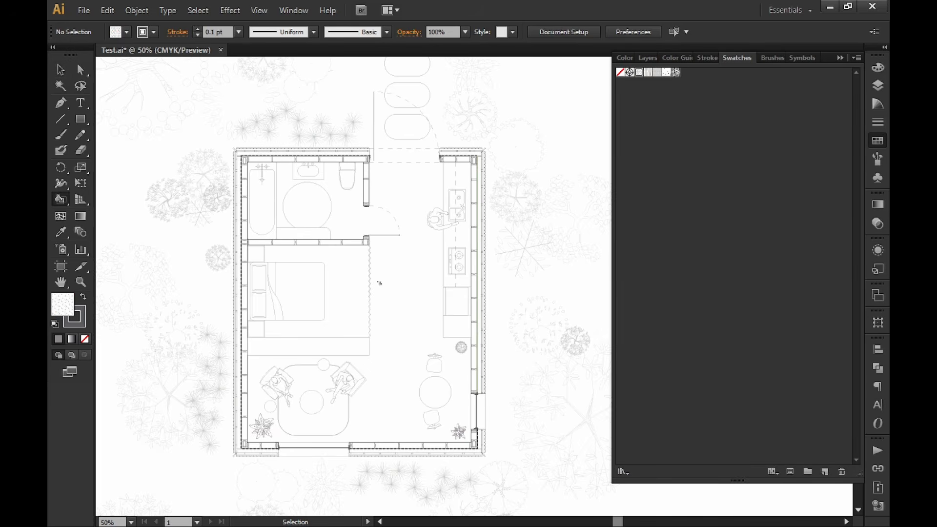
pyautogui.press('k')
pyautogui.click(408, 305)
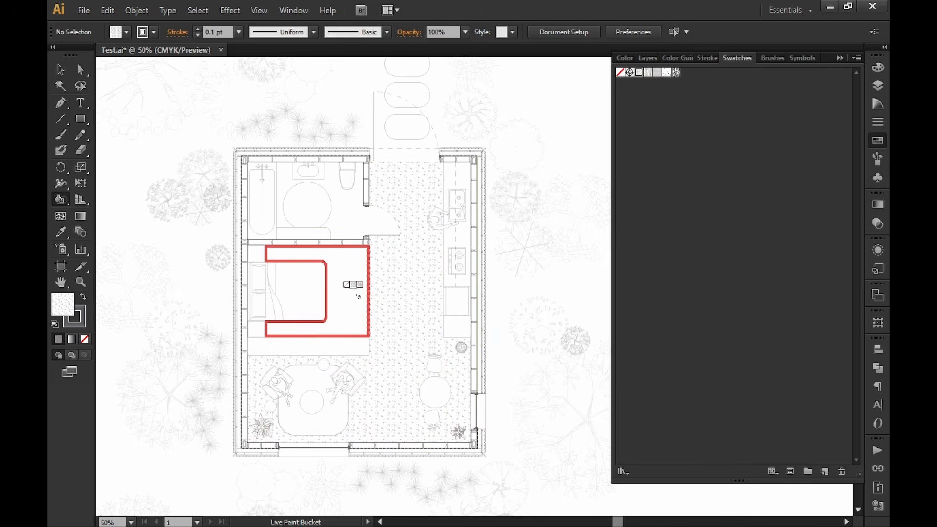
pyautogui.click(359, 294)
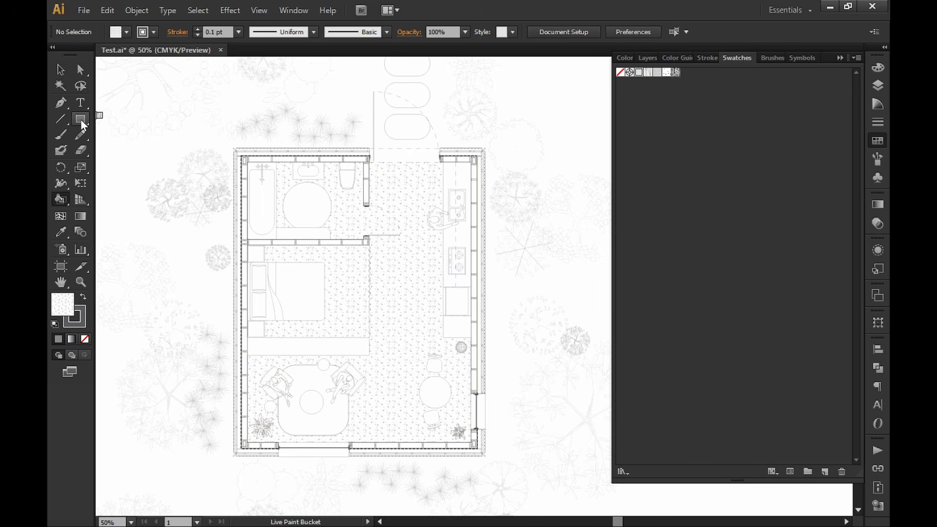
# Step: Set the stroke to none and draw a small concrete-filled square in the empty area beside the duplicated plan
pyautogui.click(76, 320)
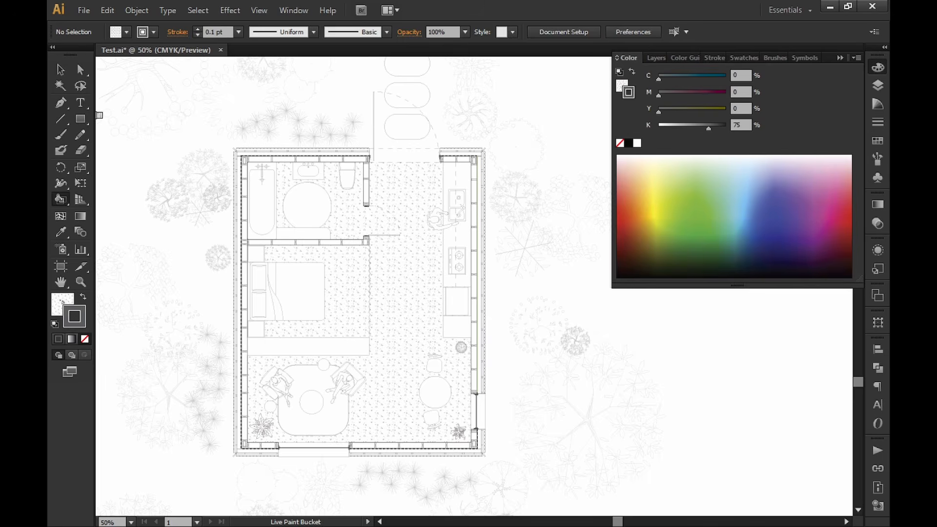
pyautogui.press('/')
pyautogui.moveTo(353, 219); pyautogui.dragTo(232, 219)
pyautogui.click(82, 123)
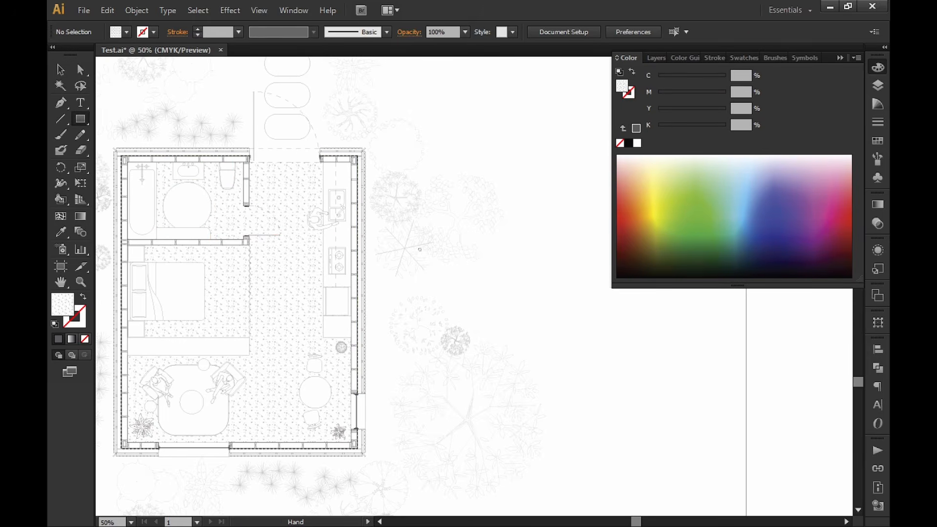
pyautogui.moveTo(425, 250); pyautogui.dragTo(333, 255)
pyautogui.moveTo(478, 256); pyautogui.dragTo(530, 307)
# Step: Enlarge the concrete-filled square proportionally with Free Transform
pyautogui.hotkey('ctrl', 'shift', 'a')
pyautogui.press('v')
pyautogui.moveTo(533, 268); pyautogui.dragTo(501, 233)
pyautogui.click(467, 330)
pyautogui.press('e')
pyautogui.keyDown('shift'); pyautogui.moveTo(506, 279); pyautogui.dragTo(554, 360); pyautogui.keyUp('shift')
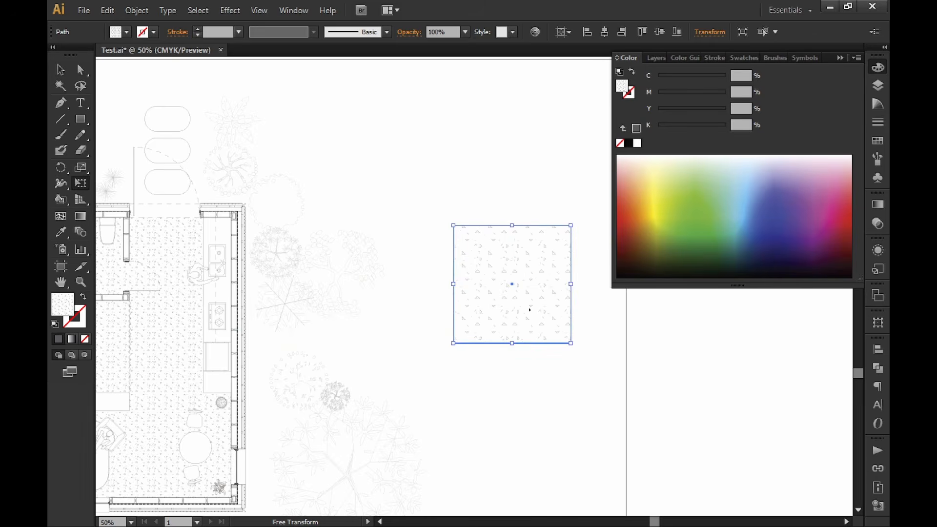
pyautogui.moveTo(537, 278); pyautogui.dragTo(530, 222)
# Step: Try the enlarged concrete pattern on the living and kitchen floor by sampling the square with Eyedropper and using Live Paint Bucket, then undo it
pyautogui.press('v')
pyautogui.click(544, 332)
pyautogui.press('i')
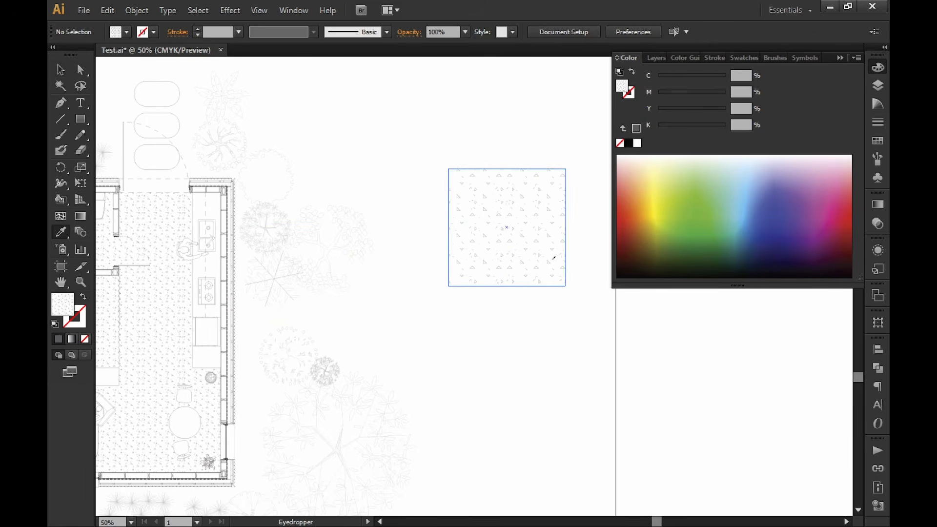
pyautogui.moveTo(462, 363); pyautogui.dragTo(496, 354)
pyautogui.press('k')
pyautogui.moveTo(407, 324); pyautogui.dragTo(512, 351)
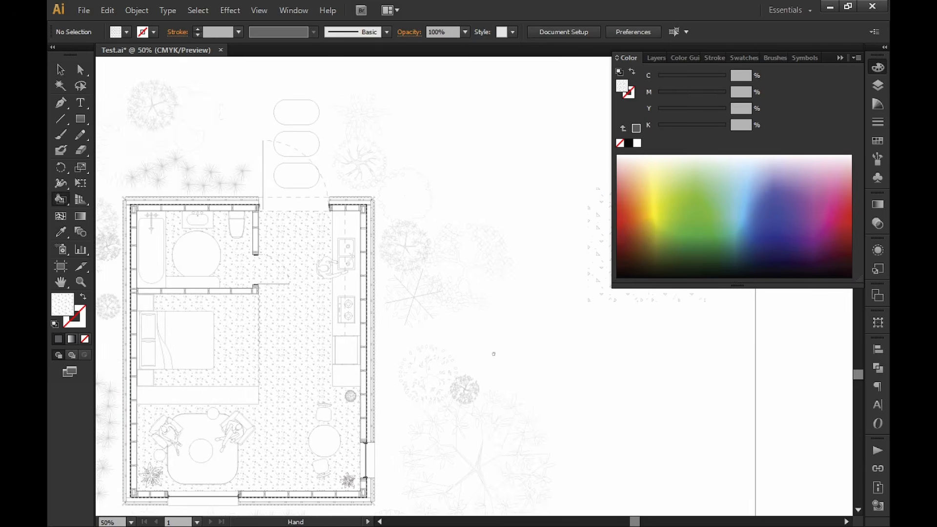
pyautogui.click(315, 340)
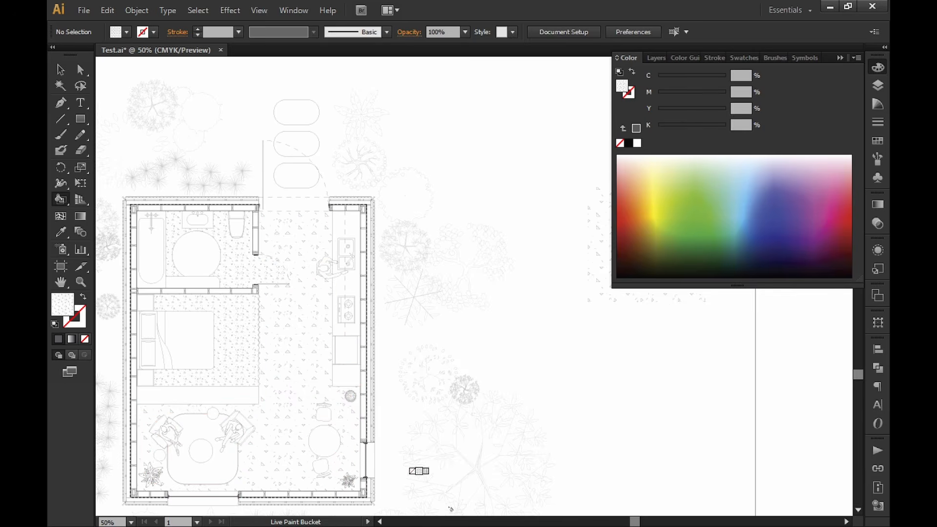
pyautogui.moveTo(402, 404); pyautogui.dragTo(436, 366)
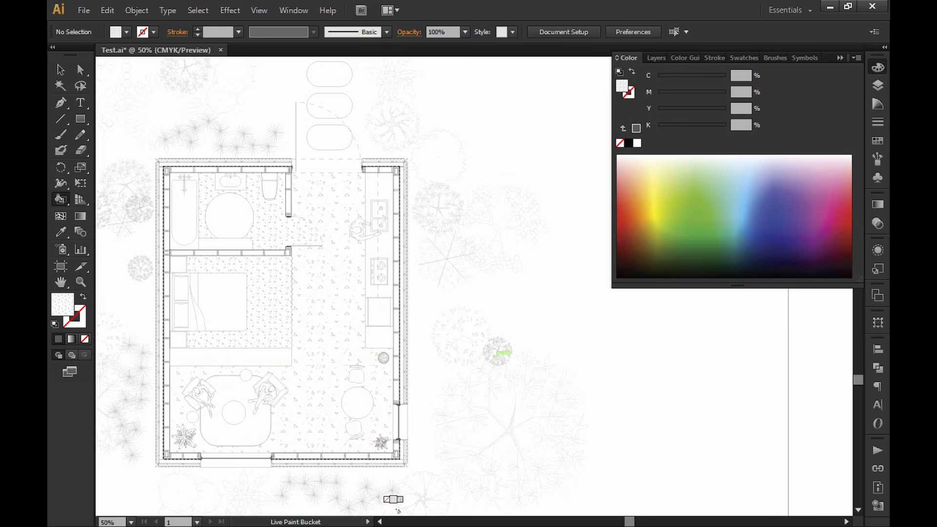
pyautogui.moveTo(530, 349); pyautogui.dragTo(418, 371)
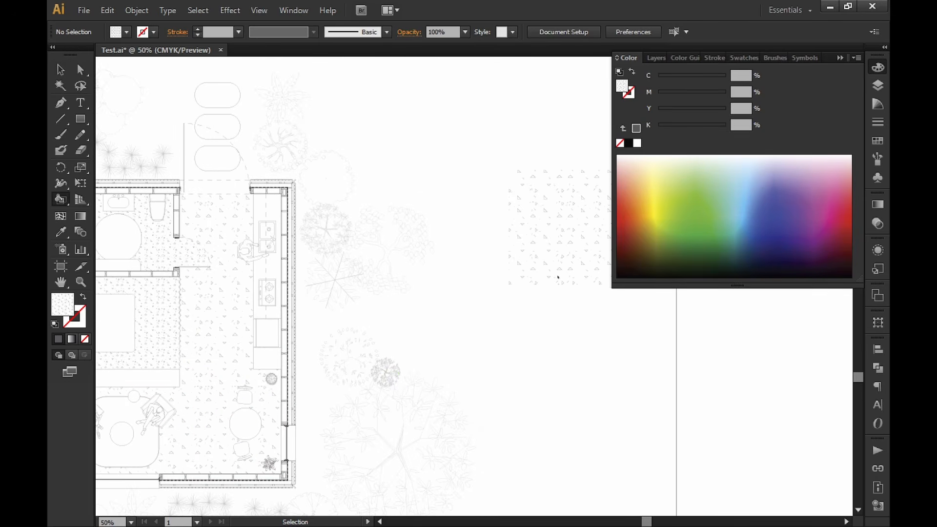
pyautogui.hotkey('ctrl', 'z')
# Step: Shrink the concrete-filled square proportionally with Free Transform and deselect it
pyautogui.press('v')
pyautogui.moveTo(569, 222); pyautogui.dragTo(536, 244)
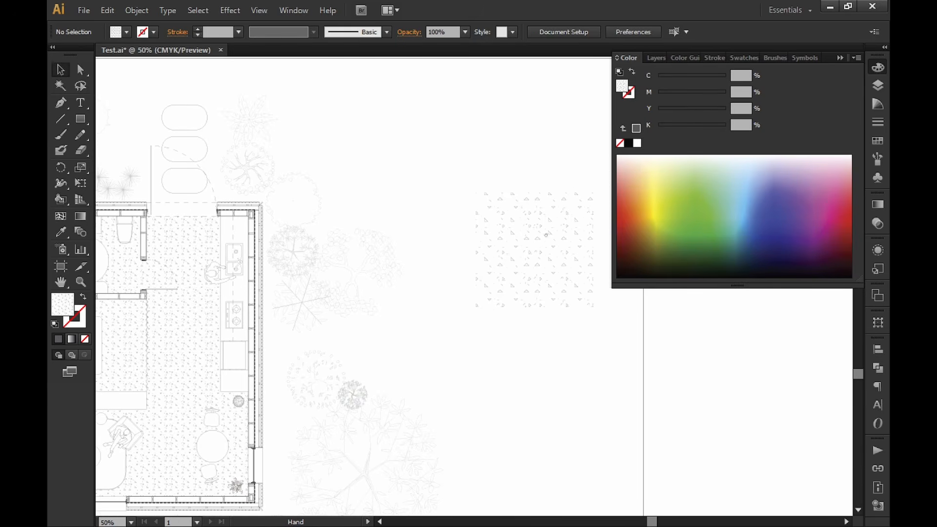
pyautogui.click(537, 285)
pyautogui.press('e')
pyautogui.moveTo(593, 310); pyautogui.dragTo(556, 272)
pyautogui.moveTo(518, 334); pyautogui.dragTo(547, 339)
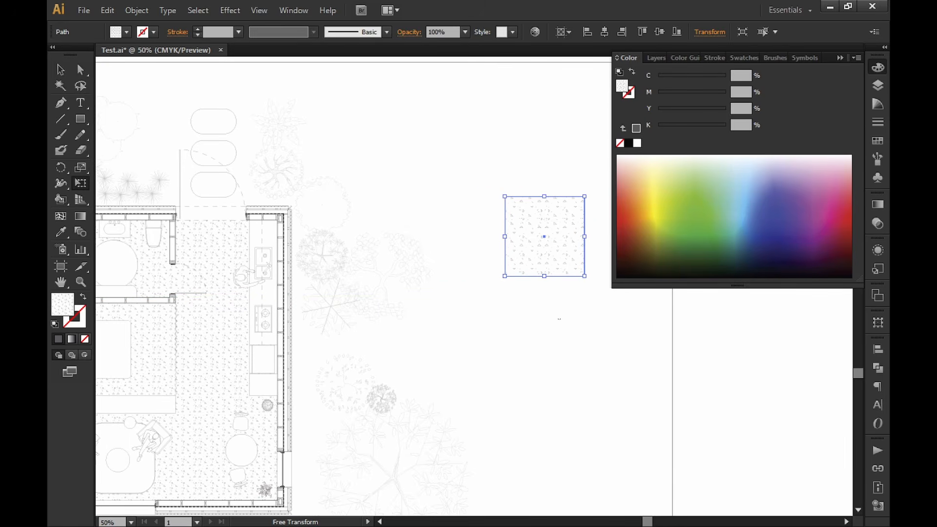
pyautogui.press('v')
pyautogui.click(557, 320)
# Step: Sample the reduced concrete pattern from the square and refill the plan's floor areas with Live Paint Bucket
pyautogui.click(541, 235)
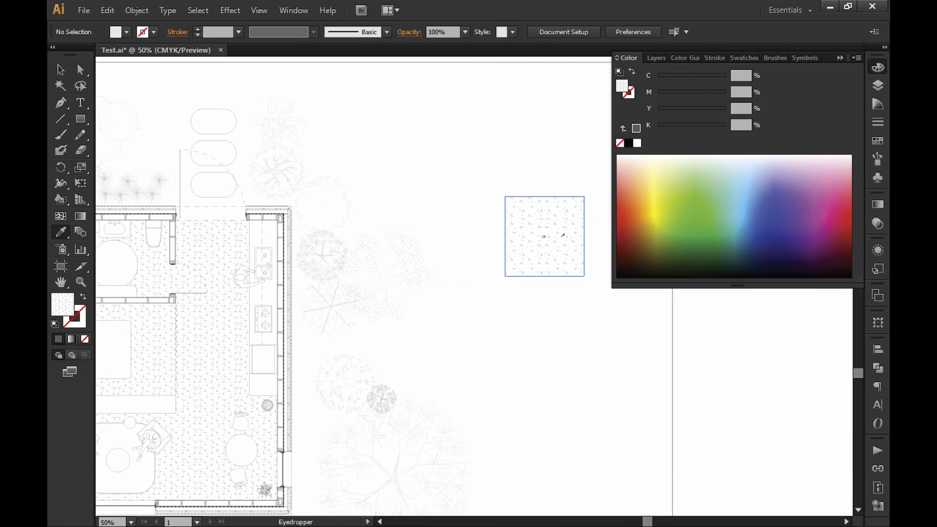
pyautogui.press('k')
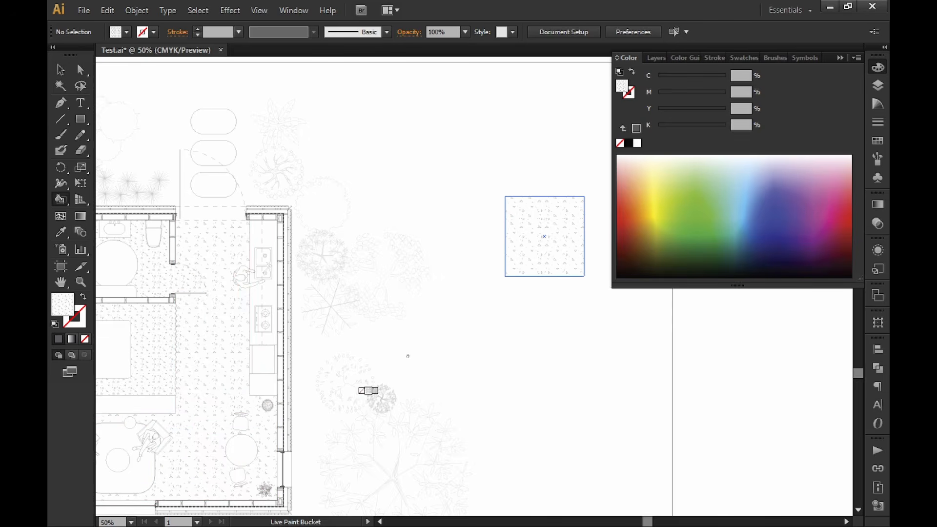
pyautogui.moveTo(419, 291); pyautogui.dragTo(554, 269)
pyautogui.moveTo(433, 429); pyautogui.dragTo(448, 372)
pyautogui.moveTo(640, 359)
pyautogui.mouseDown()
pyautogui.moveTo(633, 378)
pyautogui.moveTo(576, 411)
pyautogui.moveTo(531, 413)
pyautogui.mouseUp()
# Step: Scale the concrete-filled square down further with Free Transform, keeping its proportions, and deselect it
pyautogui.press('v')
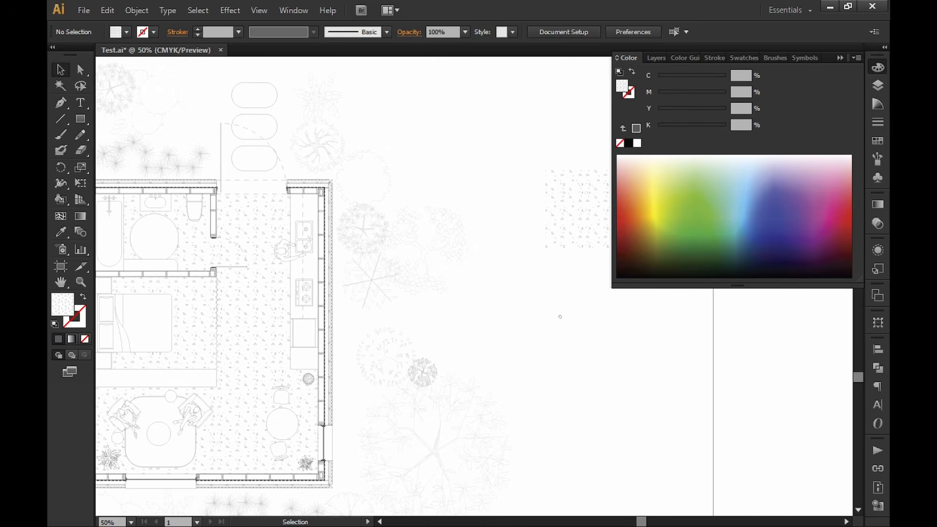
pyautogui.moveTo(562, 314); pyautogui.dragTo(525, 343)
pyautogui.click(553, 273)
pyautogui.press('e')
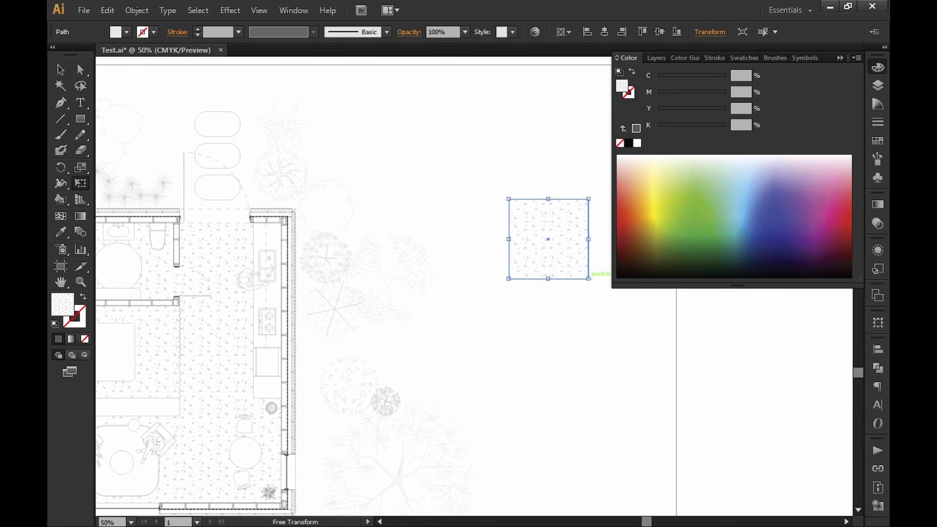
pyautogui.moveTo(589, 279); pyautogui.dragTo(559, 267)
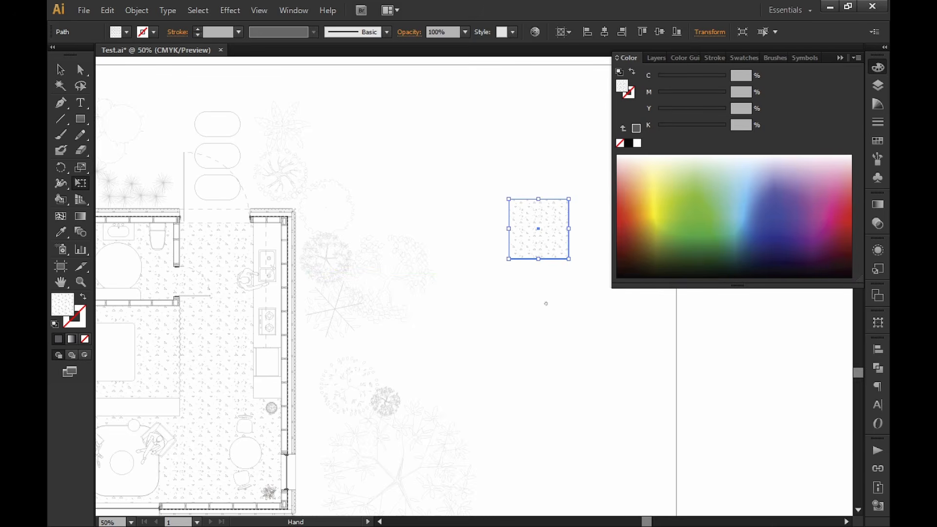
pyautogui.moveTo(540, 317); pyautogui.dragTo(561, 301)
pyautogui.press('v')
pyautogui.click(581, 335)
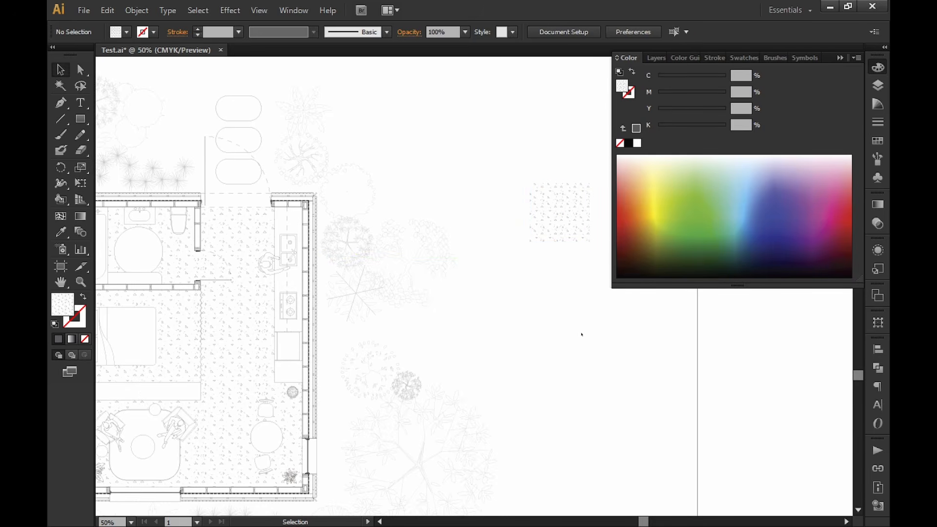
# Step: Sample the smaller concrete pattern and repaint the bathroom, bedroom and living floors with it
pyautogui.press('i')
pyautogui.press('k')
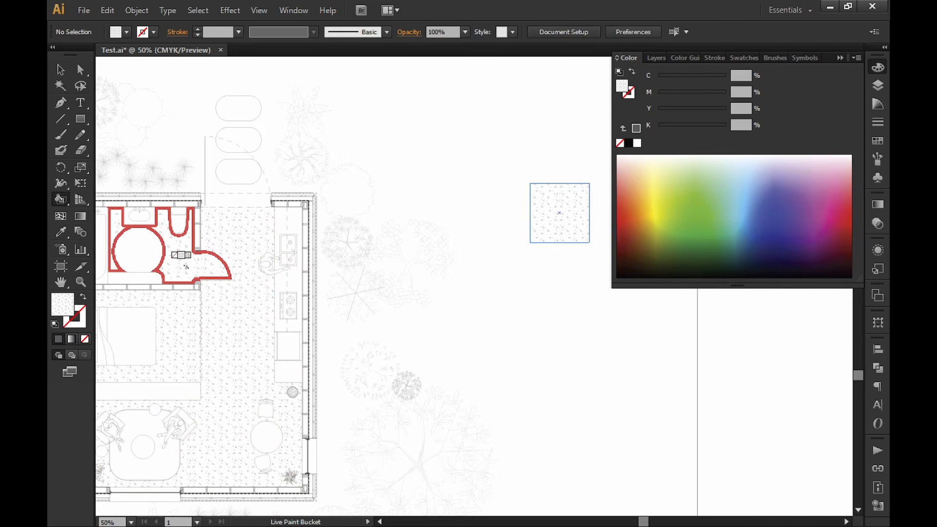
pyautogui.moveTo(273, 371); pyautogui.dragTo(403, 305)
pyautogui.moveTo(615, 336)
pyautogui.mouseDown()
pyautogui.moveTo(603, 369)
pyautogui.moveTo(537, 344)
pyautogui.mouseUp()
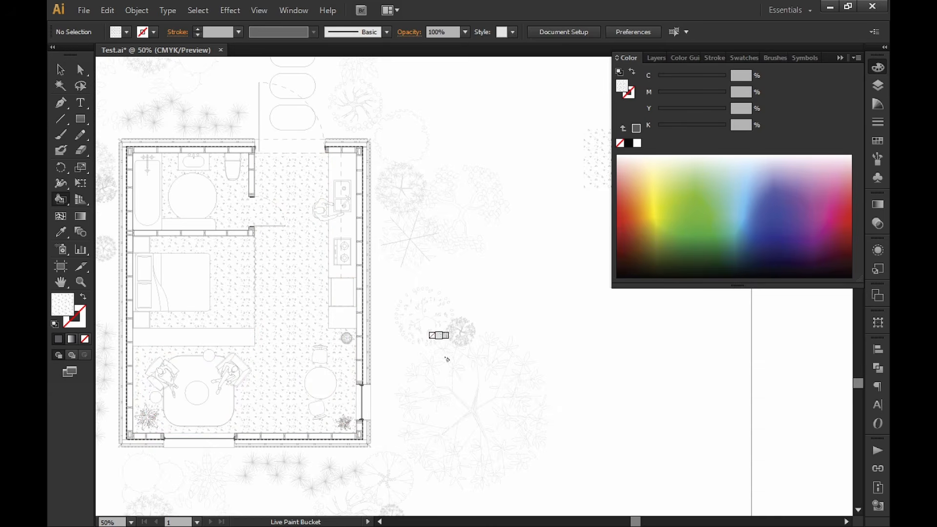
# Step: Reduce the concrete-filled square once more with Free Transform for a finer pattern and deselect it
pyautogui.moveTo(569, 336); pyautogui.dragTo(488, 378)
pyautogui.press('v')
pyautogui.click(529, 205)
pyautogui.press('e')
pyautogui.moveTo(546, 223); pyautogui.dragTo(548, 216)
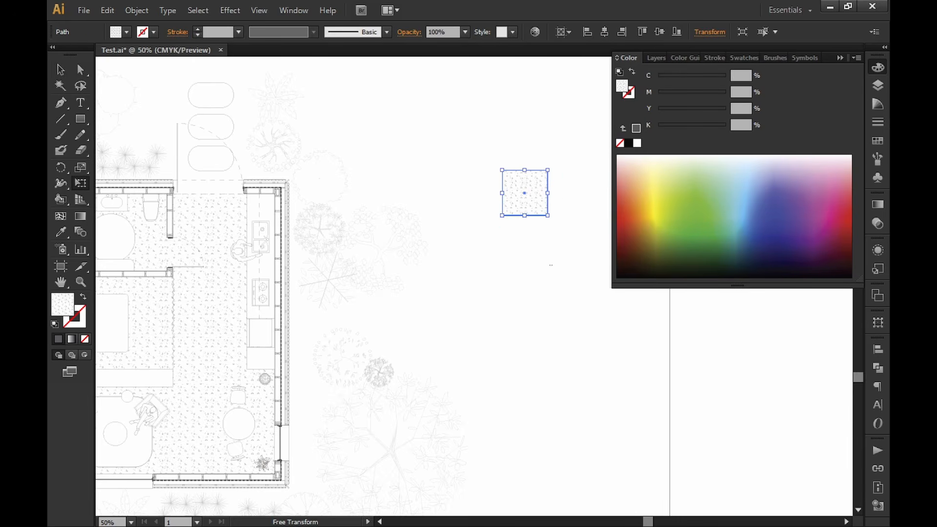
pyautogui.press('v')
pyautogui.click(498, 318)
pyautogui.moveTo(487, 277); pyautogui.dragTo(507, 294)
# Step: Sample the finest concrete pattern and repaint all the building's floor areas with Live Paint Bucket
pyautogui.press('i')
pyautogui.press('k')
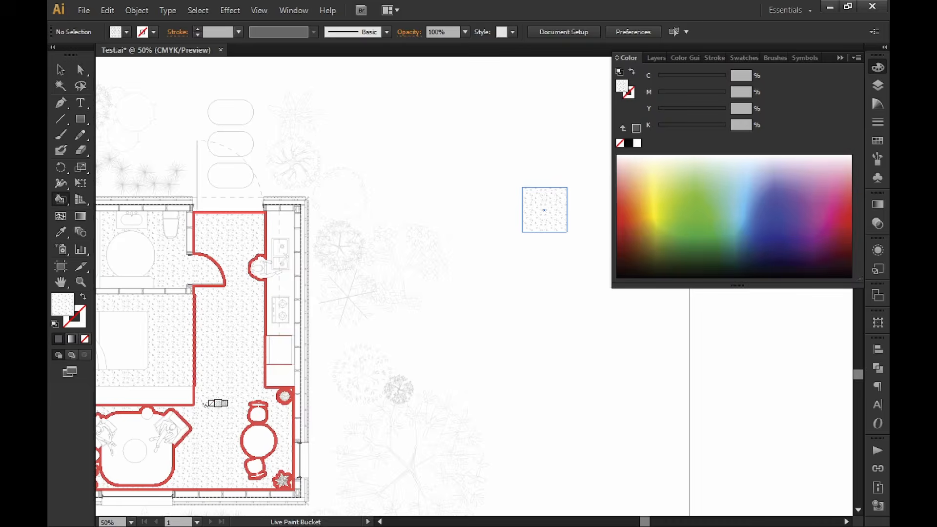
pyautogui.moveTo(213, 399); pyautogui.dragTo(314, 362)
# Step: Select the sample square beside the plan and change its fill to the wood grain pattern swatch
pyautogui.press('v')
pyautogui.keyDown('alt'); pyautogui.scroll(-1, 580, 291); pyautogui.keyUp('alt')
pyautogui.moveTo(580, 290)
pyautogui.mouseDown()
pyautogui.moveTo(596, 326)
pyautogui.moveTo(571, 330)
pyautogui.moveTo(580, 332)
pyautogui.mouseUp()
pyautogui.moveTo(531, 311); pyautogui.dragTo(460, 270)
pyautogui.click(530, 246)
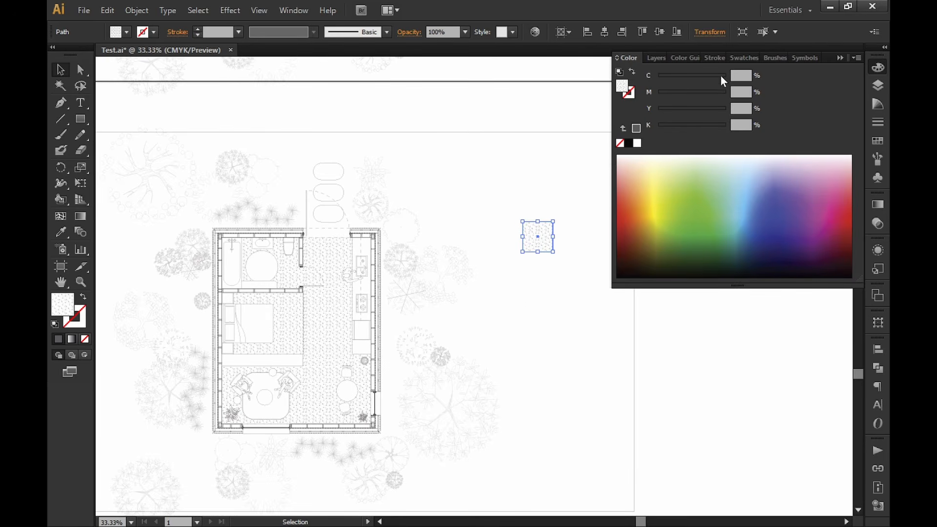
pyautogui.click(742, 58)
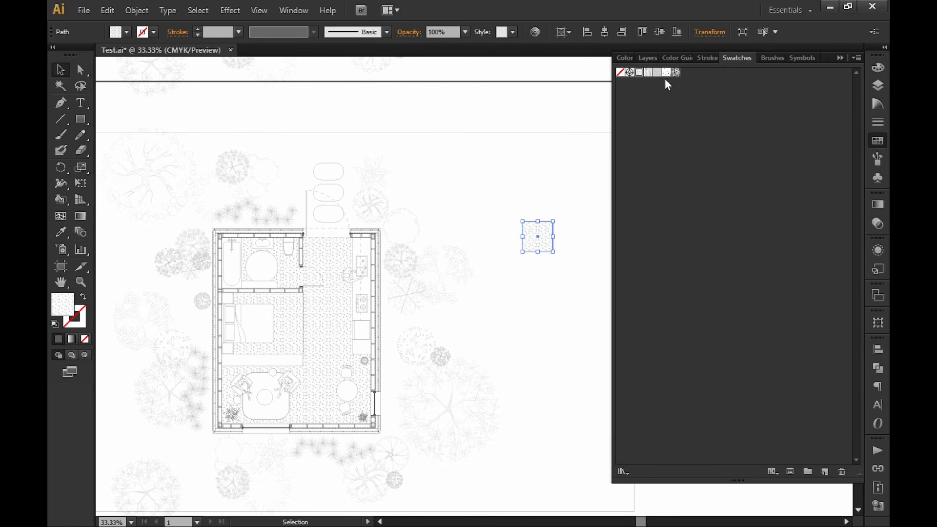
pyautogui.click(647, 73)
pyautogui.keyDown('alt'); pyautogui.scroll(1, 562, 258); pyautogui.keyUp('alt')
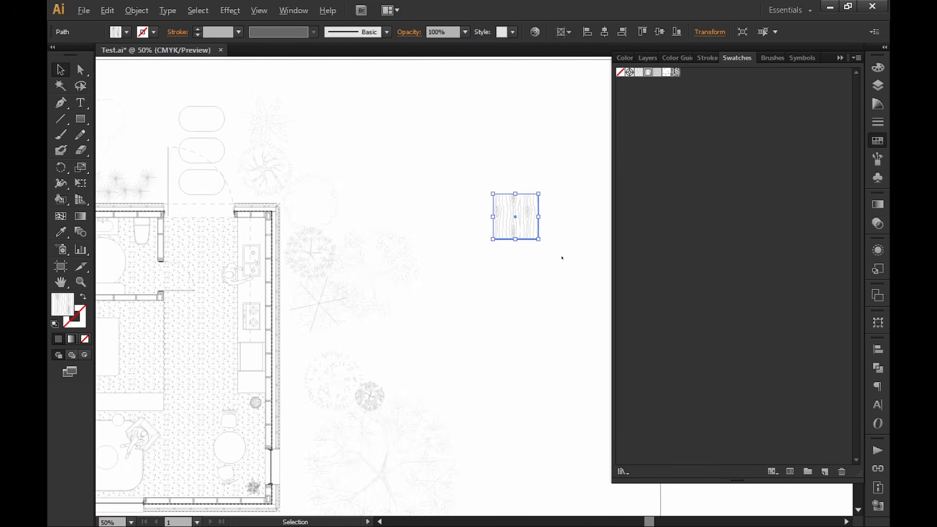
pyautogui.keyDown('alt'); pyautogui.scroll(3, 541, 256); pyautogui.keyUp('alt')
pyautogui.keyDown('alt'); pyautogui.scroll(-3, 540, 255); pyautogui.keyUp('alt')
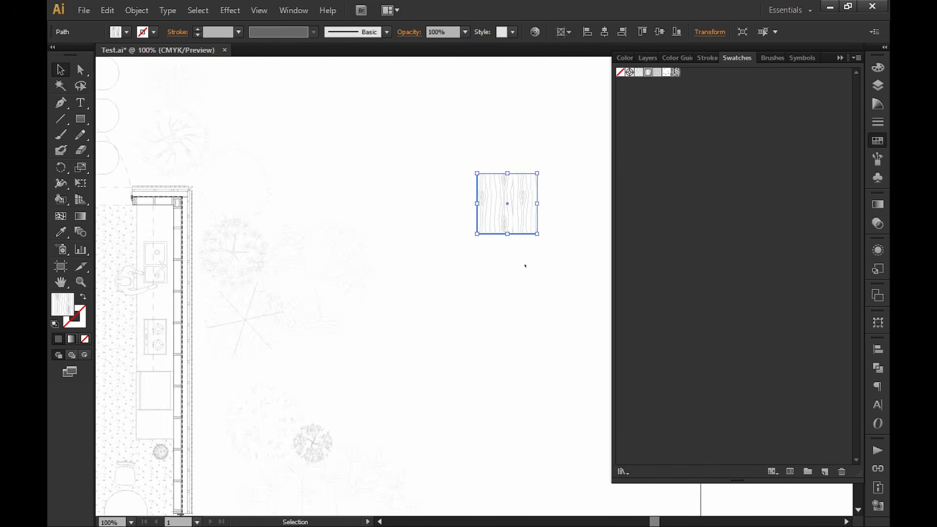
# Step: Enlarge the wood-filled square proportionally with Free Transform and deselect it
pyautogui.moveTo(521, 283); pyautogui.dragTo(536, 279)
pyautogui.click(545, 241)
pyautogui.click(538, 231)
pyautogui.press('e')
pyautogui.moveTo(531, 234); pyautogui.dragTo(490, 295)
pyautogui.moveTo(531, 247); pyautogui.dragTo(558, 207)
pyautogui.press('v')
pyautogui.click(523, 330)
# Step: Sample the enlarged wood pattern and fill the round dining table with it using Live Paint Bucket
pyautogui.press('i')
pyautogui.click(556, 230)
pyautogui.press('k')
pyautogui.moveTo(522, 306); pyautogui.dragTo(548, 253)
pyautogui.keyDown('alt'); pyautogui.scroll(1, 312, 401); pyautogui.keyUp('alt')
pyautogui.moveTo(312, 400); pyautogui.dragTo(370, 392)
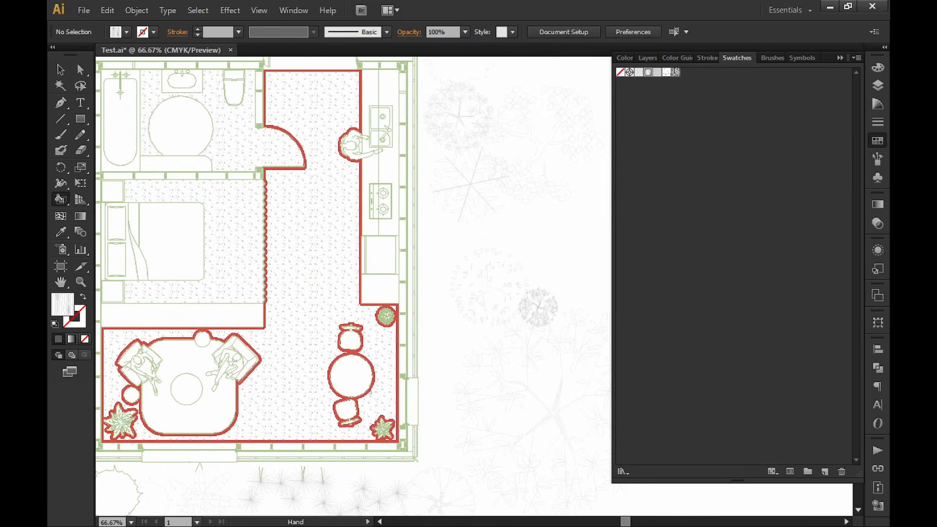
pyautogui.click(352, 376)
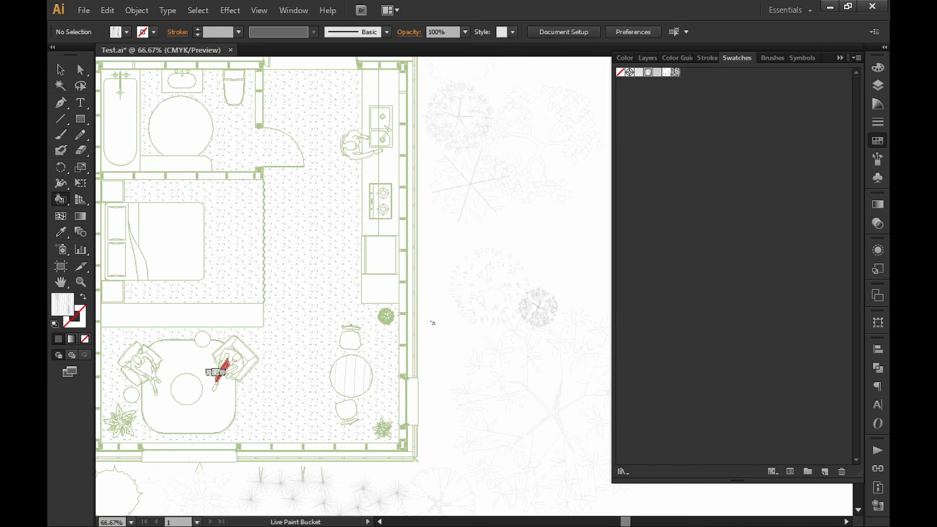
# Step: Shrink the wood-filled square proportionally with Free Transform to make its grain finer, and deselect it
pyautogui.moveTo(550, 222); pyautogui.dragTo(376, 274)
pyautogui.press('v')
pyautogui.moveTo(488, 228); pyautogui.dragTo(485, 239)
pyautogui.keyDown('alt'); pyautogui.scroll(-2, 484, 240); pyautogui.keyUp('alt')
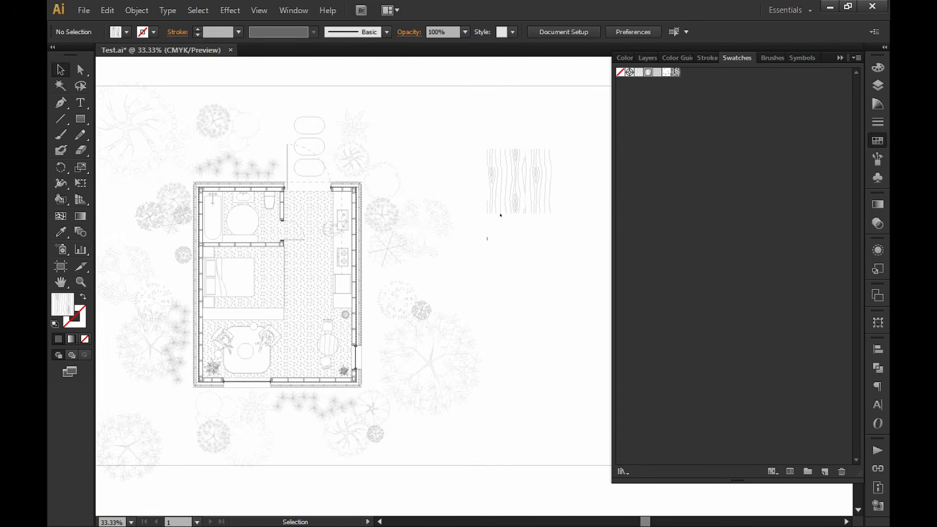
pyautogui.click(519, 186)
pyautogui.press('r')
pyautogui.moveTo(522, 185)
pyautogui.mouseDown()
pyautogui.moveTo(552, 215)
pyautogui.moveTo(520, 179)
pyautogui.mouseUp()
pyautogui.hotkey('ctrl', 'z')
pyautogui.press('e')
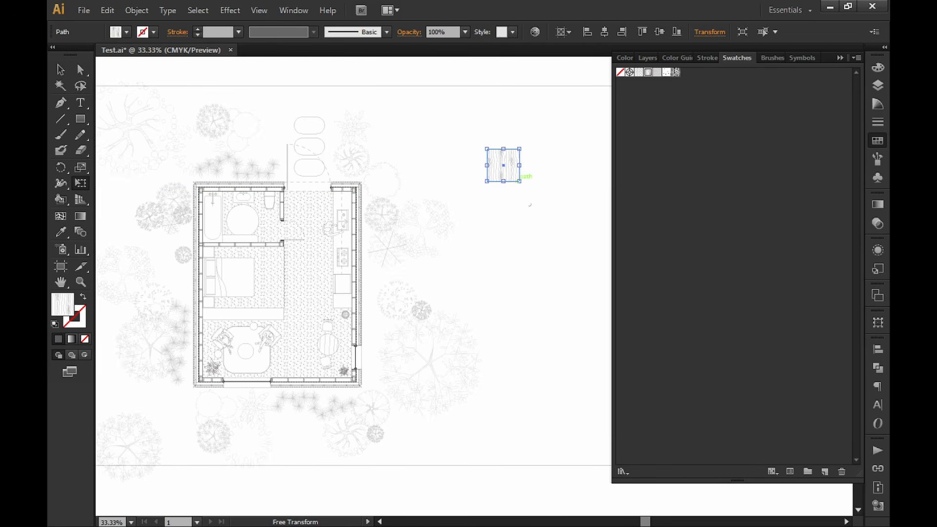
pyautogui.keyDown('ctrl'); pyautogui.click(532, 228); pyautogui.keyUp('ctrl')
# Step: Sample the finer wood pattern and fill the round dining table and the round coffee table with it
pyautogui.press('i')
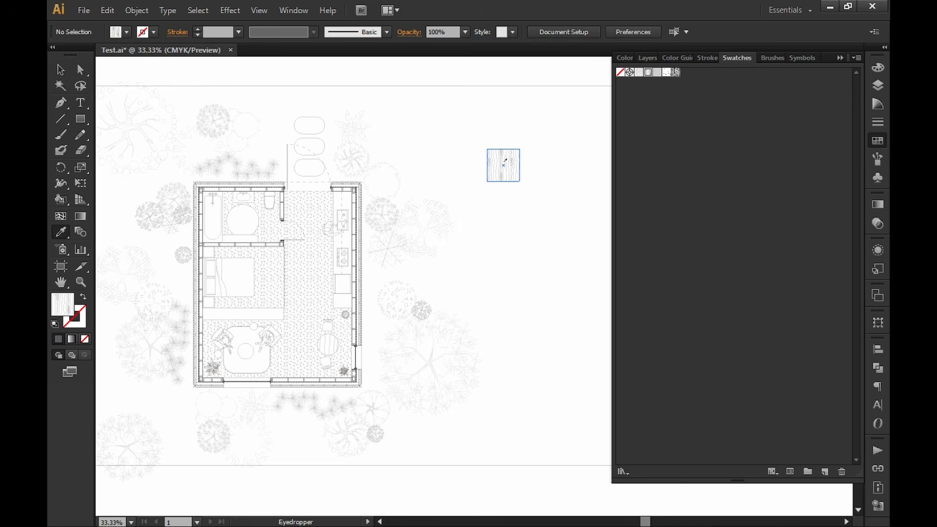
pyautogui.press('k')
pyautogui.keyDown('alt'); pyautogui.scroll(1, 318, 354); pyautogui.keyUp('alt')
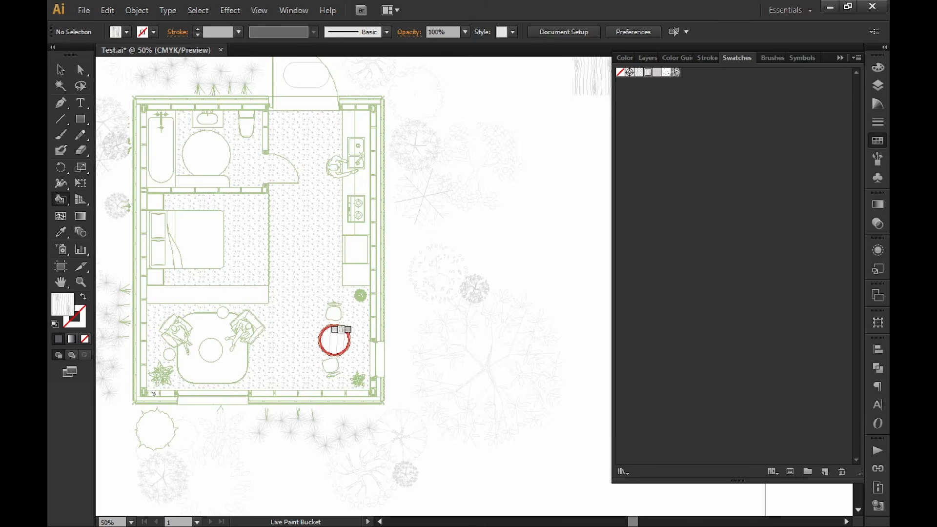
pyautogui.click(211, 351)
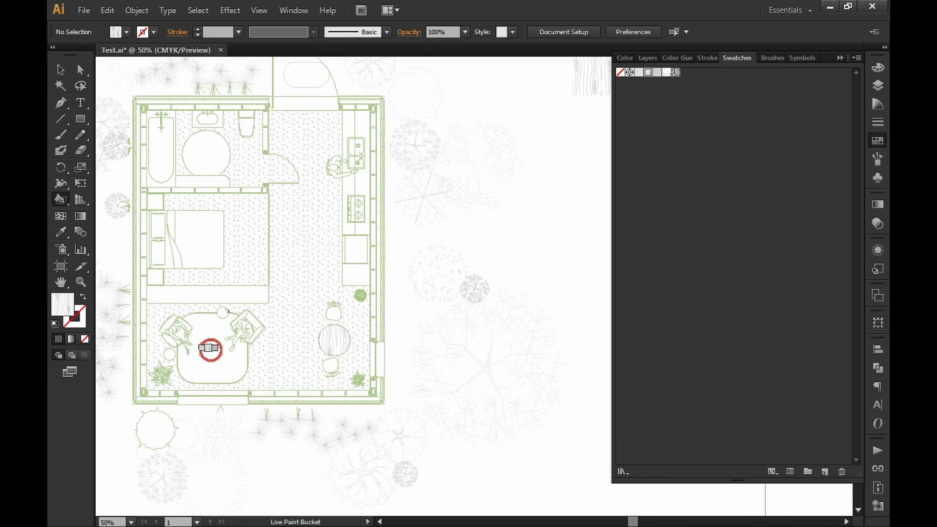
# Step: Fill the small round side tables by the armchairs and the bathroom counter with the wood pattern
pyautogui.keyDown('alt'); pyautogui.scroll(4, 223, 314); pyautogui.keyUp('alt')
pyautogui.moveTo(223, 314); pyautogui.dragTo(285, 311)
pyautogui.click(286, 306)
pyautogui.moveTo(245, 353); pyautogui.dragTo(348, 321)
pyautogui.click(166, 440)
pyautogui.keyDown('alt'); pyautogui.scroll(-4, 267, 390); pyautogui.keyUp('alt')
pyautogui.moveTo(311, 274); pyautogui.dragTo(297, 262)
pyautogui.keyDown('alt'); pyautogui.scroll(1, 303, 239); pyautogui.keyUp('alt')
pyautogui.click(277, 311)
# Step: Fill the bedside tables and the long cabinet between the bedroom and living area with the wood pattern
pyautogui.keyDown('alt'); pyautogui.scroll(2, 262, 421); pyautogui.keyUp('alt')
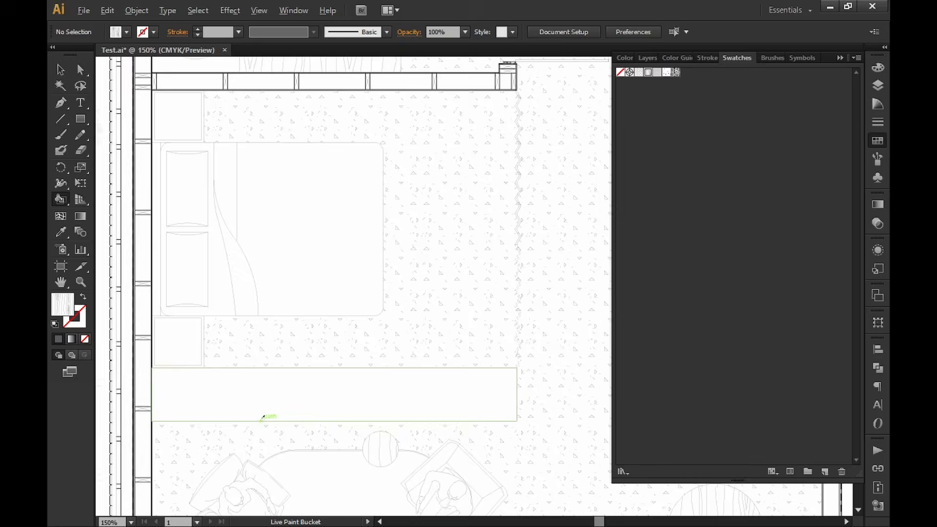
pyautogui.keyDown('alt'); pyautogui.scroll(1, 262, 418); pyautogui.keyUp('alt')
pyautogui.moveTo(257, 177); pyautogui.dragTo(324, 309)
pyautogui.scroll(-5, 333, 243)
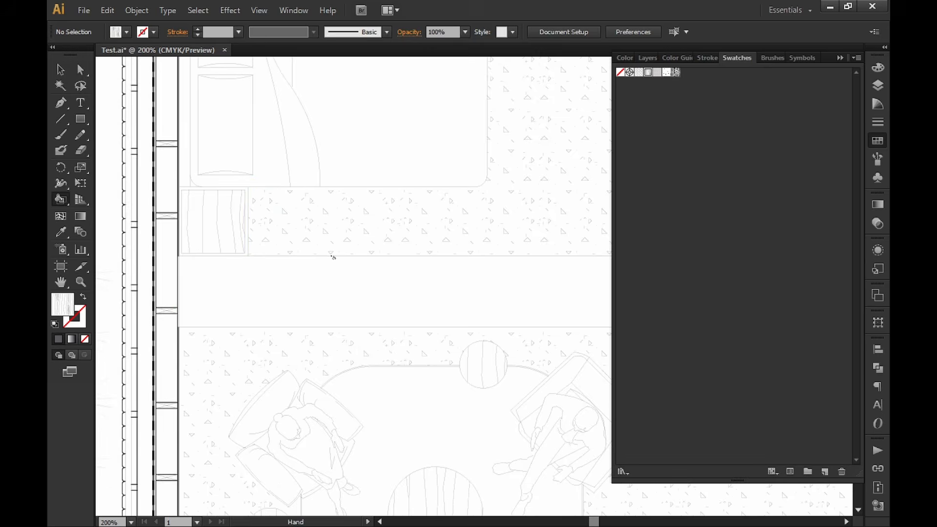
pyautogui.click(330, 273)
pyautogui.keyDown('alt'); pyautogui.scroll(-5, 391, 323); pyautogui.keyUp('alt')
pyautogui.moveTo(582, 381); pyautogui.dragTo(461, 362)
pyautogui.keyDown('alt'); pyautogui.scroll(2, 378, 335); pyautogui.keyUp('alt')
pyautogui.moveTo(388, 318)
pyautogui.mouseDown()
pyautogui.moveTo(445, 338)
pyautogui.moveTo(357, 355)
pyautogui.mouseUp()
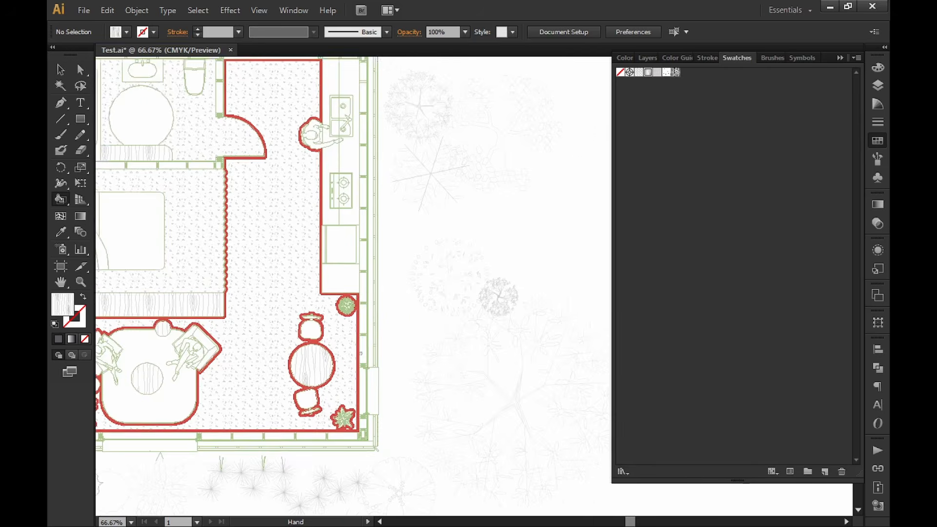
# Step: Rotate the wood-filled square so its grain runs horizontally, then sample it and refill the long cabinet between bedroom and living area
pyautogui.keyDown('alt'); pyautogui.scroll(-2, 368, 308); pyautogui.keyUp('alt')
pyautogui.press('v')
pyautogui.click(430, 165)
pyautogui.press('e')
pyautogui.moveTo(382, 167); pyautogui.dragTo(384, 170)
pyautogui.press('v')
pyautogui.click(472, 212)
pyautogui.press('i')
pyautogui.press('k')
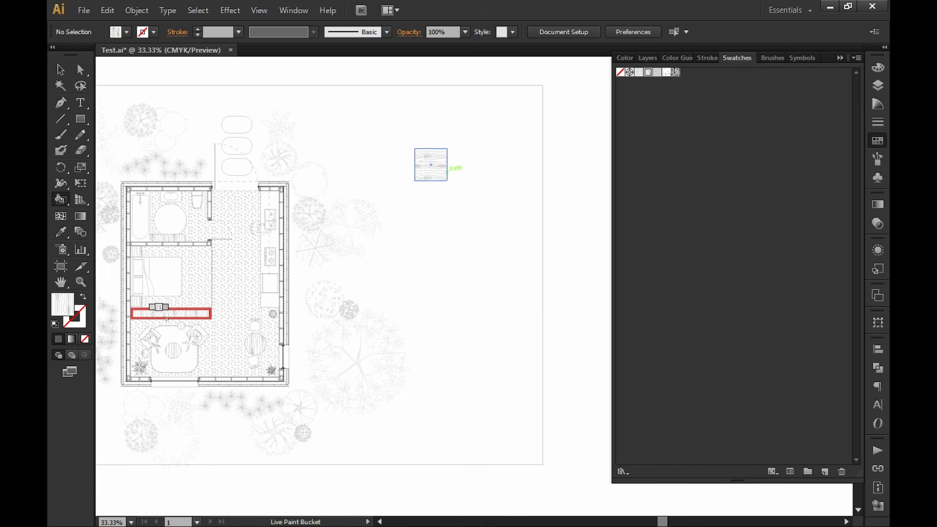
# Step: Enlarge the horizontal-grain wood square proportionally with Free Transform and deselect it
pyautogui.press('v')
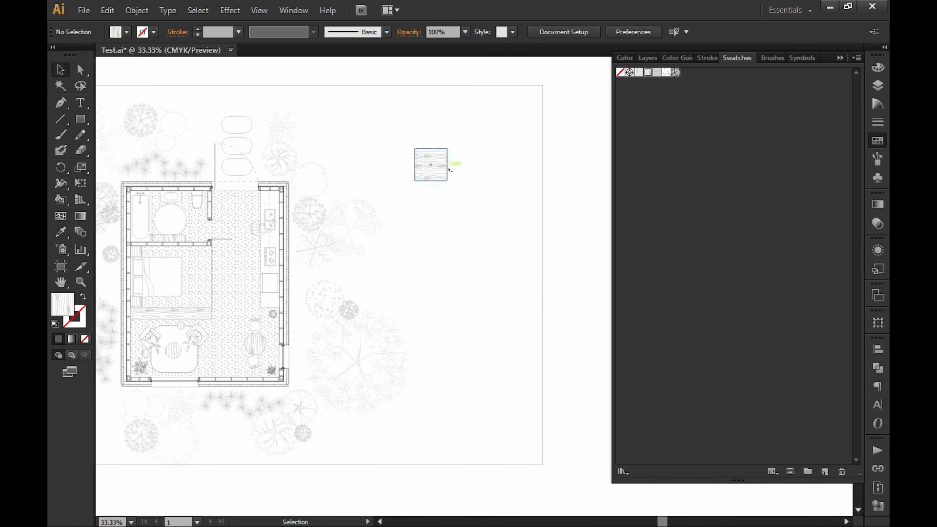
pyautogui.press('e')
pyautogui.moveTo(447, 180); pyautogui.dragTo(484, 217)
pyautogui.click(460, 296)
pyautogui.moveTo(460, 262); pyautogui.dragTo(483, 274)
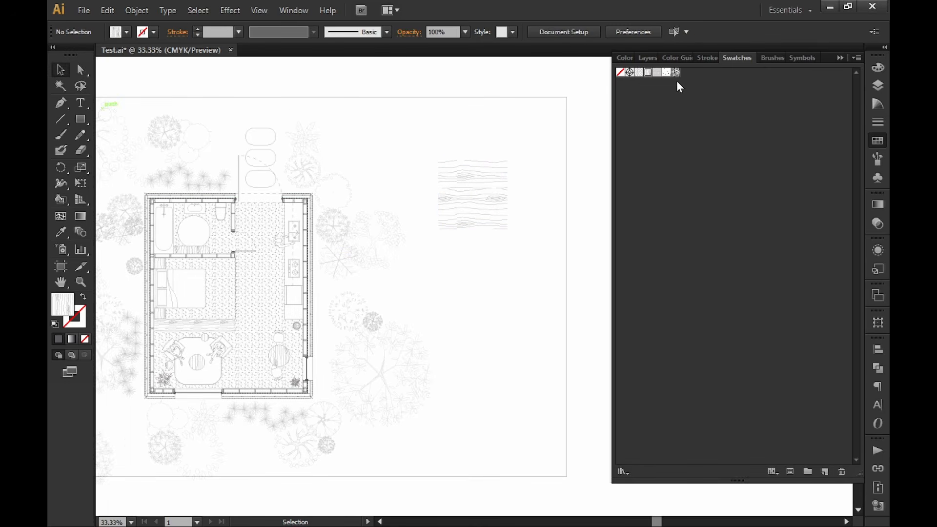
# Step: Change the sample square's fill to the diagonal line pattern swatch and deselect it
pyautogui.click(504, 170)
pyautogui.click(658, 72)
pyautogui.click(544, 176)
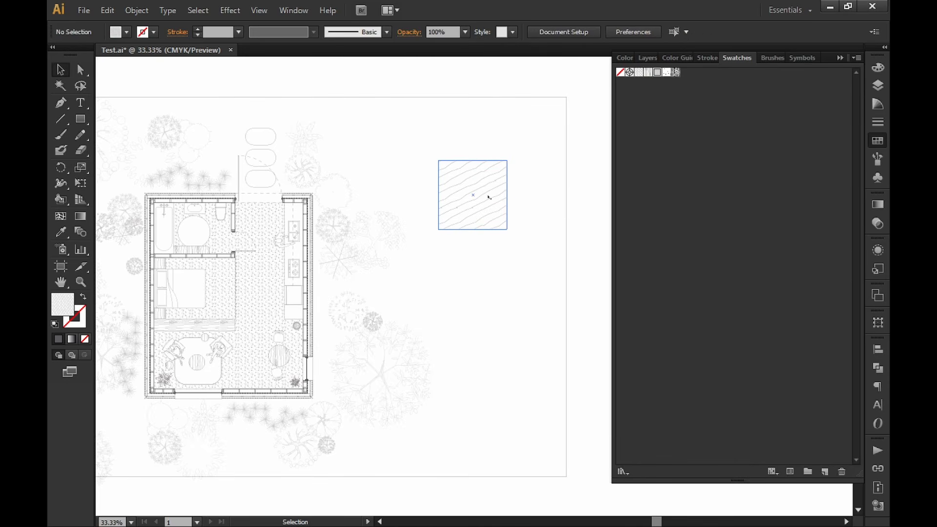
# Step: Rotate the line-patterned sample square 45 degrees with Free Transform and deselect it
pyautogui.click(493, 196)
pyautogui.press('e')
pyautogui.moveTo(513, 150); pyautogui.dragTo(532, 181)
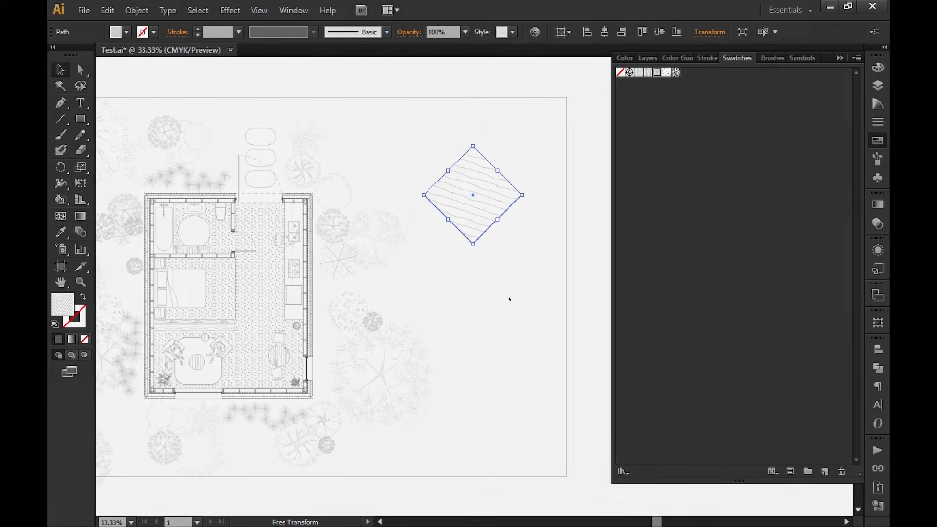
pyautogui.press('v')
pyautogui.click(509, 297)
pyautogui.press('i')
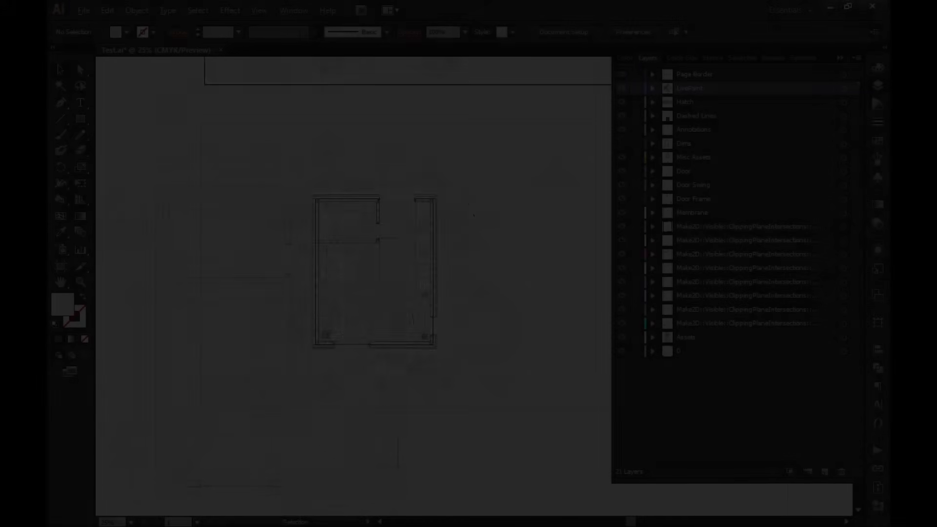
# Step: Move the rotated pattern square outside the border of the duplicated floor plan
pyautogui.moveTo(473, 214); pyautogui.dragTo(412, 219)
pyautogui.moveTo(479, 226); pyautogui.dragTo(470, 242)
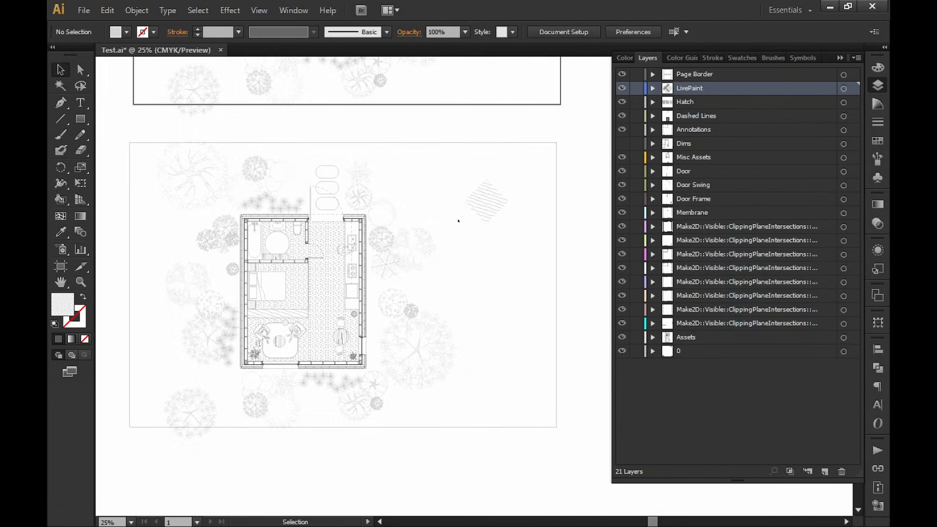
pyautogui.moveTo(487, 235)
pyautogui.mouseDown()
pyautogui.moveTo(442, 248)
pyautogui.moveTo(569, 188)
pyautogui.mouseUp()
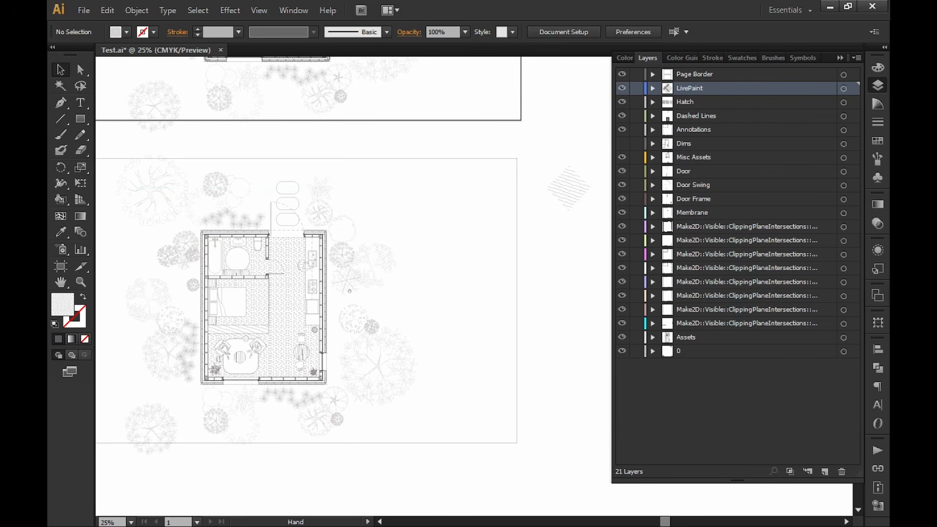
pyautogui.moveTo(344, 227); pyautogui.dragTo(400, 231)
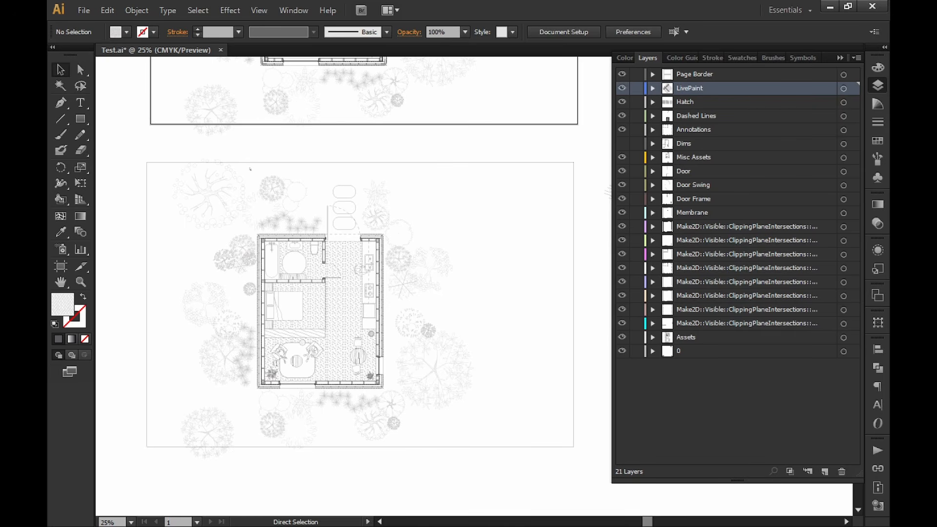
# Step: Draw a rectangle from the building's lower-left outer corner and stretch it to the upper-right outer corner of the walls
pyautogui.keyDown('alt'); pyautogui.scroll(1, 434, 438); pyautogui.keyUp('alt')
pyautogui.press('m')
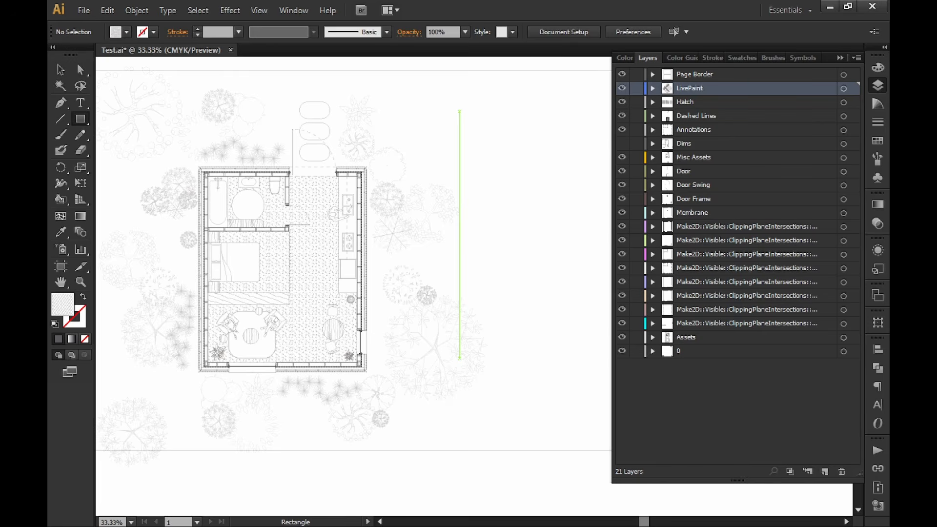
pyautogui.keyDown('alt'); pyautogui.scroll(3, 196, 380); pyautogui.keyUp('alt')
pyautogui.keyDown('alt'); pyautogui.scroll(3, 241, 341); pyautogui.keyUp('alt')
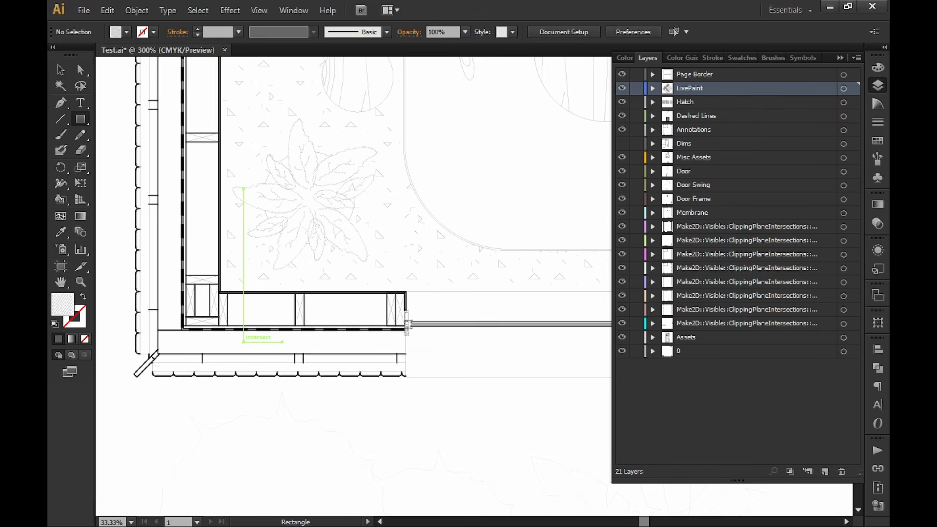
pyautogui.moveTo(136, 376)
pyautogui.mouseDown()
pyautogui.moveTo(210, 288)
pyautogui.moveTo(227, 251)
pyautogui.mouseUp()
pyautogui.keyDown('alt'); pyautogui.scroll(-2, 224, 355); pyautogui.keyUp('alt')
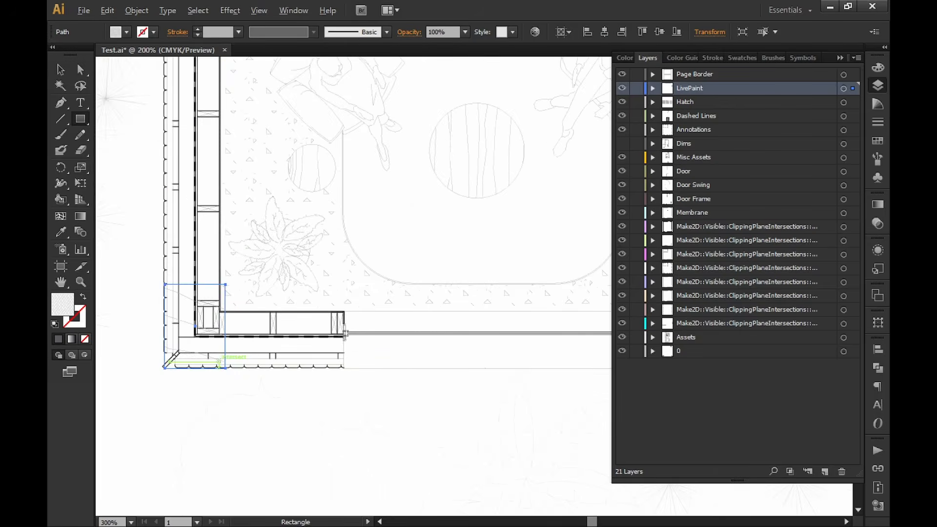
pyautogui.keyDown('alt'); pyautogui.scroll(-3, 223, 355); pyautogui.keyUp('alt')
pyautogui.moveTo(305, 215); pyautogui.dragTo(297, 291)
pyautogui.press('v')
pyautogui.moveTo(221, 408); pyautogui.dragTo(460, 122)
pyautogui.keyDown('alt'); pyautogui.scroll(2, 460, 121); pyautogui.keyUp('alt')
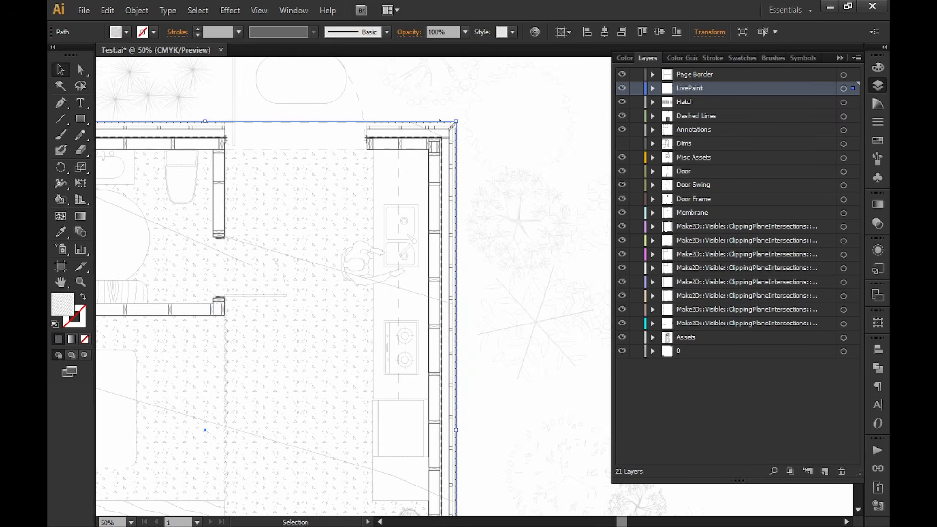
pyautogui.keyDown('alt'); pyautogui.scroll(2, 453, 126); pyautogui.keyUp('alt')
pyautogui.keyDown('alt'); pyautogui.scroll(-2, 453, 126); pyautogui.keyUp('alt')
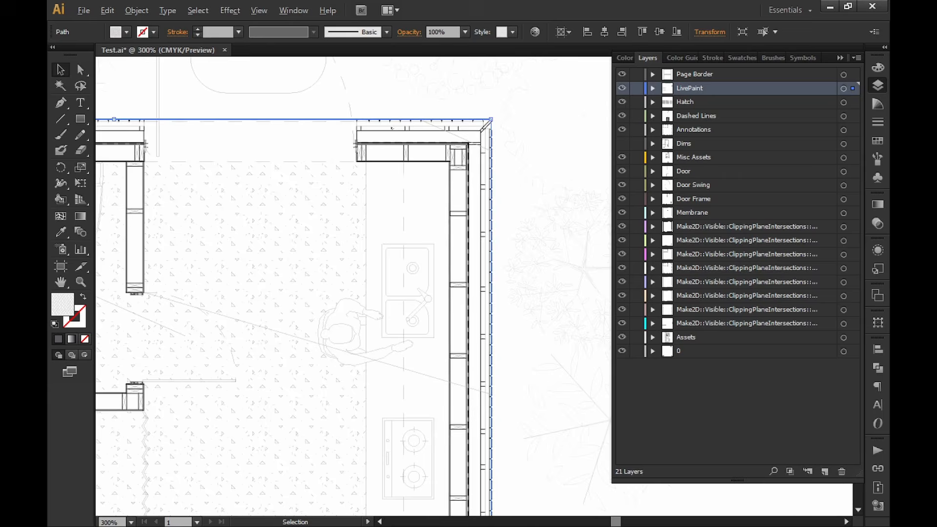
# Step: Fine-tune the building rectangle's edges to the outer face of the wall cladding and remove its fill
pyautogui.keyDown('alt'); pyautogui.scroll(5, 453, 126); pyautogui.keyUp('alt')
pyautogui.keyDown('alt'); pyautogui.scroll(-2, 555, 374); pyautogui.keyUp('alt')
pyautogui.moveTo(555, 374); pyautogui.dragTo(478, 234)
pyautogui.keyDown('alt'); pyautogui.scroll(2, 416, 339); pyautogui.keyUp('alt')
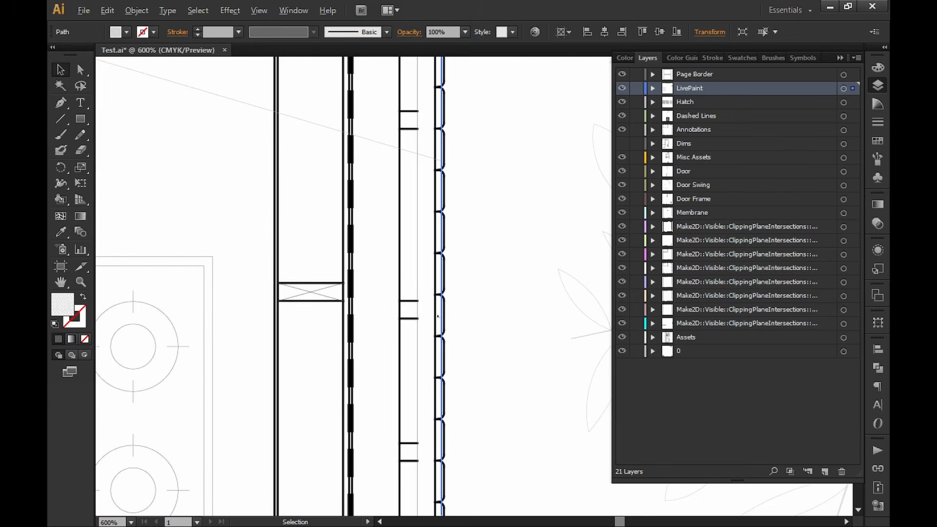
pyautogui.keyDown('alt'); pyautogui.scroll(-2, 440, 250); pyautogui.keyUp('alt')
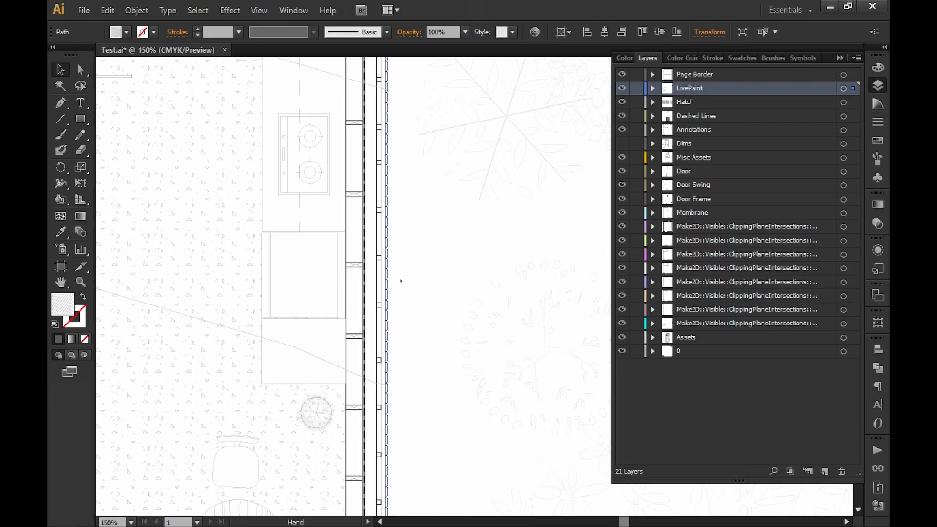
pyautogui.keyDown('alt'); pyautogui.scroll(2, 392, 282); pyautogui.keyUp('alt')
pyautogui.keyDown('alt'); pyautogui.scroll(5, 342, 274); pyautogui.keyUp('alt')
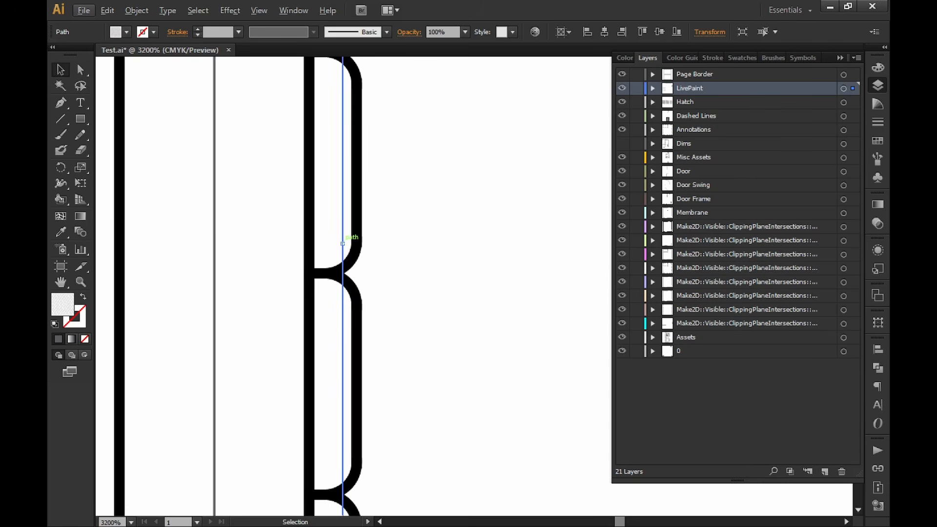
pyautogui.keyDown('alt'); pyautogui.scroll(-13, 383, 286); pyautogui.keyUp('alt')
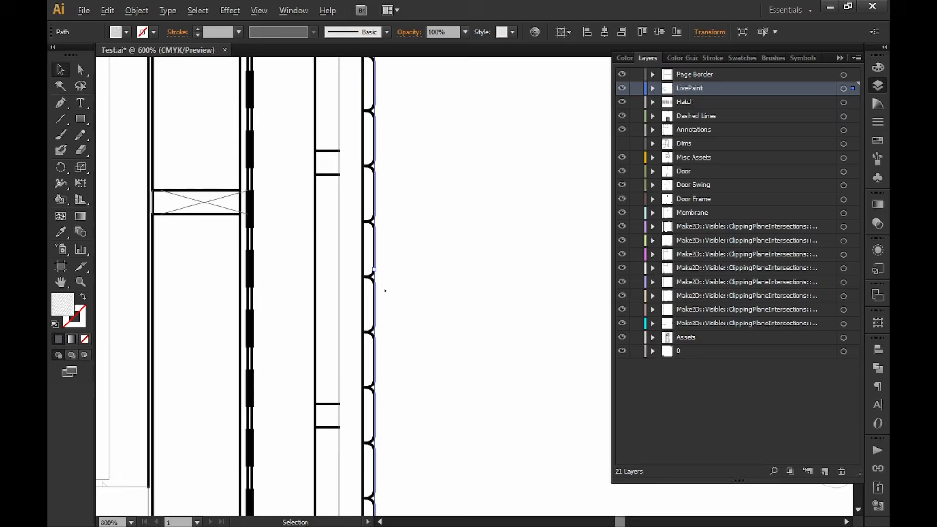
pyautogui.keyDown('alt'); pyautogui.scroll(3, 323, 320); pyautogui.keyUp('alt')
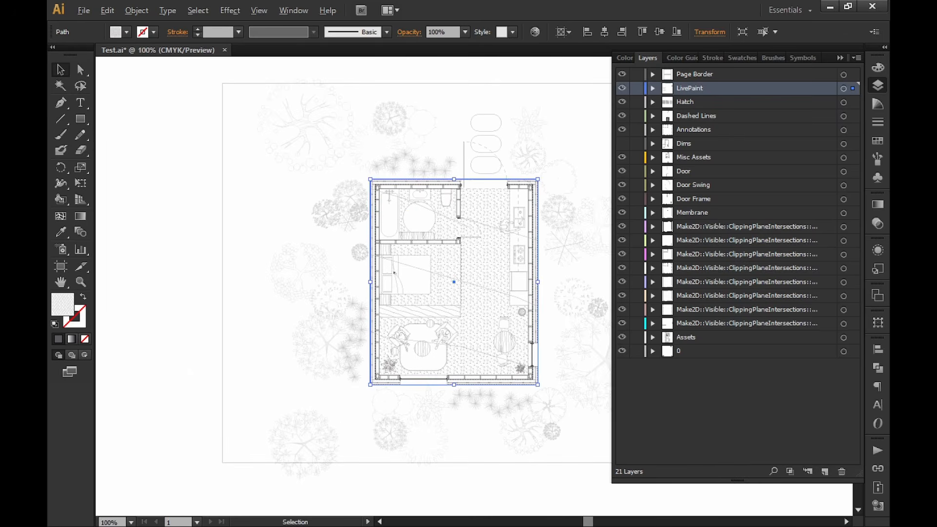
pyautogui.keyDown('alt'); pyautogui.scroll(12, 323, 319); pyautogui.keyUp('alt')
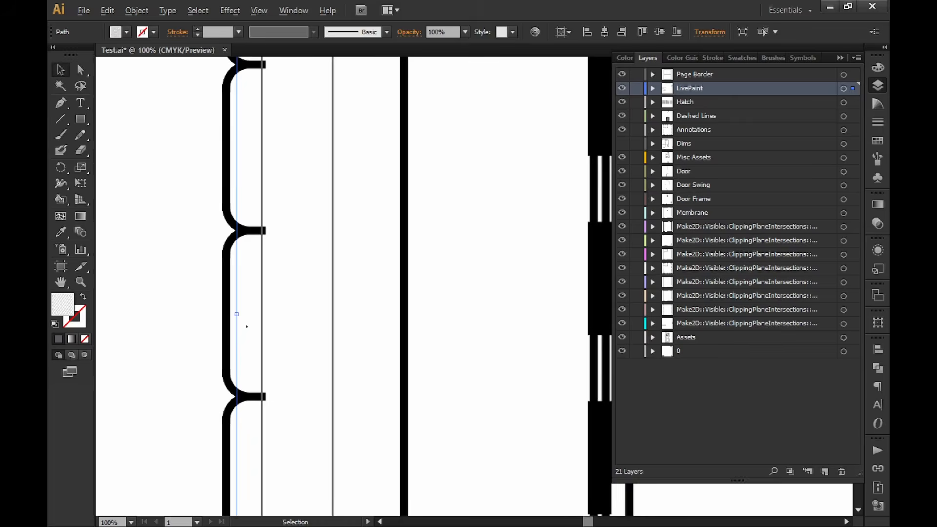
pyautogui.moveTo(122, 300); pyautogui.dragTo(270, 305)
pyautogui.keyDown('alt'); pyautogui.scroll(-14, 270, 305); pyautogui.keyUp('alt')
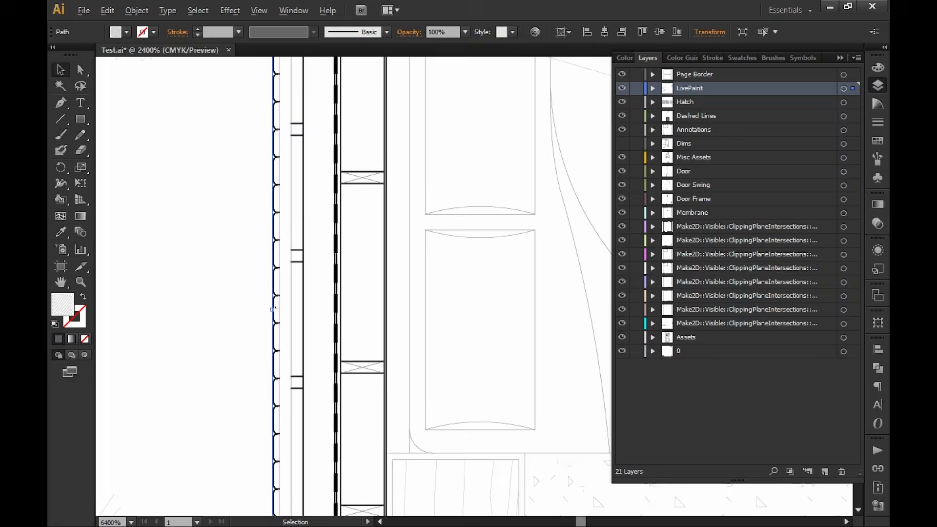
pyautogui.moveTo(352, 281); pyautogui.dragTo(348, 256)
pyautogui.keyDown('alt'); pyautogui.scroll(3, 401, 408); pyautogui.keyUp('alt')
pyautogui.moveTo(391, 477); pyautogui.dragTo(380, 401)
pyautogui.keyDown('alt'); pyautogui.scroll(3, 380, 402); pyautogui.keyUp('alt')
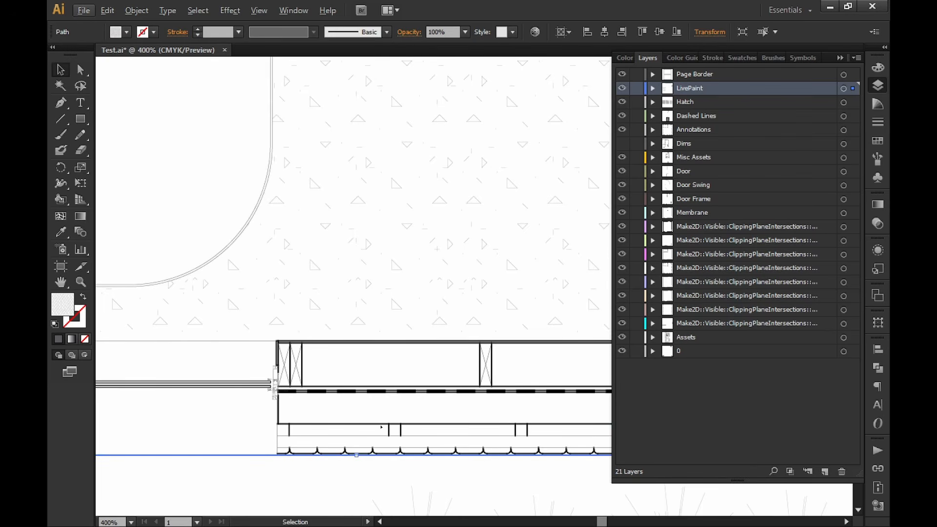
pyautogui.keyDown('alt'); pyautogui.scroll(-7, 390, 399); pyautogui.keyUp('alt')
pyautogui.moveTo(406, 213); pyautogui.dragTo(452, 299)
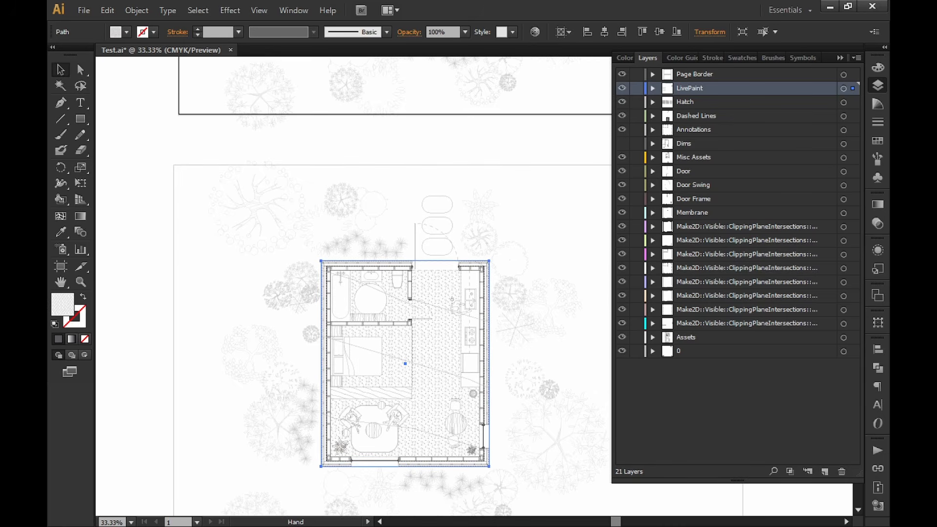
pyautogui.click(86, 340)
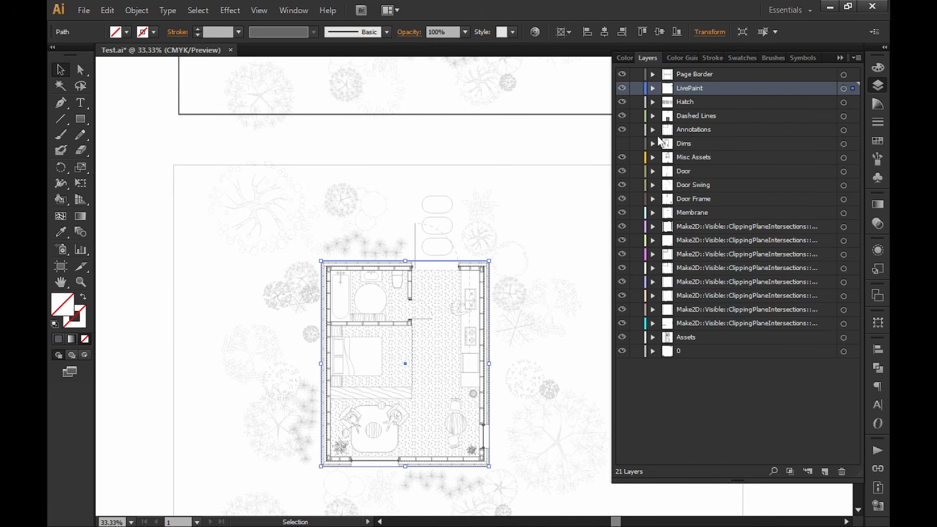
# Step: Hide every layer except LivePaint, Assets and 0, and deselect the building rectangle
pyautogui.click(622, 102)
pyautogui.click(623, 74)
pyautogui.click(512, 239)
pyautogui.scroll(-3, 544, 259)
pyautogui.keyDown('alt'); pyautogui.scroll(-2, 552, 166); pyautogui.keyUp('alt')
pyautogui.moveTo(551, 160); pyautogui.dragTo(424, 253)
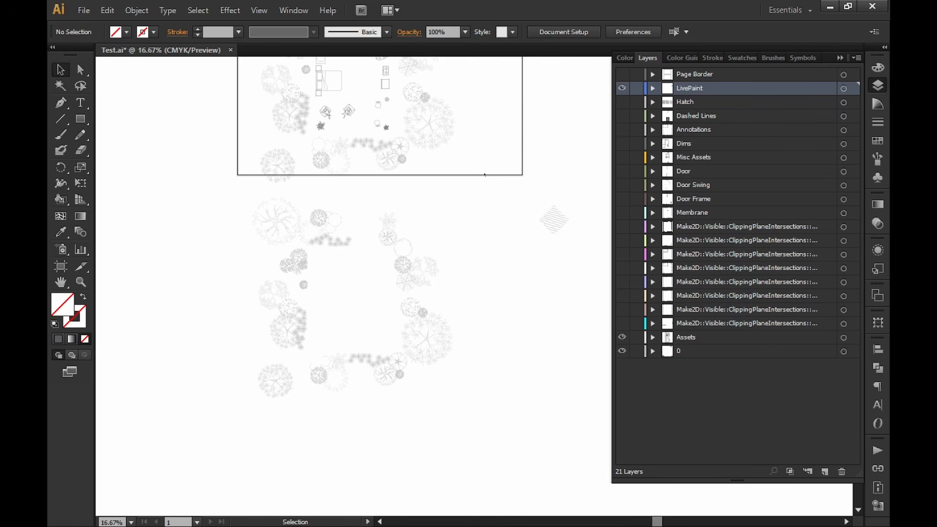
# Step: Draw an unfilled rectangle enclosing all the trees of the duplicated plan, pull its left edge inward and deselect it
pyautogui.click(80, 118)
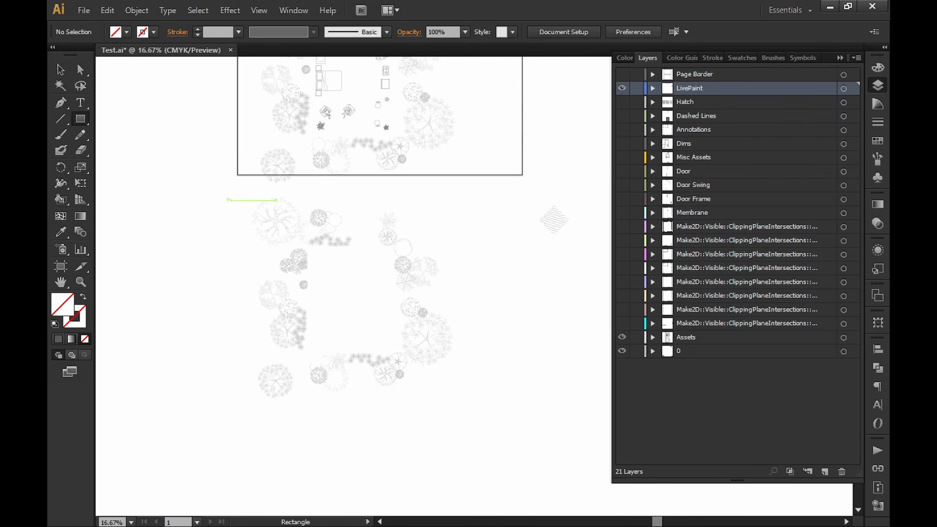
pyautogui.moveTo(245, 194)
pyautogui.mouseDown()
pyautogui.moveTo(253, 337)
pyautogui.moveTo(252, 267)
pyautogui.moveTo(425, 412)
pyautogui.moveTo(489, 491)
pyautogui.moveTo(494, 481)
pyautogui.moveTo(471, 486)
pyautogui.mouseUp()
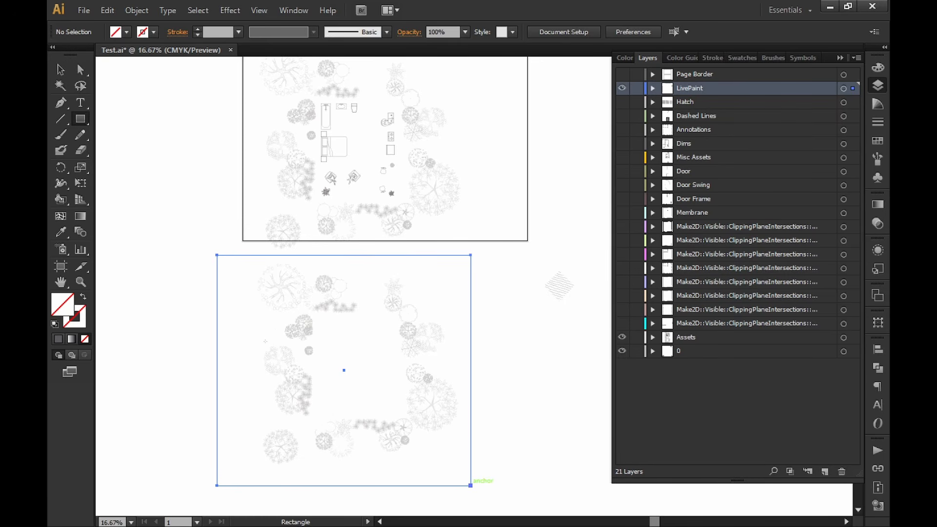
pyautogui.press('v')
pyautogui.moveTo(217, 370); pyautogui.dragTo(239, 375)
pyautogui.click(484, 462)
pyautogui.moveTo(440, 477); pyautogui.dragTo(464, 462)
# Step: Convert the duplicated plan's trees and both rectangles into a Live Paint group, continuing past the complexity warning, and deselect it
pyautogui.moveTo(251, 284); pyautogui.dragTo(207, 239)
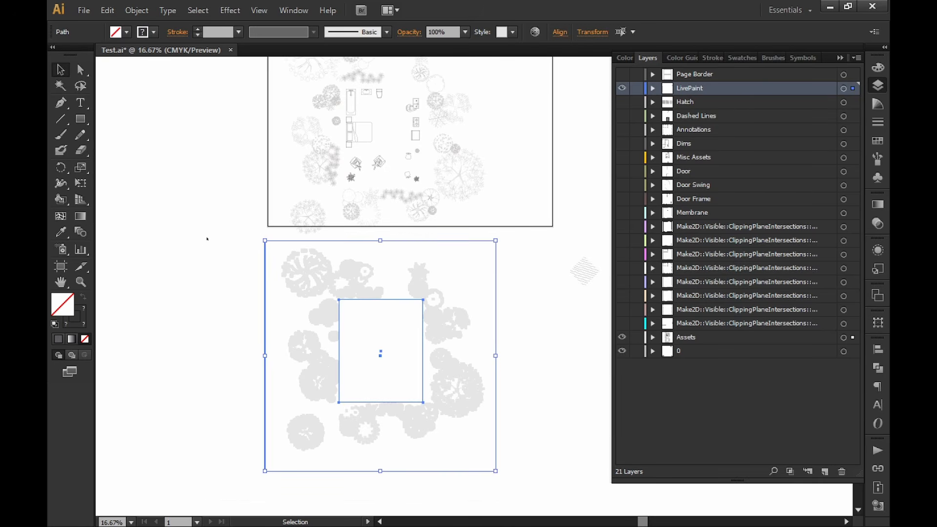
pyautogui.press('k')
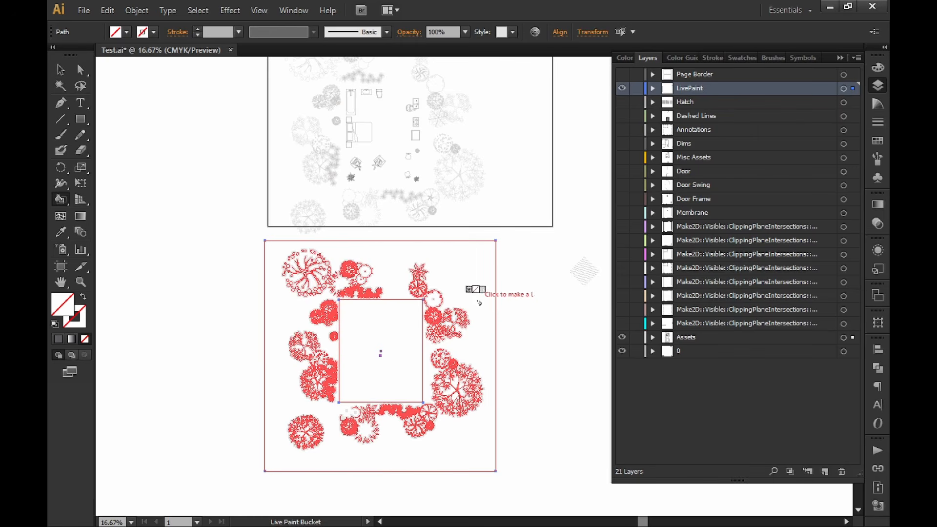
pyautogui.click(473, 276)
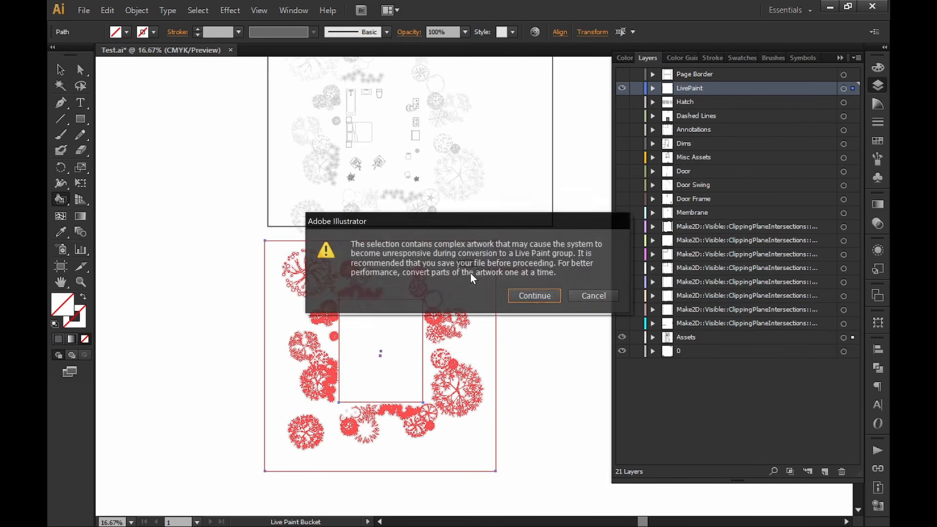
pyautogui.click(503, 295)
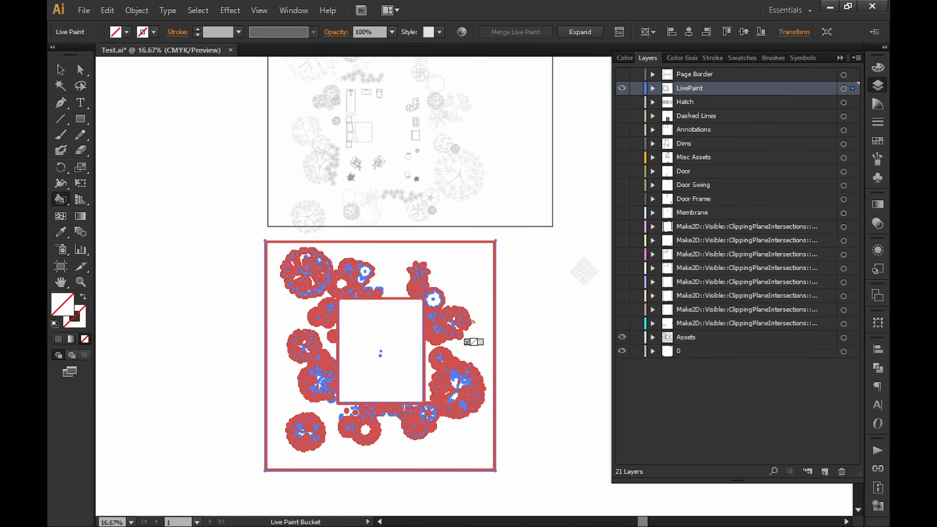
pyautogui.press('v')
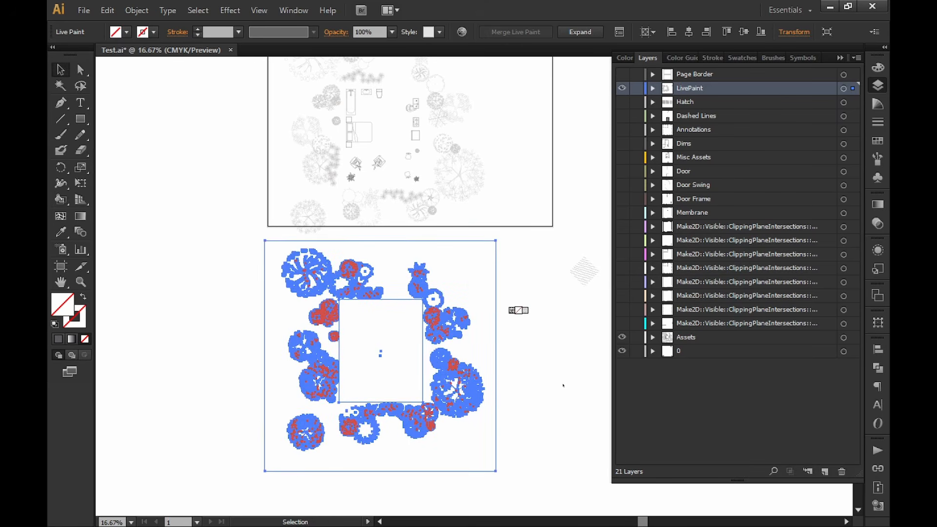
pyautogui.click(562, 385)
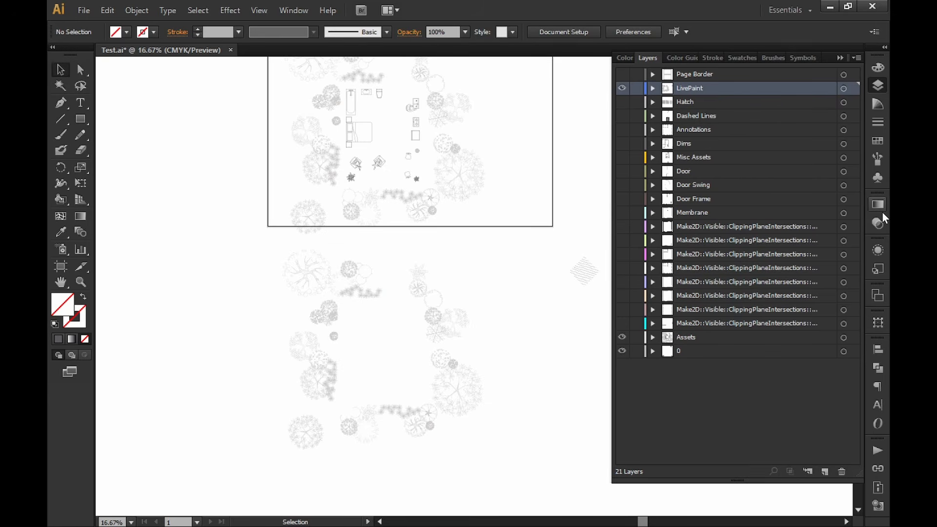
# Step: Open the Basic Graphics_Textures pattern library and add the Stipple Irregular and USGS 17 Sandy Dry Lake swatches
pyautogui.click(877, 159)
pyautogui.click(878, 142)
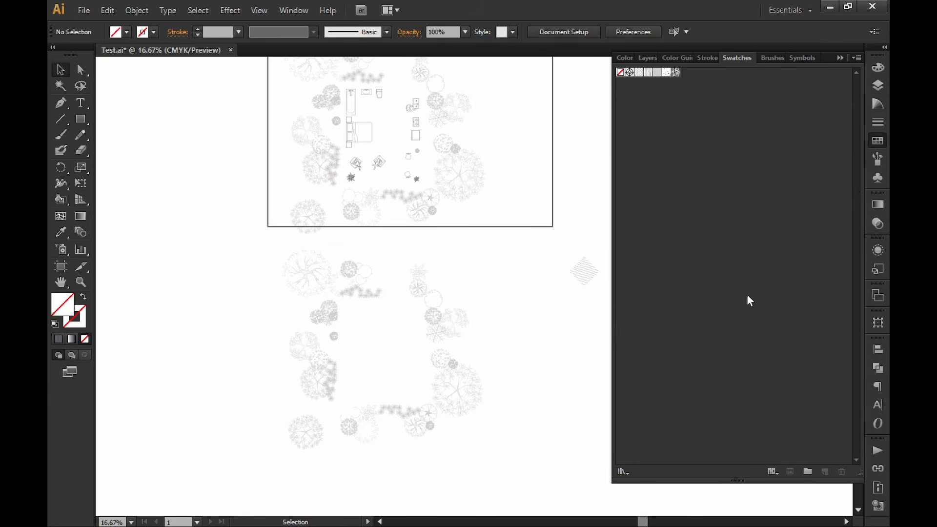
pyautogui.click(626, 470)
pyautogui.moveTo(697, 320)
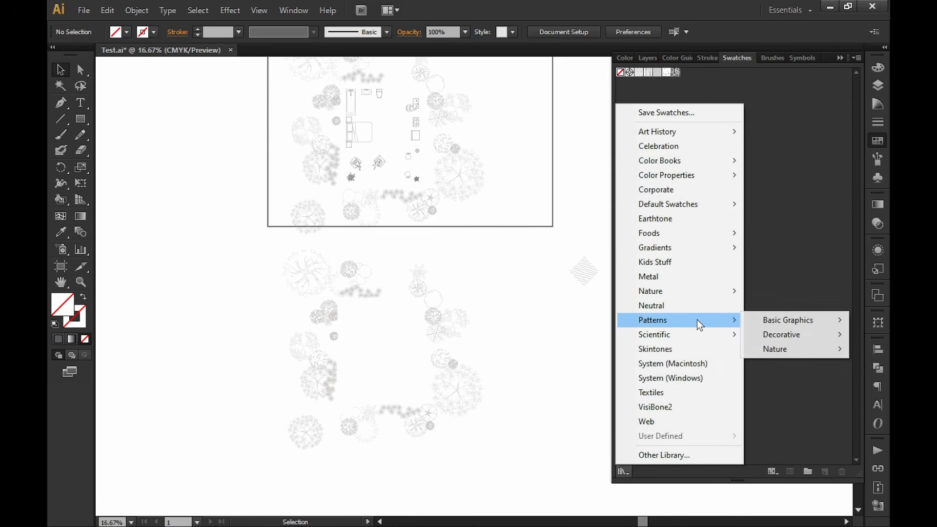
pyautogui.moveTo(807, 324)
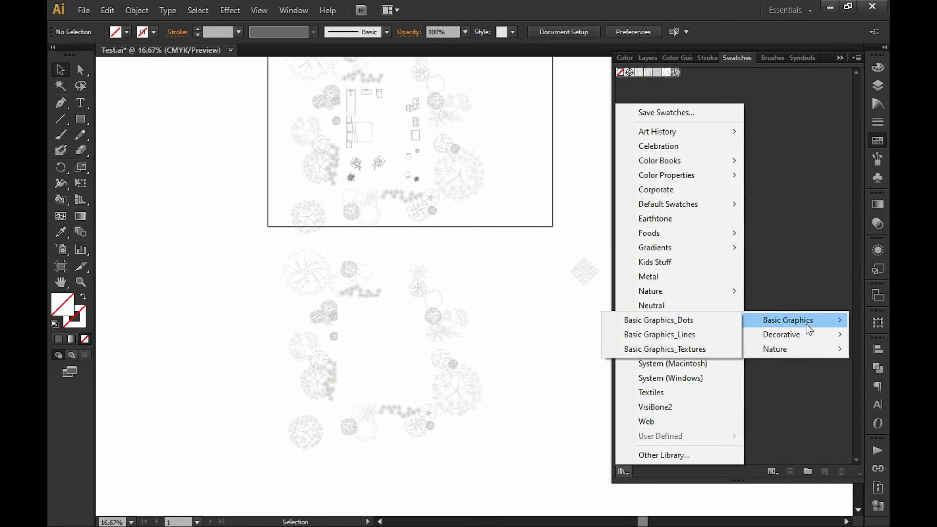
pyautogui.click(718, 348)
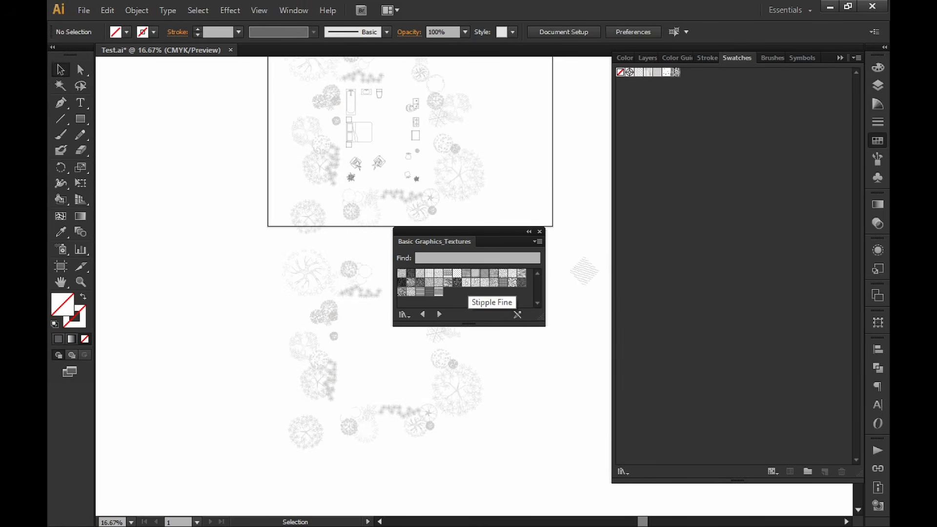
pyautogui.click(466, 282)
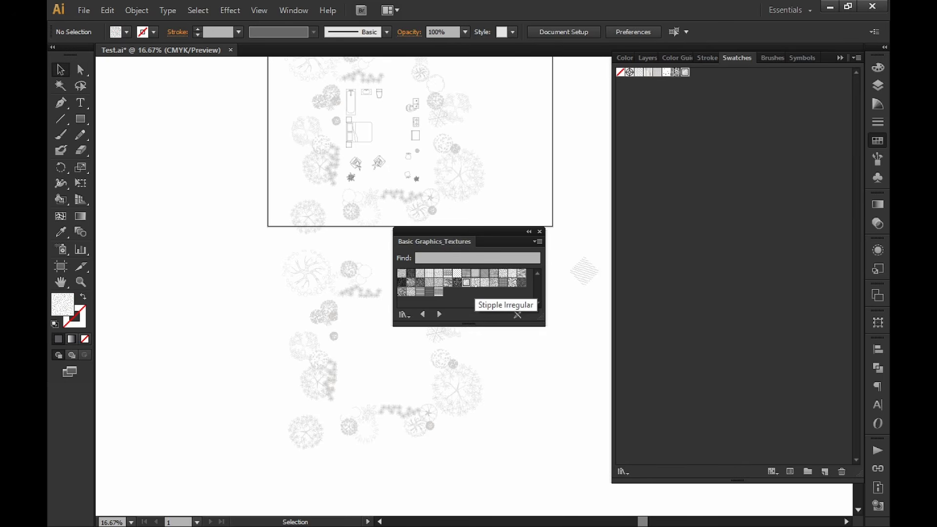
pyautogui.click(476, 283)
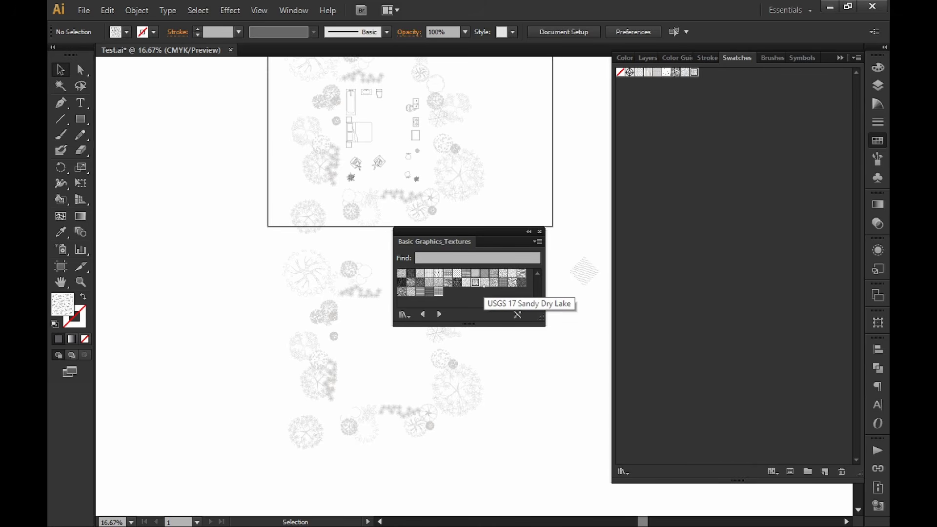
# Step: Add two more texture swatches from the Basic Graphics_Textures library and draw a texture-filled test rectangle beside the plans
pyautogui.click(484, 284)
pyautogui.click(494, 283)
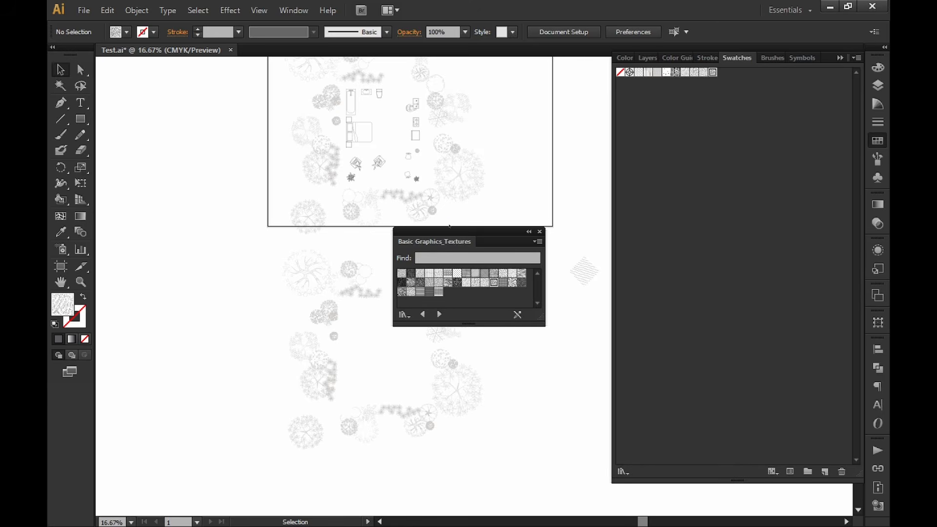
pyautogui.click(685, 72)
pyautogui.click(79, 121)
pyautogui.moveTo(167, 198); pyautogui.dragTo(220, 275)
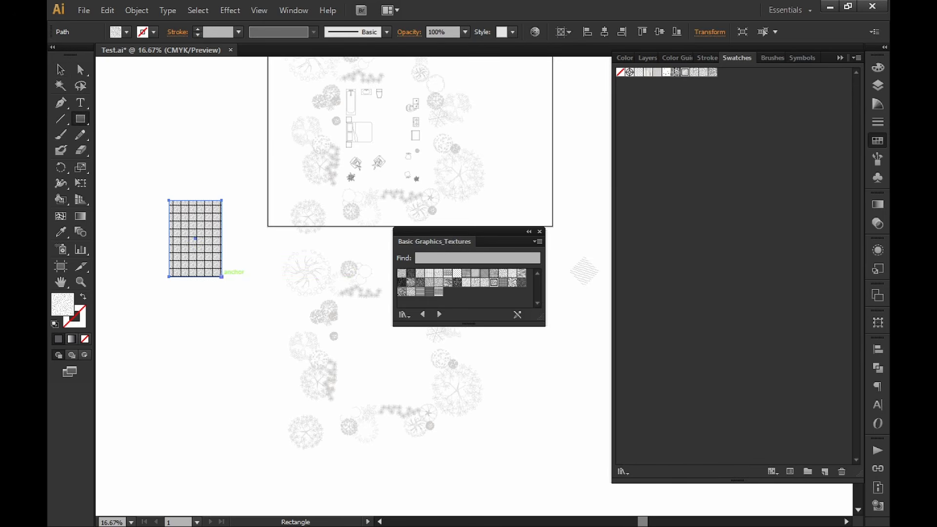
# Step: Compare the new texture swatches as fills on the test rectangle and leave it with the pebble-like pattern
pyautogui.keyDown('alt'); pyautogui.scroll(3, 195, 239); pyautogui.keyUp('alt')
pyautogui.keyDown('alt'); pyautogui.scroll(2, 200, 239); pyautogui.keyUp('alt')
pyautogui.keyDown('alt'); pyautogui.scroll(-1, 200, 239); pyautogui.keyUp('alt')
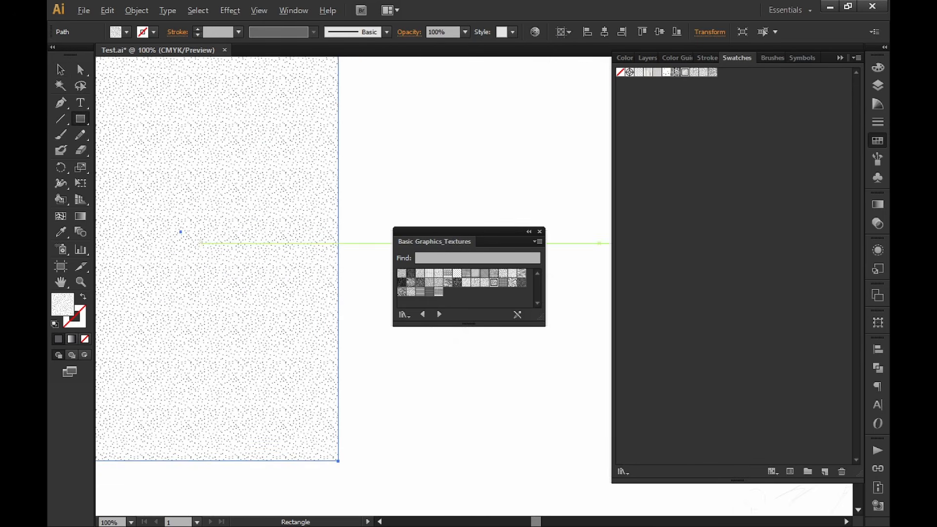
pyautogui.click(693, 72)
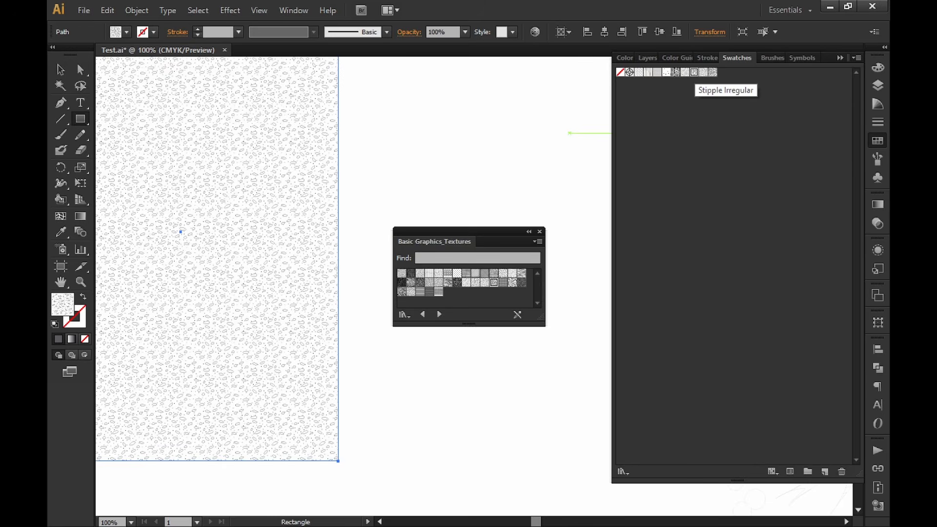
pyautogui.click(703, 74)
pyautogui.click(695, 73)
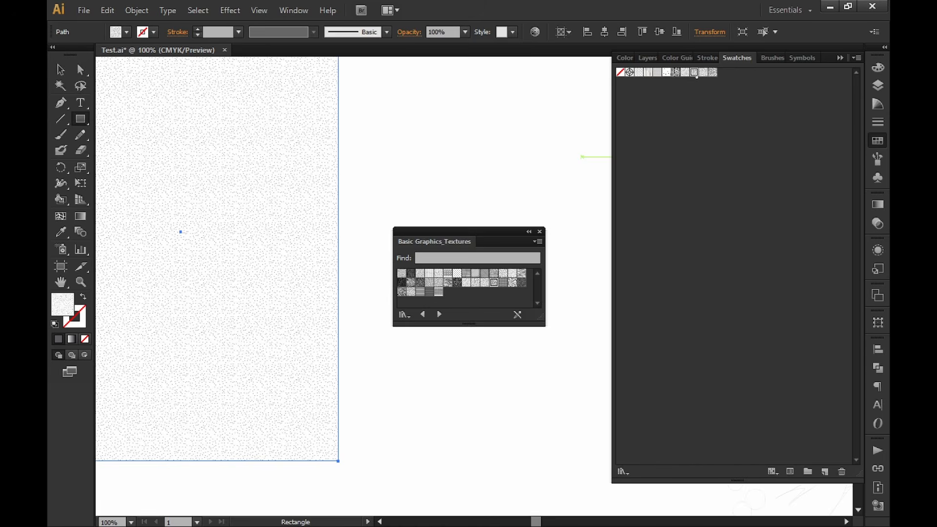
pyautogui.keyDown('alt'); pyautogui.scroll(-4, 214, 230); pyautogui.keyUp('alt')
pyautogui.moveTo(212, 257); pyautogui.dragTo(247, 255)
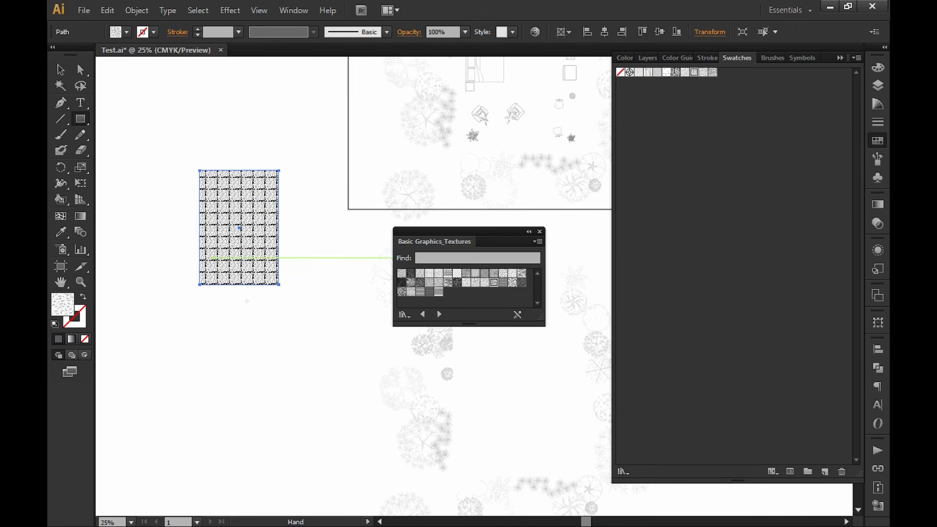
# Step: Deselect the test rectangle and draw a small square with the same pebble pattern fill below it
pyautogui.press('v')
pyautogui.hotkey('ctrl', 'shift', 'a')
pyautogui.press('m')
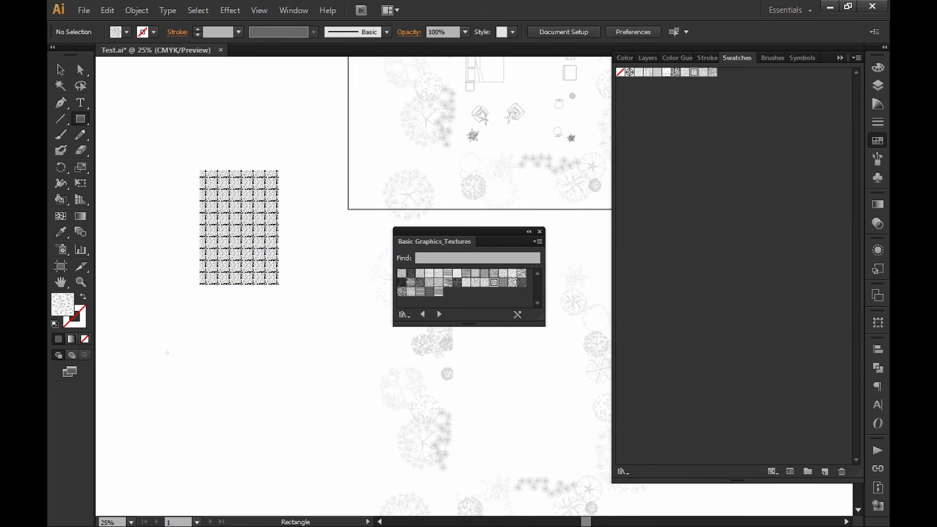
pyautogui.moveTo(153, 320)
pyautogui.mouseDown()
pyautogui.moveTo(178, 344)
pyautogui.moveTo(158, 329)
pyautogui.mouseUp()
pyautogui.press('v')
# Step: Enlarge the small square with its pebble pattern using Free Transform, then scale it back down to a moderate pattern size
pyautogui.press('e')
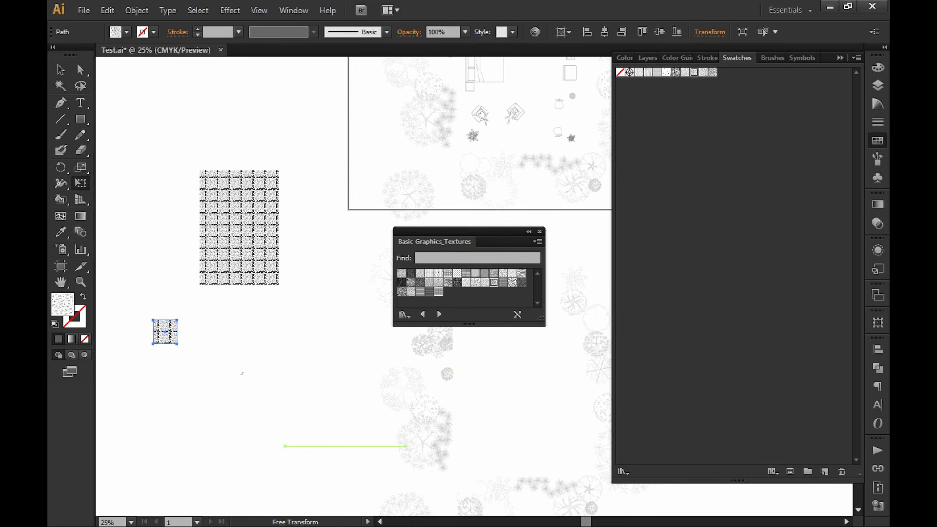
pyautogui.moveTo(179, 345); pyautogui.dragTo(312, 401)
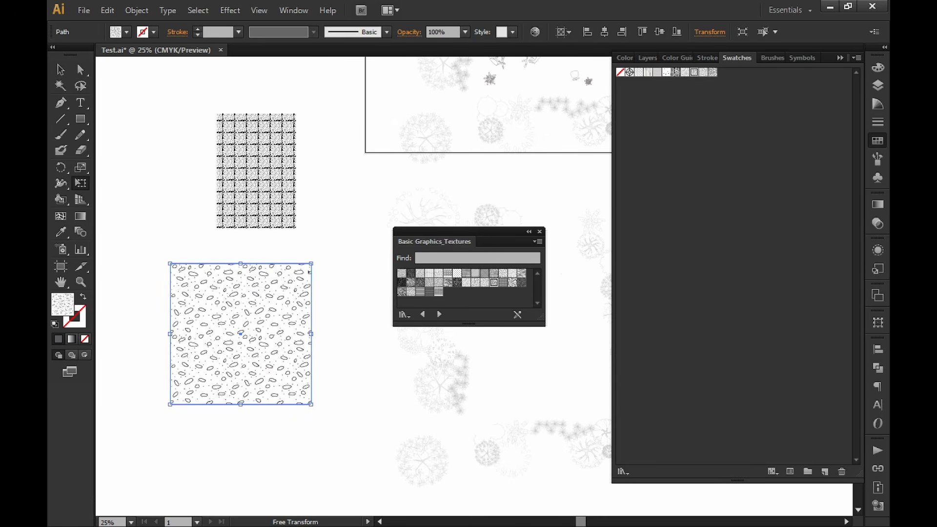
pyautogui.moveTo(312, 263); pyautogui.dragTo(248, 328)
pyautogui.moveTo(249, 329); pyautogui.dragTo(197, 322)
pyautogui.press('v')
pyautogui.click(218, 300)
# Step: Sample the square's scaled pebble pattern and fill the ground around the trees in the landscape Live Paint group
pyautogui.keyDown('alt'); pyautogui.scroll(-2, 234, 288); pyautogui.keyUp('alt')
pyautogui.moveTo(131, 264); pyautogui.dragTo(207, 298)
pyautogui.keyDown('alt'); pyautogui.scroll(1, 324, 393); pyautogui.keyUp('alt')
pyautogui.moveTo(310, 357); pyautogui.dragTo(229, 366)
pyautogui.press('i')
pyautogui.click(183, 341)
pyautogui.press('k')
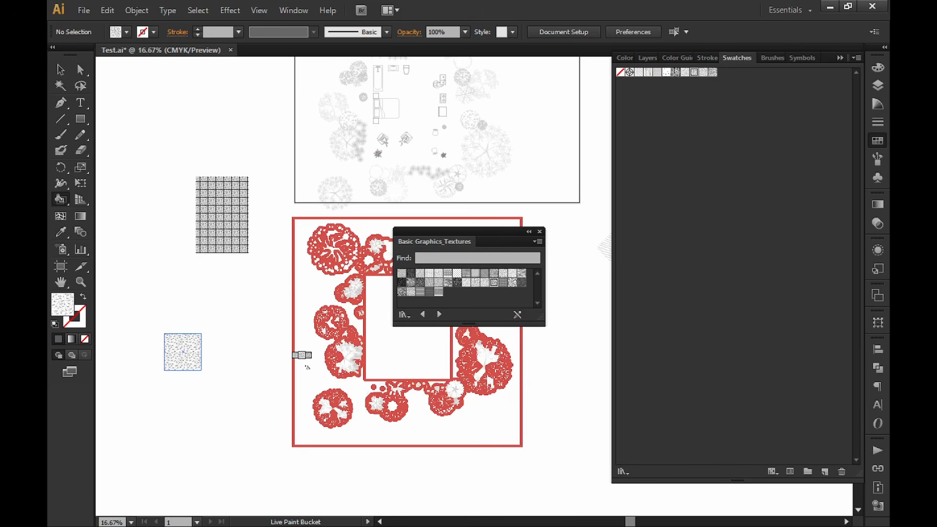
pyautogui.moveTo(280, 382); pyautogui.dragTo(177, 389)
pyautogui.press('v')
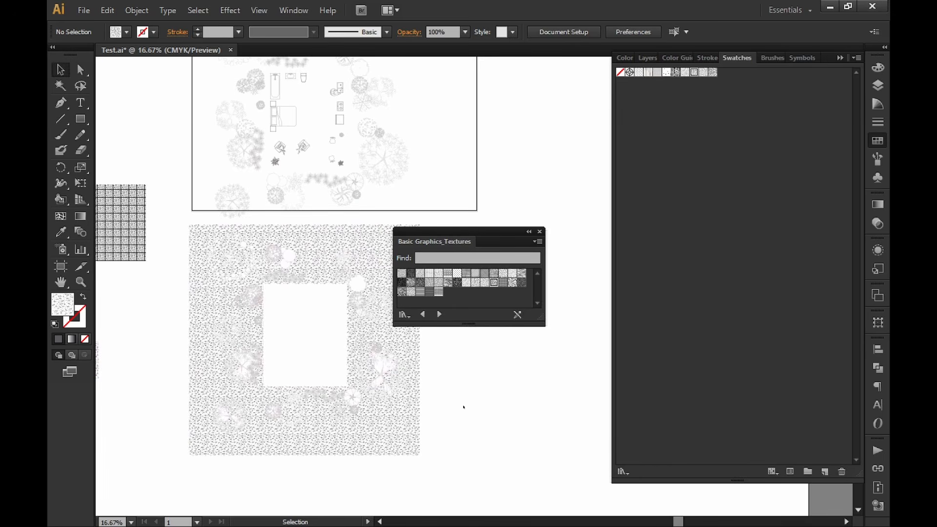
# Step: Examine the pebble fill around the trees up close and across the whole landscape of the duplicated plan
pyautogui.keyDown('alt'); pyautogui.scroll(6, 252, 426); pyautogui.keyUp('alt')
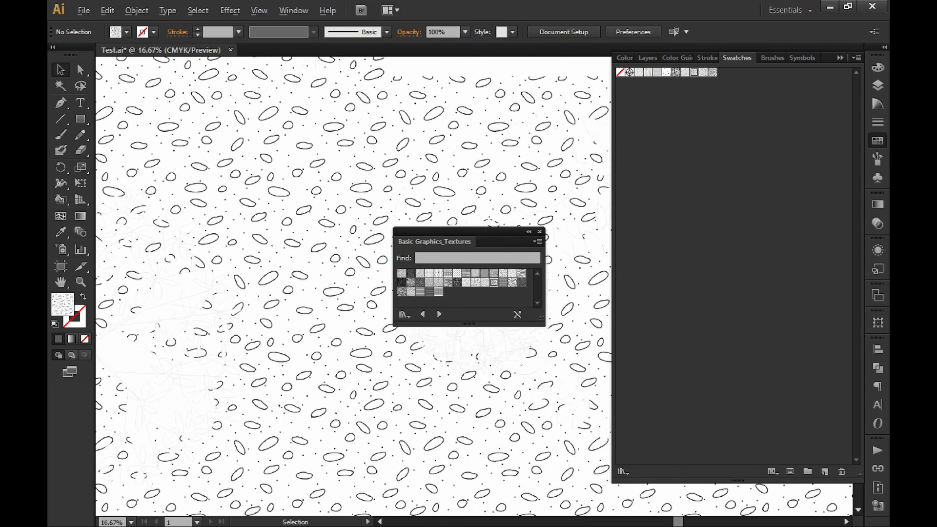
pyautogui.keyDown('alt'); pyautogui.scroll(-2, 255, 426); pyautogui.keyUp('alt')
pyautogui.moveTo(255, 426); pyautogui.dragTo(220, 411)
pyautogui.scroll(-1, 348, 280)
pyautogui.keyDown('alt'); pyautogui.scroll(3, 350, 282); pyautogui.keyUp('alt')
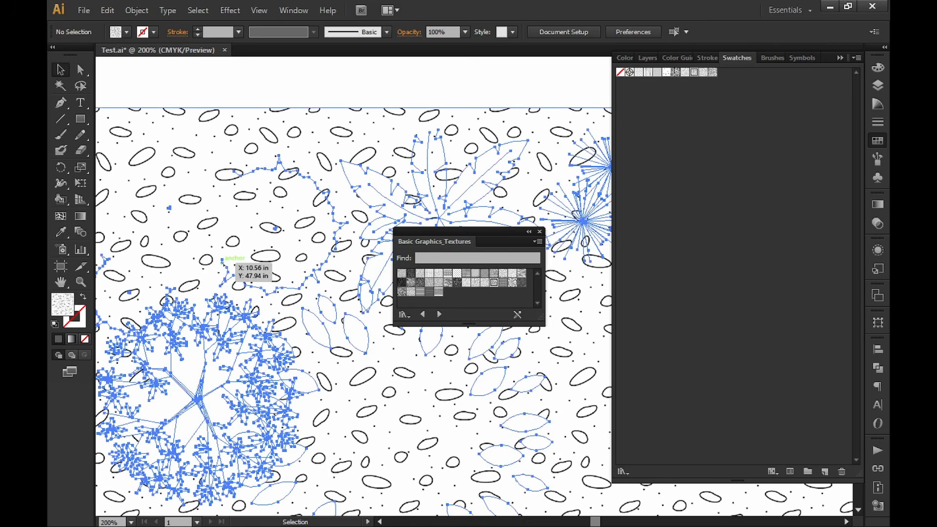
pyautogui.keyDown('alt'); pyautogui.scroll(-2, 269, 250); pyautogui.keyUp('alt')
pyautogui.moveTo(336, 93)
pyautogui.mouseDown()
pyautogui.moveTo(337, 173)
pyautogui.moveTo(309, 376)
pyautogui.mouseUp()
pyautogui.keyDown('alt'); pyautogui.scroll(-2, 318, 316); pyautogui.keyUp('alt')
pyautogui.moveTo(328, 212); pyautogui.dragTo(313, 128)
pyautogui.keyDown('alt'); pyautogui.scroll(-2, 293, 324); pyautogui.keyUp('alt')
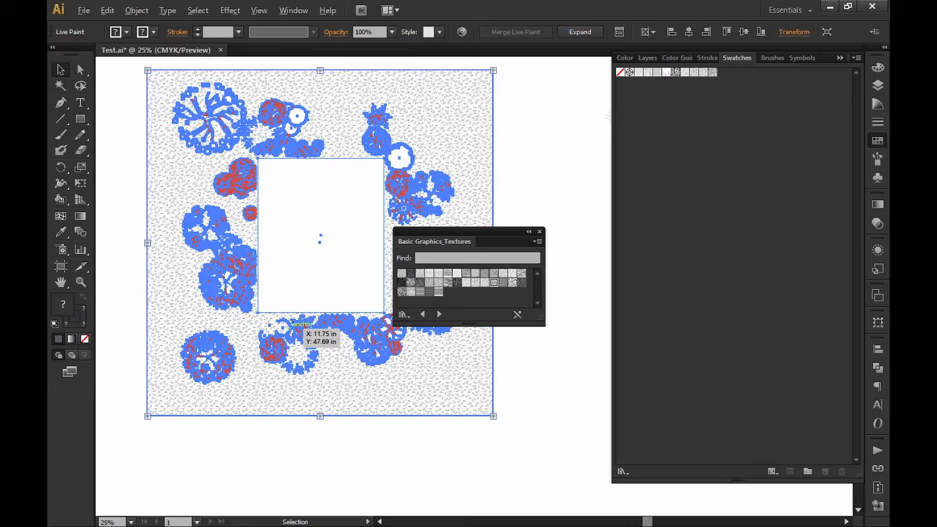
pyautogui.moveTo(295, 320); pyautogui.dragTo(342, 342)
pyautogui.click(172, 319)
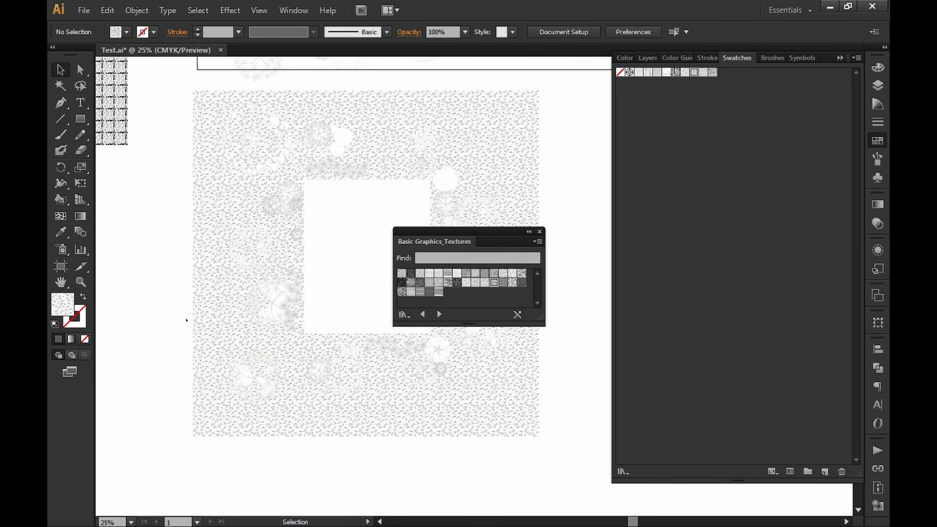
pyautogui.moveTo(353, 242); pyautogui.dragTo(287, 228)
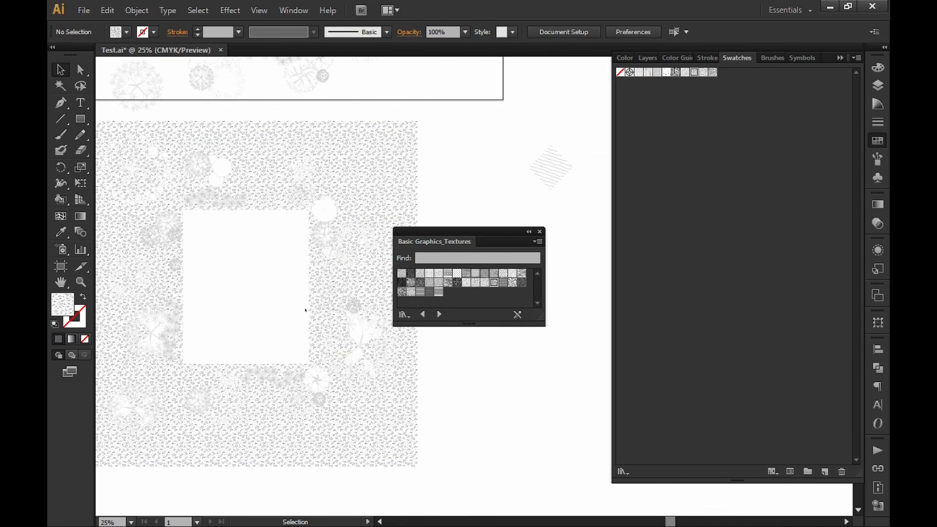
pyautogui.moveTo(371, 207); pyautogui.dragTo(318, 222)
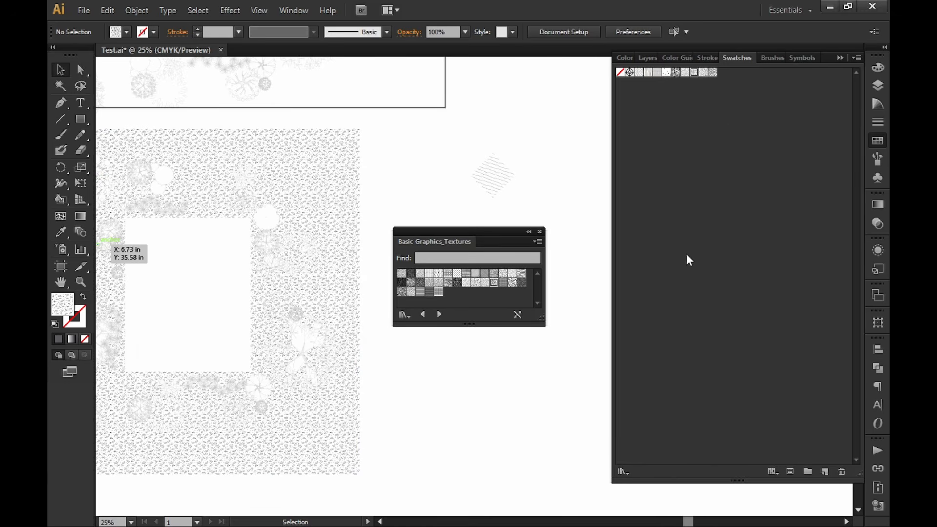
# Step: Open the Basic Graphics_Lines pattern library, pick a square grid swatch and draw a rectangle filled with it beside the hatch sample
pyautogui.click(621, 471)
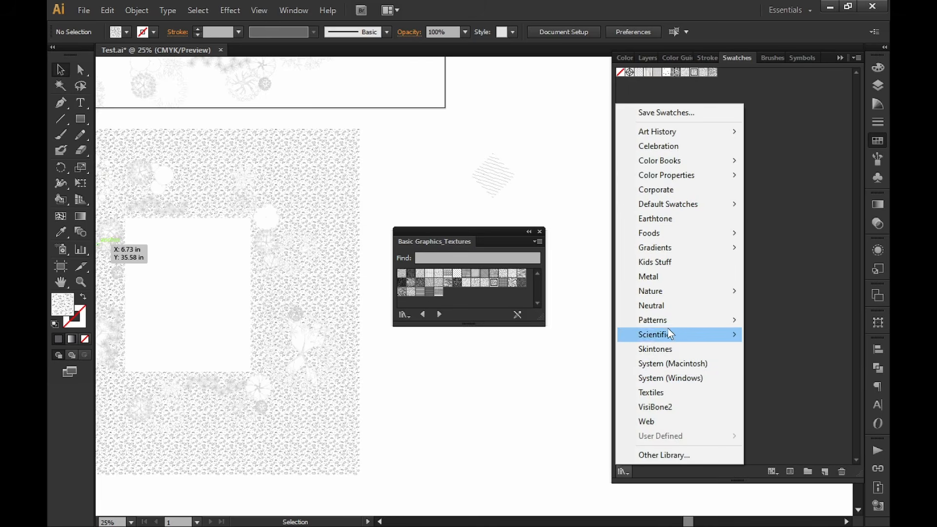
pyautogui.moveTo(674, 319)
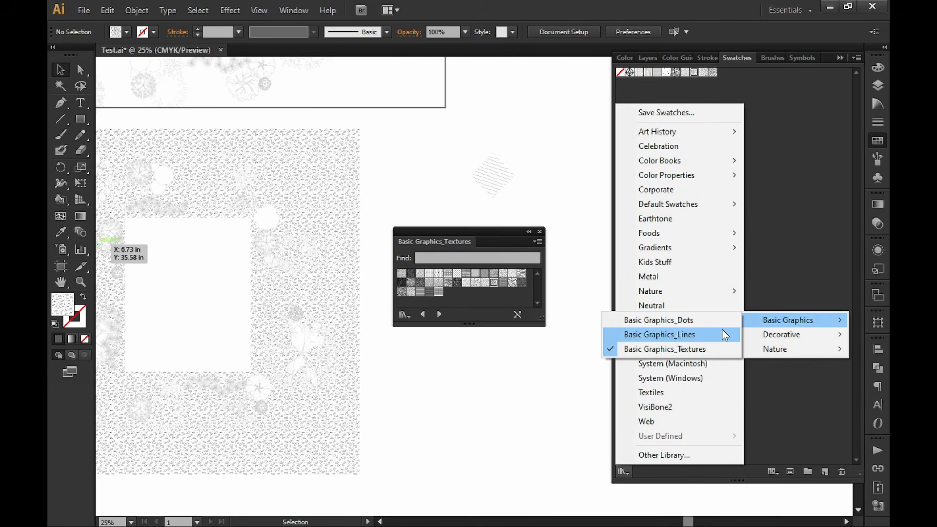
pyautogui.click(723, 330)
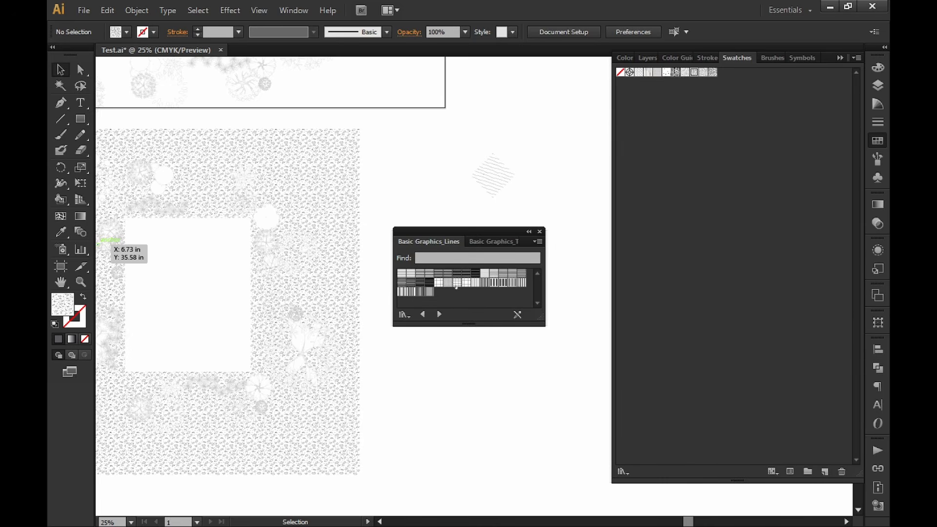
pyautogui.click(448, 282)
pyautogui.click(80, 119)
pyautogui.moveTo(434, 376); pyautogui.dragTo(566, 186)
pyautogui.press('v')
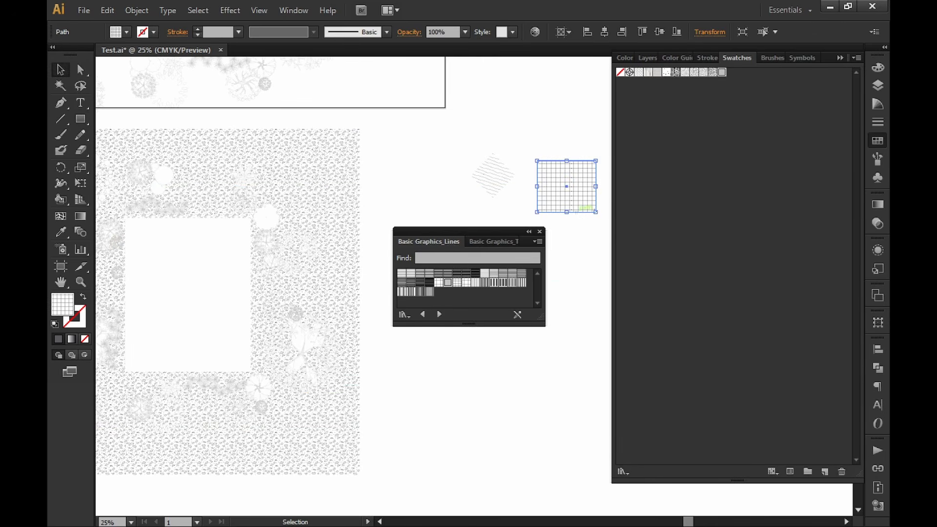
# Step: Show all the hidden layers except Page Border and hide the LivePaint layer
pyautogui.click(879, 85)
pyautogui.moveTo(623, 116); pyautogui.dragTo(621, 299)
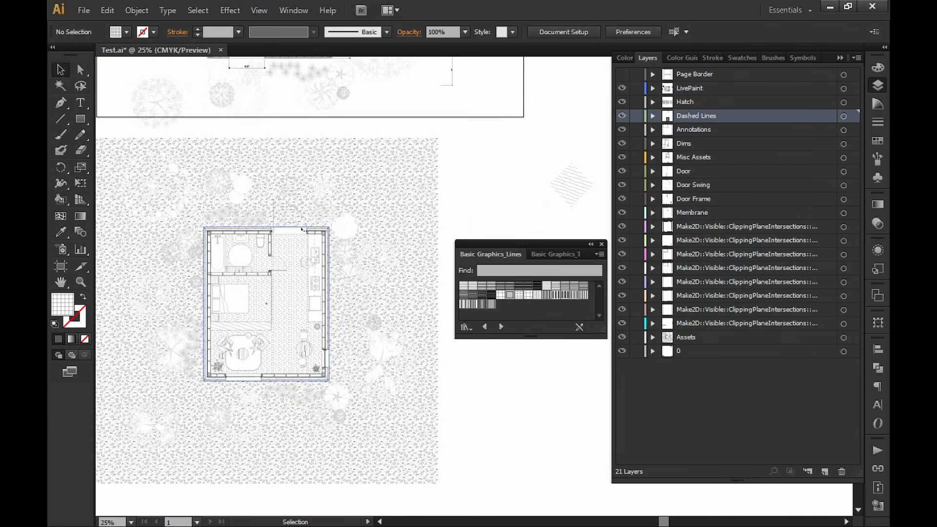
pyautogui.click(302, 228)
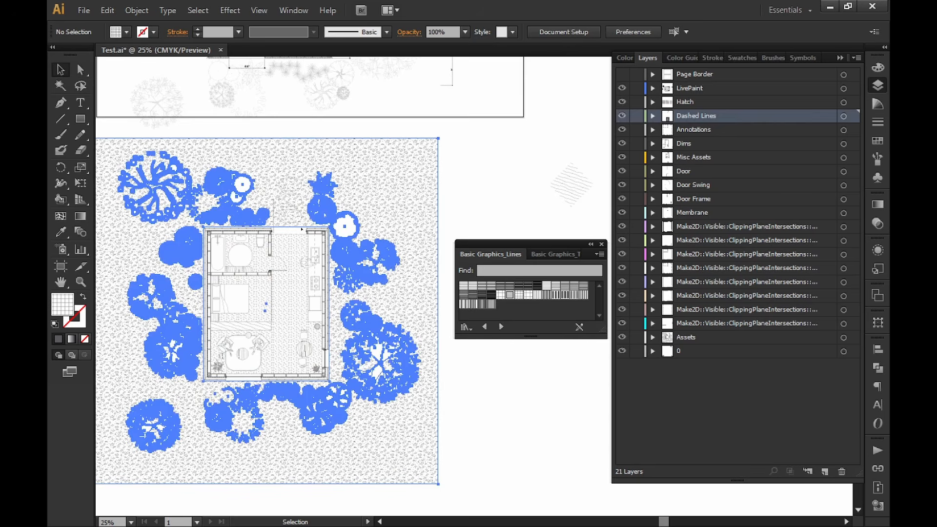
pyautogui.click(625, 91)
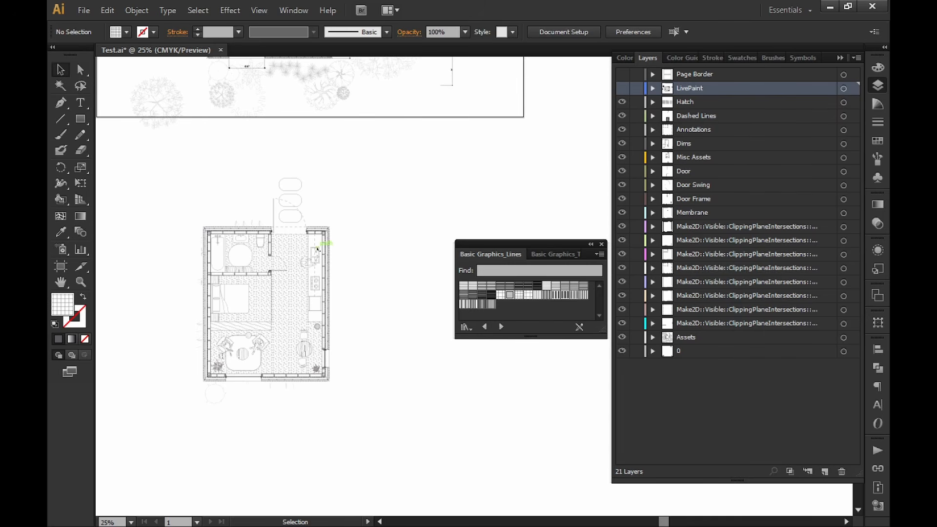
# Step: Use the Live Paint Bucket on areas around the kitchen of the duplicated floor plan
pyautogui.press('k')
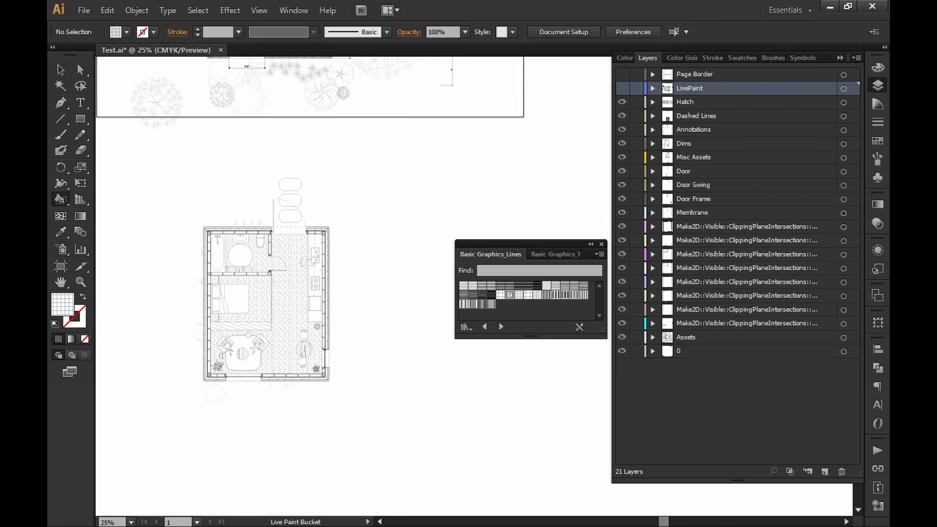
pyautogui.keyDown('alt'); pyautogui.scroll(6, 320, 273); pyautogui.keyUp('alt')
pyautogui.click(373, 256)
pyautogui.click(328, 98)
pyautogui.keyDown('alt'); pyautogui.scroll(-3, 324, 247); pyautogui.keyUp('alt')
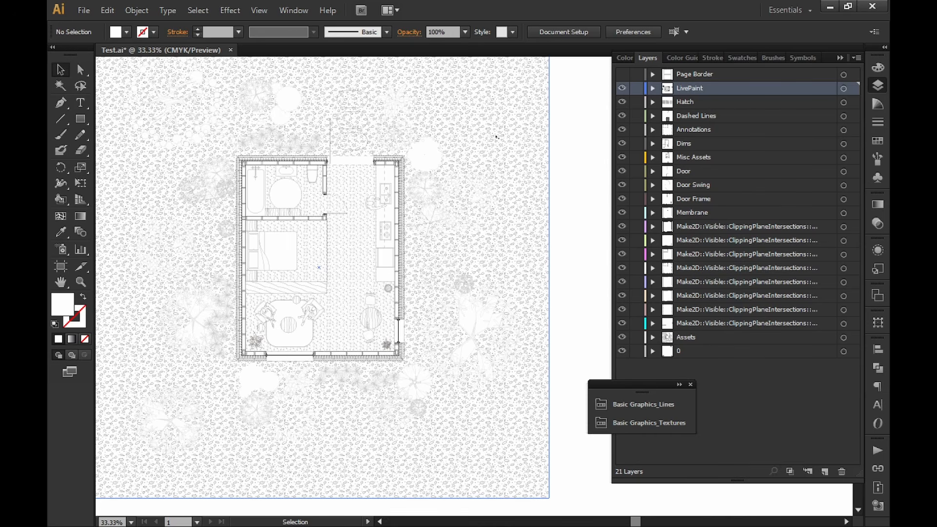
# Step: Expand the Live Paint groups of the landscape and the duplicated floor plan together and deselect them
pyautogui.click(409, 218)
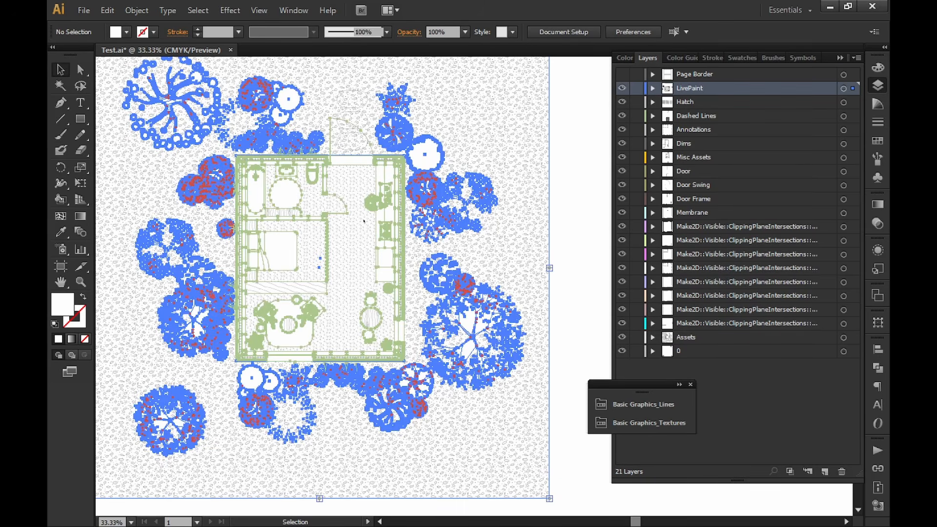
pyautogui.click(136, 10)
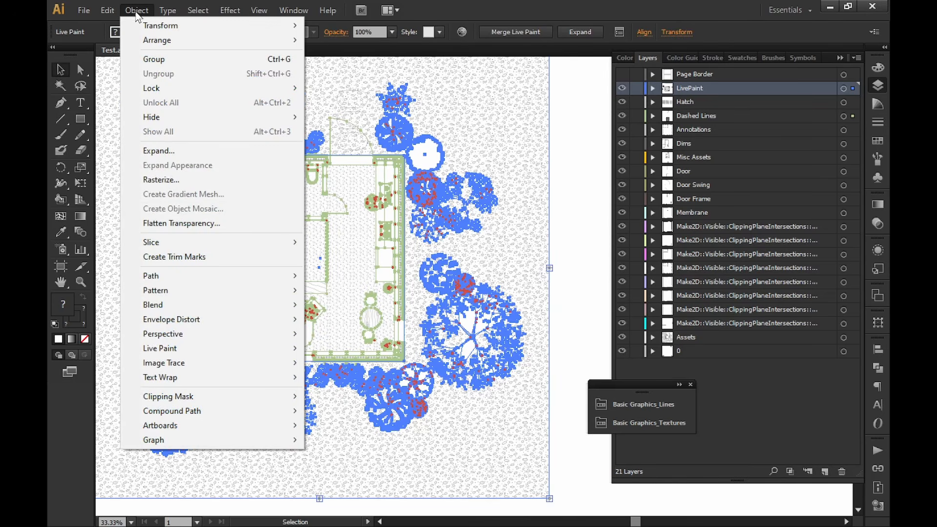
pyautogui.moveTo(170, 349)
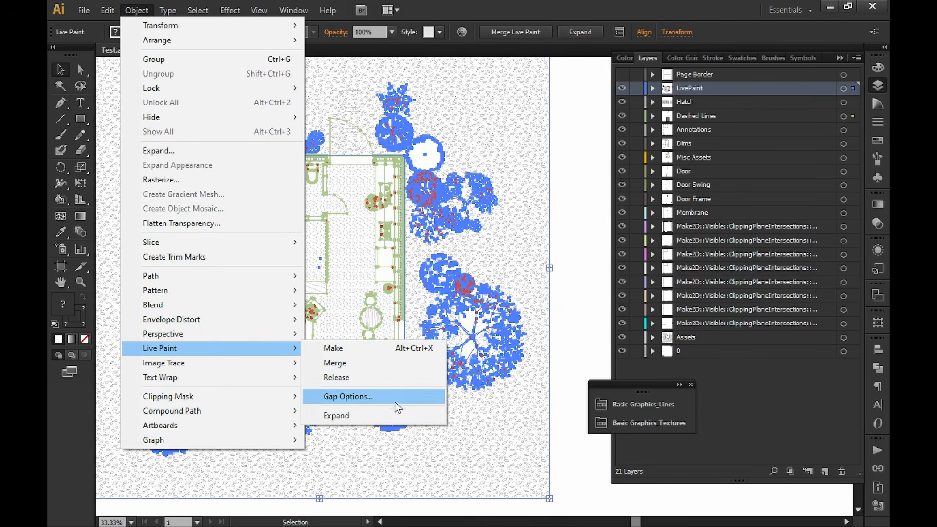
pyautogui.click(391, 415)
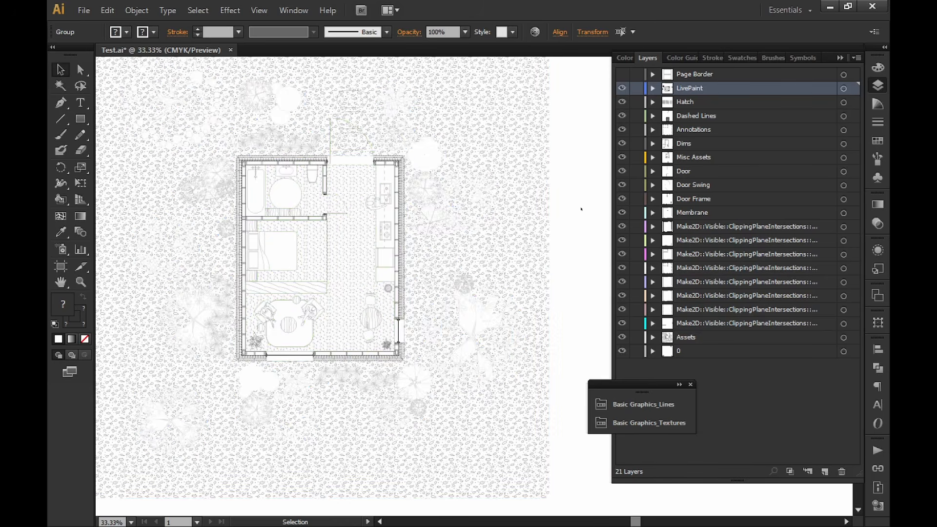
pyautogui.click(581, 209)
# Step: Move the expanded landscape clear of the duplicated floor plan and deselect it
pyautogui.moveTo(551, 206); pyautogui.dragTo(432, 256)
pyautogui.keyDown('alt'); pyautogui.scroll(-3, 448, 262); pyautogui.keyUp('alt')
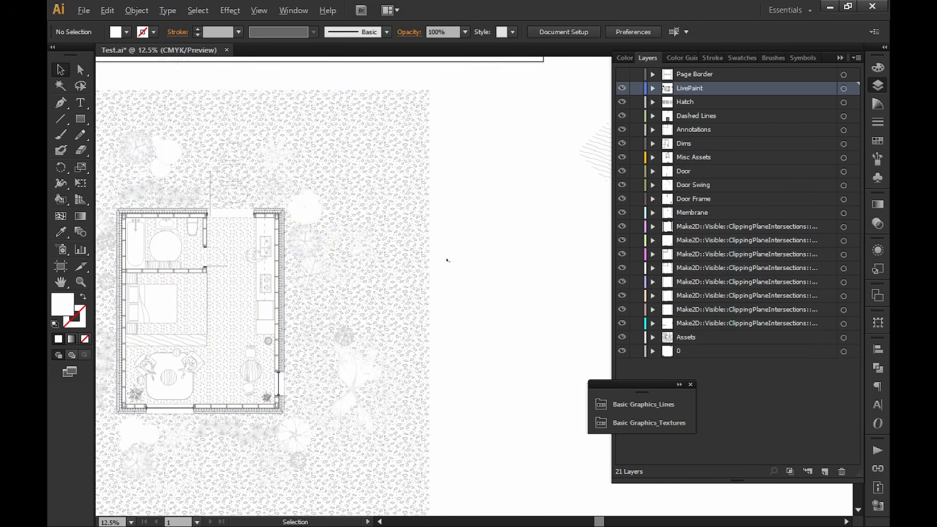
pyautogui.moveTo(492, 264); pyautogui.dragTo(540, 323)
pyautogui.click(326, 302)
pyautogui.click(548, 278)
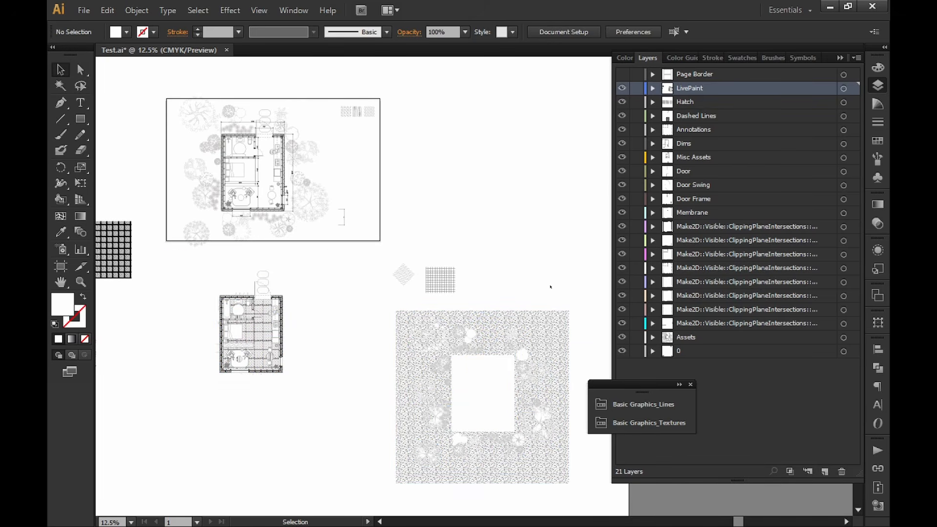
# Step: Ungroup the expanded artwork of the duplicated floor plan and deselect it
pyautogui.click(264, 336)
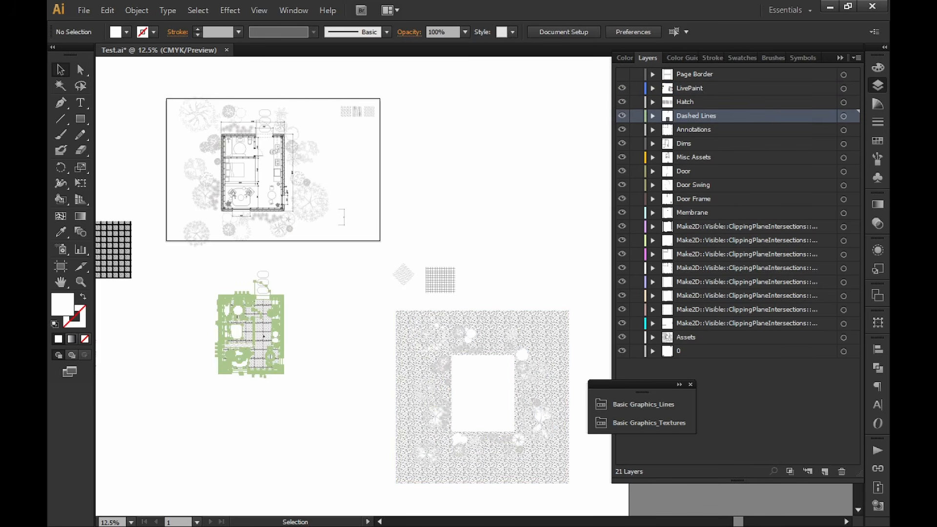
pyautogui.rightClick(264, 337)
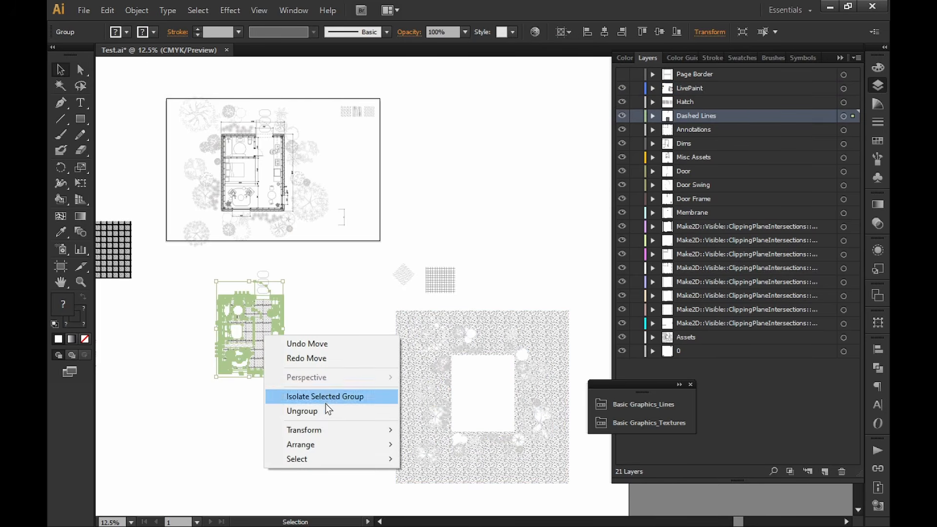
pyautogui.click(313, 411)
pyautogui.click(335, 292)
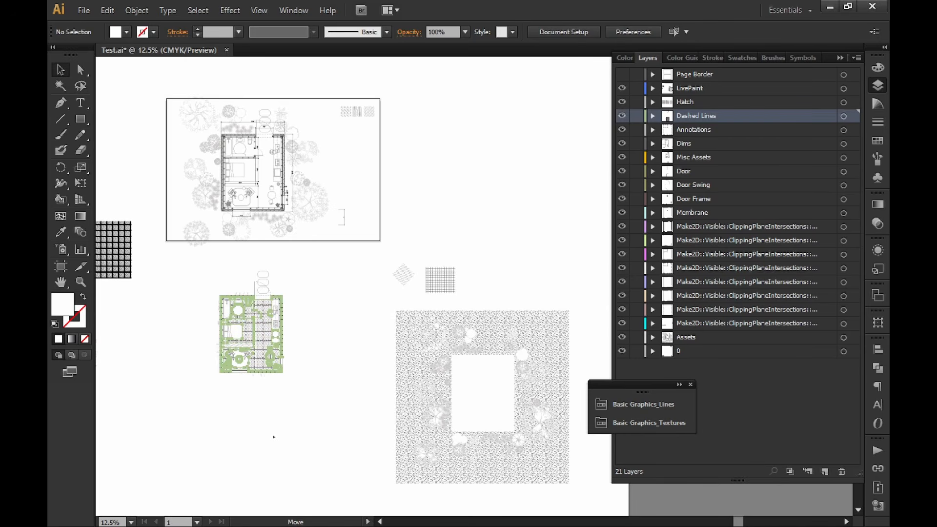
# Step: Move the expanded pattern fills of the duplicated floor plan about 18.7 in down, clear of its linework, and deselect them
pyautogui.moveTo(278, 437)
pyautogui.mouseDown()
pyautogui.moveTo(286, 445)
pyautogui.moveTo(280, 437)
pyautogui.mouseUp()
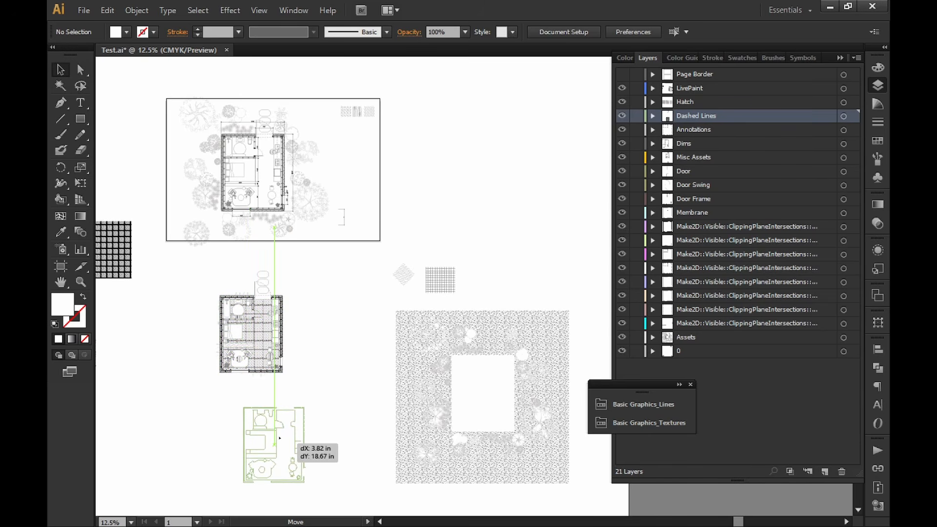
pyautogui.click(332, 358)
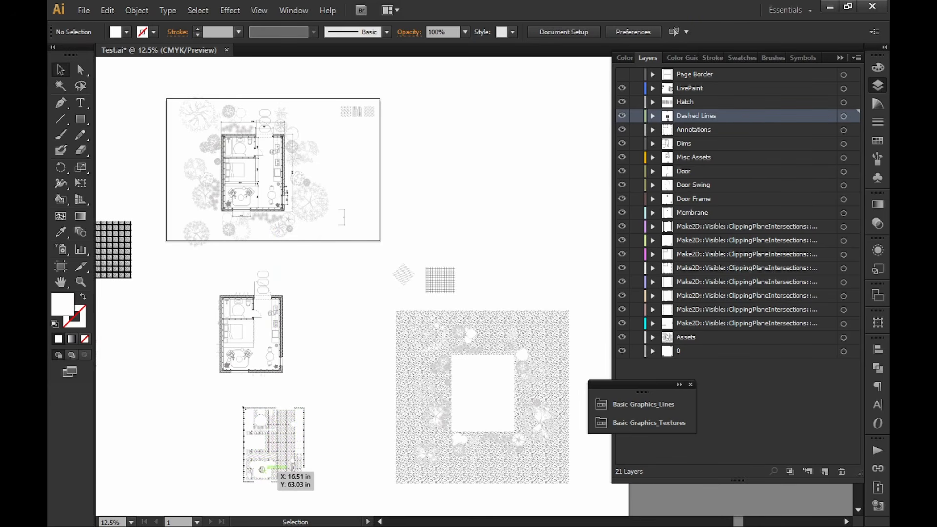
pyautogui.moveTo(335, 425); pyautogui.dragTo(355, 322)
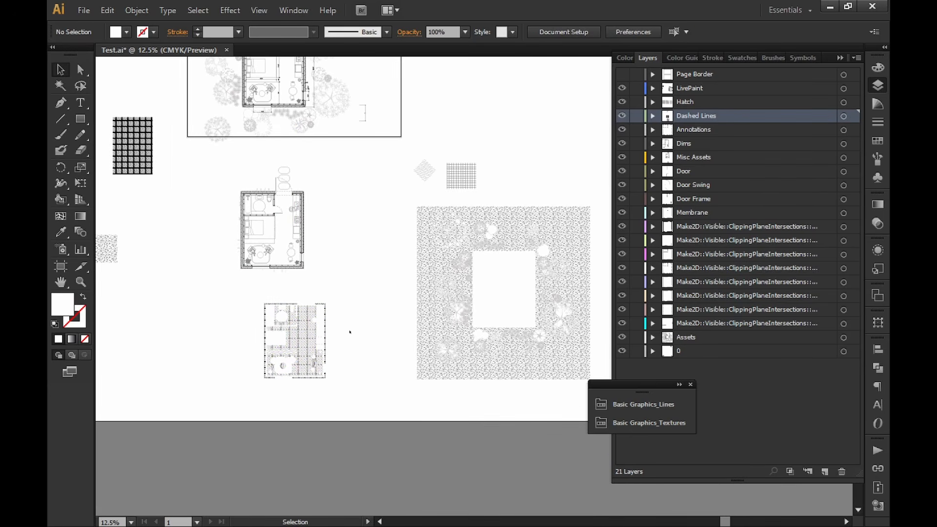
pyautogui.keyDown('alt'); pyautogui.scroll(5, 356, 325); pyautogui.keyUp('alt')
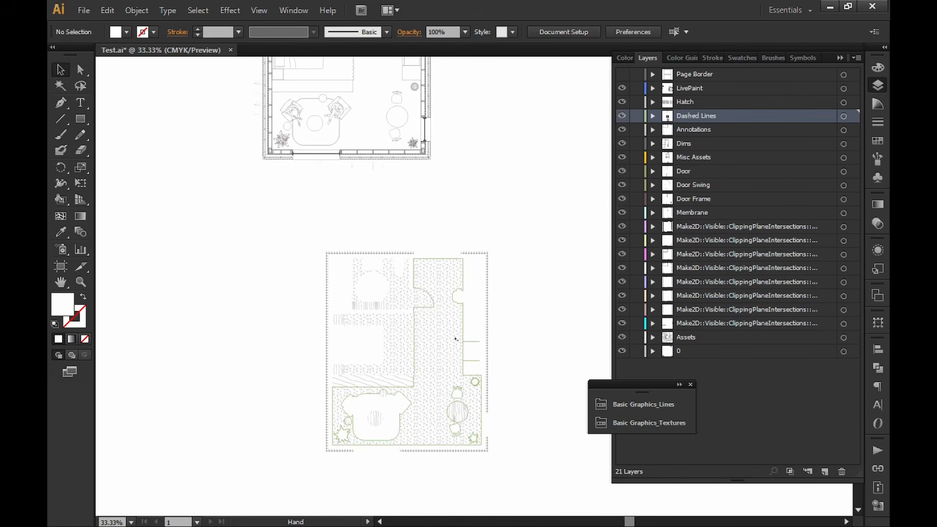
pyautogui.keyDown('alt'); pyautogui.scroll(-3, 358, 335); pyautogui.keyUp('alt')
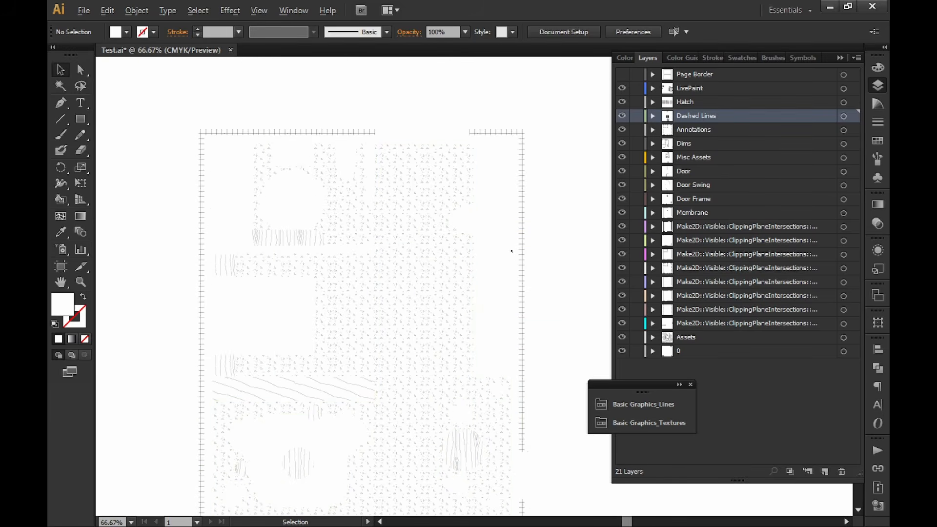
pyautogui.keyDown('alt'); pyautogui.scroll(-2, 357, 308); pyautogui.keyUp('alt')
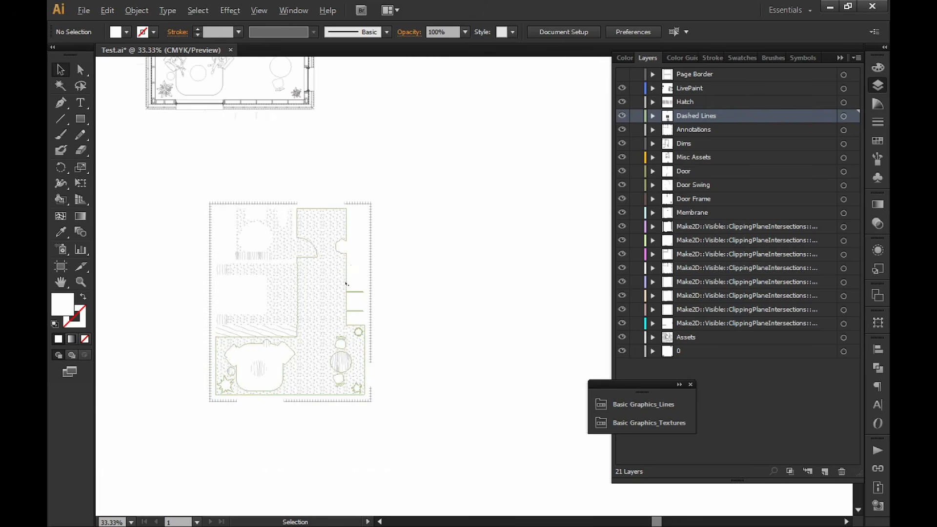
# Step: Cut the expanded landscape and the separated floor plan fills and paste both in place on the LivePaint layer
pyautogui.moveTo(386, 174); pyautogui.dragTo(389, 289)
pyautogui.keyDown('alt'); pyautogui.scroll(-3, 391, 283); pyautogui.keyUp('alt')
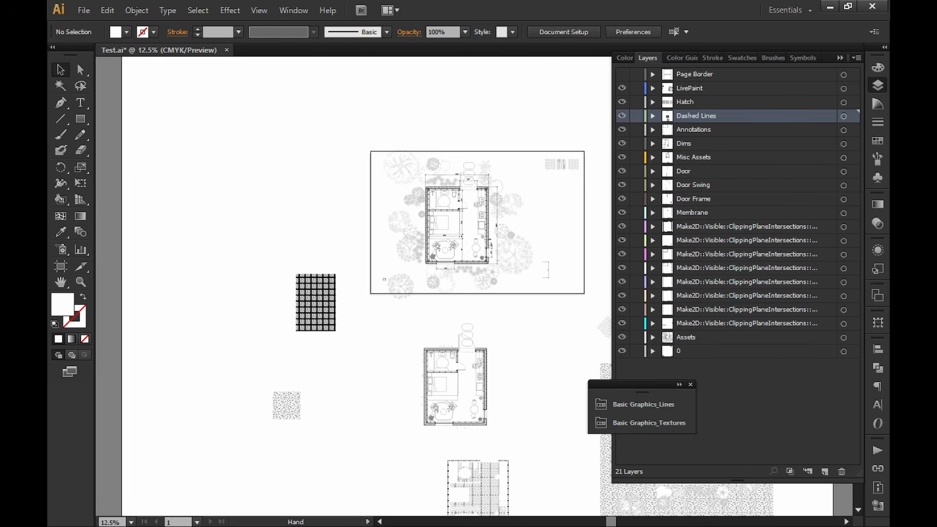
pyautogui.moveTo(502, 314); pyautogui.dragTo(402, 295)
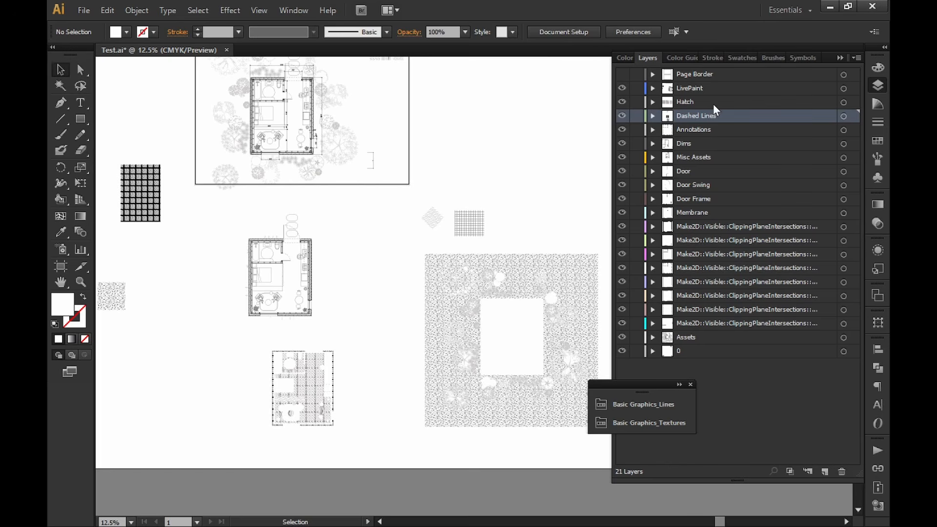
pyautogui.click(444, 313)
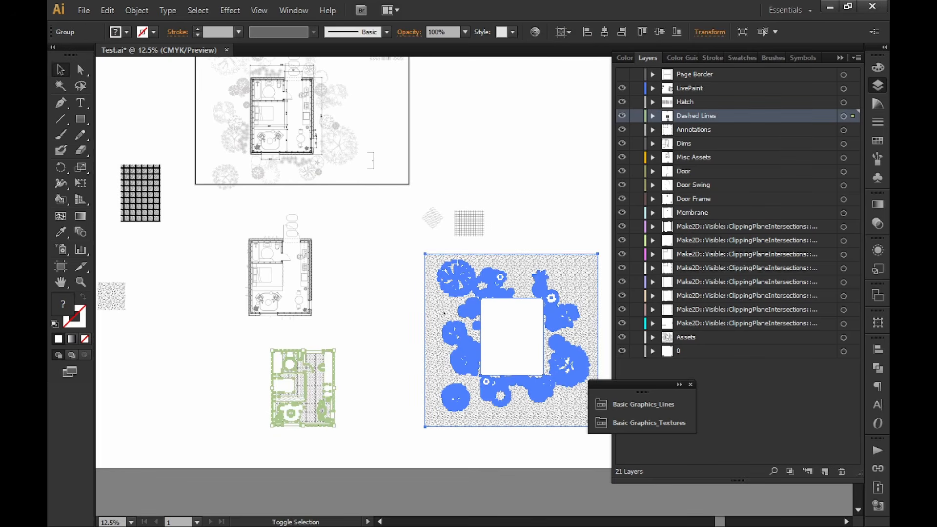
pyautogui.press('Delete')
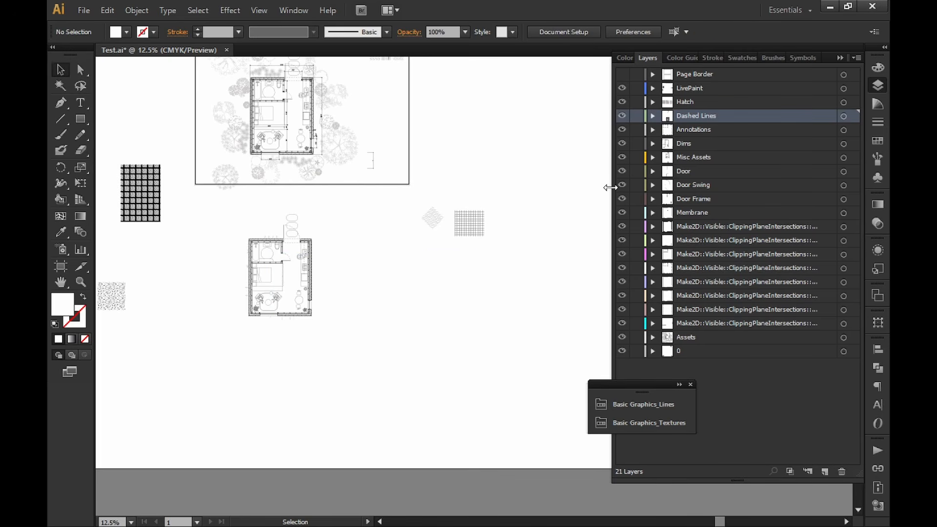
pyautogui.click(684, 90)
pyautogui.click(857, 58)
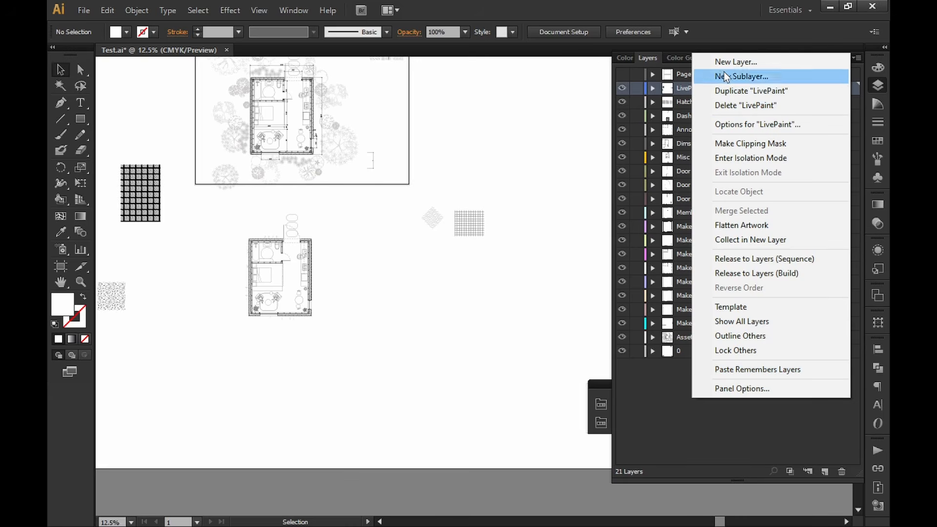
pyautogui.click(760, 45)
pyautogui.press('a')
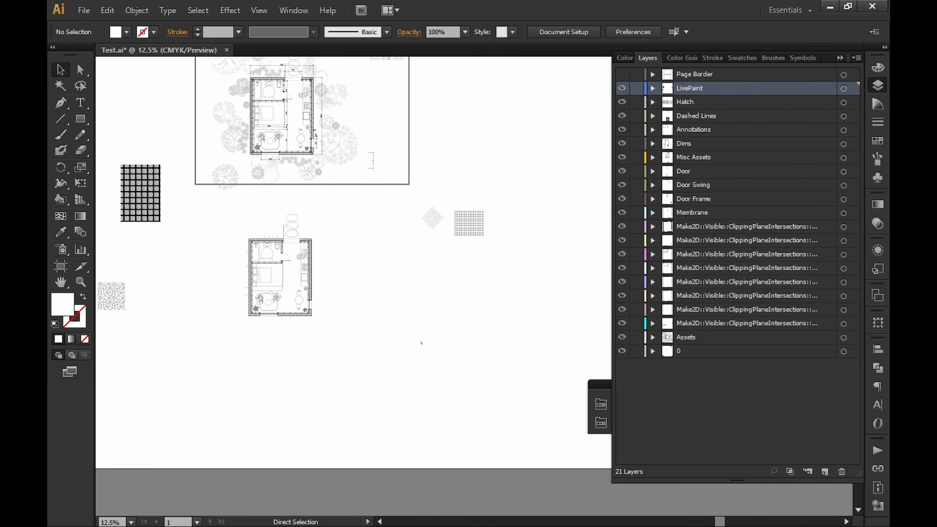
pyautogui.hotkey('ctrl', 'v')
pyautogui.press('v')
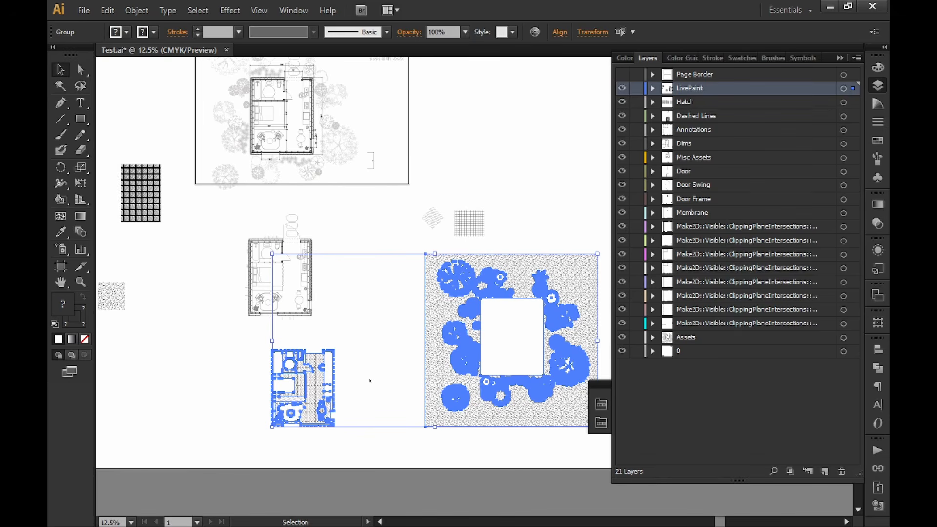
# Step: Place the LivePaint layer at the bottom of the layer stack, below layer 0, and deselect the pasted artwork
pyautogui.moveTo(697, 90); pyautogui.dragTo(687, 360)
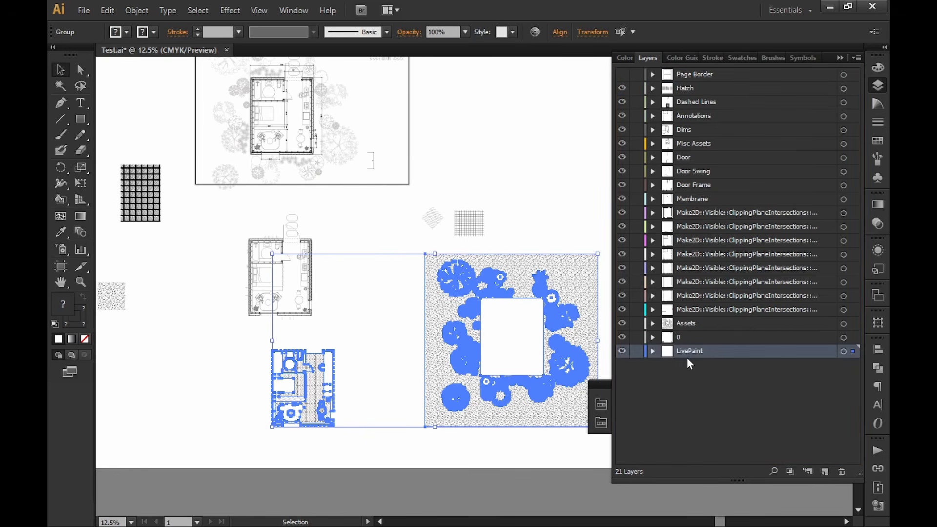
pyautogui.click(356, 296)
pyautogui.moveTo(403, 265); pyautogui.dragTo(377, 368)
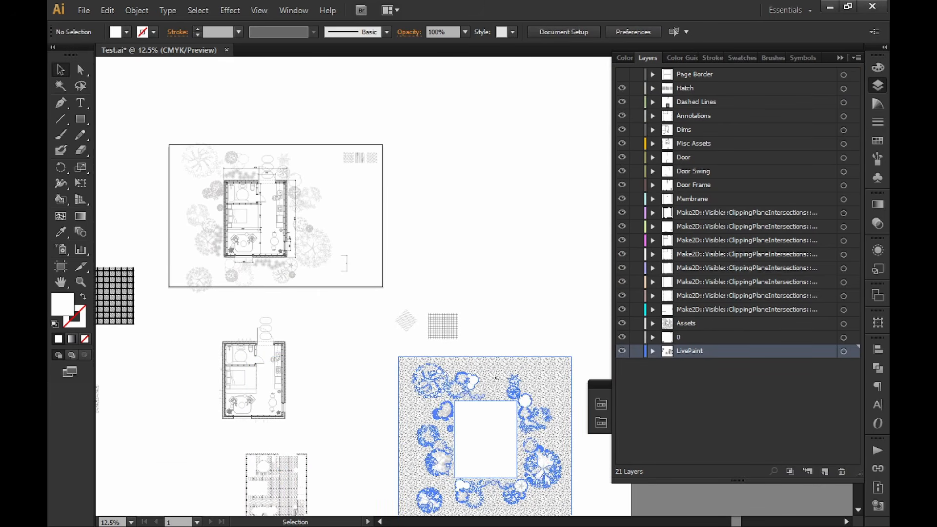
# Step: Move the painted landscape roughly over the original floor plan inside the page frame
pyautogui.click(493, 396)
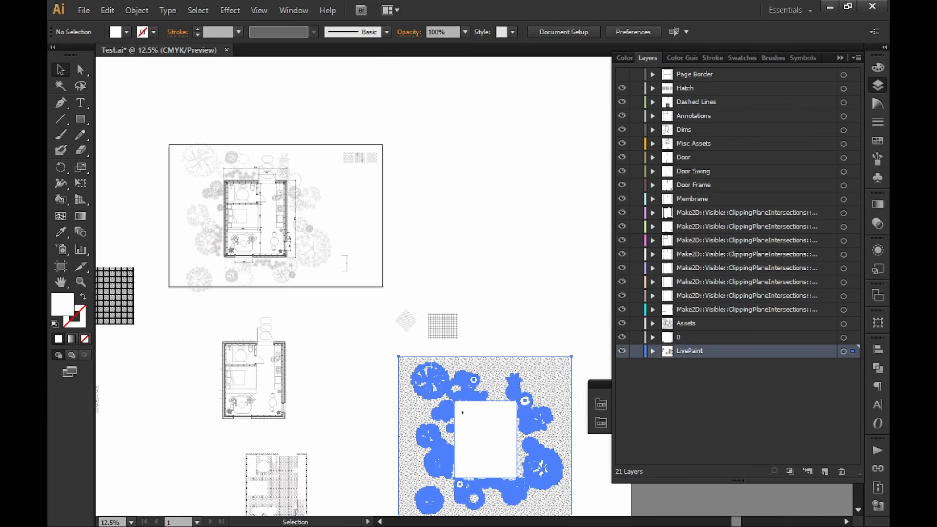
pyautogui.moveTo(496, 402); pyautogui.dragTo(410, 376)
pyautogui.moveTo(498, 398); pyautogui.dragTo(495, 400)
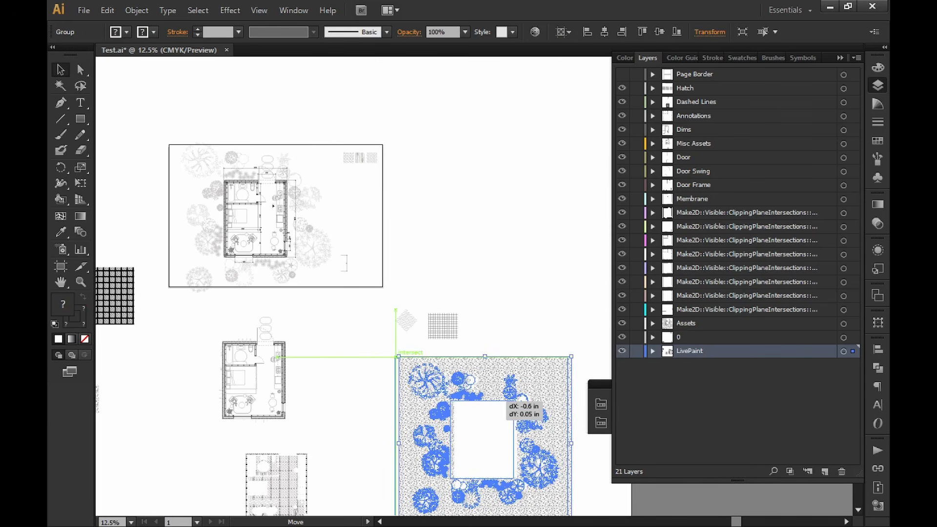
pyautogui.moveTo(498, 397); pyautogui.dragTo(274, 180)
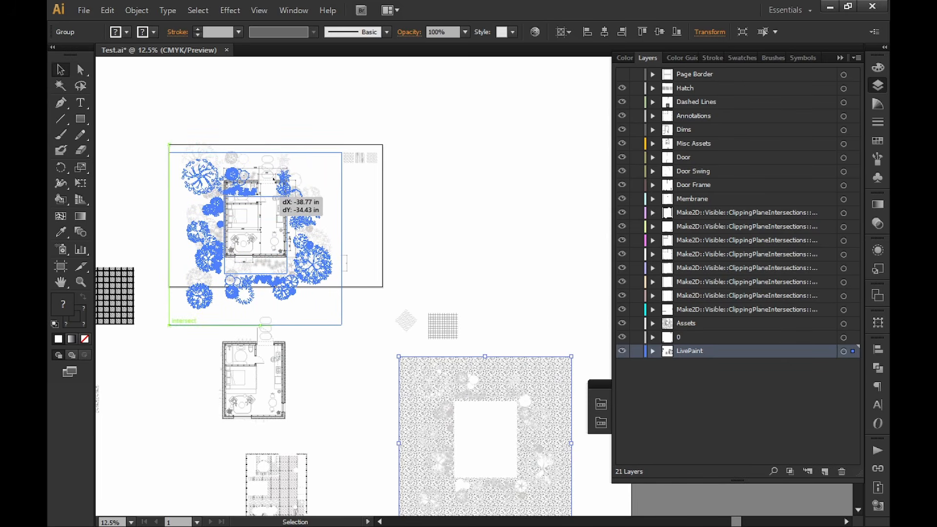
# Step: In Outline display, align the painted landscape exactly with the original by snapping a tree outline's tip onto its matching tip
pyautogui.press('a')
pyautogui.hotkey('ctrl', 'y')
pyautogui.press('v')
pyautogui.hotkey('ctrl', '=')
pyautogui.keyDown('alt'); pyautogui.scroll(6, 418, 417); pyautogui.keyUp('alt')
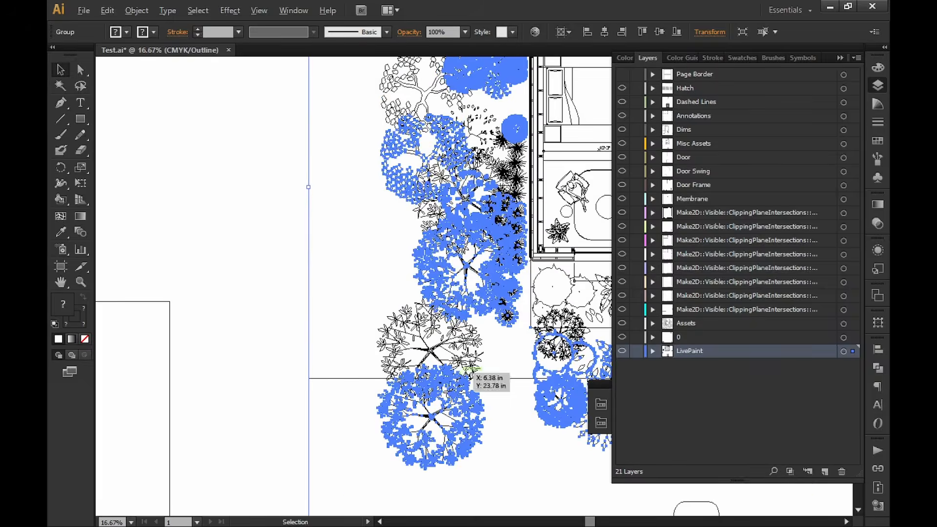
pyautogui.moveTo(412, 333); pyautogui.dragTo(145, 384)
pyautogui.keyDown('alt'); pyautogui.scroll(3, 310, 311); pyautogui.keyUp('alt')
pyautogui.moveTo(396, 305); pyautogui.dragTo(337, 89)
pyautogui.hotkey('ctrl', 'z')
pyautogui.hotkey('ctrl', 'shift', 'a')
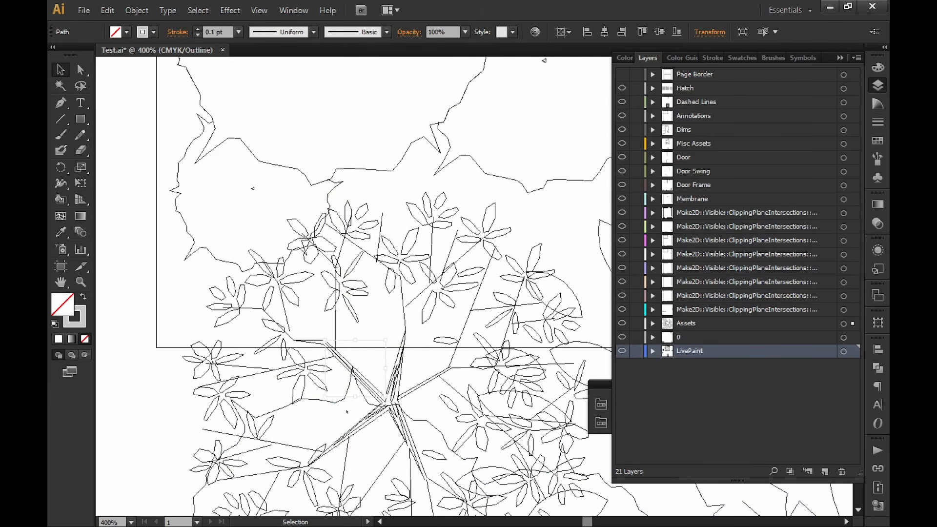
pyautogui.moveTo(343, 402); pyautogui.dragTo(347, 110)
pyautogui.moveTo(392, 146); pyautogui.dragTo(383, 421)
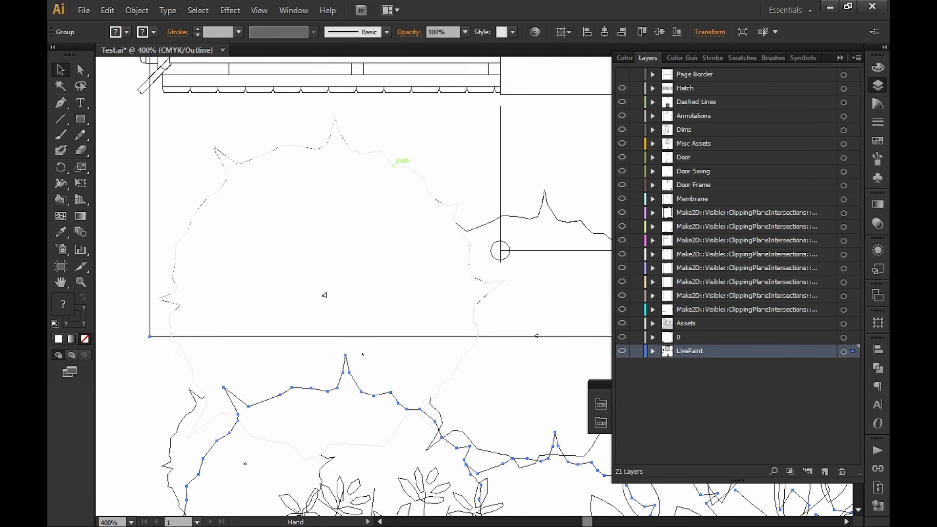
pyautogui.moveTo(348, 354); pyautogui.dragTo(334, 115)
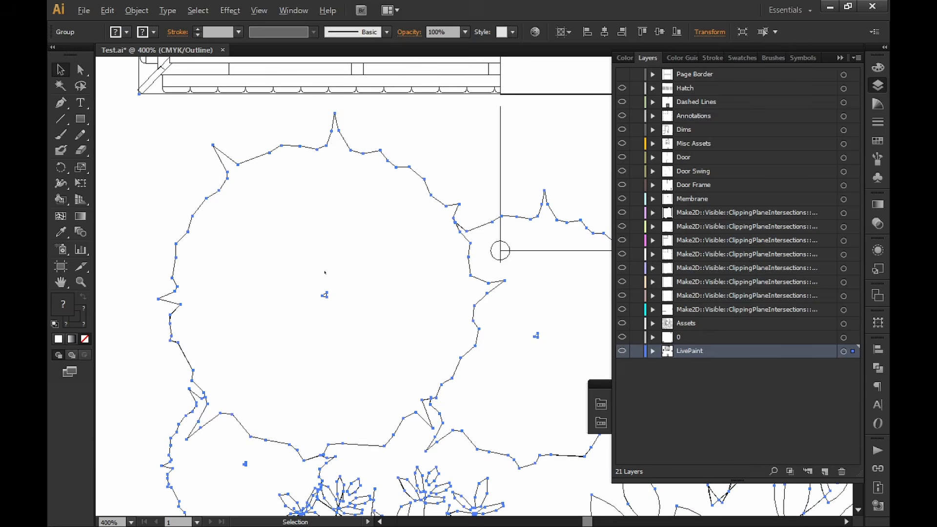
# Step: Deselect the aligned landscape and return the artwork to Preview display
pyautogui.keyDown('alt'); pyautogui.scroll(-8, 324, 272); pyautogui.keyUp('alt')
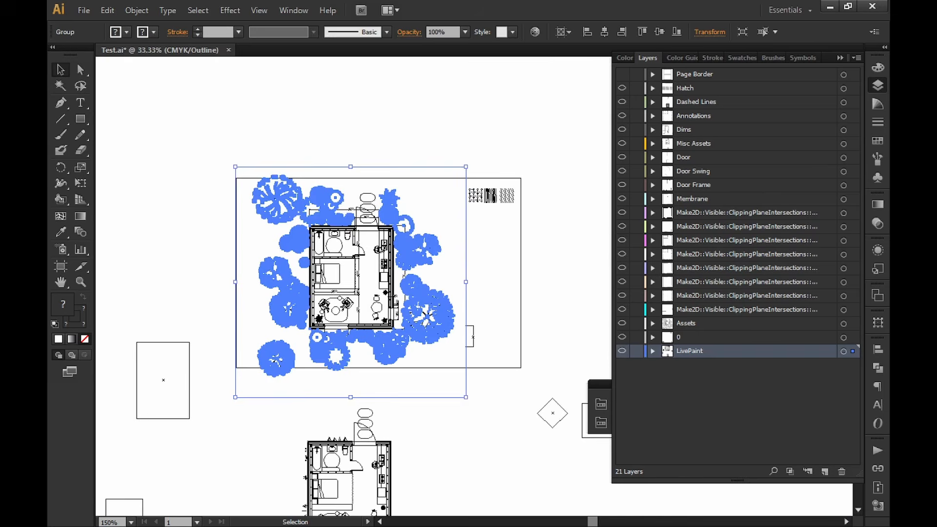
pyautogui.moveTo(497, 115); pyautogui.dragTo(473, 143)
pyautogui.click(472, 143)
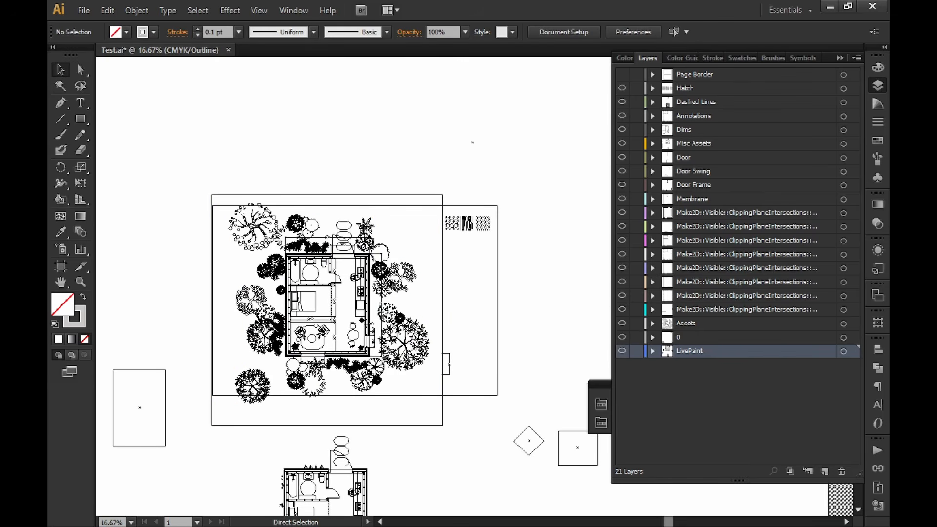
pyautogui.hotkey('ctrl', 'y')
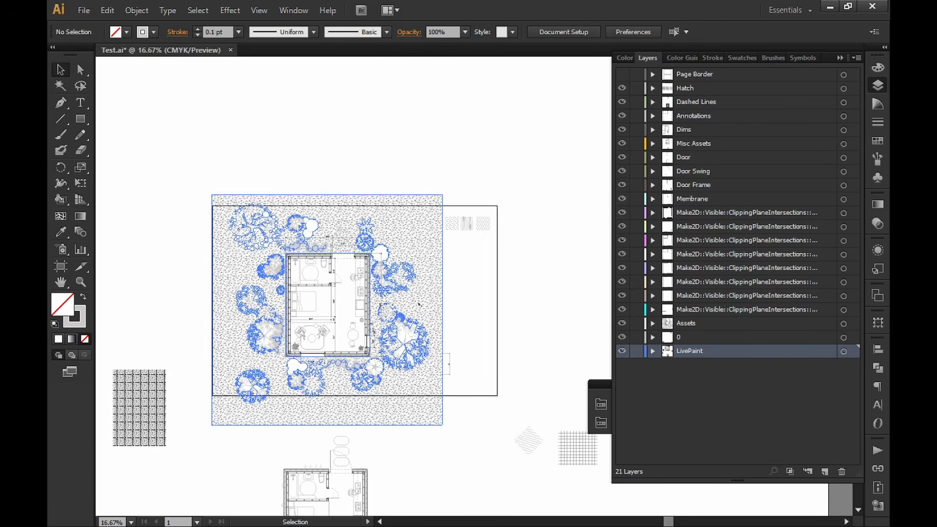
# Step: Set the painted landscape's opacity to 50% and deselect it
pyautogui.keyDown('alt'); pyautogui.scroll(1, 414, 313); pyautogui.keyUp('alt')
pyautogui.moveTo(480, 266); pyautogui.dragTo(521, 263)
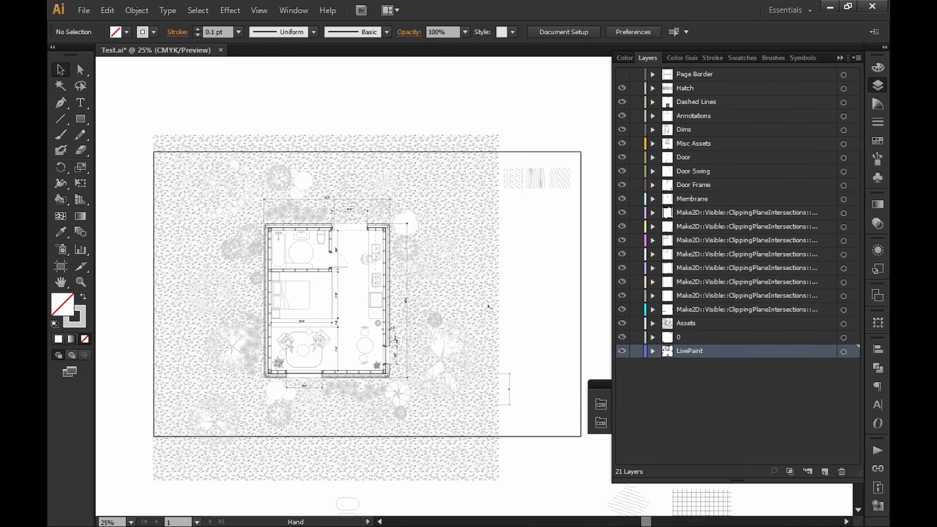
pyautogui.click(487, 304)
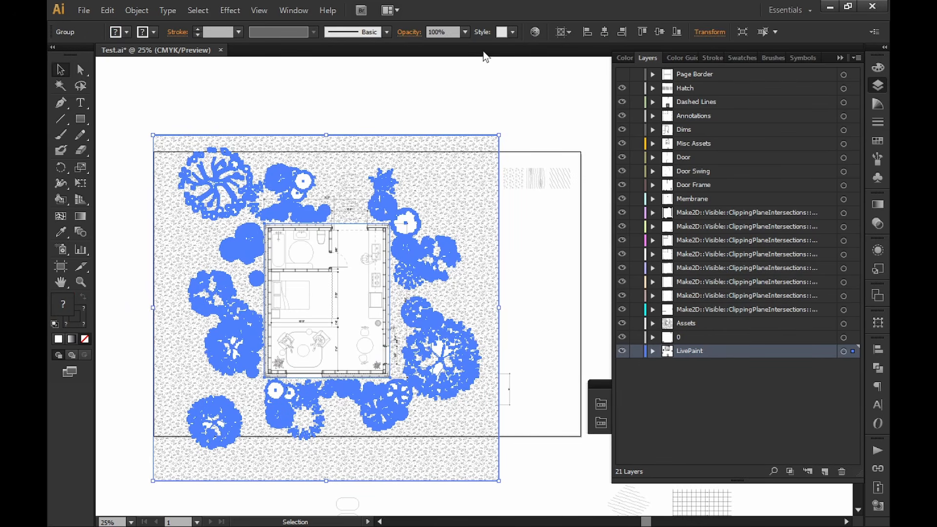
pyautogui.click(442, 31)
pyautogui.write('50')
pyautogui.press('Return')
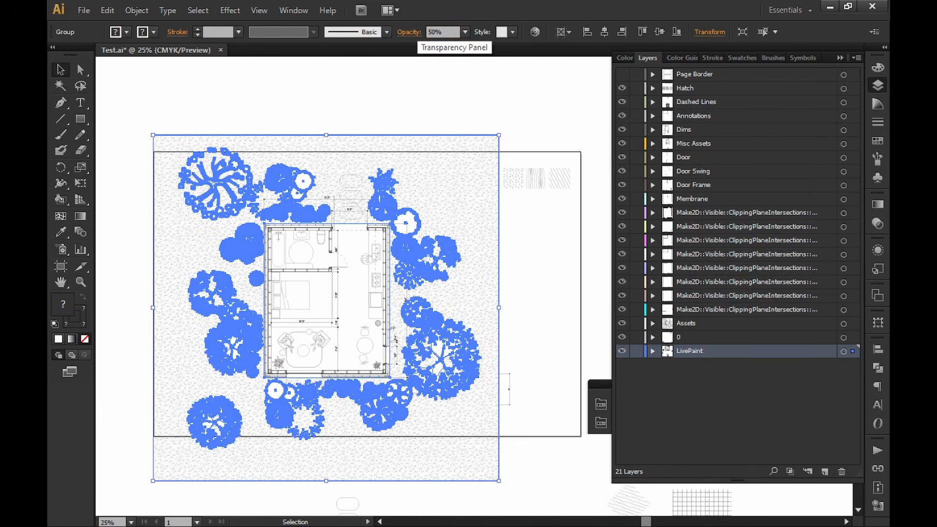
pyautogui.click(396, 98)
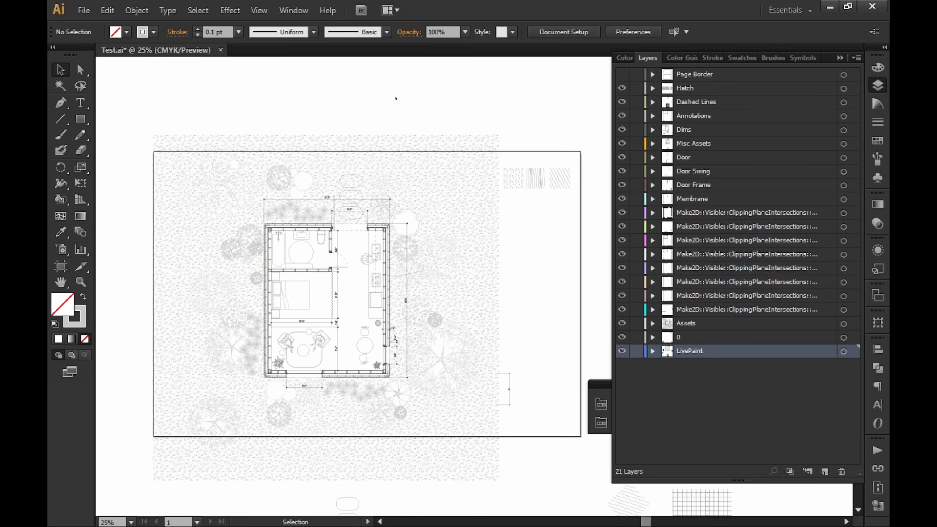
# Step: Set the painted landscape's opacity to 25% and deselect it
pyautogui.click(451, 154)
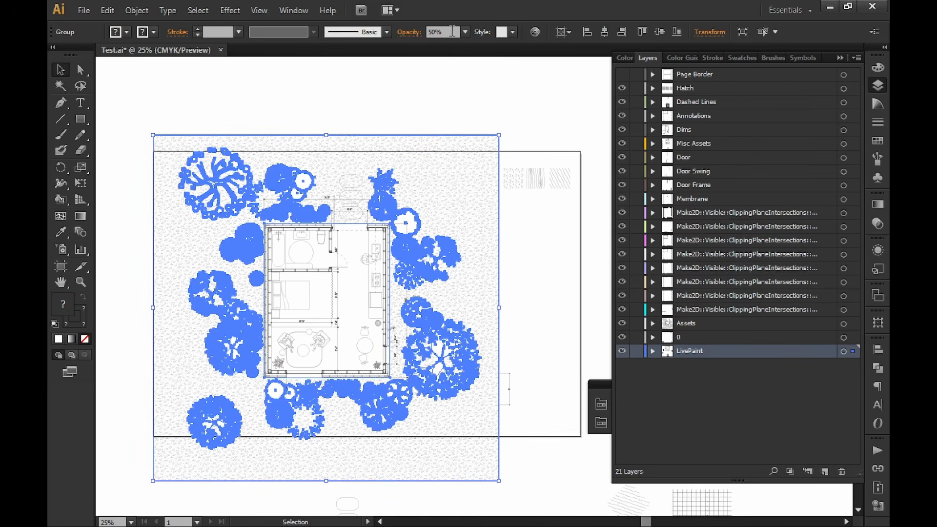
pyautogui.click(450, 32)
pyautogui.write('25')
pyautogui.press('Return')
pyautogui.click(444, 80)
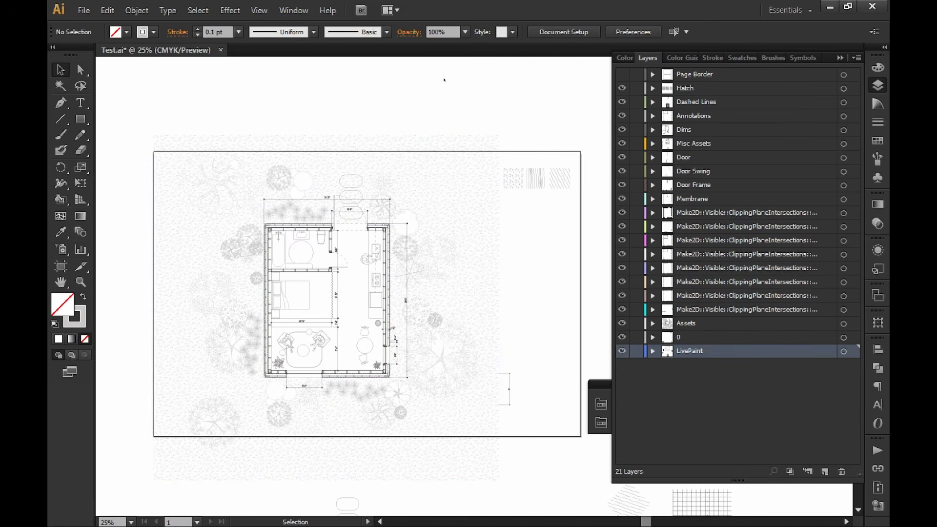
# Step: Set the painted landscape's opacity to 35% and deselect it
pyautogui.keyDown('alt'); pyautogui.scroll(2, 430, 295); pyautogui.keyUp('alt')
pyautogui.moveTo(429, 294); pyautogui.dragTo(455, 284)
pyautogui.keyDown('alt'); pyautogui.scroll(1, 455, 284); pyautogui.keyUp('alt')
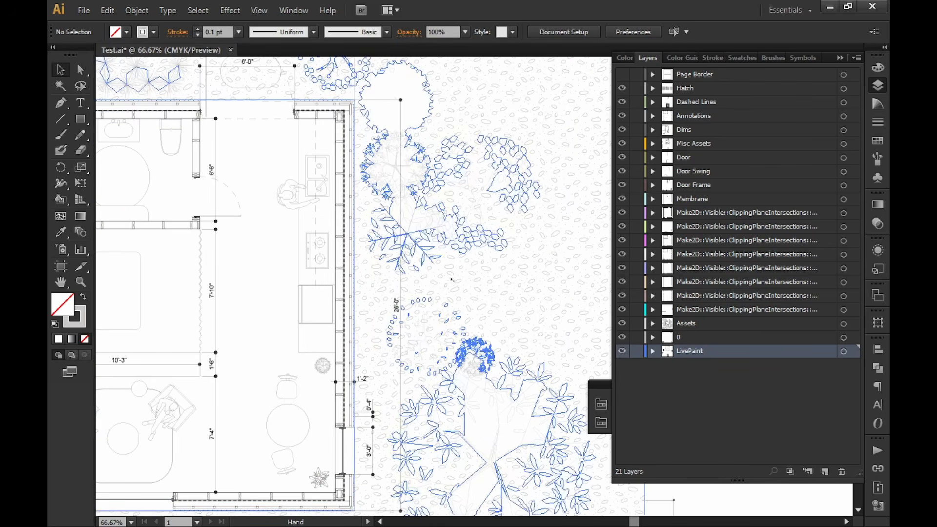
pyautogui.keyDown('alt'); pyautogui.scroll(-2, 455, 283); pyautogui.keyUp('alt')
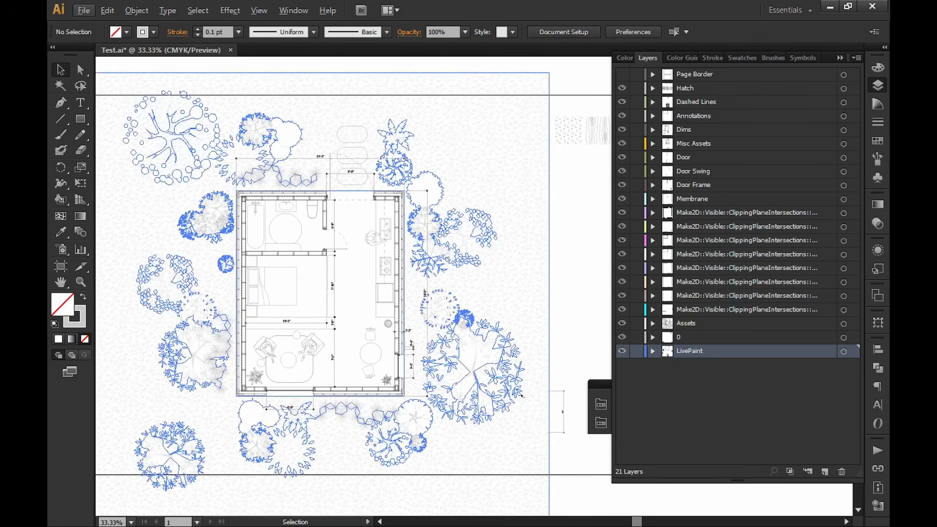
pyautogui.click(516, 257)
pyautogui.click(443, 31)
pyautogui.write('35')
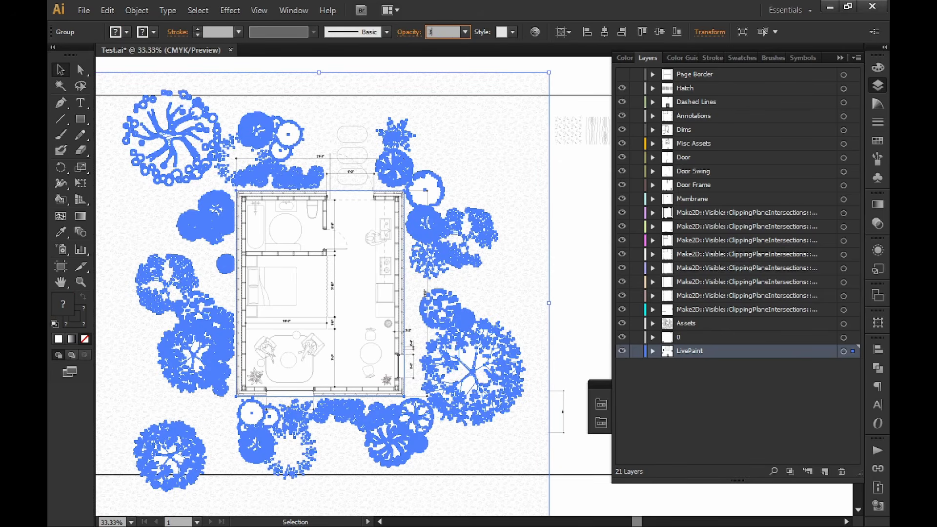
pyautogui.press('Return')
pyautogui.click(584, 190)
pyautogui.scroll(-3, 457, 323)
pyautogui.keyDown('alt'); pyautogui.scroll(-2, 457, 323); pyautogui.keyUp('alt')
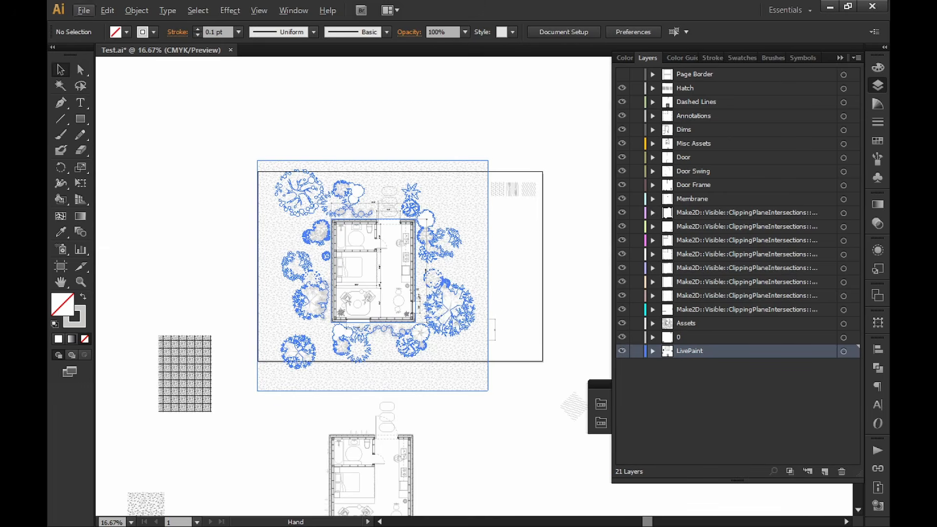
# Step: Move the painted floor plan from below the drawings roughly onto the original plan, working in Outline display
pyautogui.scroll(-10, 433, 343)
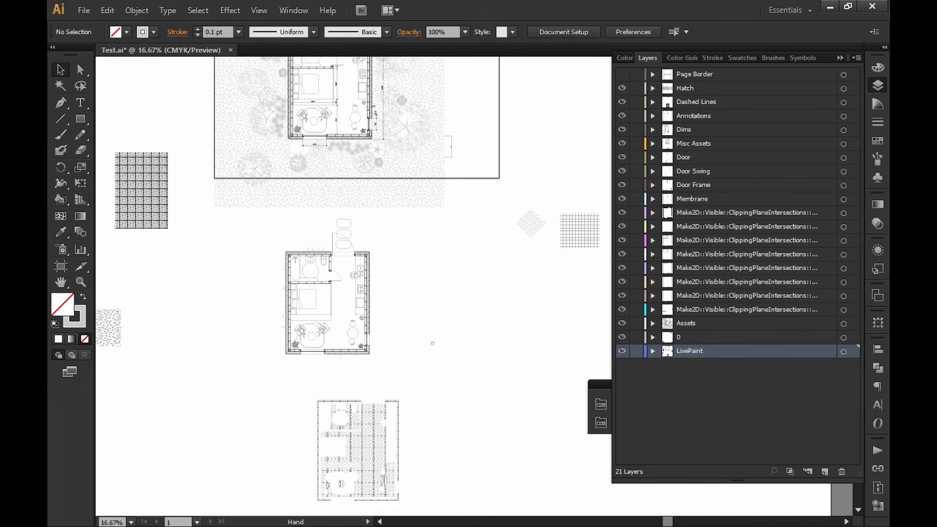
pyautogui.click(374, 421)
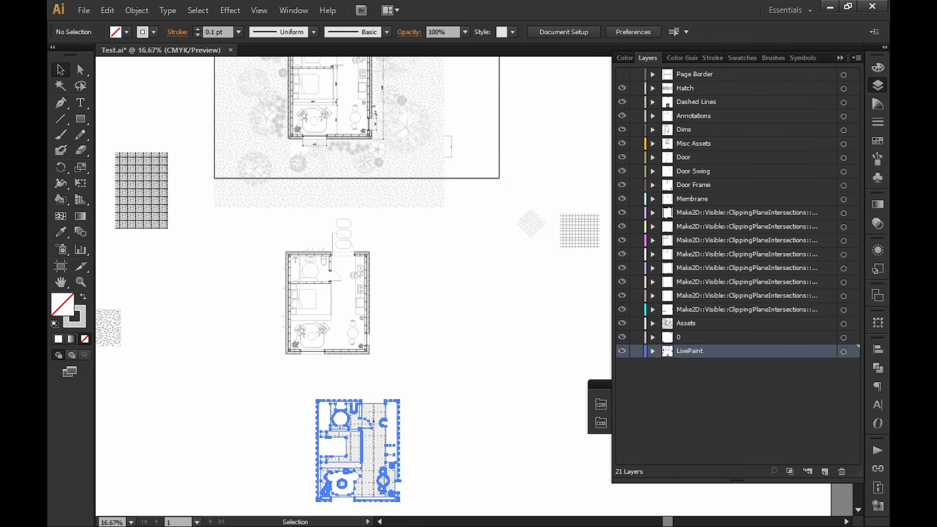
pyautogui.hotkey('ctrl', 't')
pyautogui.click(444, 341)
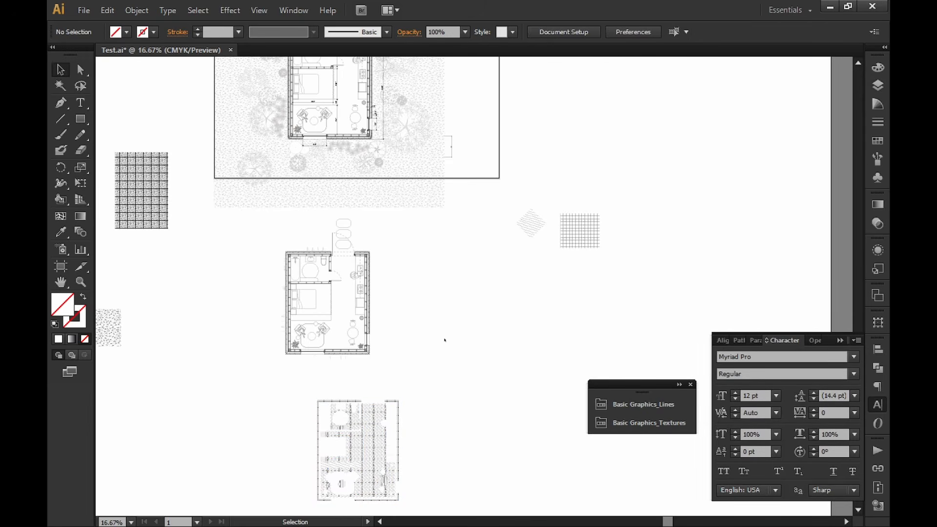
pyautogui.hotkey('ctrl', 'y')
pyautogui.moveTo(402, 395); pyautogui.dragTo(420, 460)
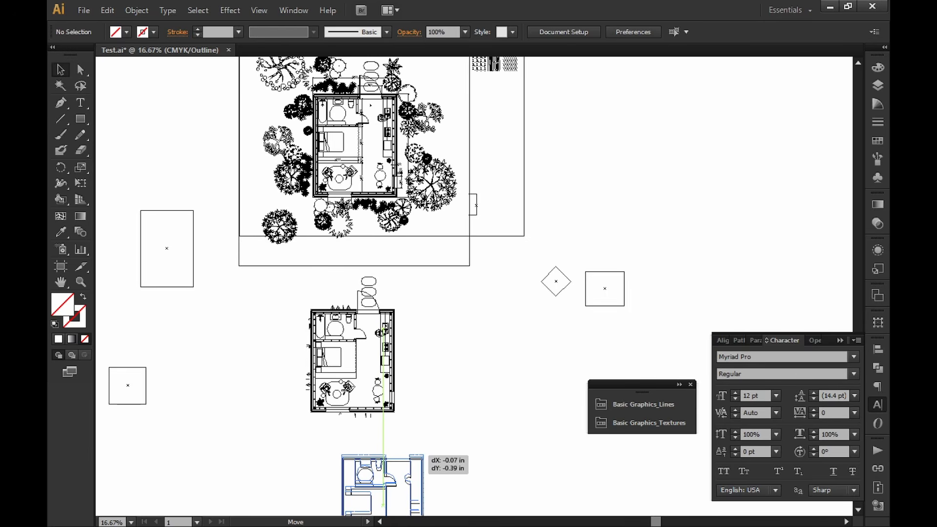
pyautogui.moveTo(420, 460); pyautogui.dragTo(377, 105)
pyautogui.click(377, 93)
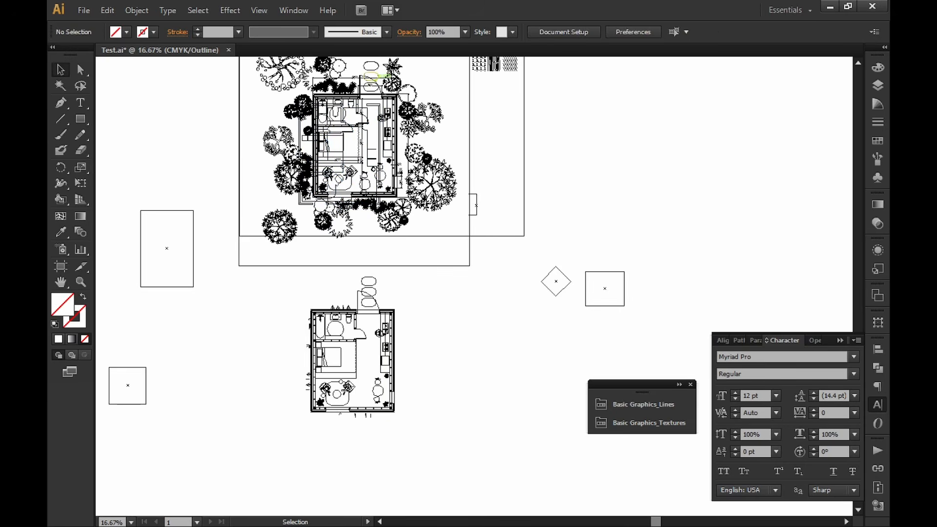
# Step: Snap the painted floor plan's corner to the matching wall corner of the original plan
pyautogui.keyDown('alt'); pyautogui.scroll(4, 382, 93); pyautogui.keyUp('alt')
pyautogui.keyDown('alt'); pyautogui.scroll(3, 383, 146); pyautogui.keyUp('alt')
pyautogui.moveTo(365, 131); pyautogui.dragTo(373, 264)
pyautogui.keyDown('alt'); pyautogui.scroll(2, 366, 225); pyautogui.keyUp('alt')
pyautogui.moveTo(374, 322); pyautogui.dragTo(659, 218)
pyautogui.keyDown('alt'); pyautogui.scroll(3, 714, 127); pyautogui.keyUp('alt')
pyautogui.keyDown('alt'); pyautogui.scroll(2, 715, 127); pyautogui.keyUp('alt')
pyautogui.moveTo(608, 204); pyautogui.dragTo(756, 159)
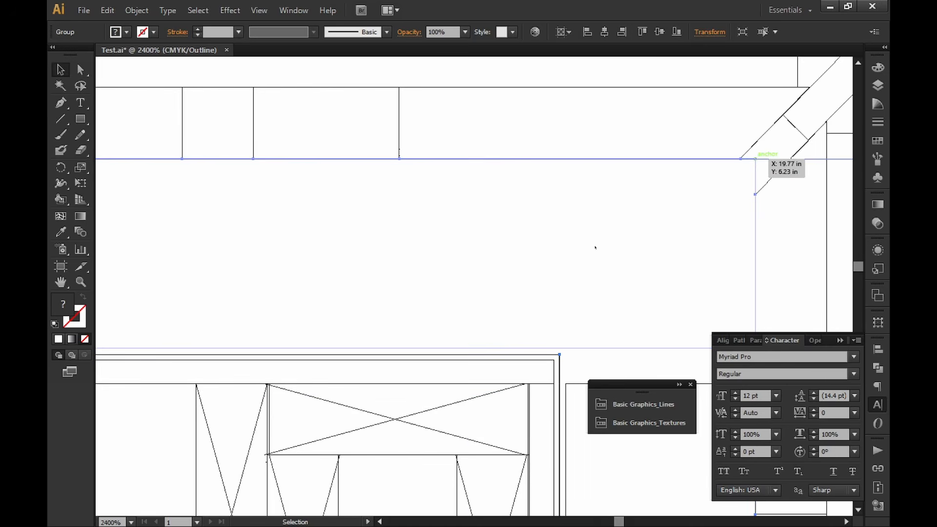
# Step: Return the artwork to Preview display and deselect the aligned painted floor plan
pyautogui.hotkey('ctrl', 'y')
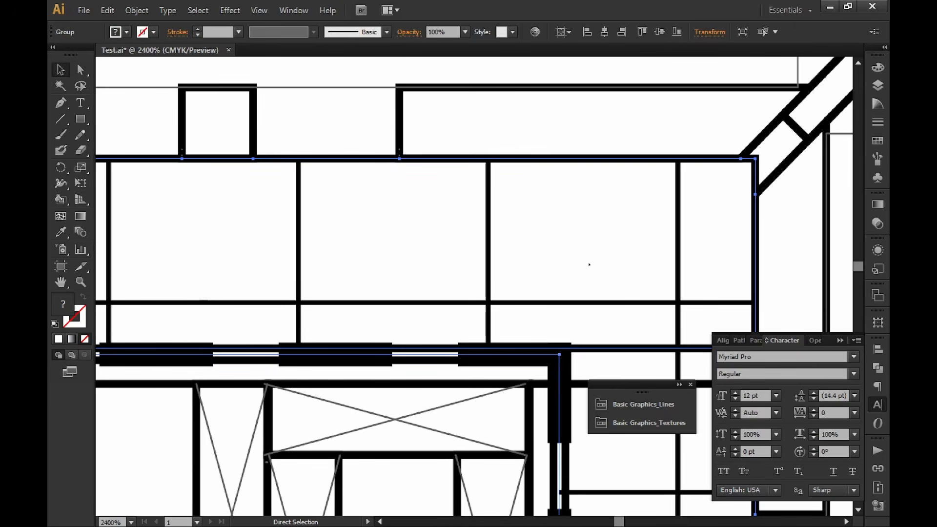
pyautogui.keyDown('alt'); pyautogui.scroll(-5, 590, 267); pyautogui.keyUp('alt')
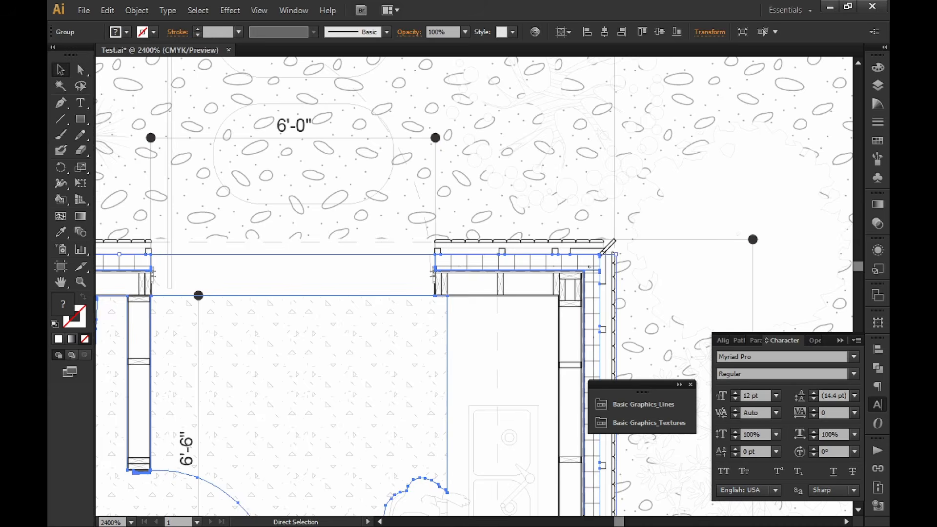
pyautogui.keyDown('alt'); pyautogui.scroll(-4, 583, 280); pyautogui.keyUp('alt')
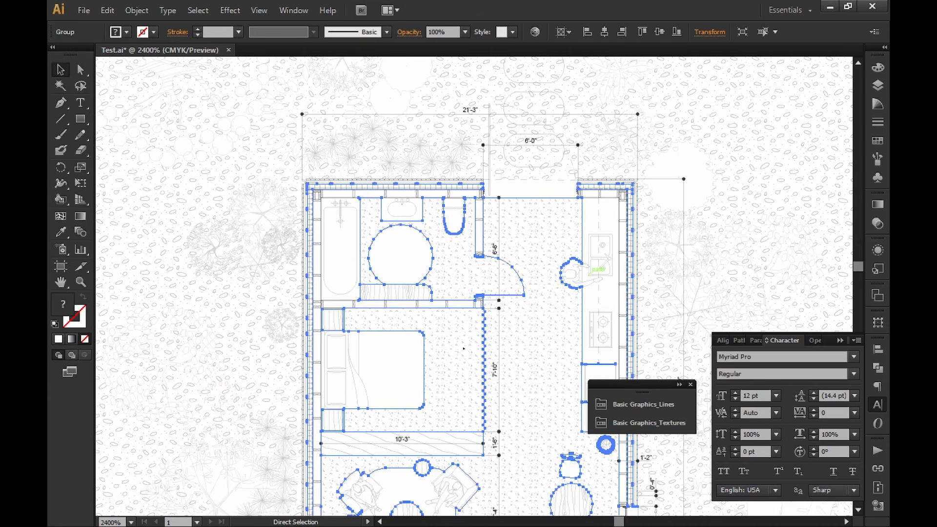
pyautogui.click(409, 364)
pyautogui.moveTo(544, 347); pyautogui.dragTo(513, 299)
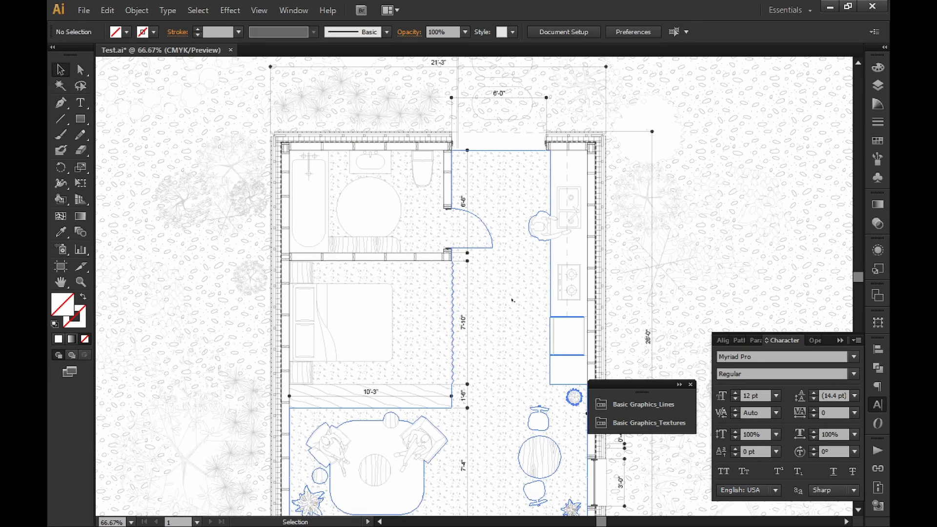
# Step: Set the painted floor plan's opacity to 50%
pyautogui.click(498, 313)
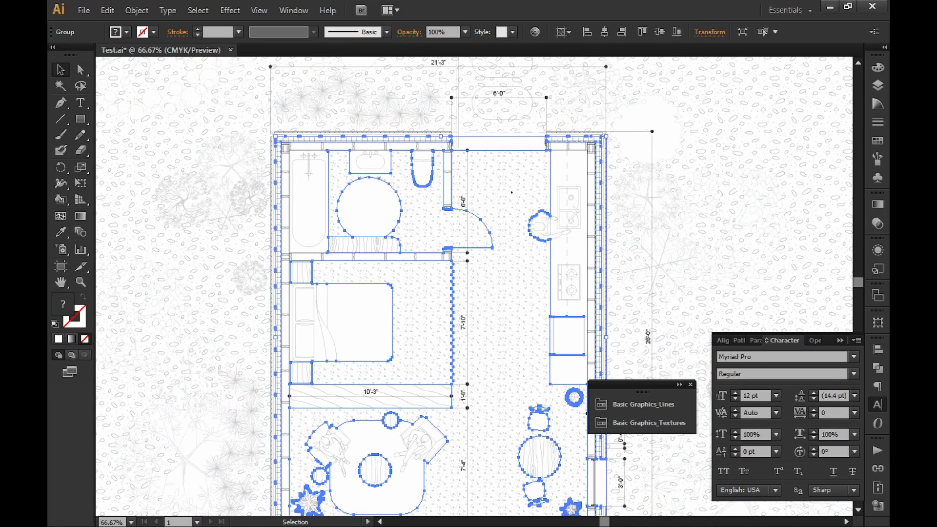
pyautogui.click(448, 32)
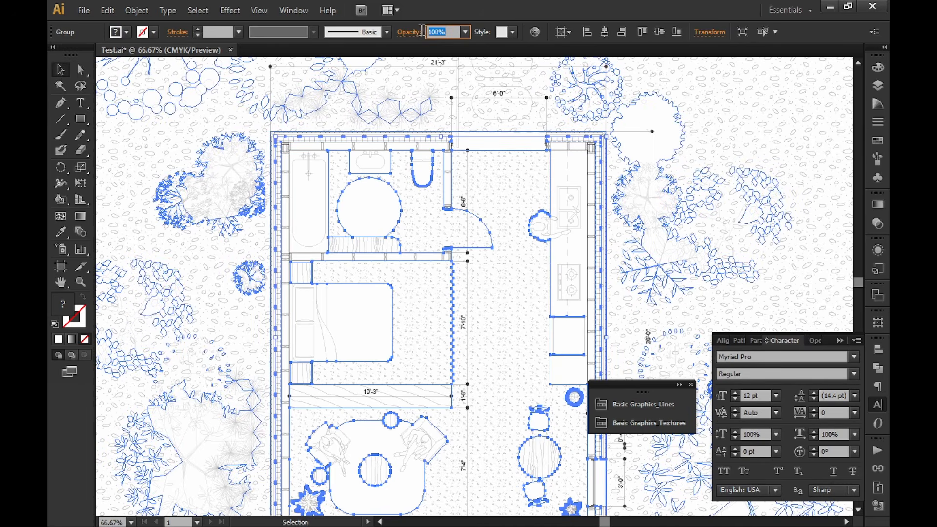
pyautogui.write('50')
pyautogui.press('Return')
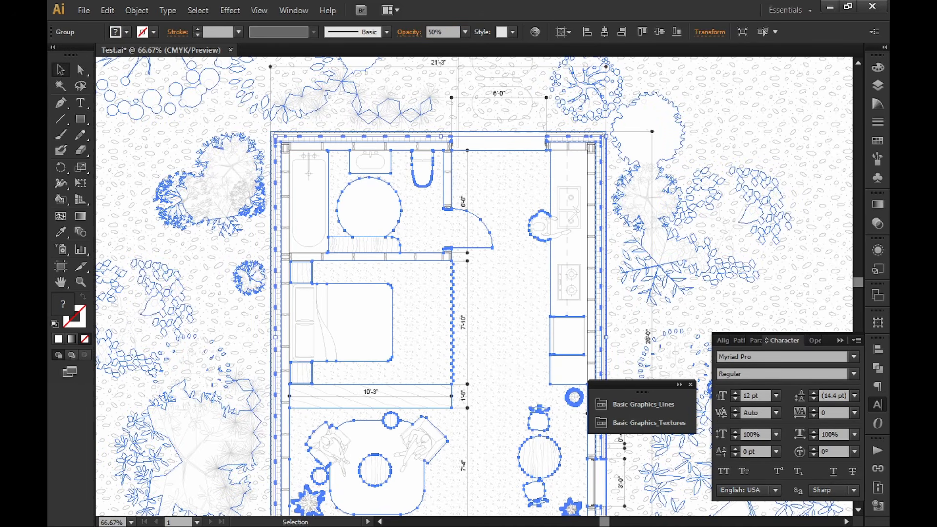
# Step: Set the painted floor plan's opacity to 75%
pyautogui.click(449, 32)
pyautogui.write('75')
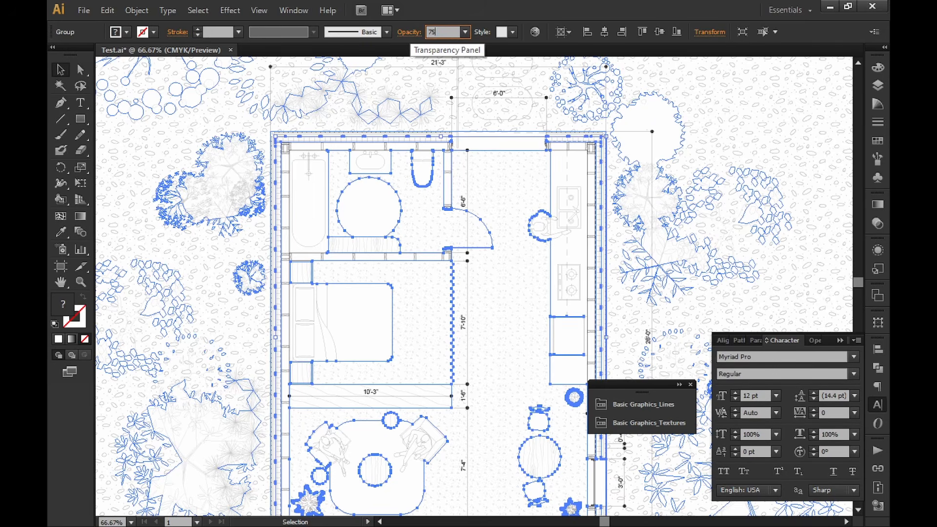
pyautogui.press('Return')
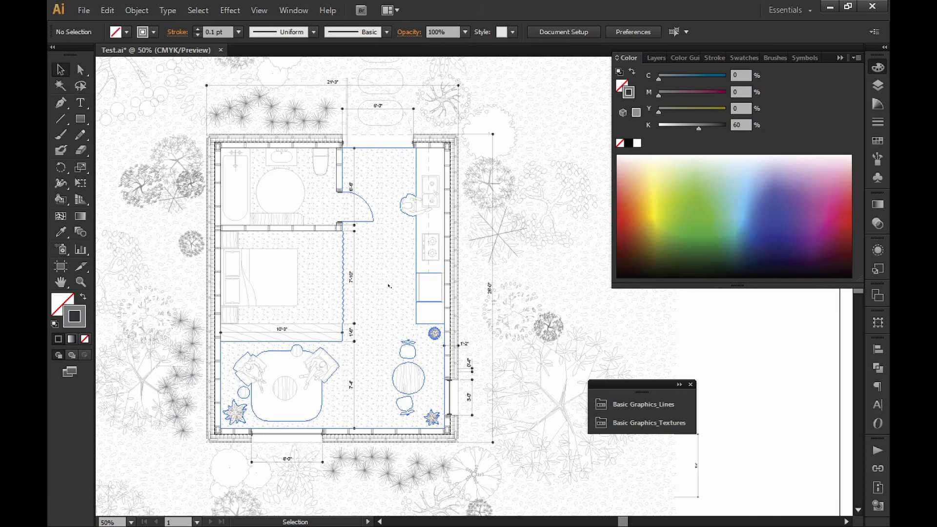
# Step: Ungroup the painted floor plan and deselect it
pyautogui.click(388, 311)
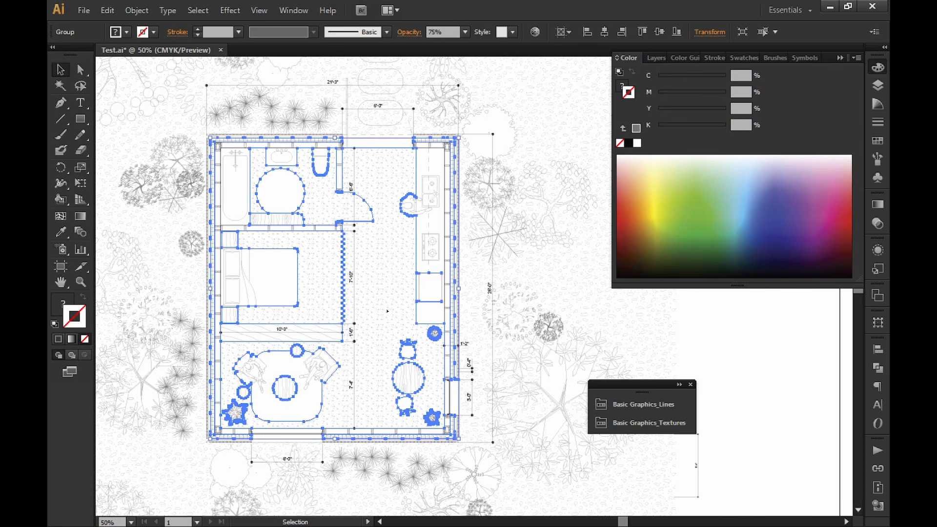
pyautogui.rightClick(387, 311)
pyautogui.click(430, 383)
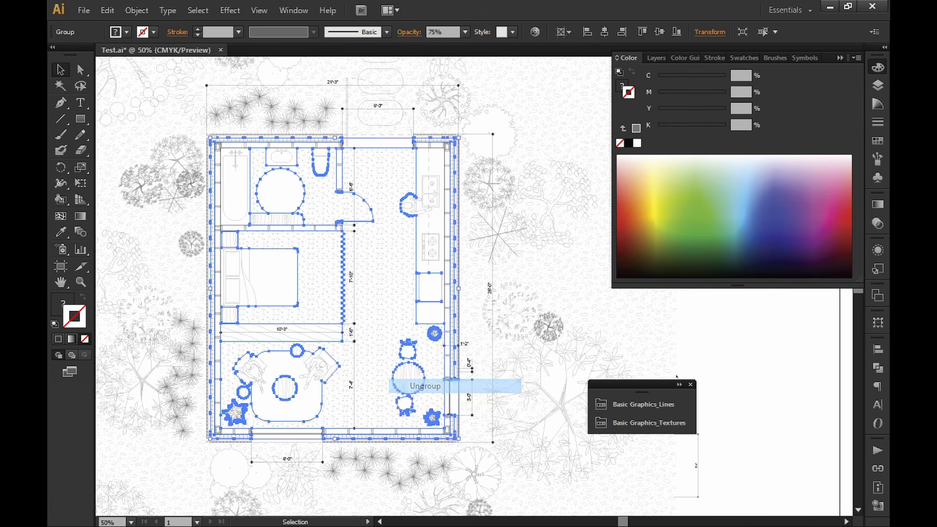
pyautogui.click(790, 346)
# Step: Select the interior floor fills that share the same Appearance, and clear the selection
pyautogui.click(381, 286)
pyautogui.click(763, 32)
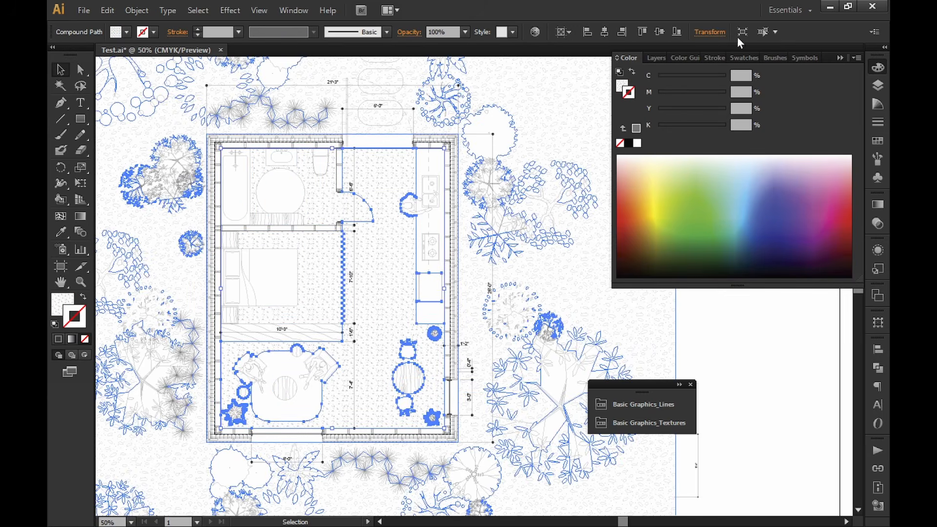
pyautogui.click(776, 31)
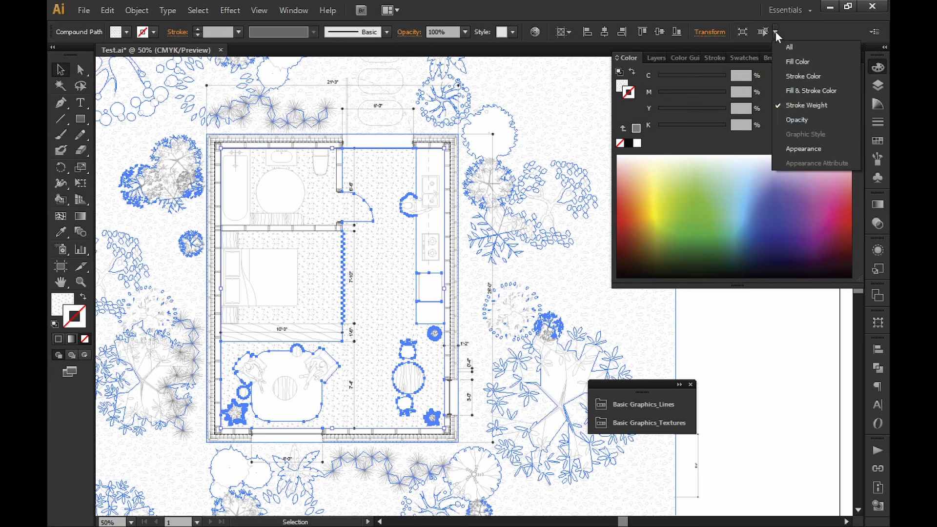
pyautogui.click(827, 149)
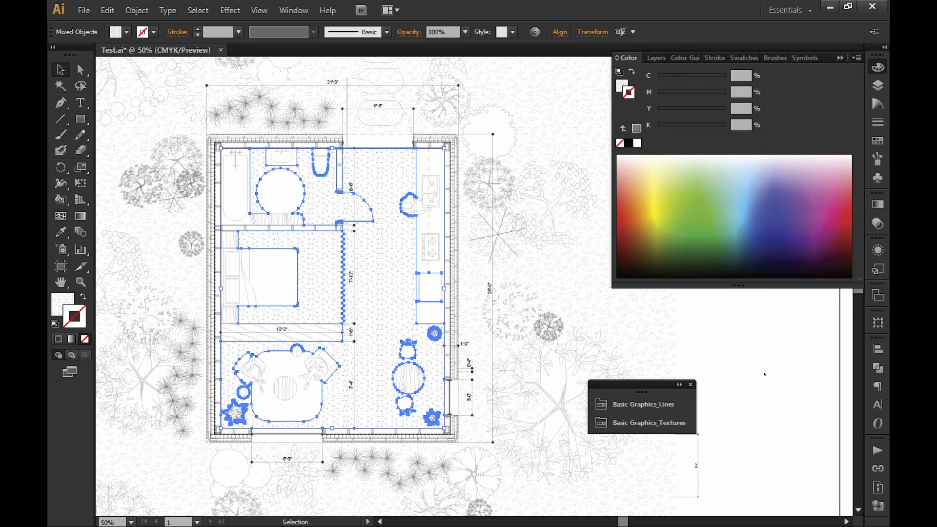
pyautogui.keyDown('shift'); pyautogui.click(550, 334); pyautogui.keyUp('shift')
pyautogui.keyDown('alt'); pyautogui.scroll(-2, 528, 353); pyautogui.keyUp('alt')
pyautogui.moveTo(508, 370); pyautogui.dragTo(334, 308)
pyautogui.click(565, 275)
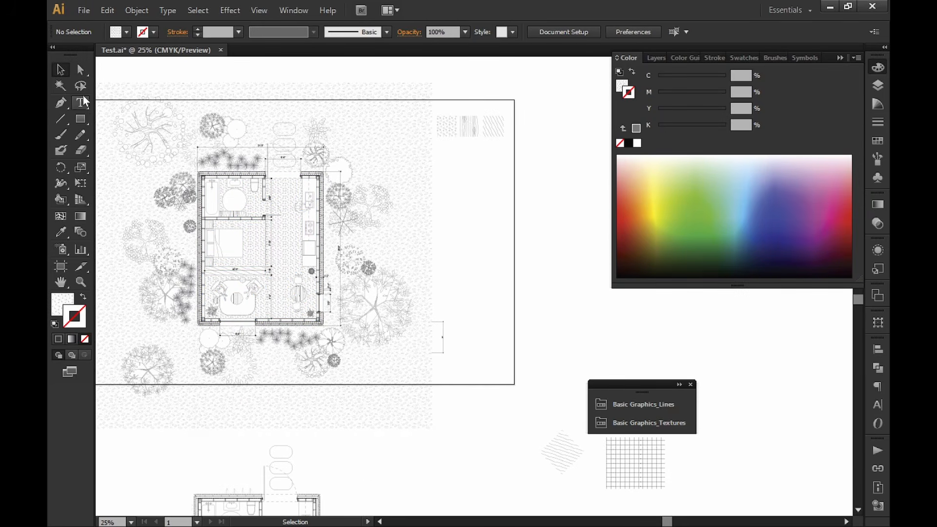
# Step: Draw a sample square filled with the floor pattern in the blank area outside the page frame and deselect it
pyautogui.click(80, 118)
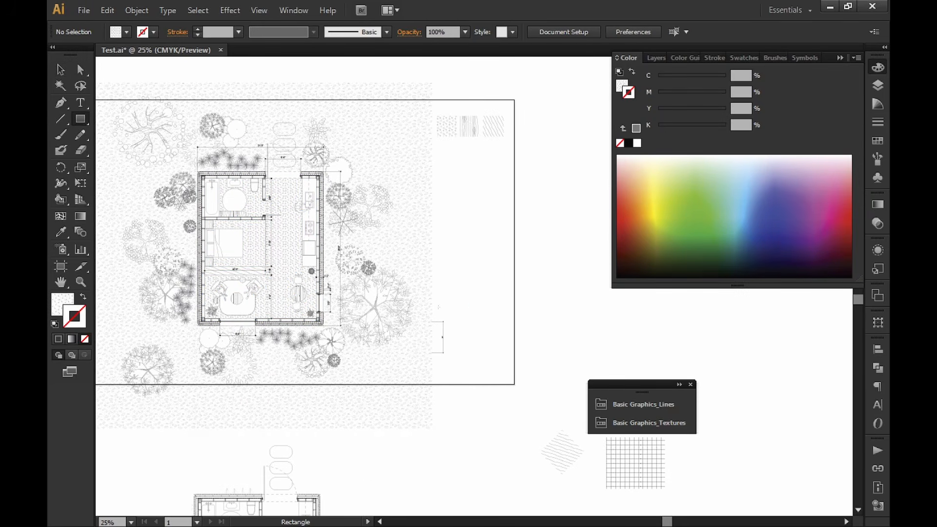
pyautogui.press('i')
pyautogui.moveTo(456, 248); pyautogui.dragTo(366, 262)
pyautogui.click(82, 121)
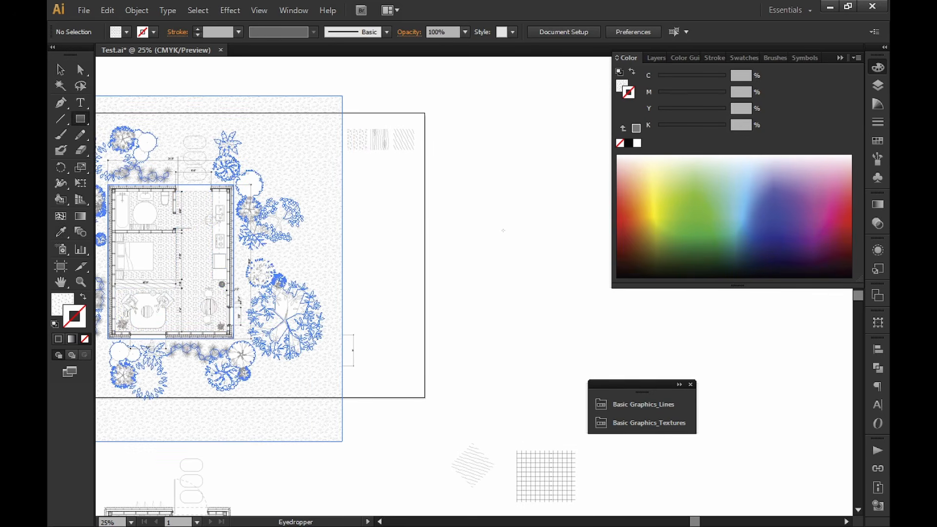
pyautogui.moveTo(486, 211); pyautogui.dragTo(556, 282)
pyautogui.press('v')
pyautogui.press('e')
pyautogui.press('v')
pyautogui.click(466, 280)
pyautogui.moveTo(463, 283); pyautogui.dragTo(484, 288)
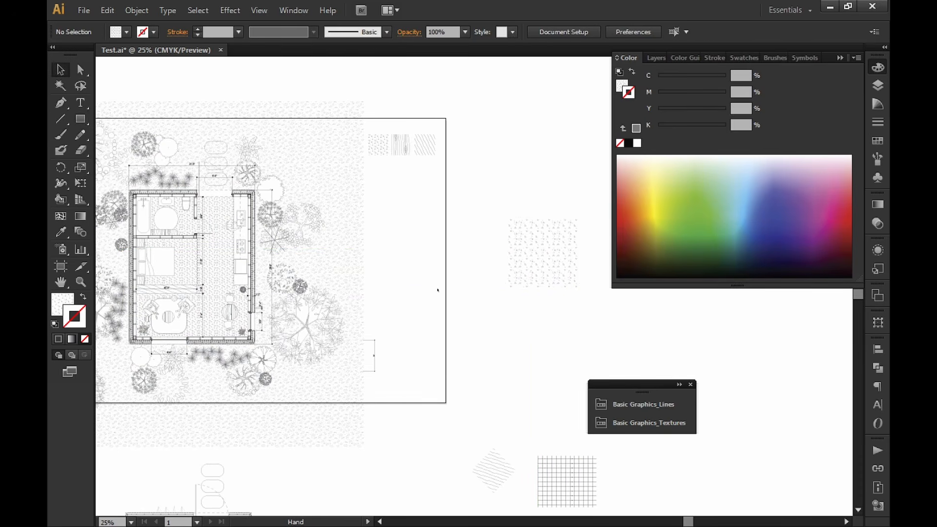
# Step: Select all interior floor fills with the same appearance, apply the sample square's fill with the Eyedropper, and deselect them
pyautogui.click(215, 262)
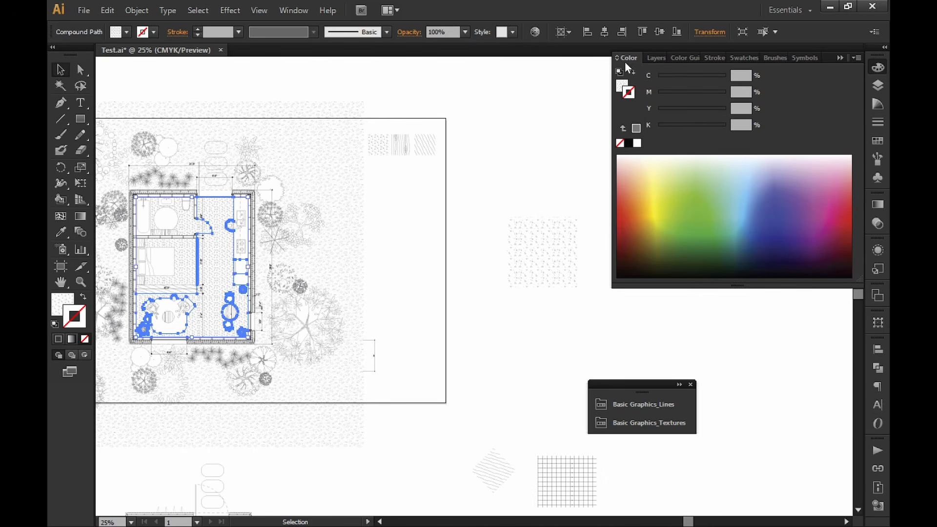
pyautogui.click(760, 33)
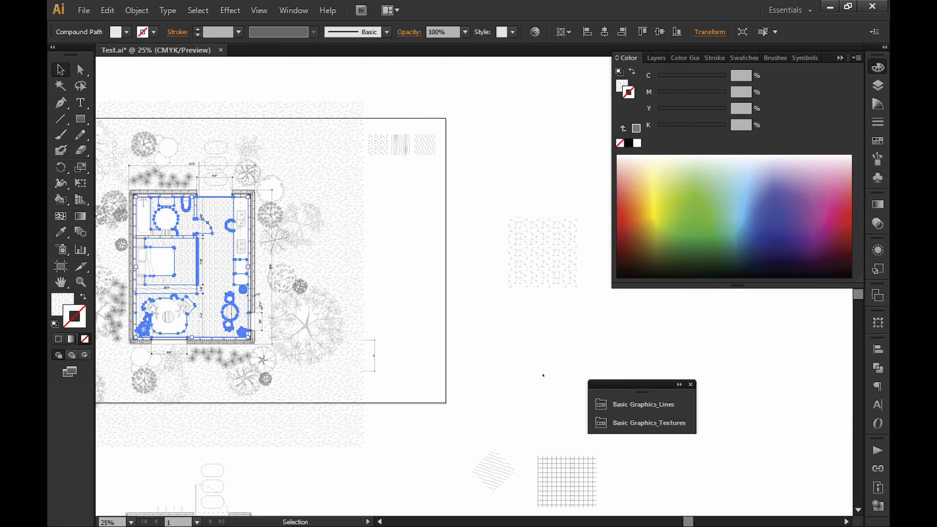
pyautogui.press('i')
pyautogui.click(541, 269)
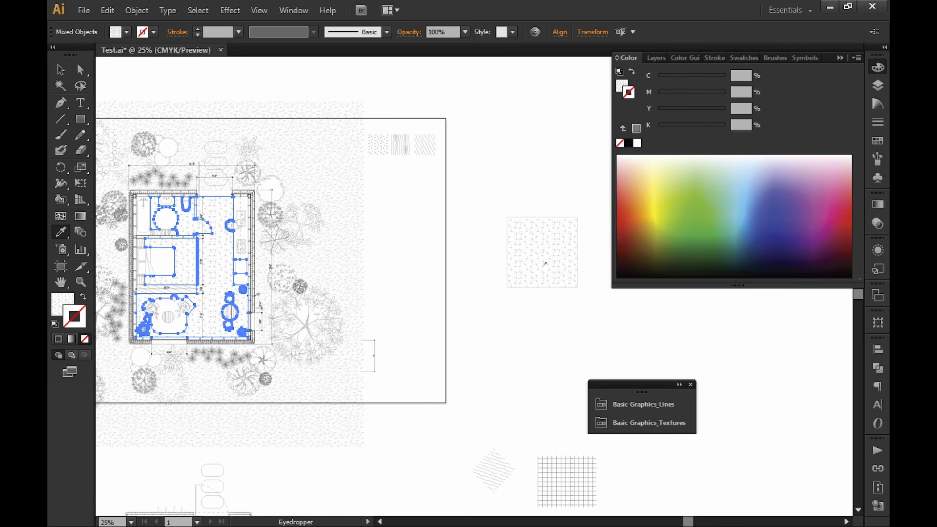
pyautogui.press('v')
pyautogui.click(510, 348)
pyautogui.keyDown('alt'); pyautogui.scroll(2, 184, 280); pyautogui.keyUp('alt')
pyautogui.moveTo(184, 280); pyautogui.dragTo(236, 315)
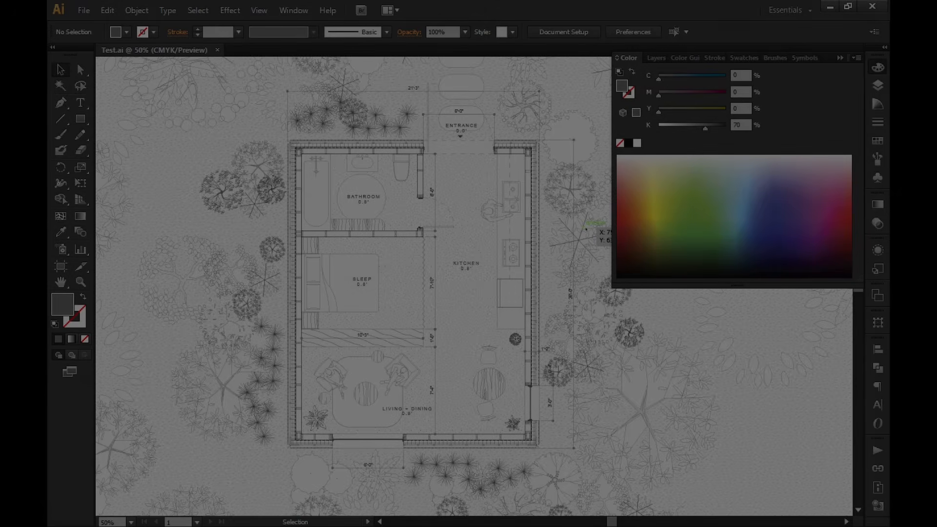
# Step: Inspect the character settings of the Bathroom label and deselect it
pyautogui.click(369, 201)
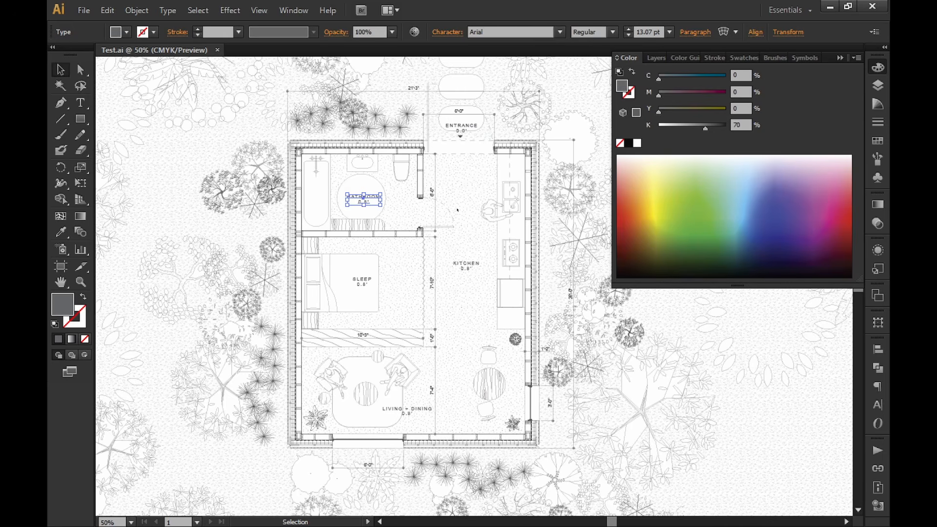
pyautogui.click(360, 188)
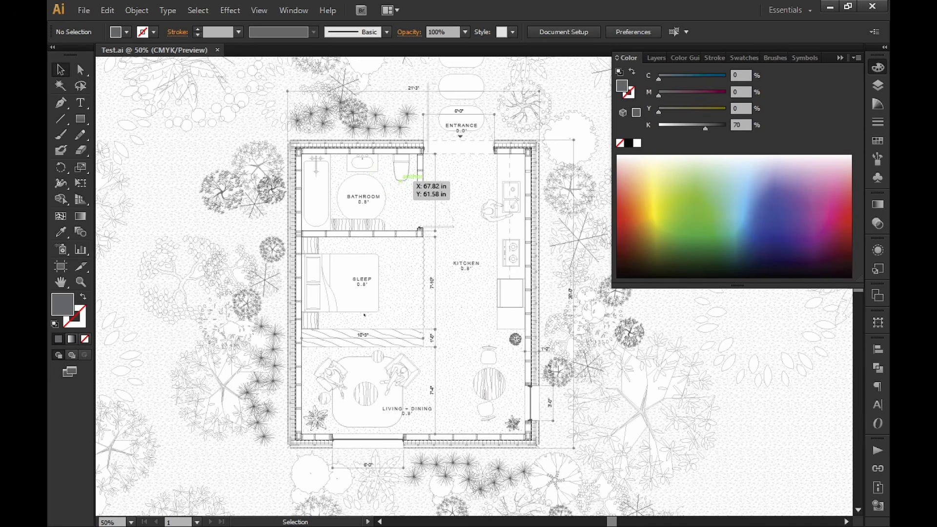
pyautogui.click(374, 197)
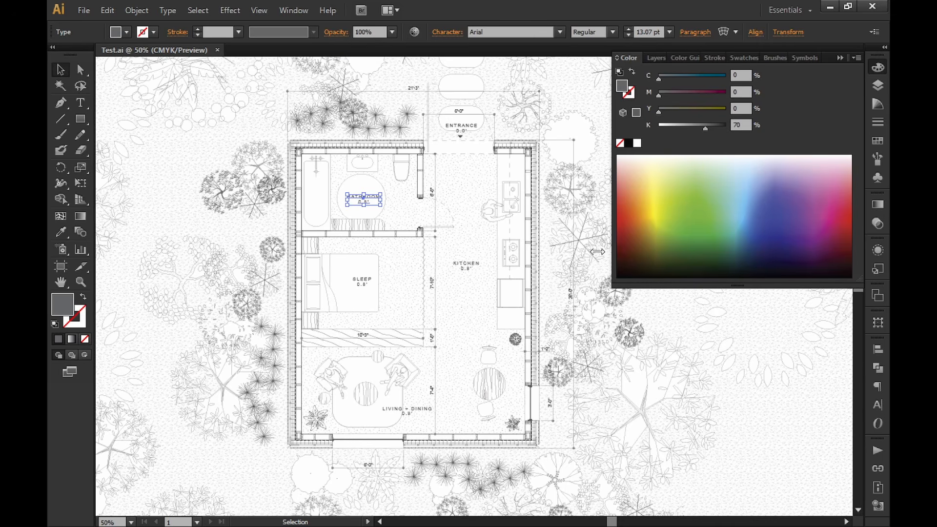
pyautogui.click(878, 405)
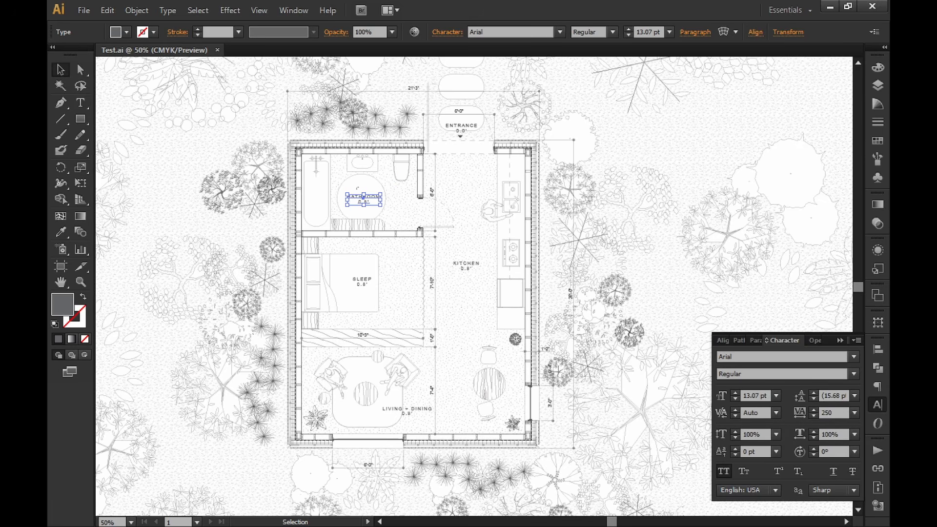
pyautogui.click(391, 190)
# Step: Examine the room names and floor-level labels throughout the finished plan up close
pyautogui.keyDown('alt'); pyautogui.scroll(4, 353, 205); pyautogui.keyUp('alt')
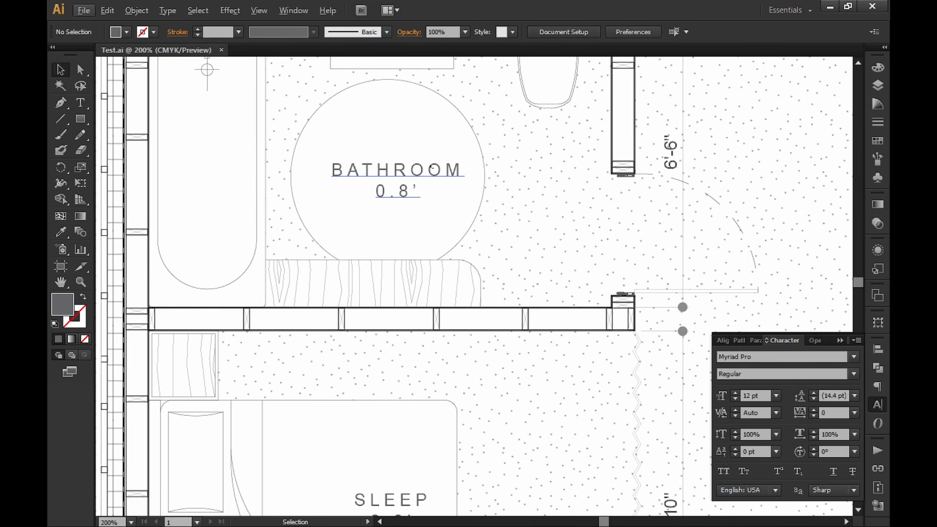
pyautogui.keyDown('alt'); pyautogui.scroll(-1, 426, 166); pyautogui.keyUp('alt')
pyautogui.moveTo(663, 91); pyautogui.dragTo(558, 234)
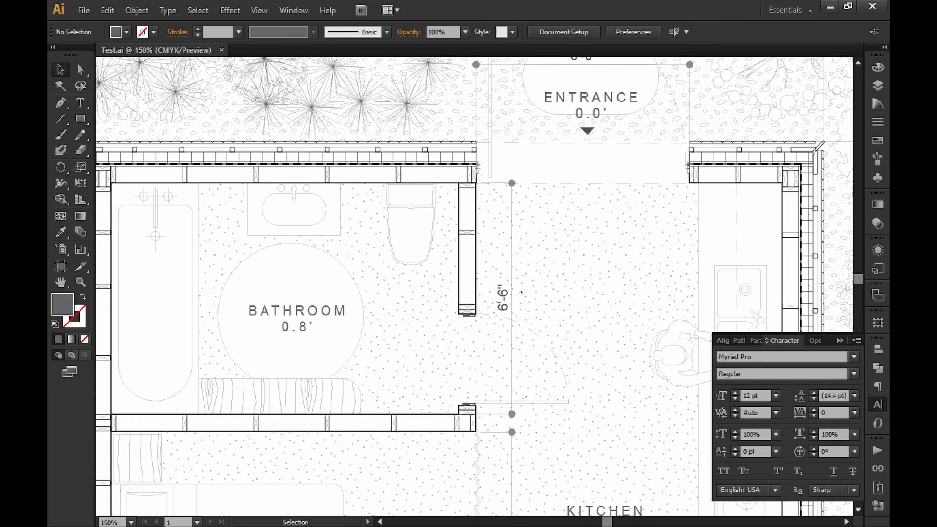
pyautogui.scroll(-1, 473, 299)
pyautogui.keyDown('alt'); pyautogui.scroll(-2, 466, 302); pyautogui.keyUp('alt')
pyautogui.moveTo(450, 346); pyautogui.dragTo(439, 301)
pyautogui.moveTo(542, 405); pyautogui.dragTo(559, 326)
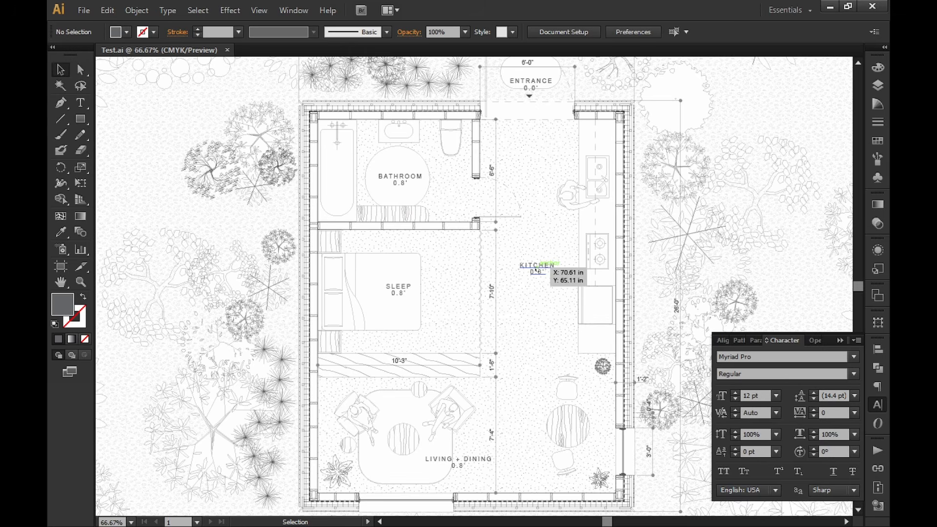
# Step: Switch to InDesign and examine the render, title and floor plan layout on page 9 of BOARD MOCKUPS.indd
pyautogui.hotkey('ctrl', '-')
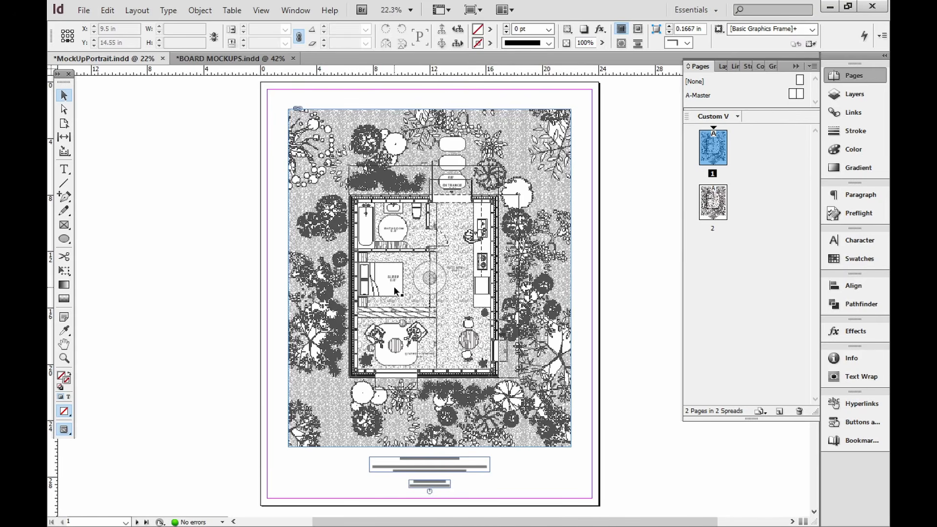
pyautogui.moveTo(536, 240); pyautogui.dragTo(546, 320, button='middle')
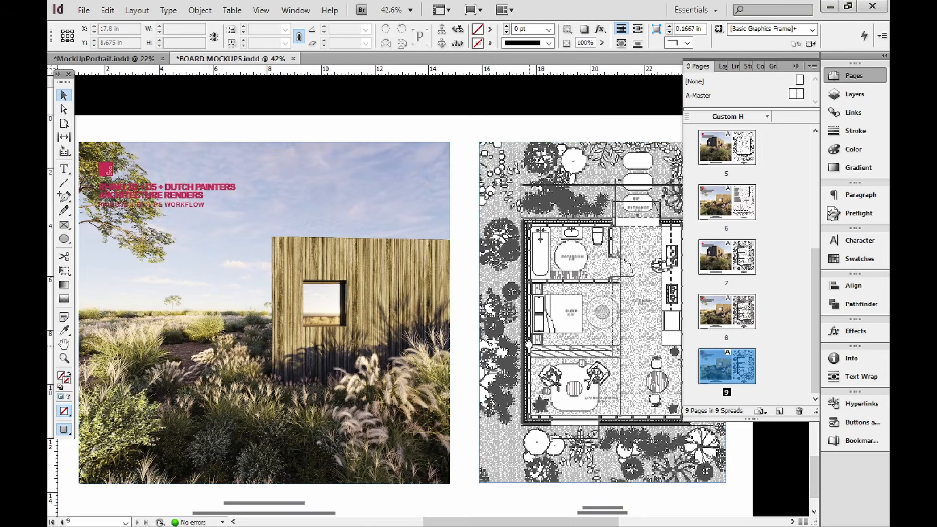
pyautogui.moveTo(264, 313); pyautogui.dragTo(250, 271, button='middle')
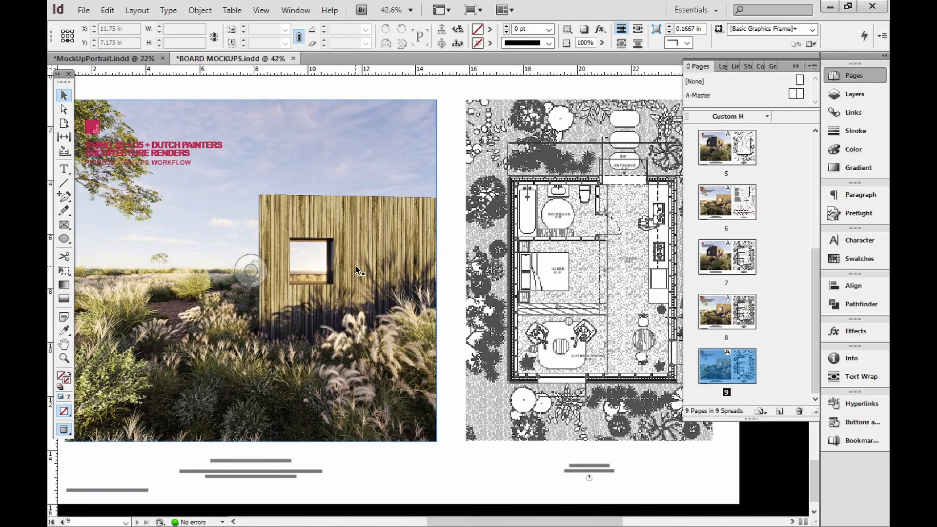
pyautogui.moveTo(459, 299); pyautogui.dragTo(465, 273, button='middle')
pyautogui.moveTo(314, 230); pyautogui.dragTo(389, 246, button='middle')
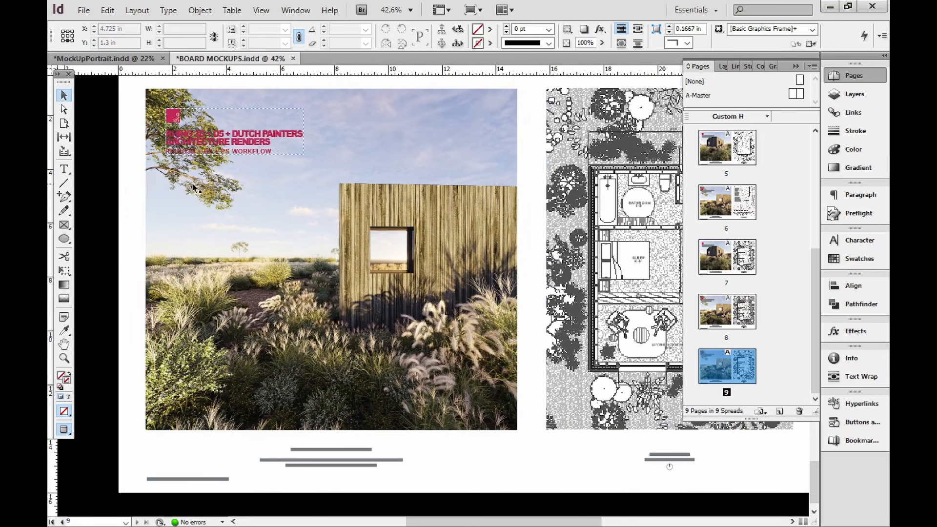
pyautogui.moveTo(482, 444); pyautogui.dragTo(400, 440, button='middle')
pyautogui.moveTo(371, 146); pyautogui.dragTo(374, 158, button='middle')
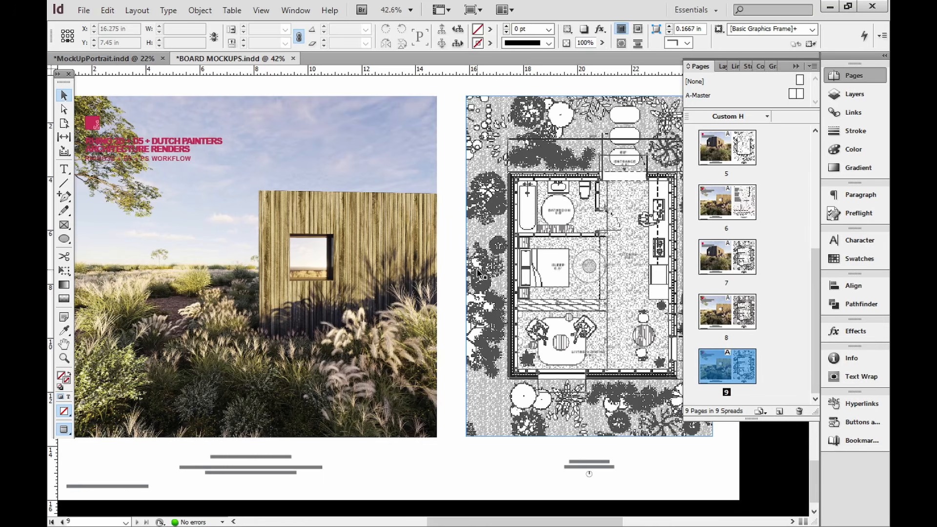
pyautogui.click(251, 266)
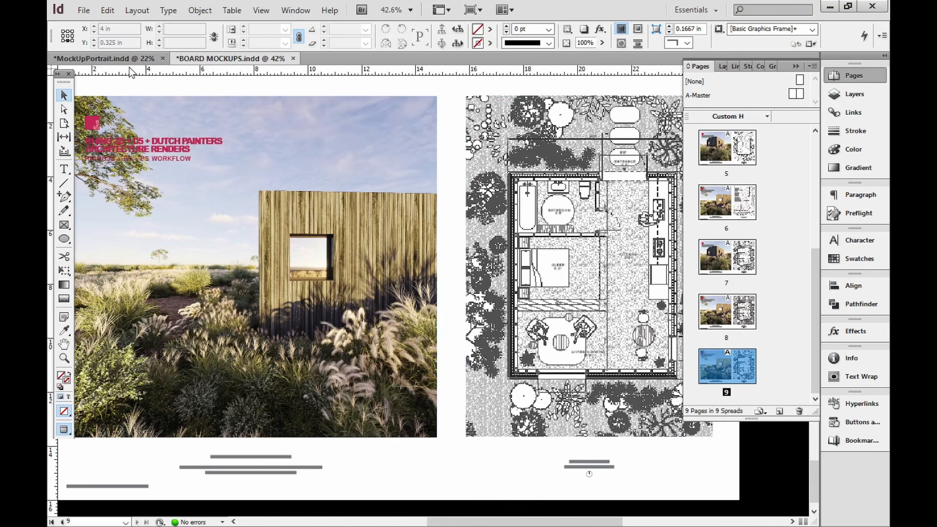
# Step: Review both pages of MockUpPortrait.indd, select the floor plan frame on page 2, and open its effects settings
pyautogui.click(93, 58)
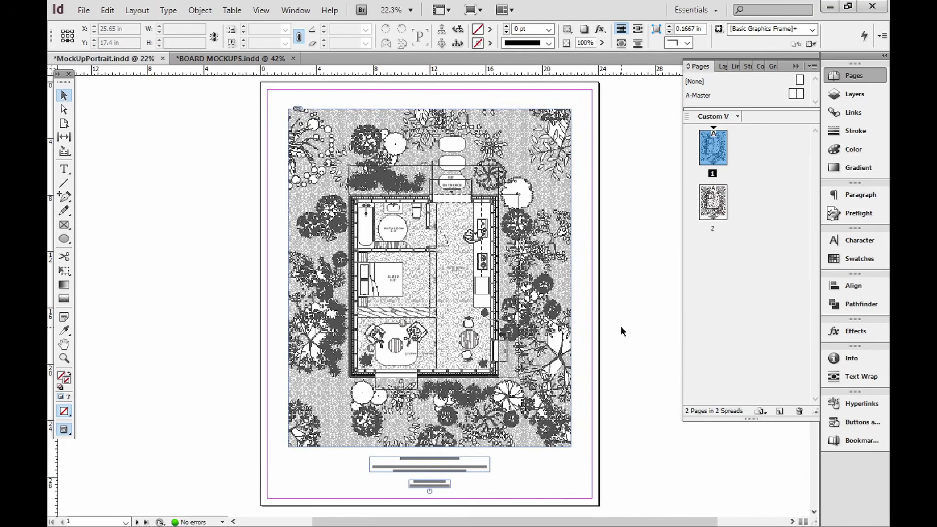
pyautogui.scroll(-5, 621, 326)
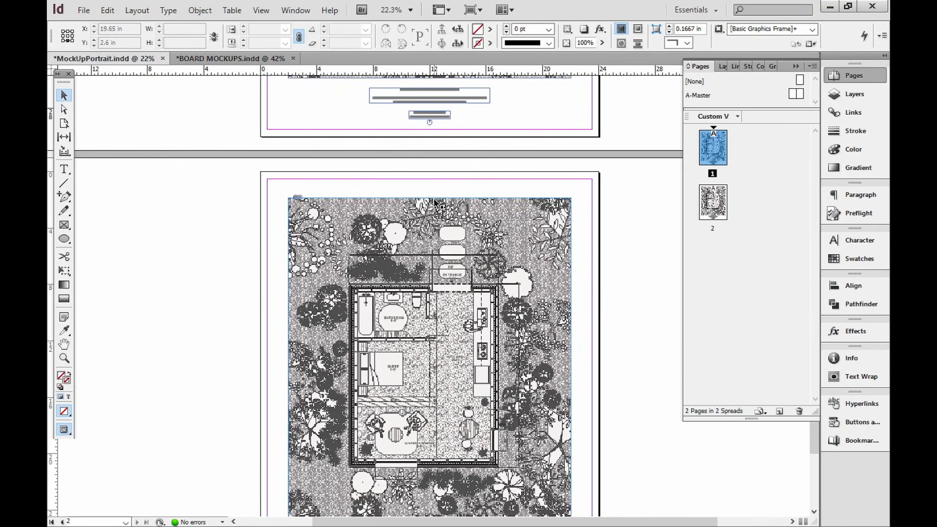
pyautogui.scroll(-2, 628, 392)
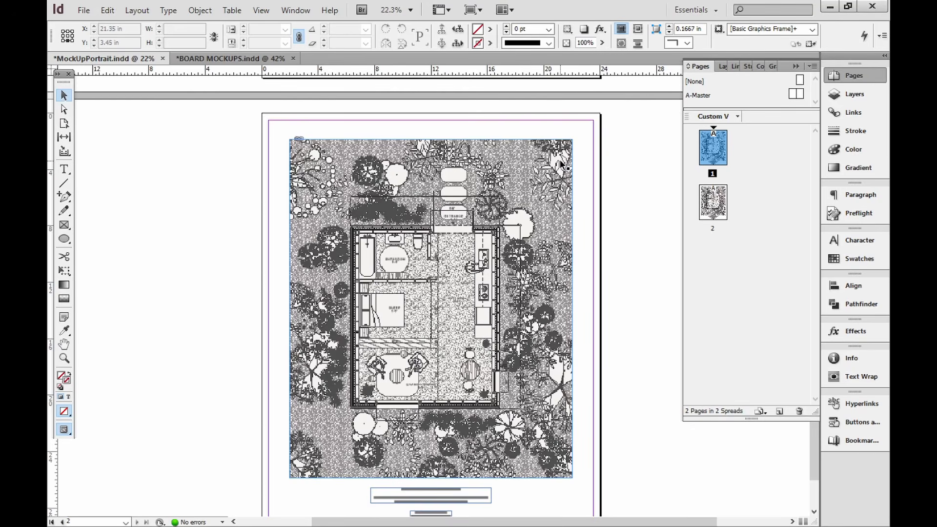
pyautogui.moveTo(571, 161); pyautogui.dragTo(480, 174)
pyautogui.hotkey('ctrl', 'z')
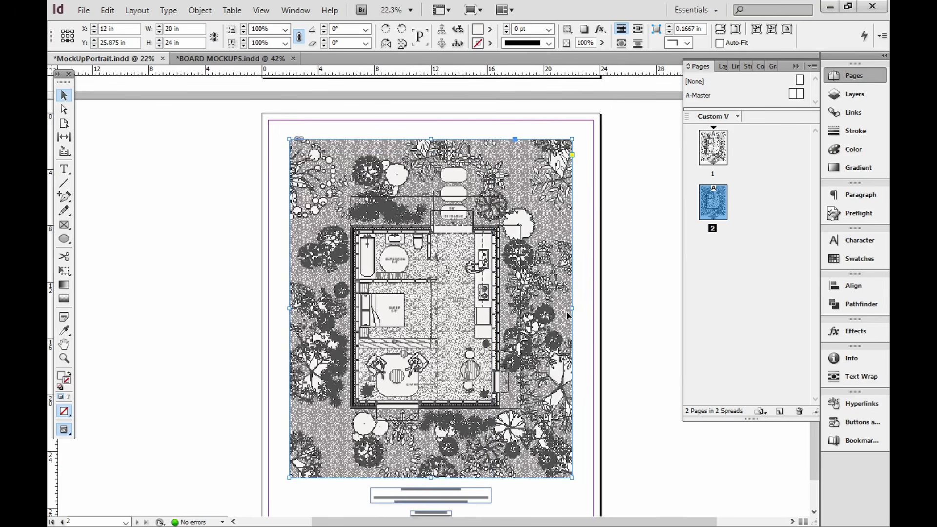
pyautogui.click(855, 331)
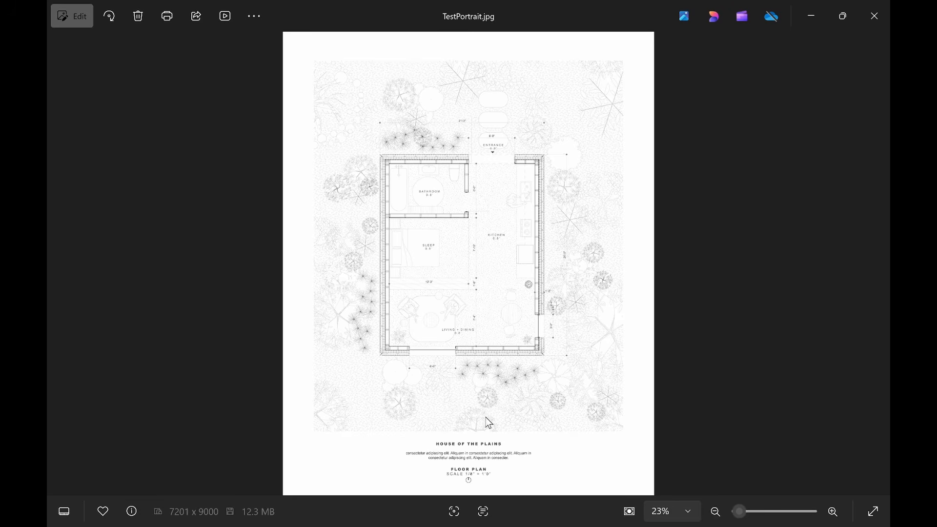
# Step: Switch to Photos and examine the walls, room labels, furniture and pattern fills of the floor plan in TestPortrait.jpg up close
pyautogui.scroll(1, 476, 317)
pyautogui.scroll(5, 476, 316)
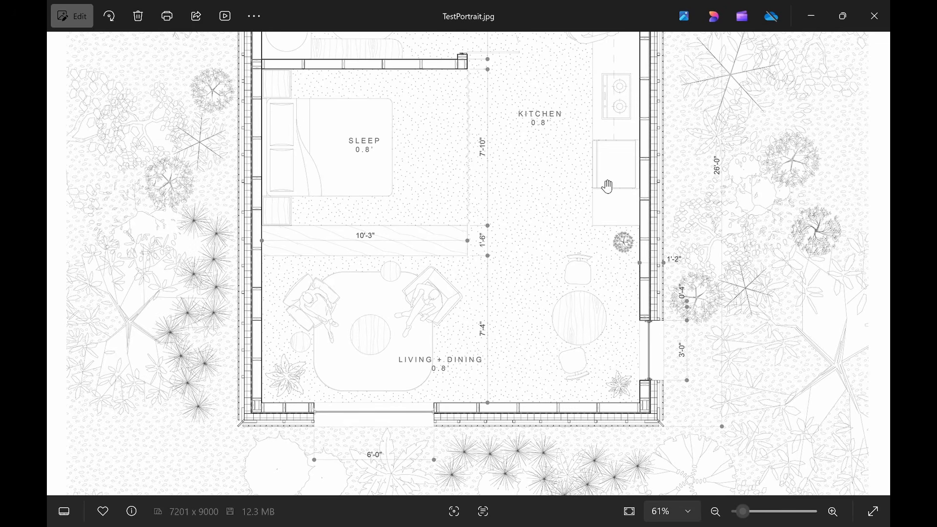
pyautogui.moveTo(546, 141); pyautogui.dragTo(575, 262)
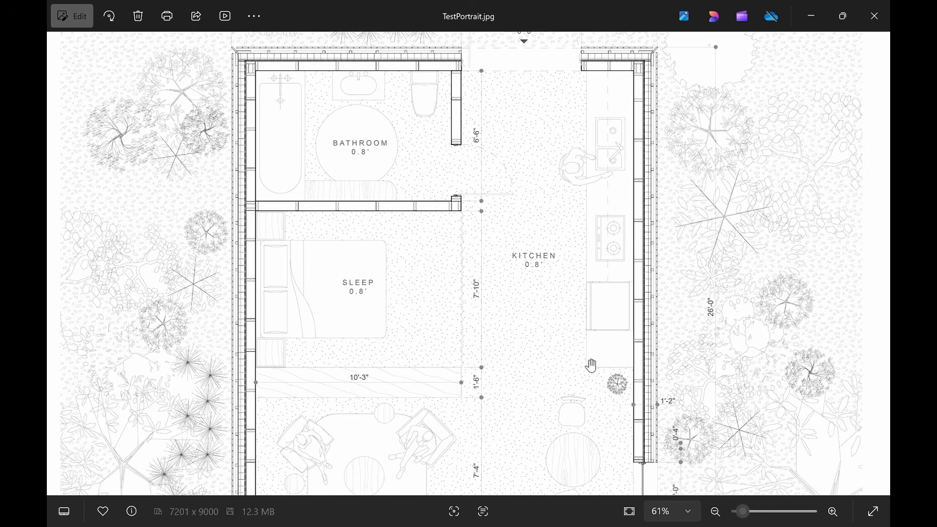
pyautogui.moveTo(441, 310); pyautogui.dragTo(428, 257)
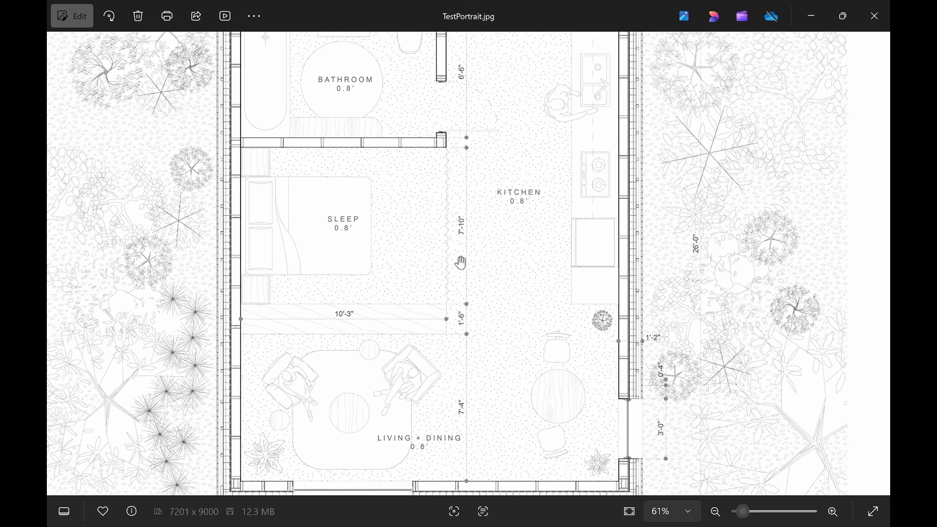
pyautogui.moveTo(586, 168); pyautogui.dragTo(576, 244)
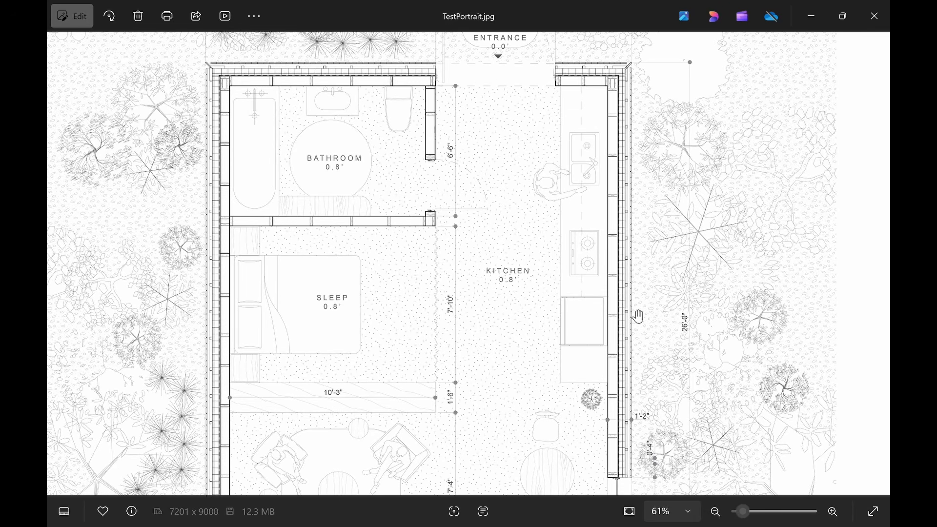
pyautogui.scroll(-3, 634, 317)
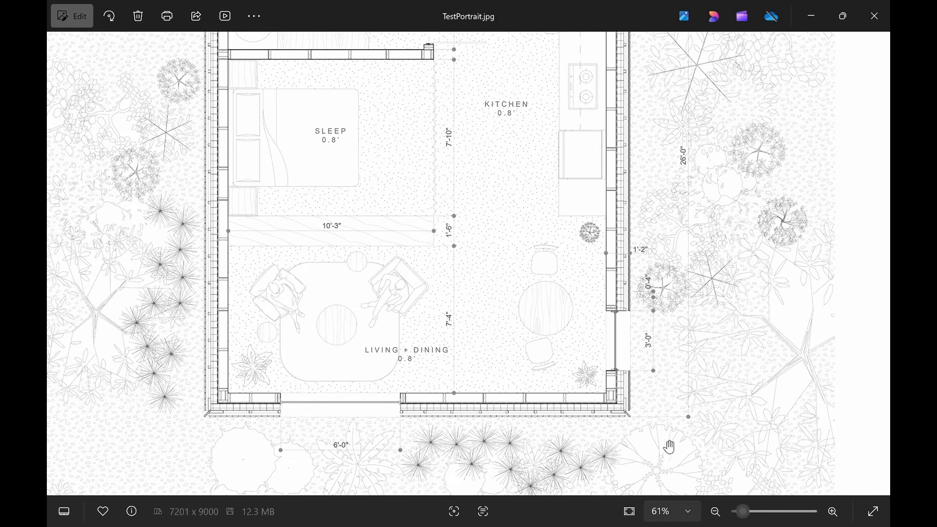
pyautogui.scroll(2, 637, 417)
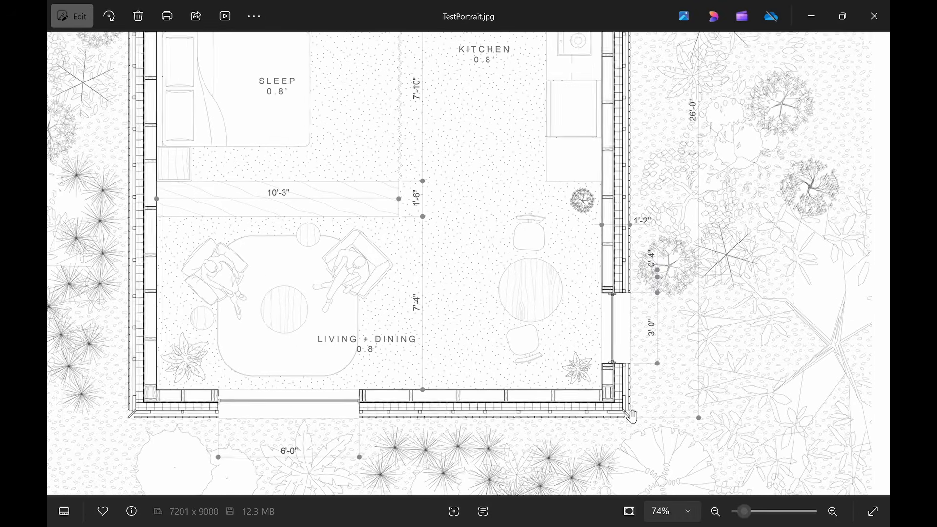
pyautogui.scroll(-3, 599, 181)
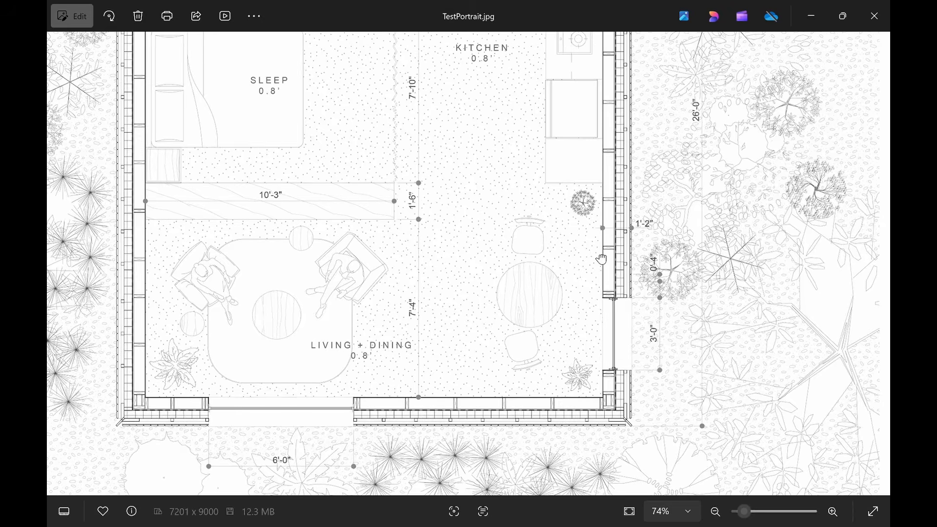
pyautogui.scroll(-1, 600, 323)
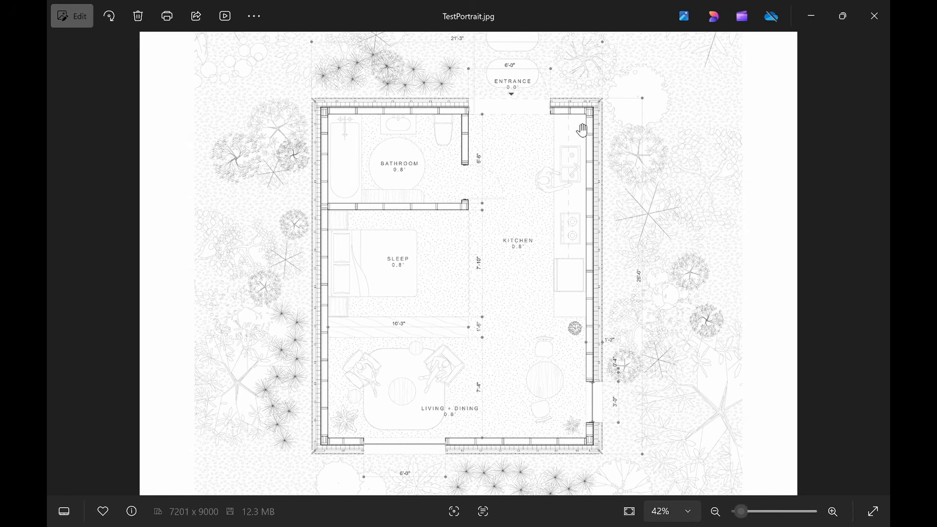
pyautogui.scroll(2, 591, 268)
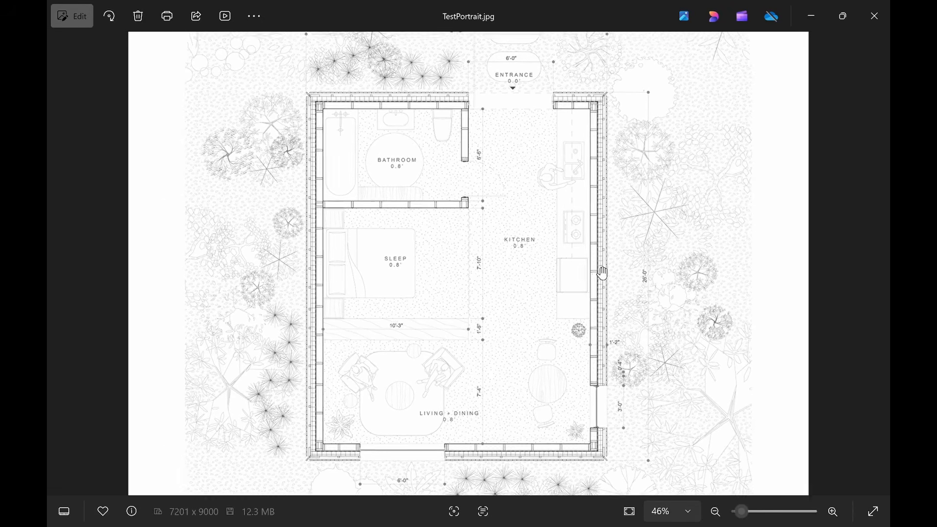
pyautogui.scroll(5, 625, 312)
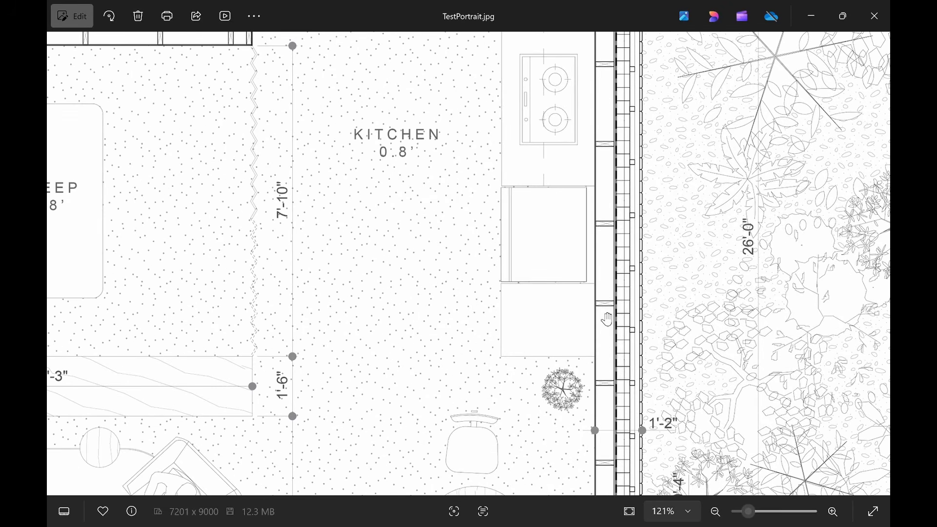
pyautogui.scroll(-5, 595, 316)
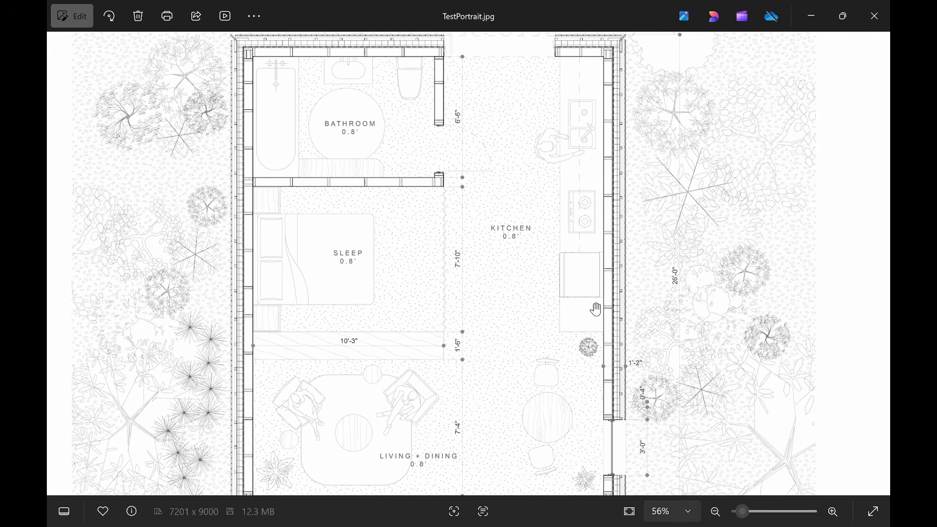
pyautogui.scroll(-2, 596, 310)
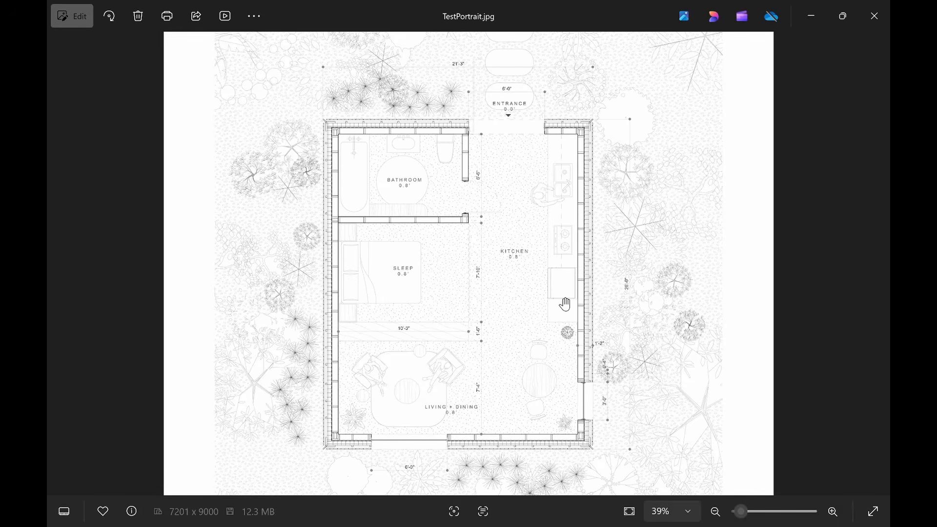
pyautogui.scroll(-3, 565, 305)
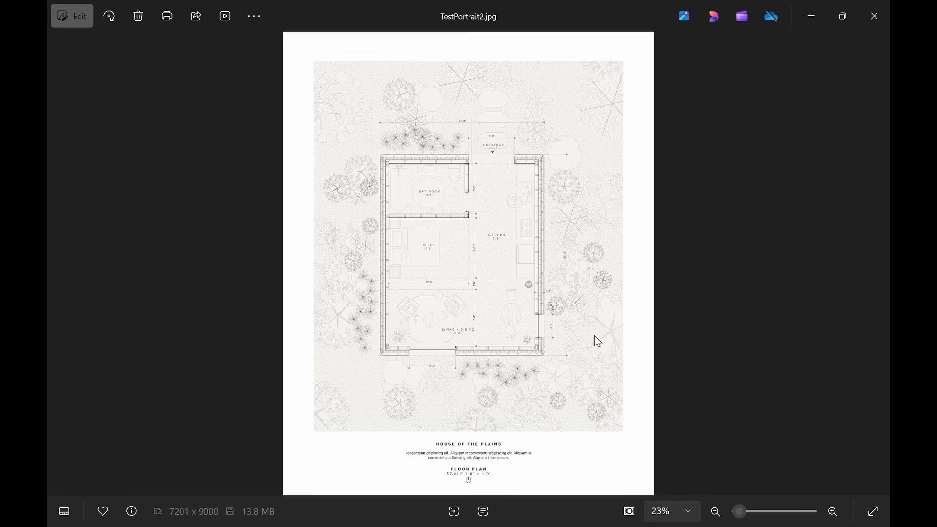
# Step: Examine the tinted-background version of the floor plan in TestPortrait2.jpg up close and return to the full page
pyautogui.scroll(2, 494, 320)
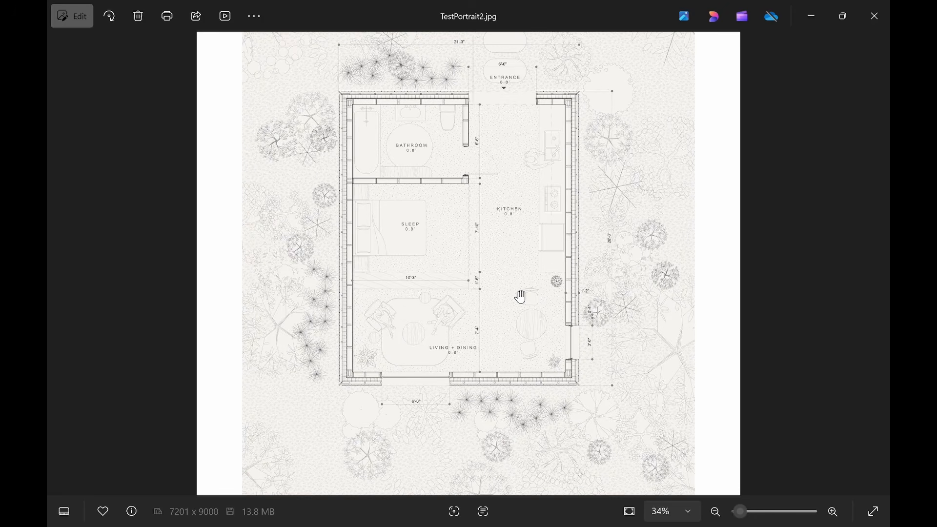
pyautogui.scroll(1, 521, 297)
pyautogui.moveTo(556, 212); pyautogui.dragTo(550, 257)
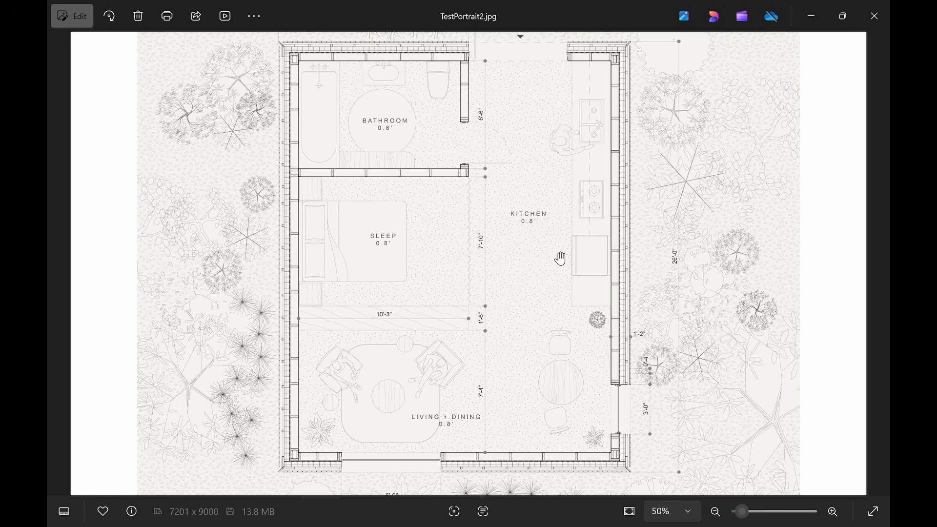
pyautogui.scroll(-5, 529, 270)
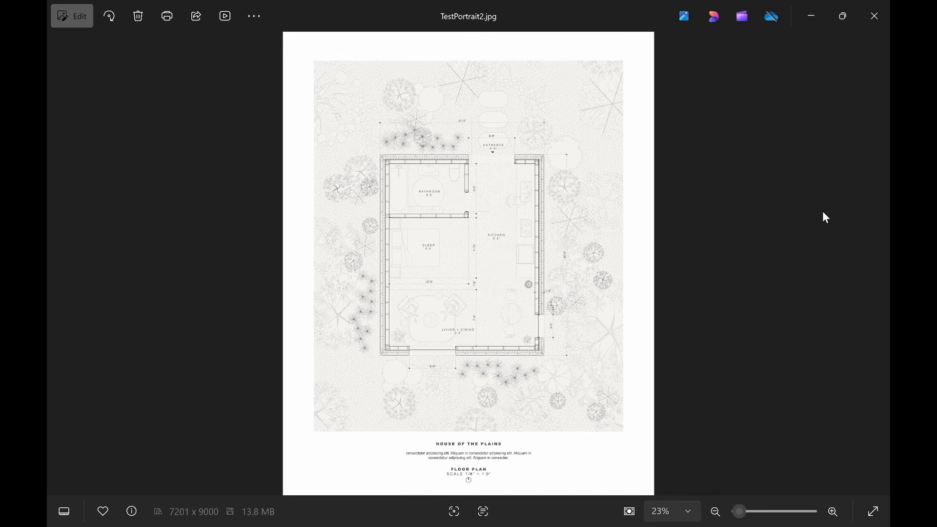
# Step: Browse the exported board and floor plan images, comparing Testboard.jpg, Testboard2.jpg and Testboard3.jpg with the portrait sheet
pyautogui.click(879, 265)
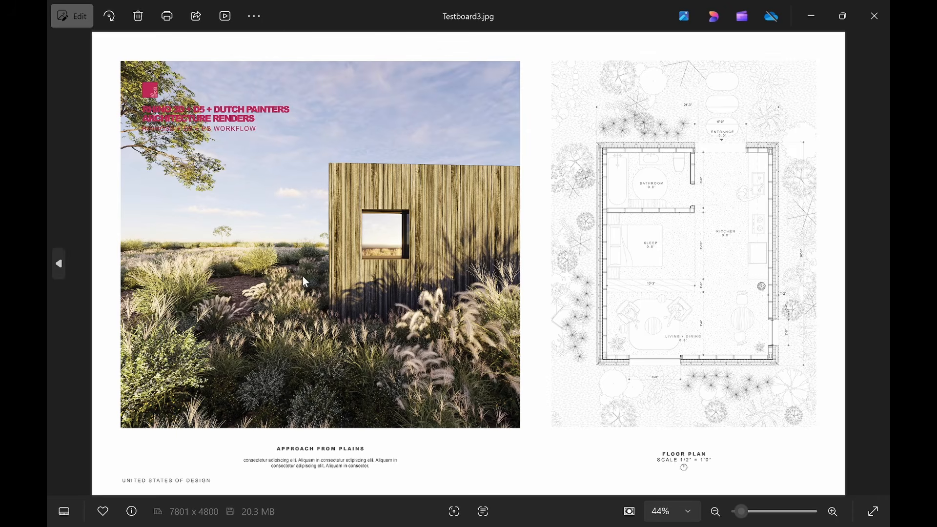
pyautogui.click(60, 262)
pyautogui.click(61, 264)
pyautogui.click(61, 264)
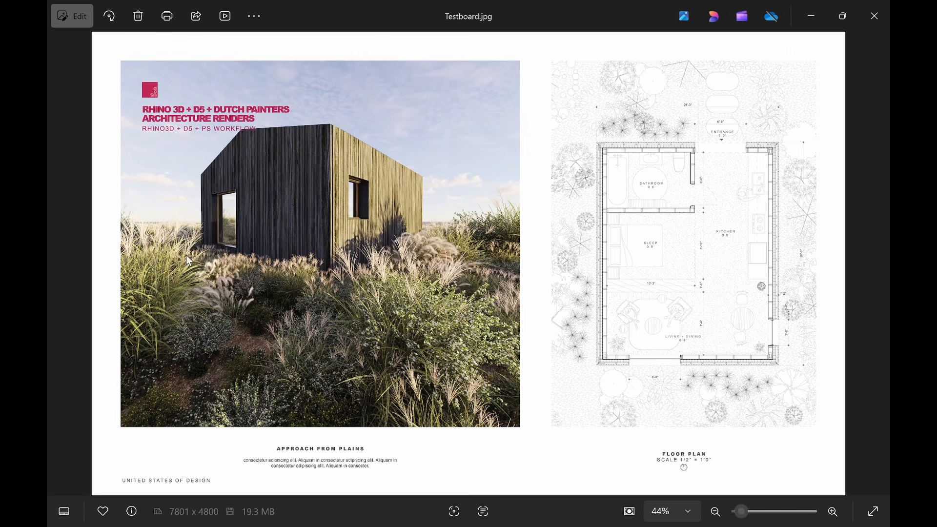
pyautogui.click(60, 268)
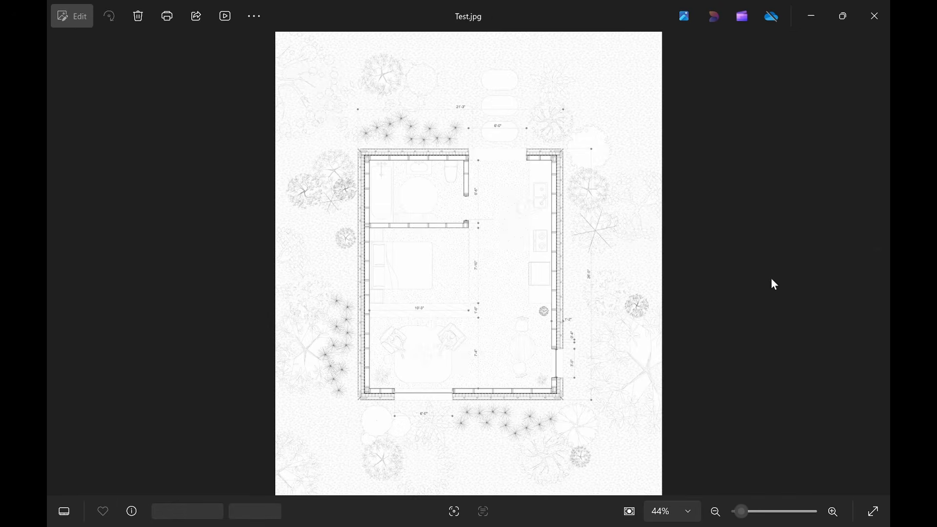
pyautogui.click(876, 265)
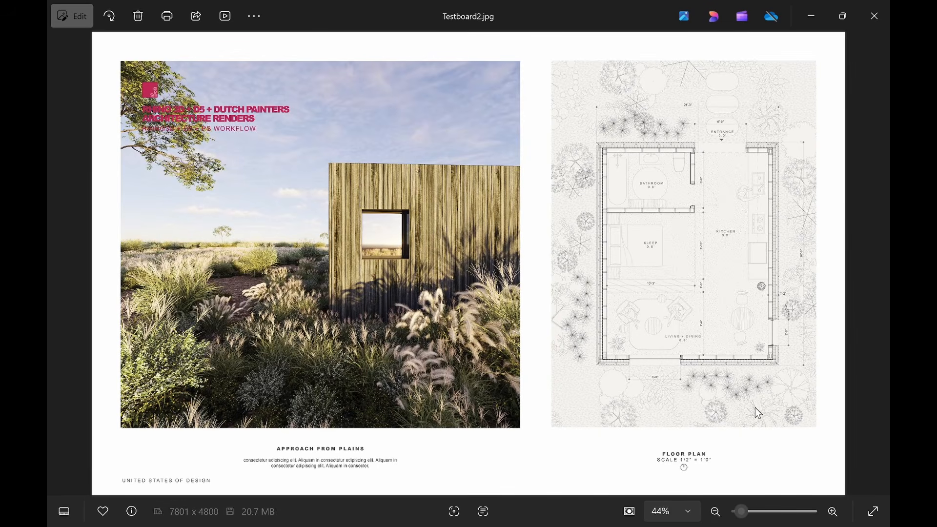
pyautogui.click(878, 274)
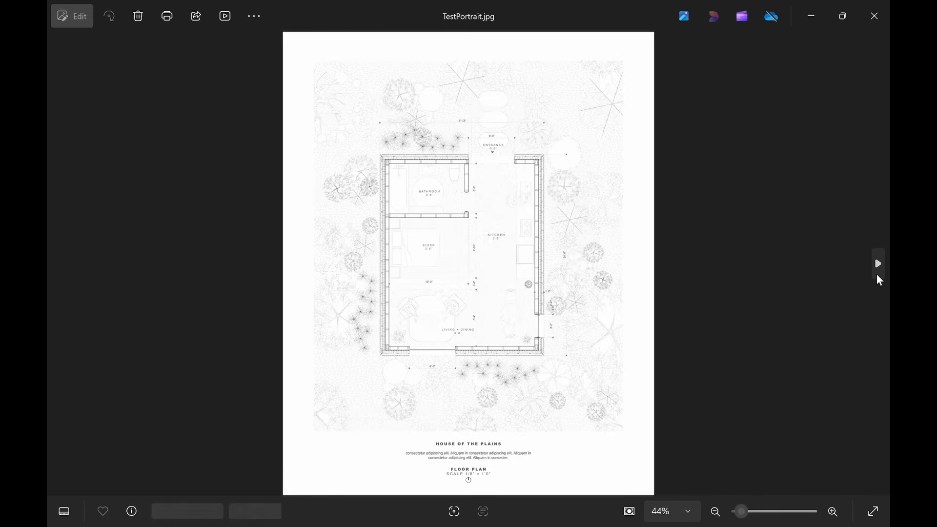
pyautogui.moveTo(89, 275)
pyautogui.click(54, 268)
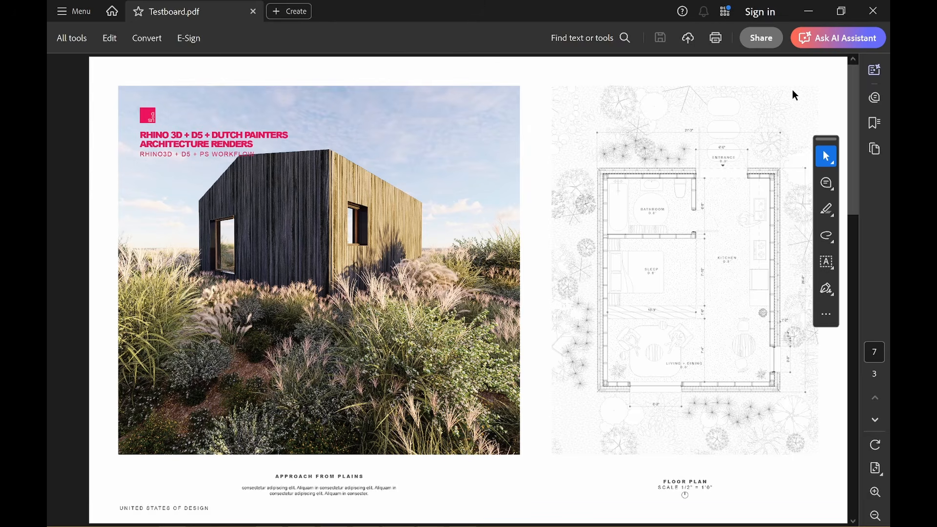
# Step: Inspect the Page Display preferences, including the Enhance thin lines rendering option, and leave them without applying changes
pyautogui.click(71, 10)
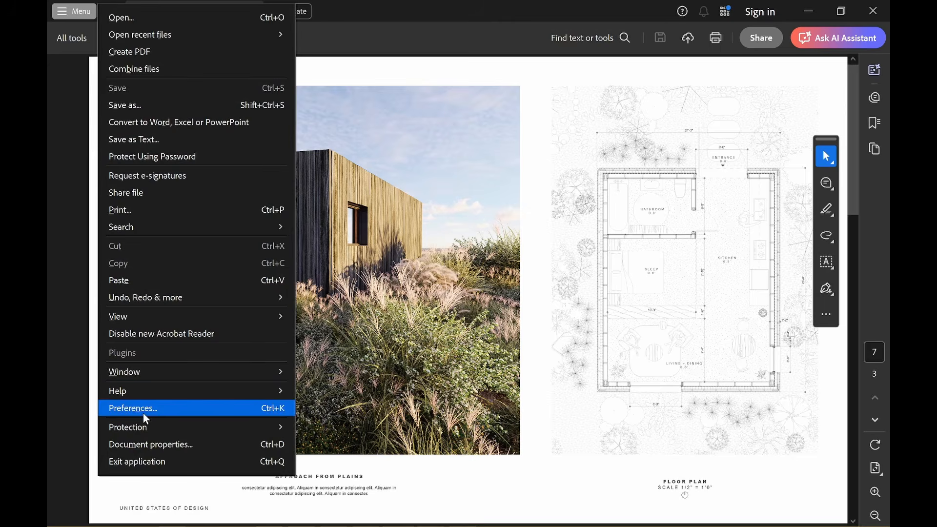
pyautogui.click(142, 412)
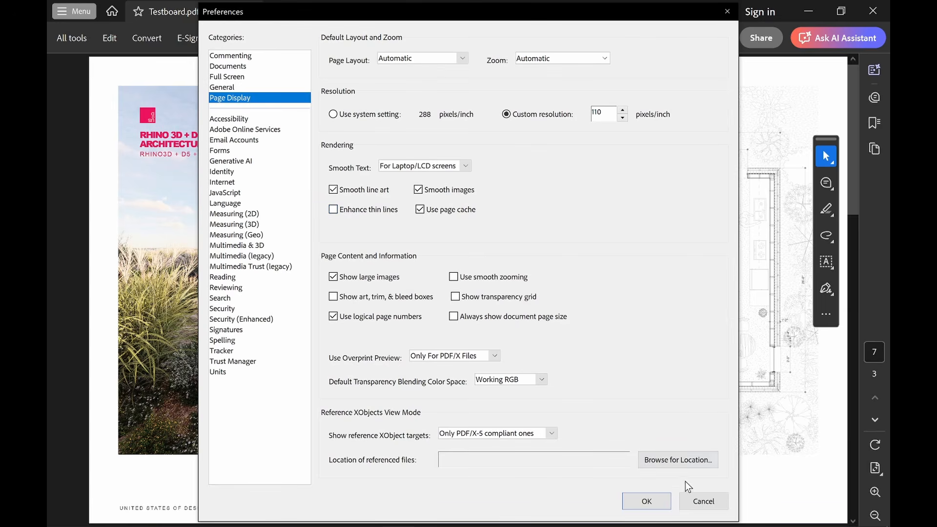
pyautogui.click(704, 502)
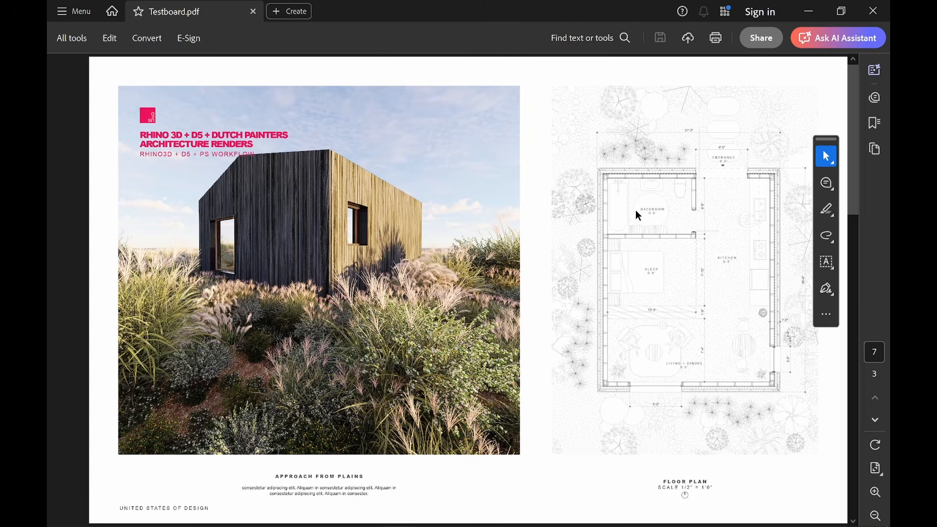
# Step: Compare the renders and floor plan backgrounds across pages 7, 8 and 9 of Testboard.pdf
pyautogui.scroll(-1, 612, 230)
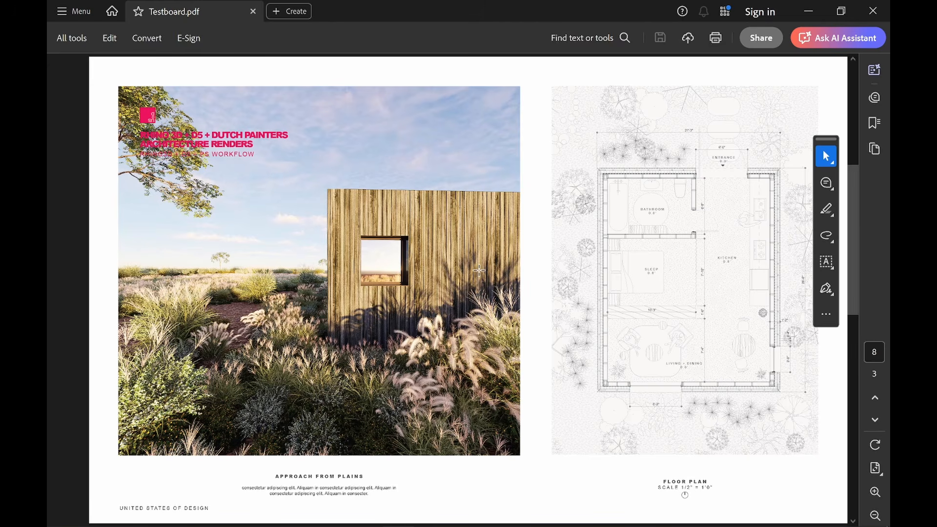
pyautogui.scroll(2, 537, 268)
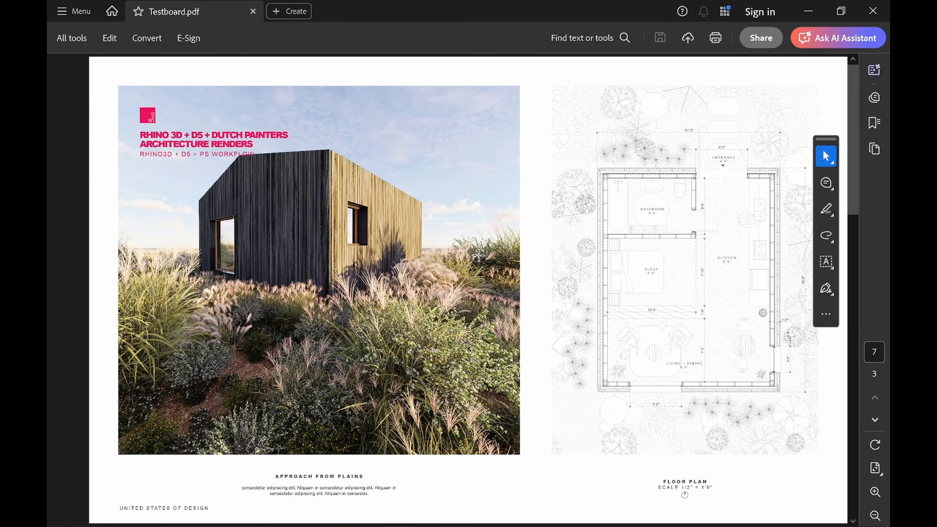
pyautogui.scroll(-2, 478, 255)
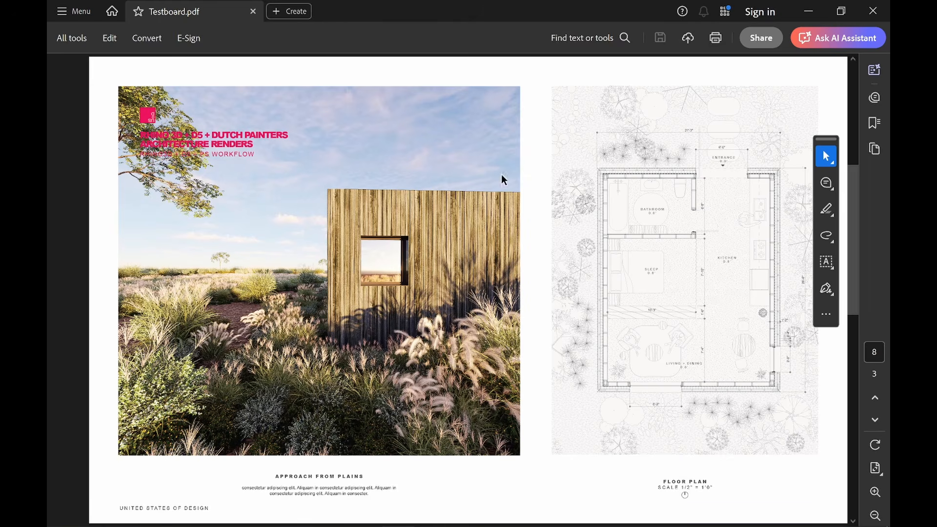
pyautogui.scroll(2, 515, 324)
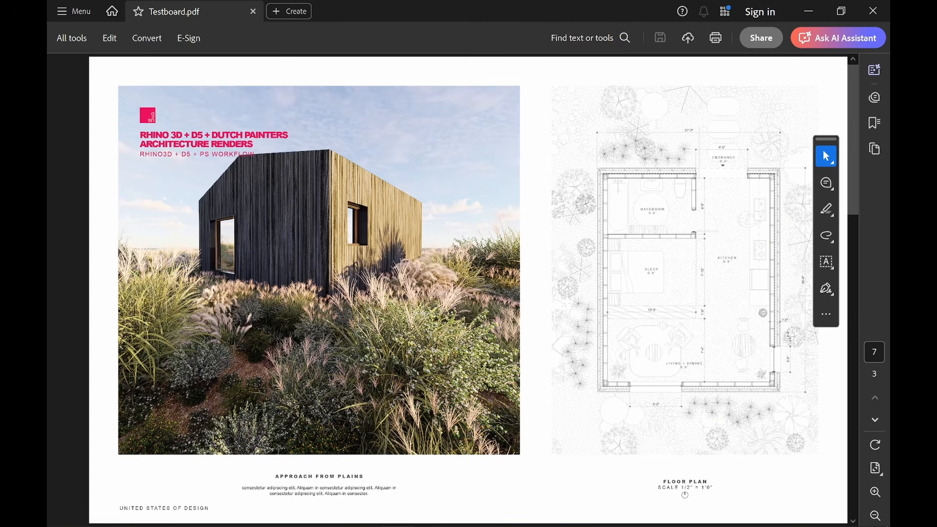
pyautogui.scroll(-2, 423, 312)
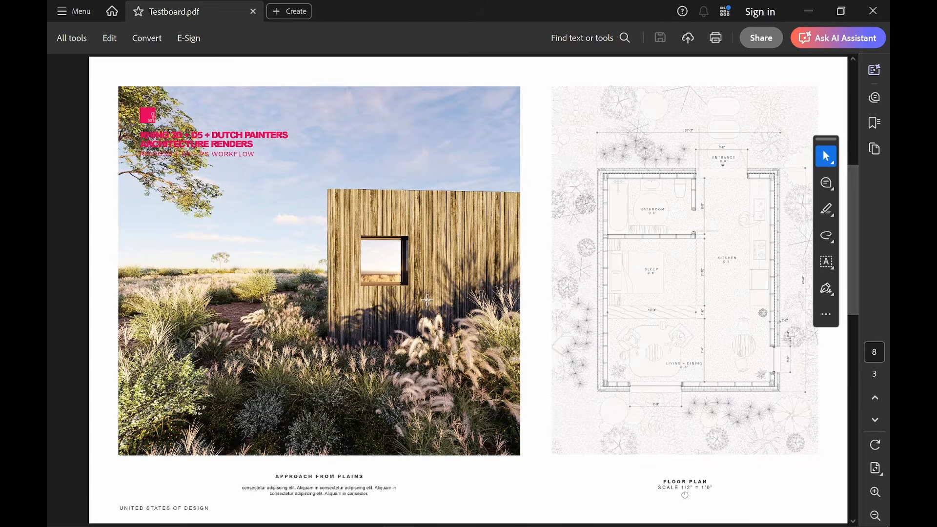
pyautogui.scroll(-2, 427, 300)
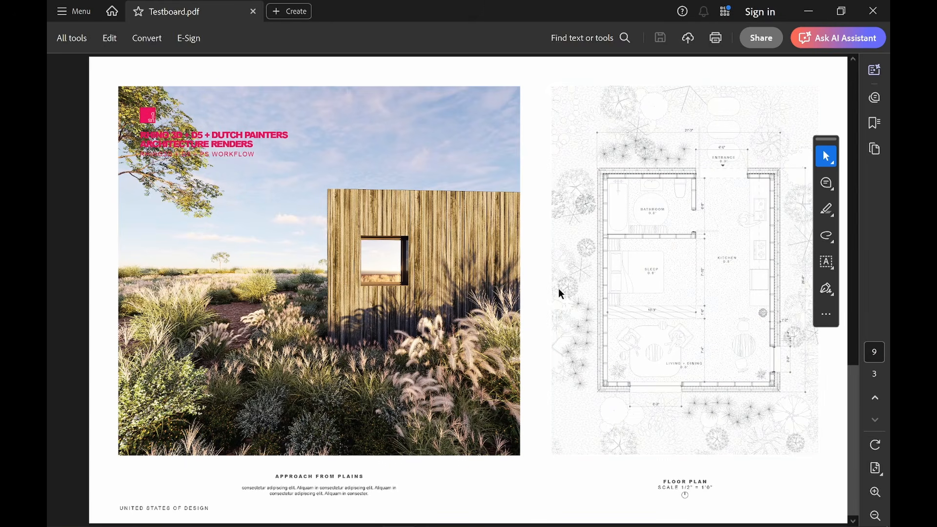